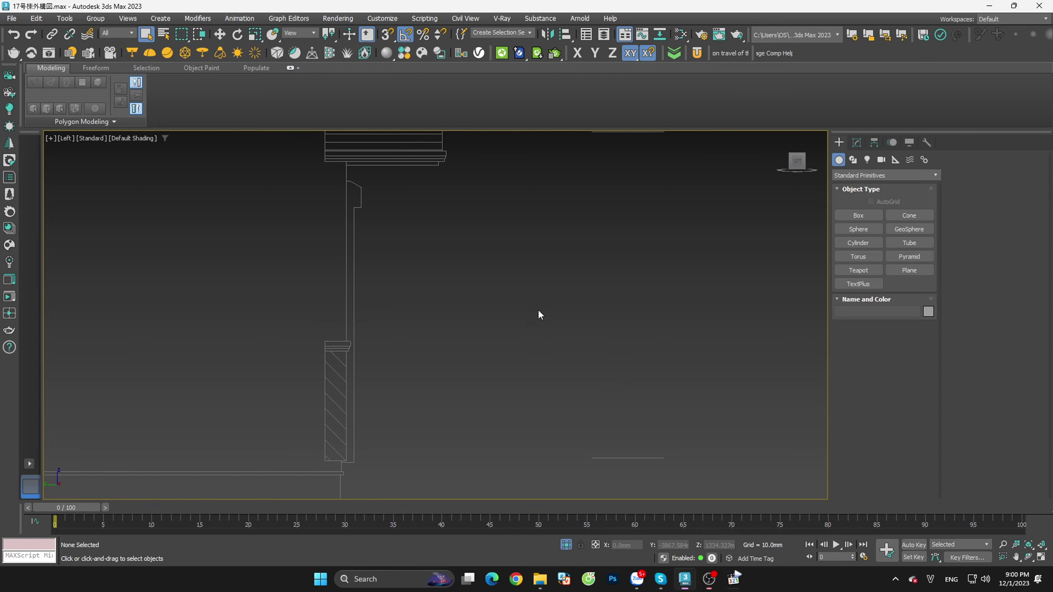
Step: Show the rest of the scene around the facade wall, then return to the Front view
scroll(537, 309, "down", 5)
left_click(567, 539)
scroll(538, 290, "up", 3)
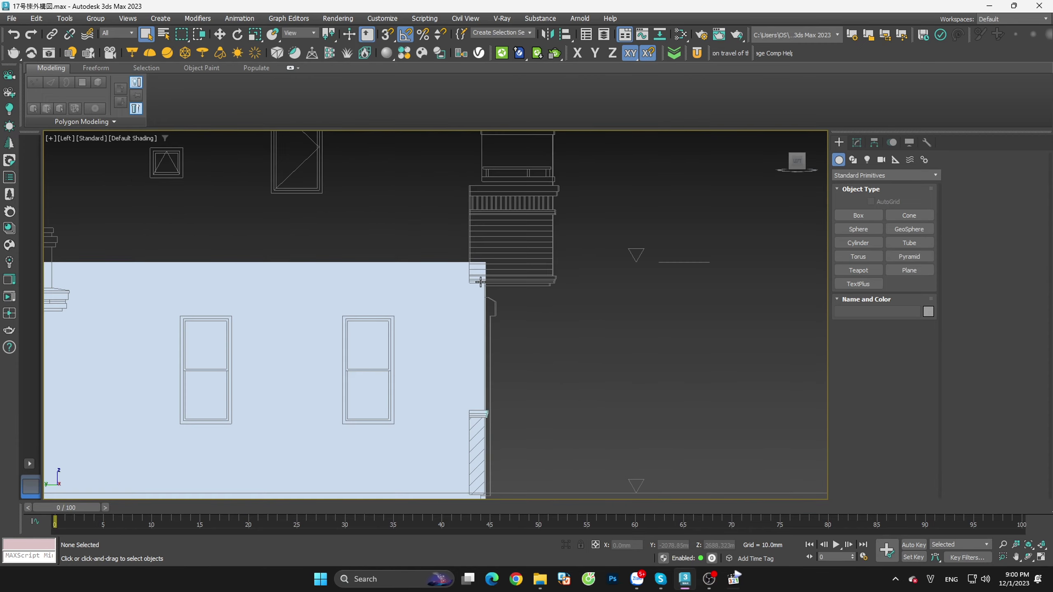
scroll(550, 288, "up", 3)
middle_click_drag(681, 264, 649, 309, "alt")
key("f")
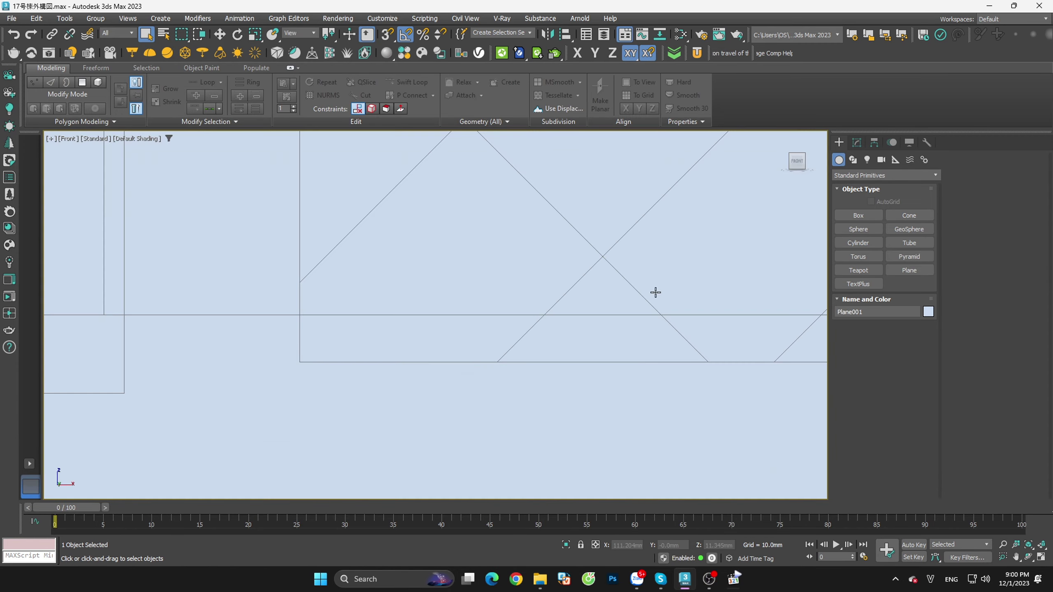
scroll(653, 291, "down", 5)
key("w")
left_click(789, 248)
left_click(746, 290)
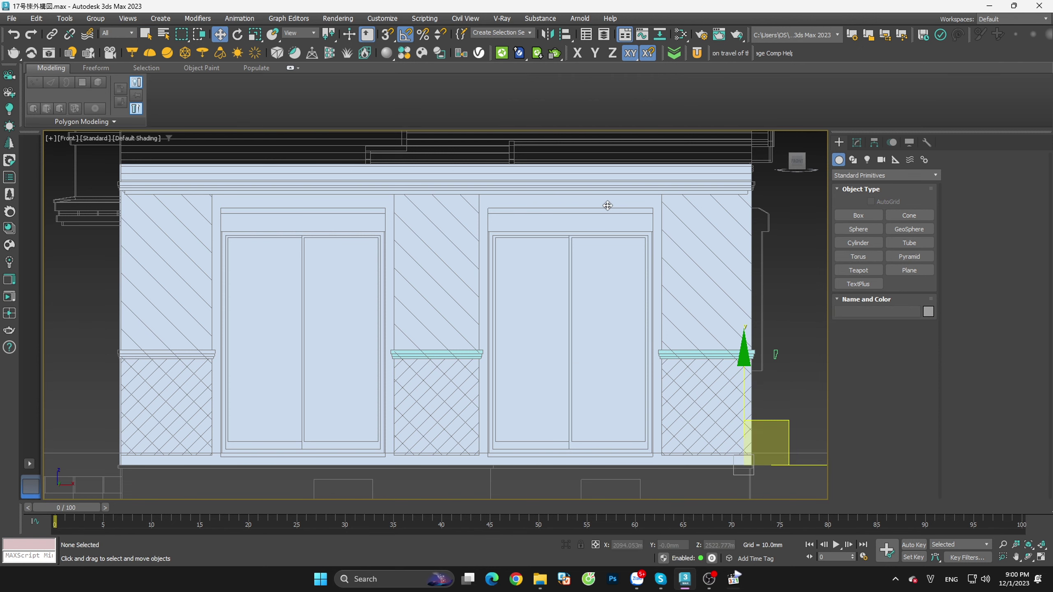
Step: Turn on Edged Faces (F4) for the facade wall and check its modifier stack
scroll(648, 225, "up", 3)
scroll(648, 224, "down", 3)
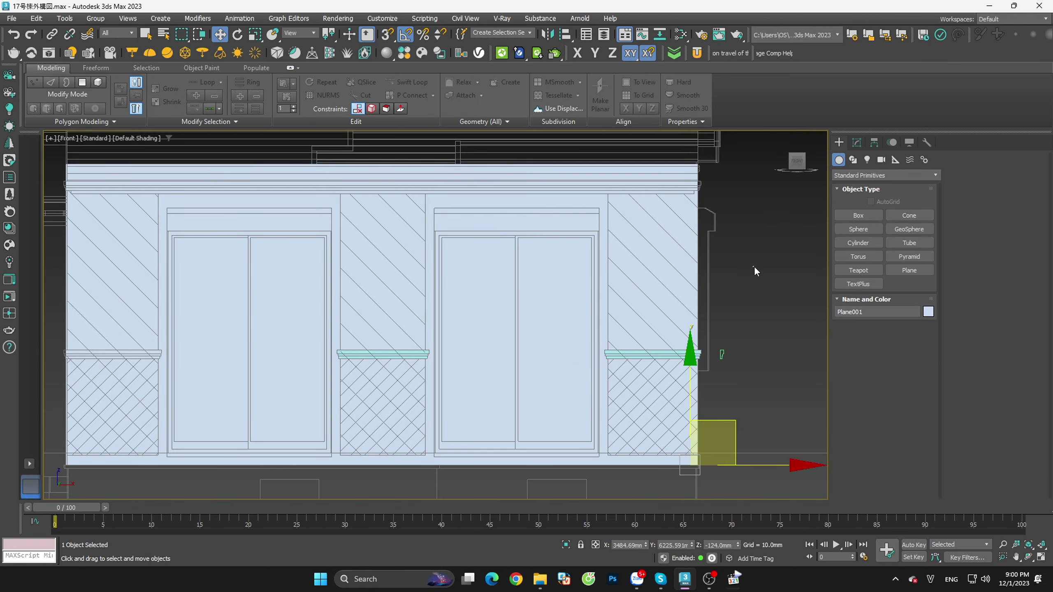
left_click(746, 266)
scroll(523, 217, "up", 3)
left_click(522, 211)
key("F4")
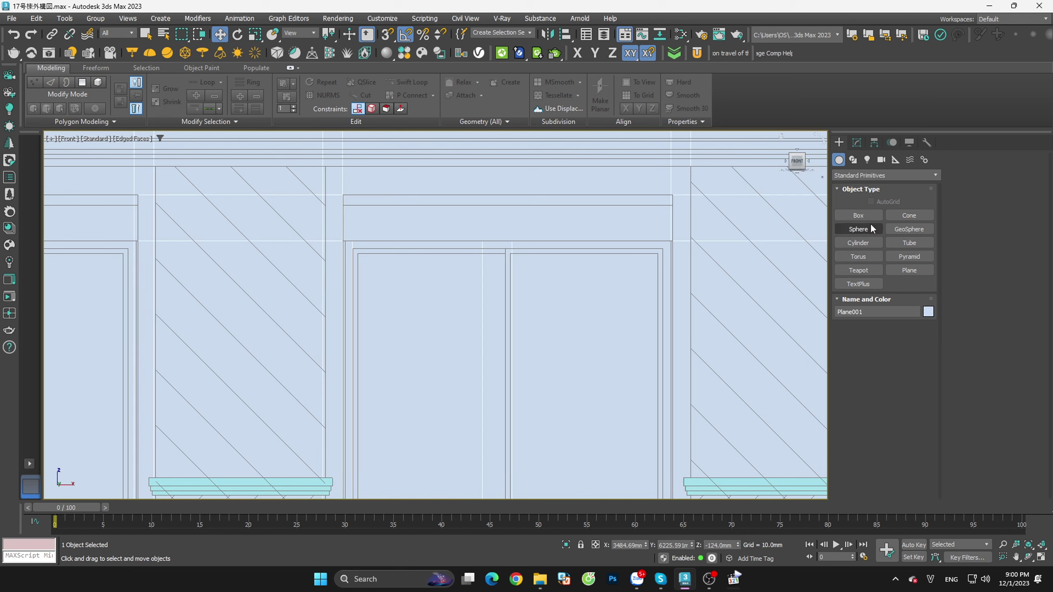
left_click(856, 142)
left_click(838, 142)
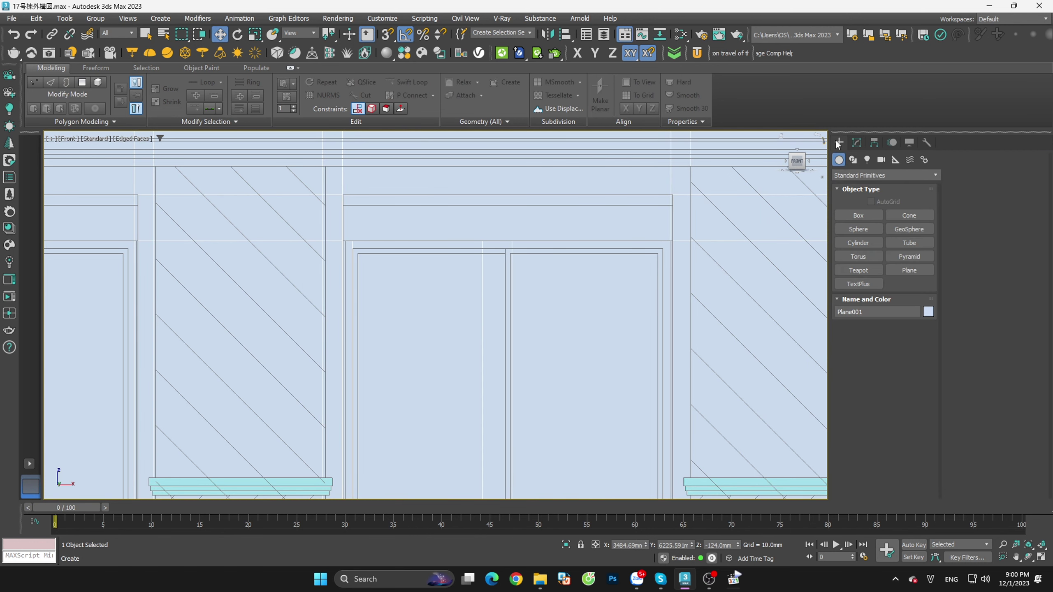
Step: Clear the selection and reselect the facade wall Plane001
scroll(634, 274, "down", 4)
scroll(635, 274, "up", 1)
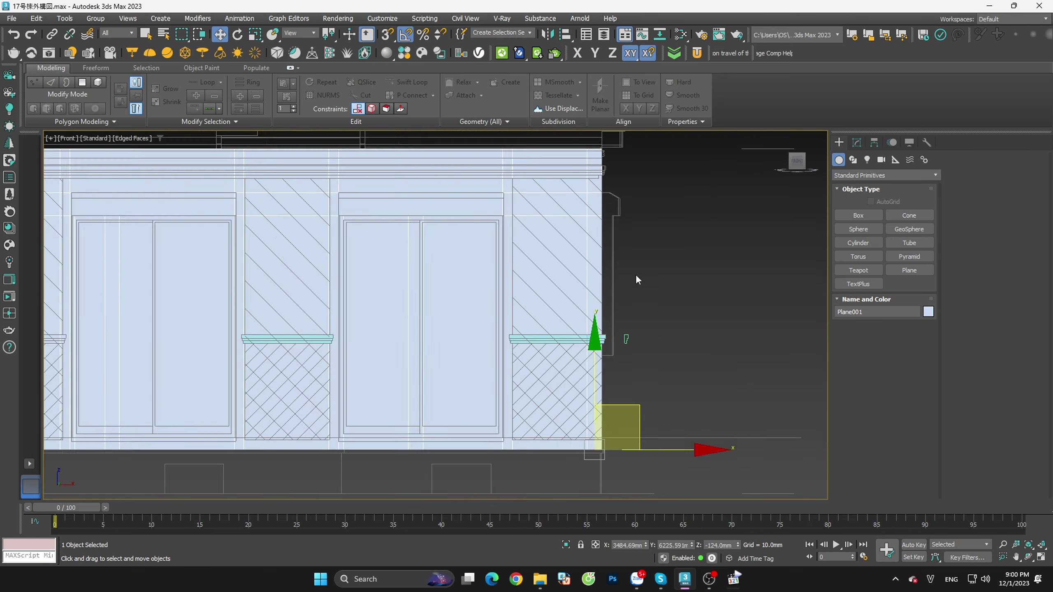
scroll(708, 269, "up", 1)
left_click(707, 266)
scroll(436, 204, "up", 3)
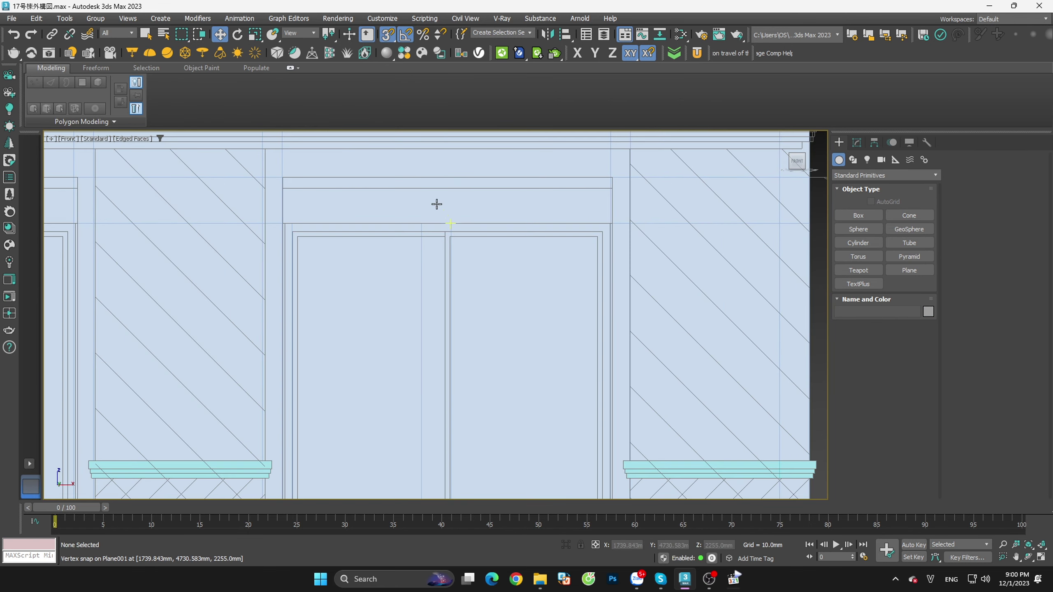
left_click(461, 201)
scroll(371, 192, "up", 3)
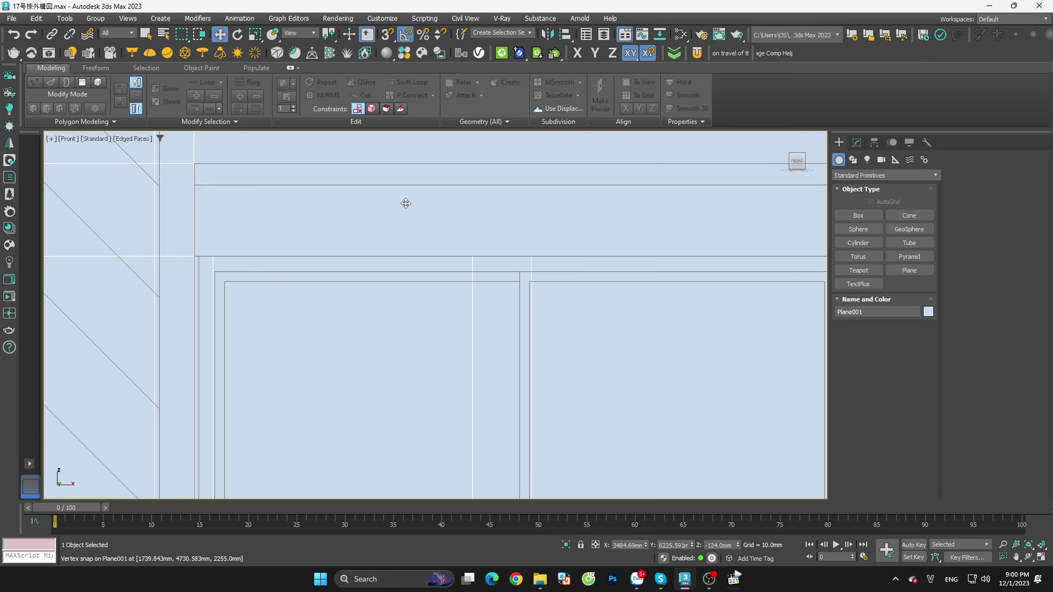
scroll(405, 203, "down", 2)
scroll(428, 216, "down", 1)
scroll(547, 232, "up", 2)
scroll(563, 223, "up", 2)
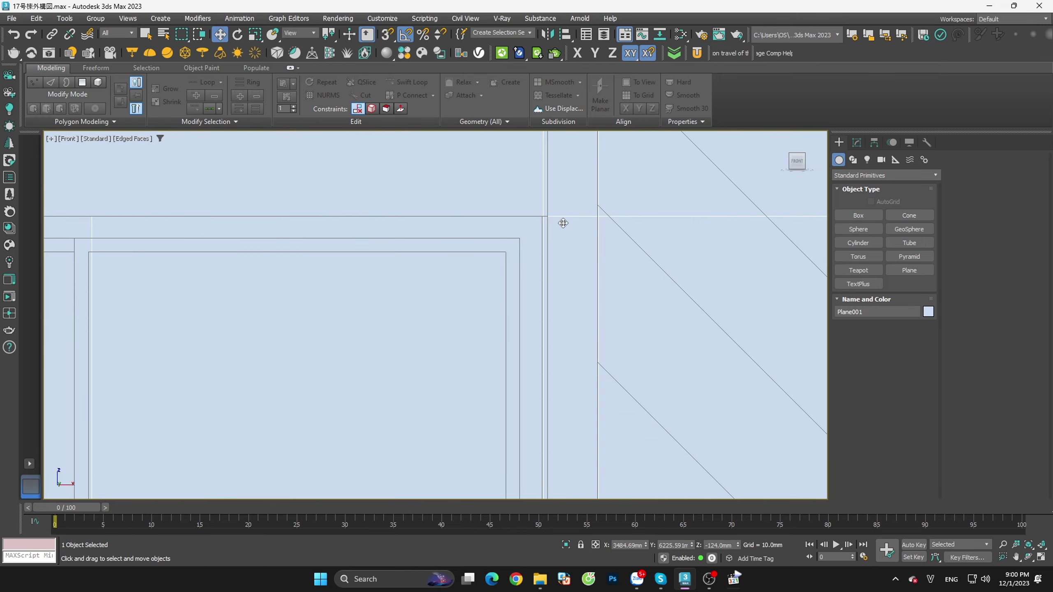
scroll(563, 223, "down", 1)
scroll(559, 226, "down", 2)
scroll(555, 238, "down", 2)
scroll(556, 240, "down", 1)
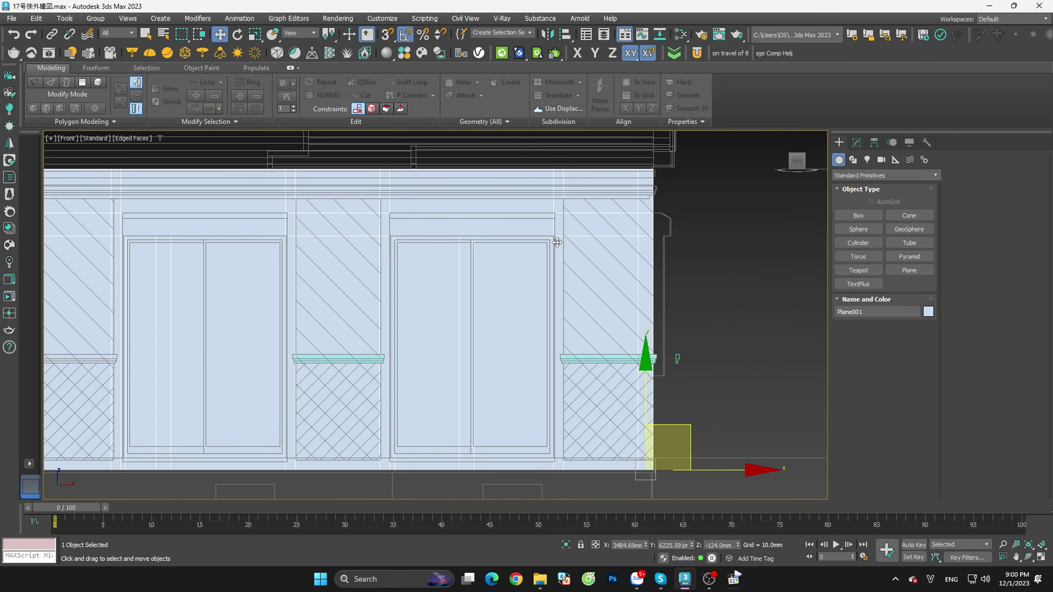
Step: Orbit to inspect the wall's depth, then return to the straight Front view
mouse_move(572, 276)
middle_mouse_down("alt")
mouse_move(597, 300)
mouse_move(663, 249)
middle_mouse_up("alt")
scroll(725, 215, "up", 2)
scroll(787, 183, "up", 2)
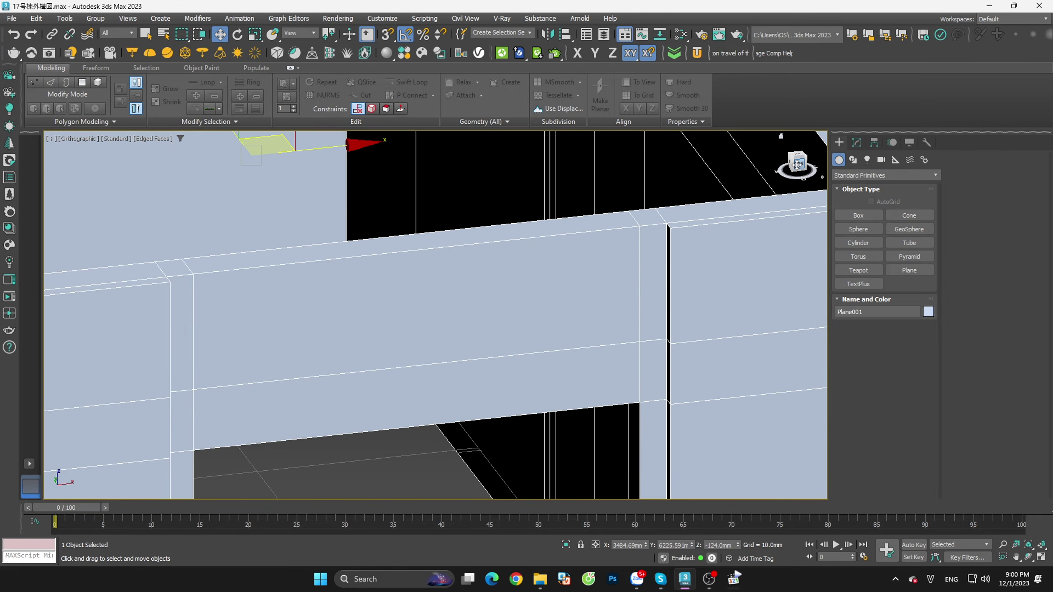
left_click(796, 165)
scroll(579, 218, "down", 2)
scroll(507, 228, "down", 2)
scroll(510, 240, "down", 2)
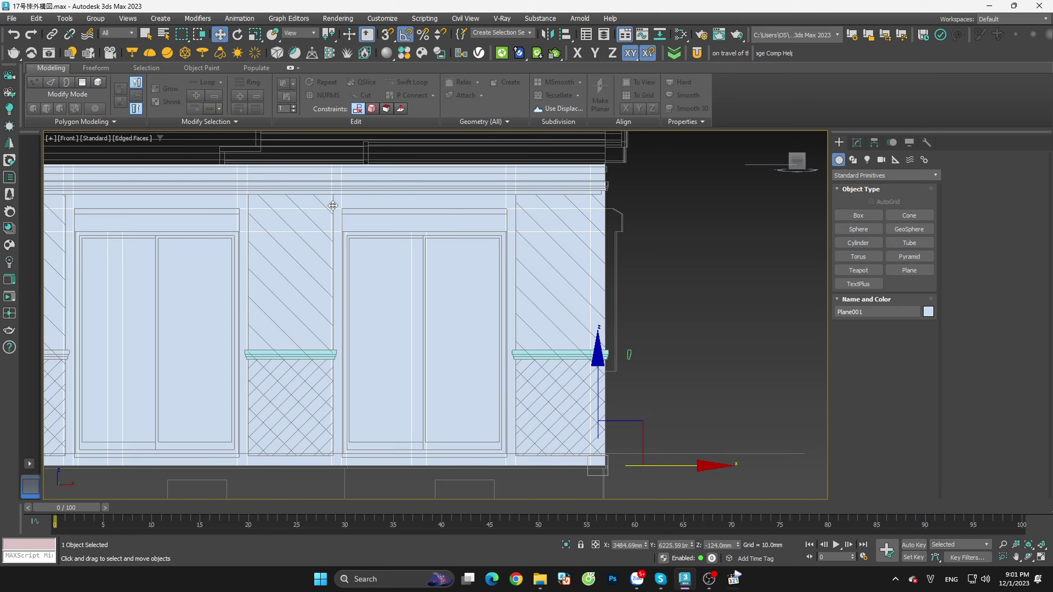
scroll(383, 224, "up", 4)
scroll(383, 228, "up", 2)
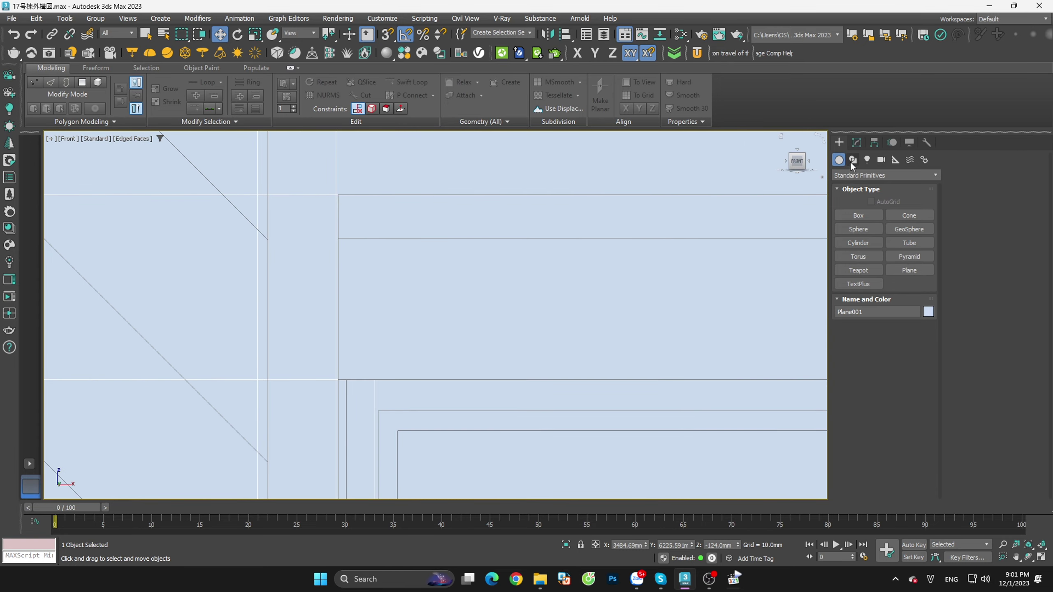
Step: Draw a snapped 235 × 1676 mm rectangle over the right door's lintel
left_click(854, 143)
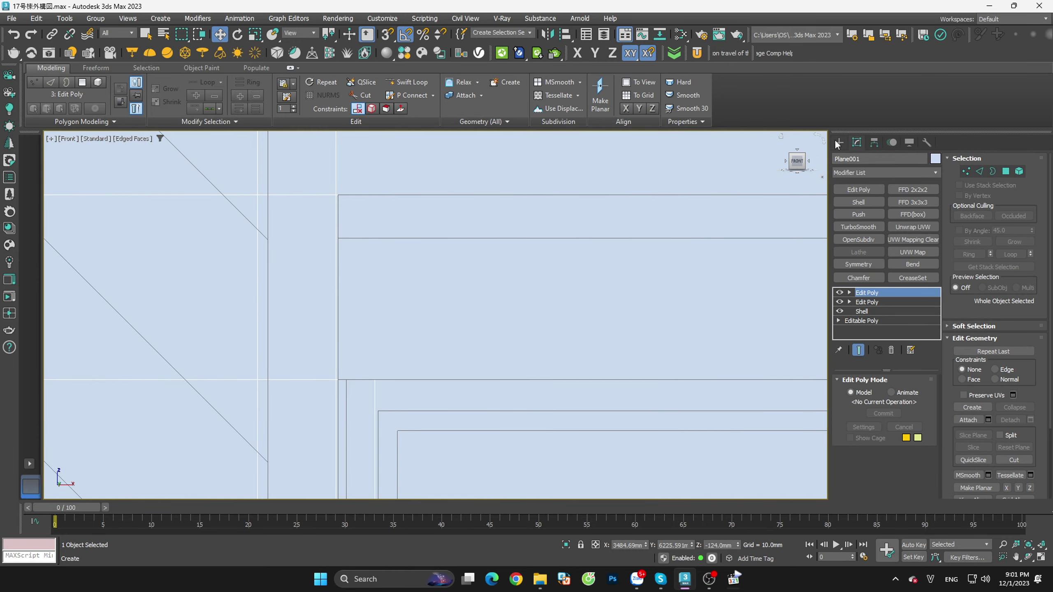
left_click(837, 143)
left_click(852, 160)
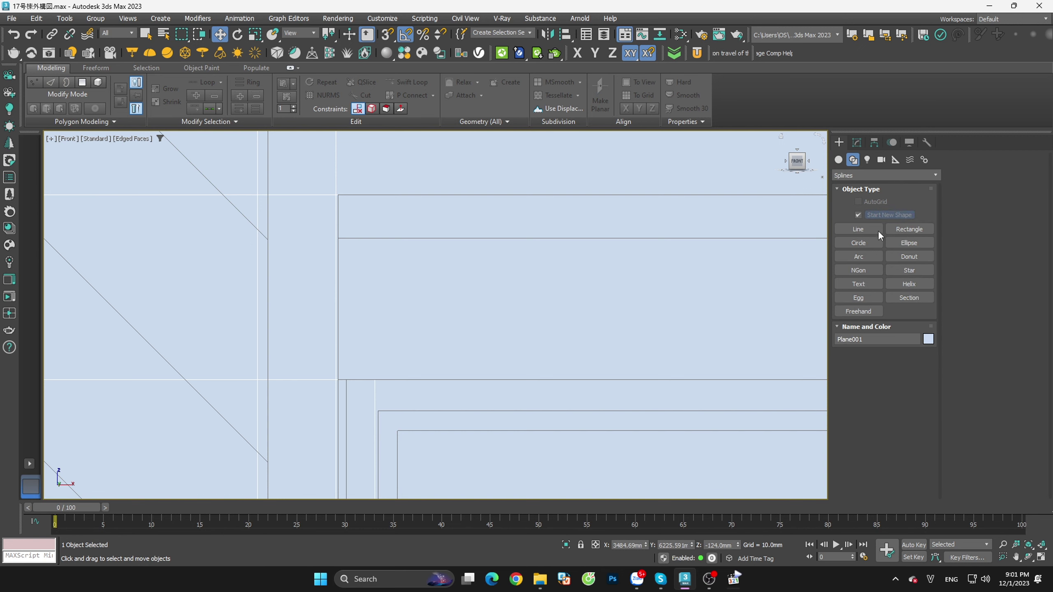
left_click(895, 231)
scroll(386, 209, "down", 3)
key("s")
scroll(371, 193, "down", 3)
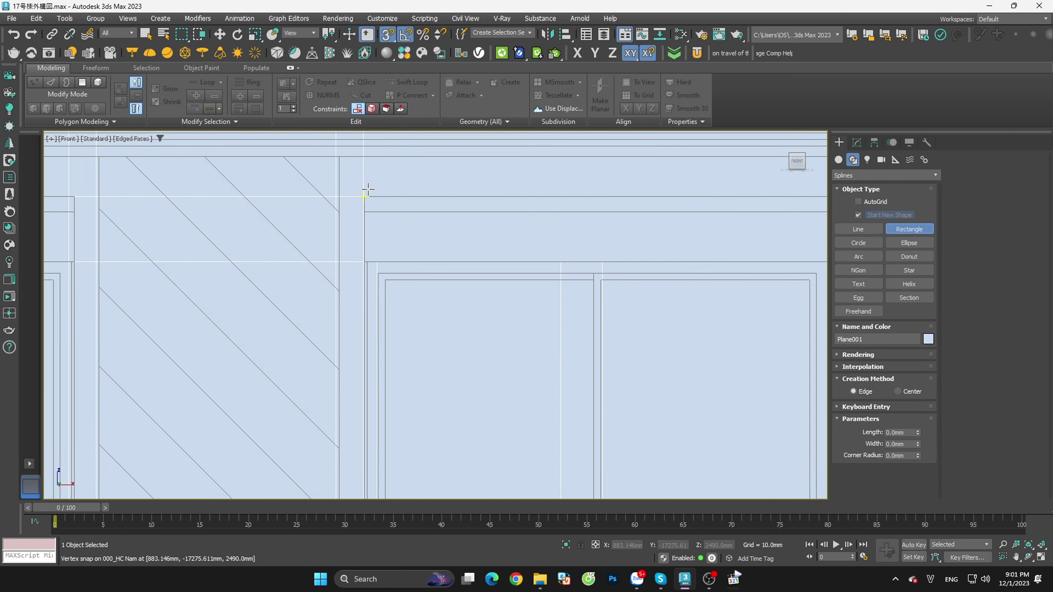
middle_click_drag(376, 195, 255, 196)
mouse_move(218, 201)
left_mouse_down()
mouse_move(687, 228)
mouse_move(682, 276)
left_mouse_up()
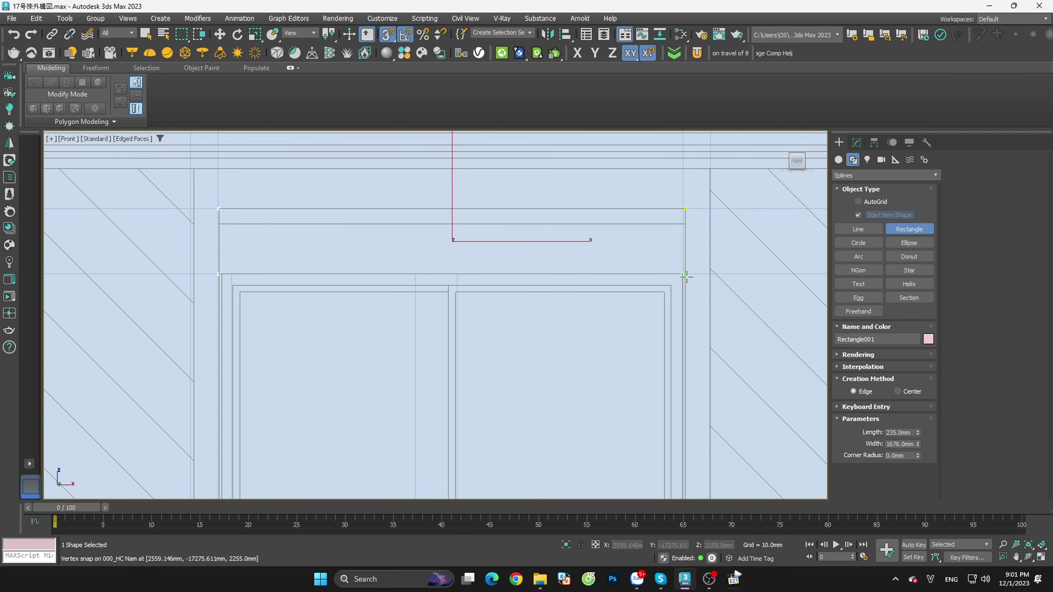
Step: Pan and zoom across the facade from the lintel down to its base and back
key("w")
scroll(693, 238, "up", 3)
scroll(692, 239, "down", 3)
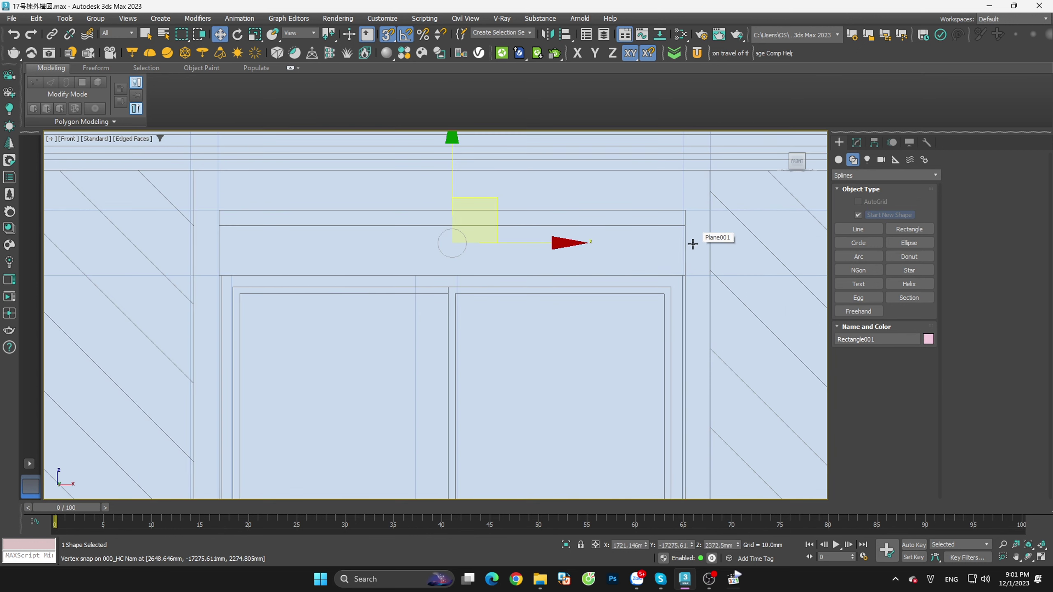
scroll(690, 250, "down", 2)
scroll(690, 249, "up", 2)
scroll(671, 207, "up", 2)
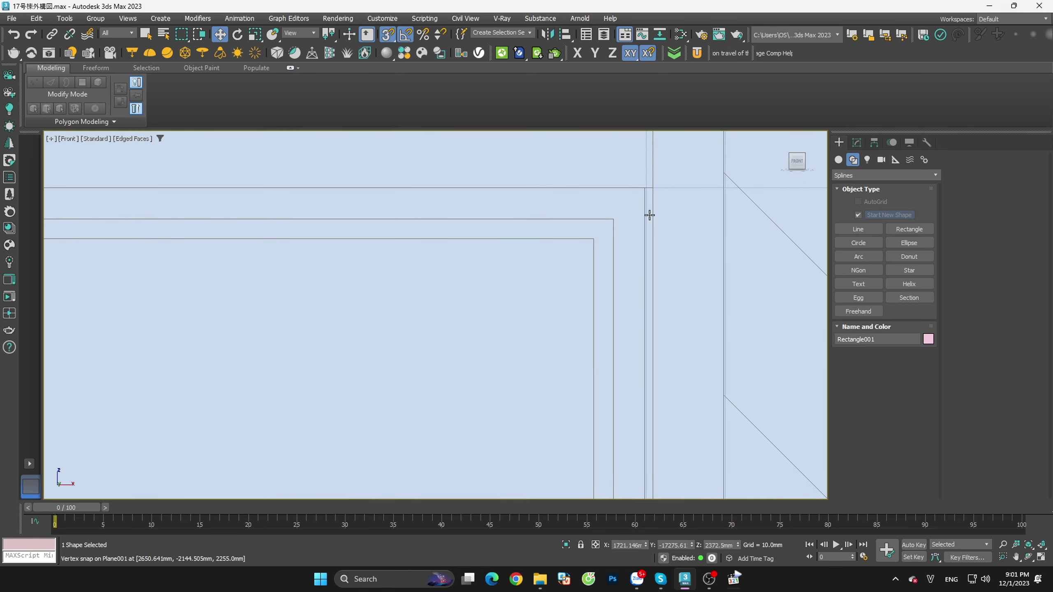
scroll(638, 224, "down", 2)
scroll(637, 232, "down", 2)
scroll(639, 235, "down", 2)
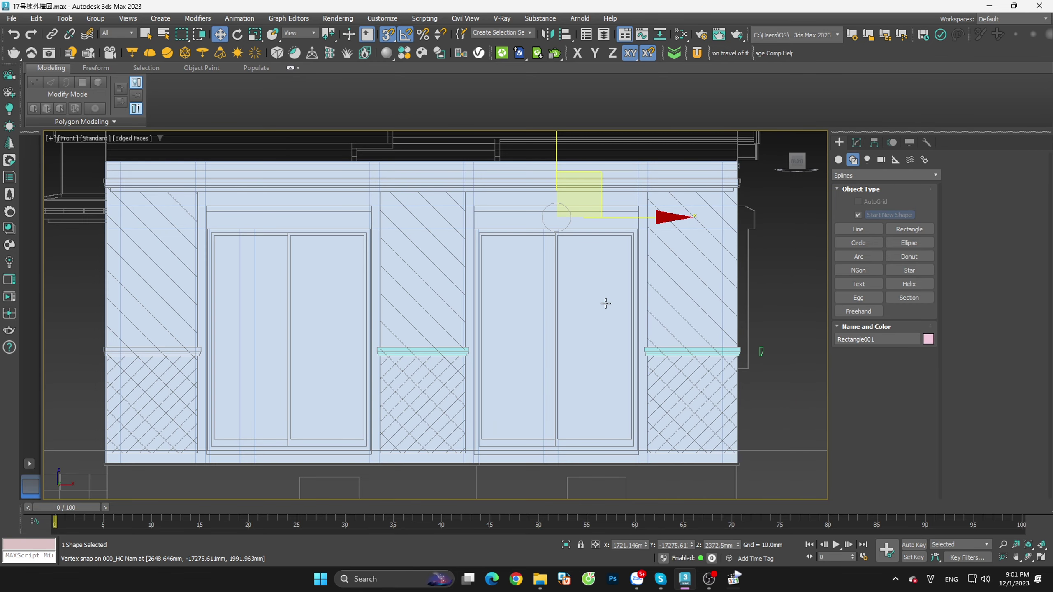
middle_click_drag(606, 301, 609, 274)
scroll(641, 214, "up", 2)
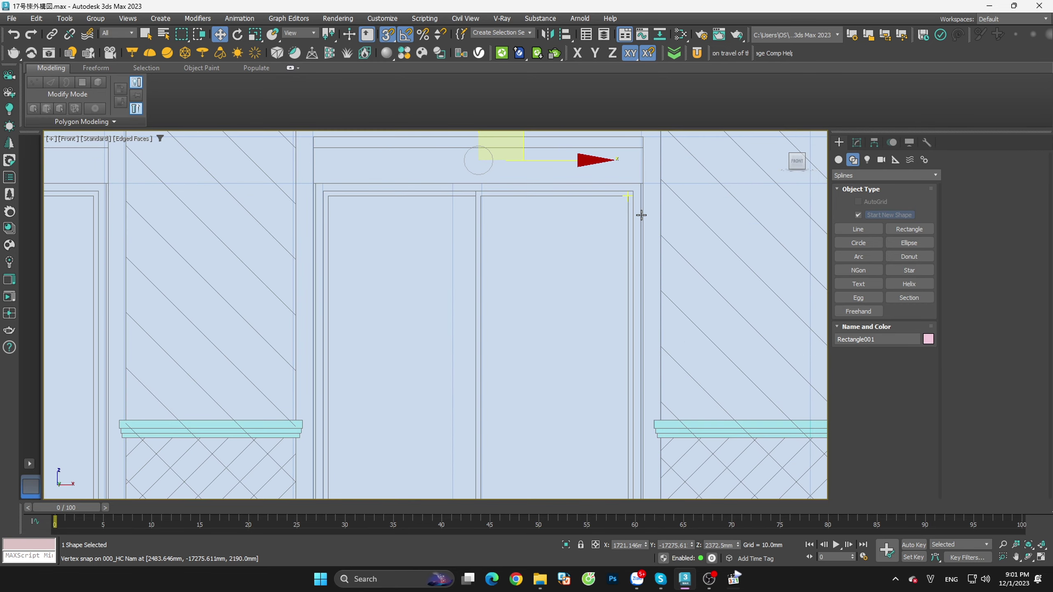
scroll(596, 234, "down", 1)
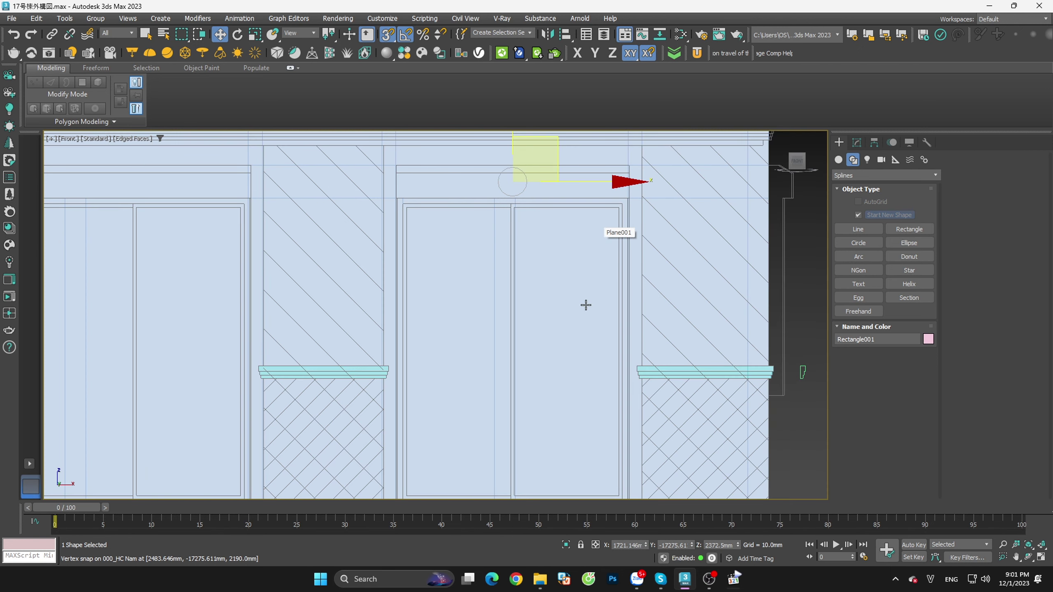
middle_click_drag(586, 306, 581, 217)
scroll(518, 396, "up", 2)
scroll(514, 397, "down", 1)
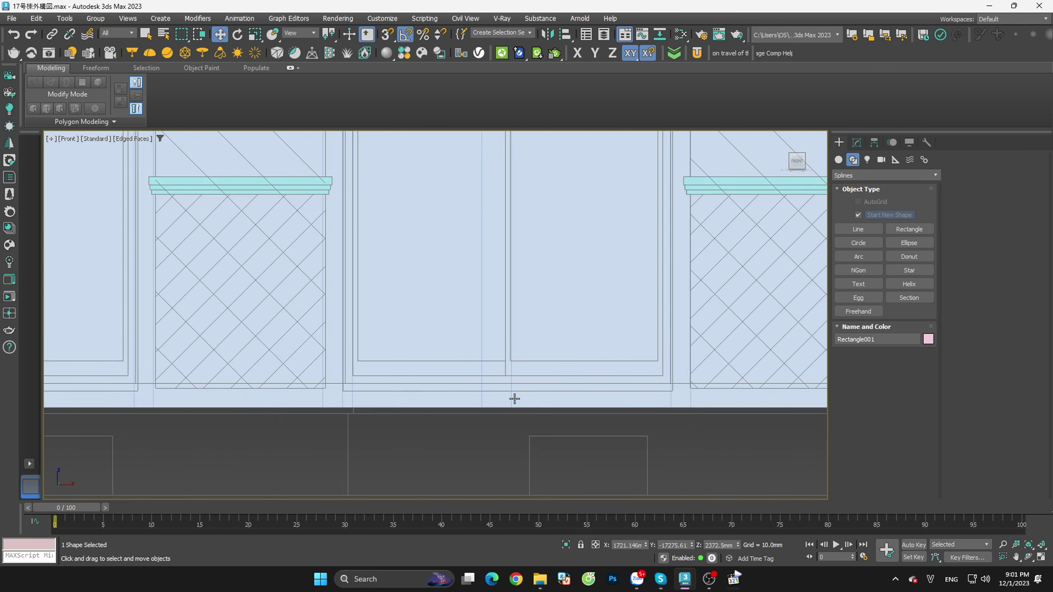
scroll(514, 398, "down", 2)
mouse_move(541, 355)
middle_mouse_down()
mouse_move(559, 341)
mouse_move(562, 275)
middle_mouse_up()
scroll(555, 255, "up", 2)
scroll(510, 260, "down", 2)
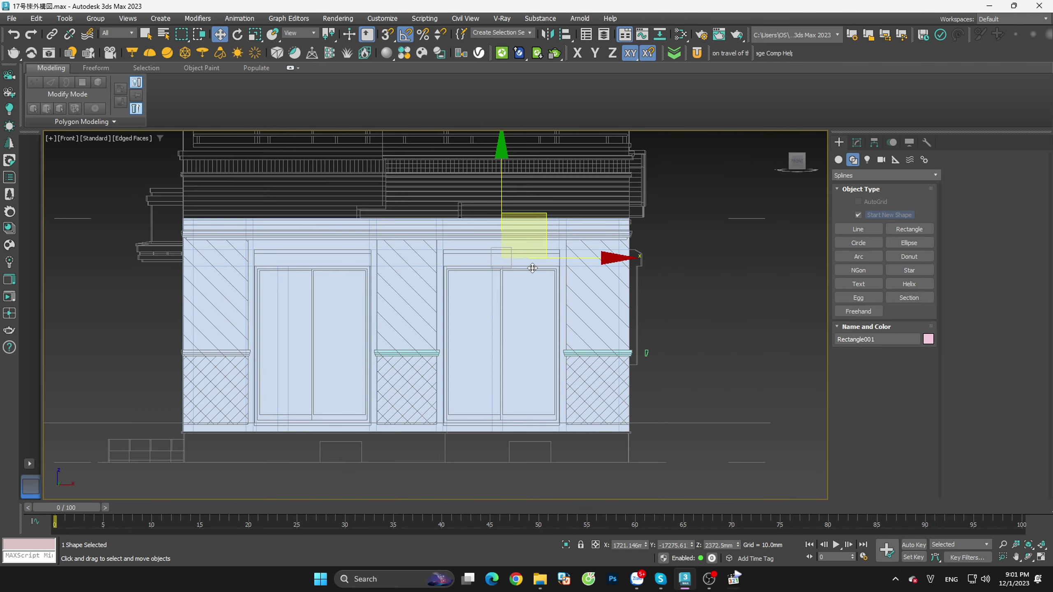
Step: Try shifting the rectangle right, undo it, and orbit to view the building in 3D
left_click_drag(545, 259, 692, 286)
key("ctrl+z")
scroll(692, 286, "down", 3)
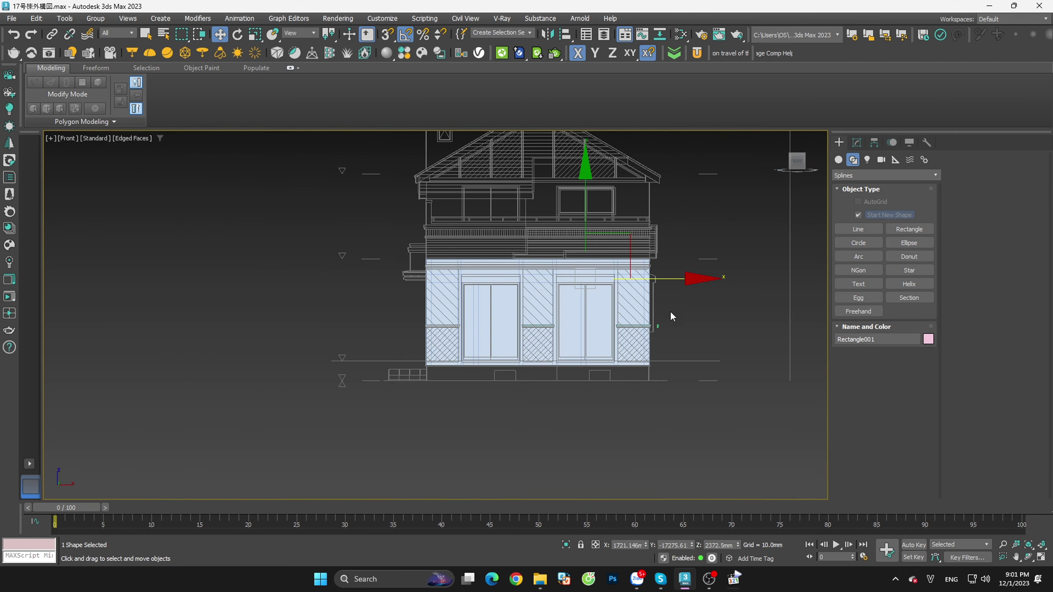
mouse_move(669, 311)
middle_mouse_down("alt")
mouse_move(685, 338)
mouse_move(655, 329)
mouse_move(620, 366)
middle_mouse_up("alt")
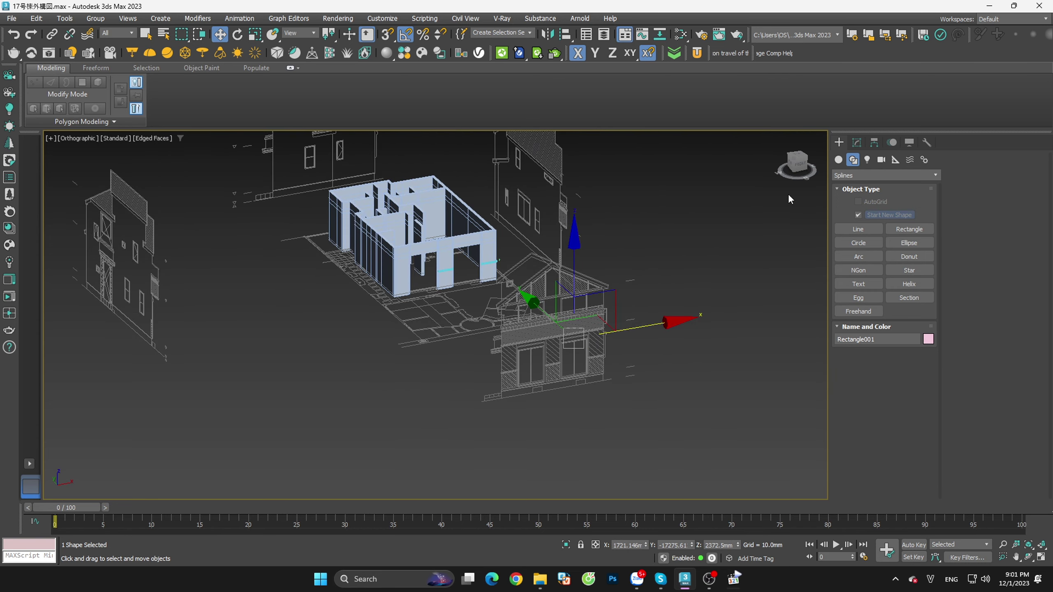
Step: Keep only the 000_HC Nam drawing and the wall model shown, hiding the other elevations
left_click(800, 168)
left_click(586, 35)
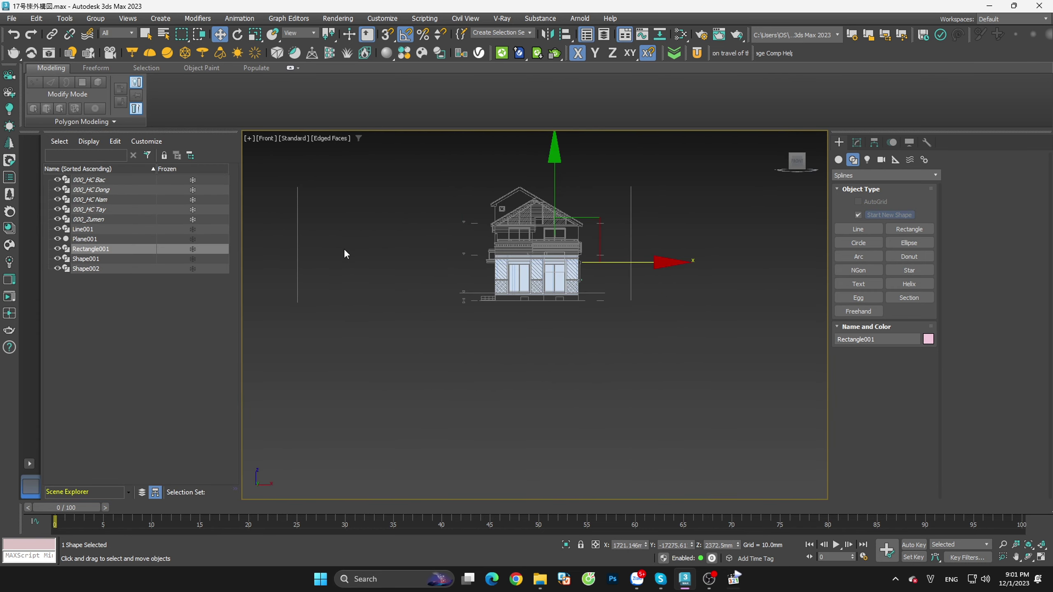
left_click(90, 200, "ctrl")
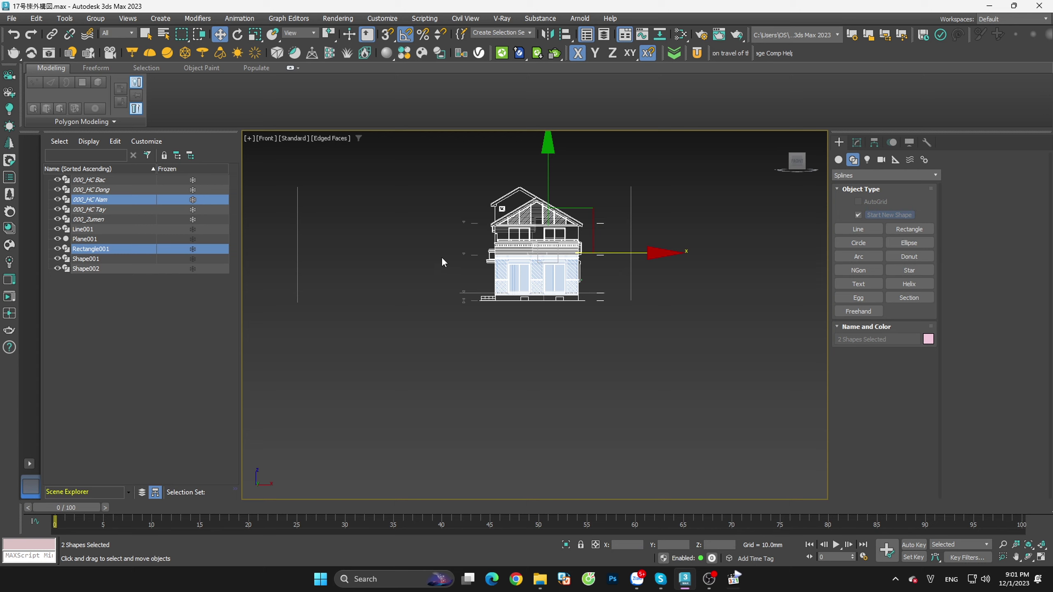
left_click_drag(442, 262, 784, 426)
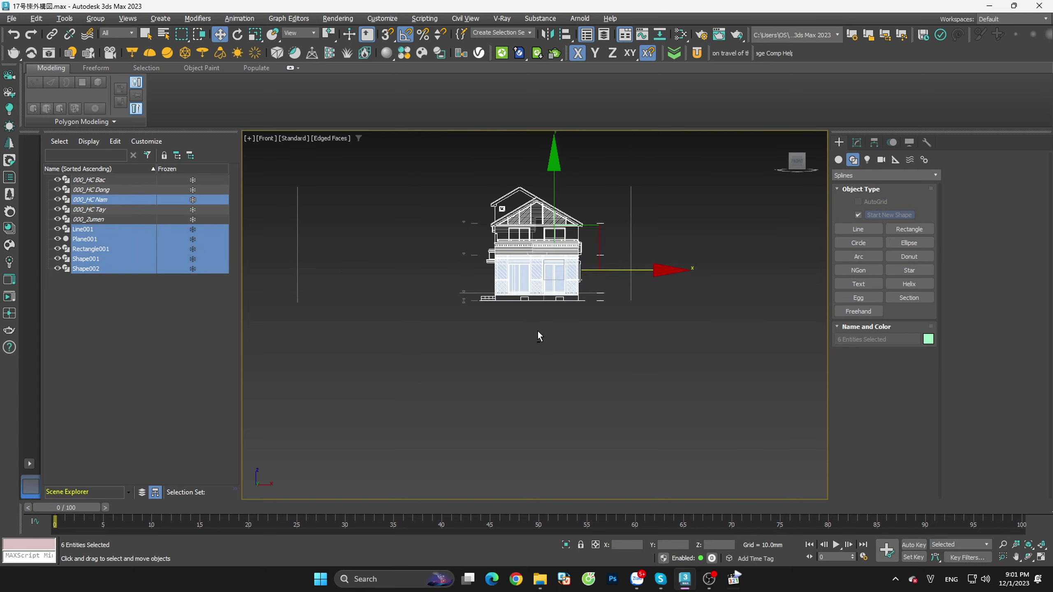
scroll(551, 298, "up", 5)
mouse_move(697, 270)
middle_mouse_down("alt")
mouse_move(612, 444)
mouse_move(588, 460)
middle_mouse_up("alt")
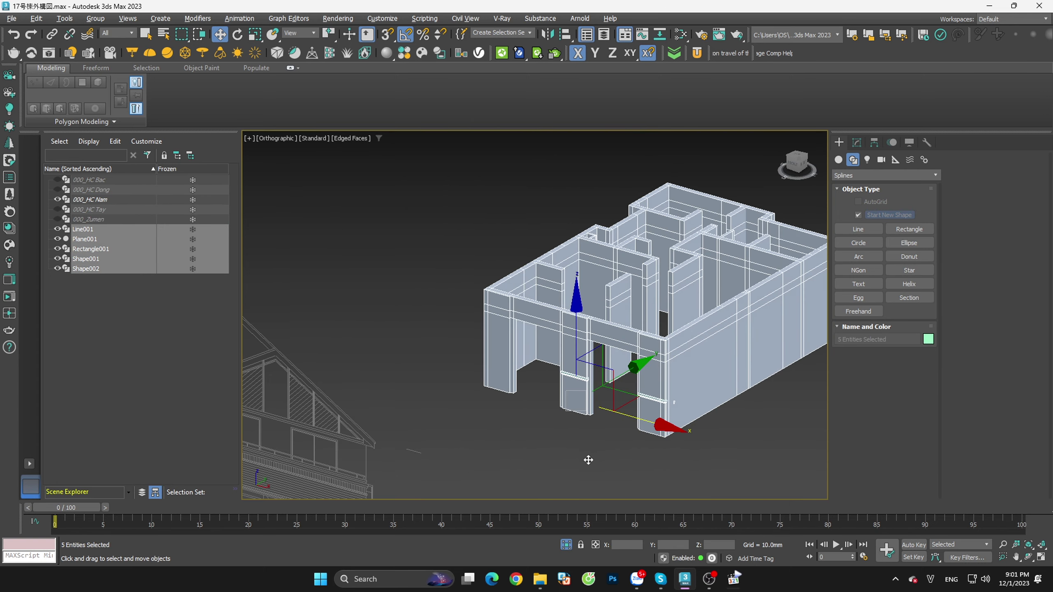
left_click(802, 173)
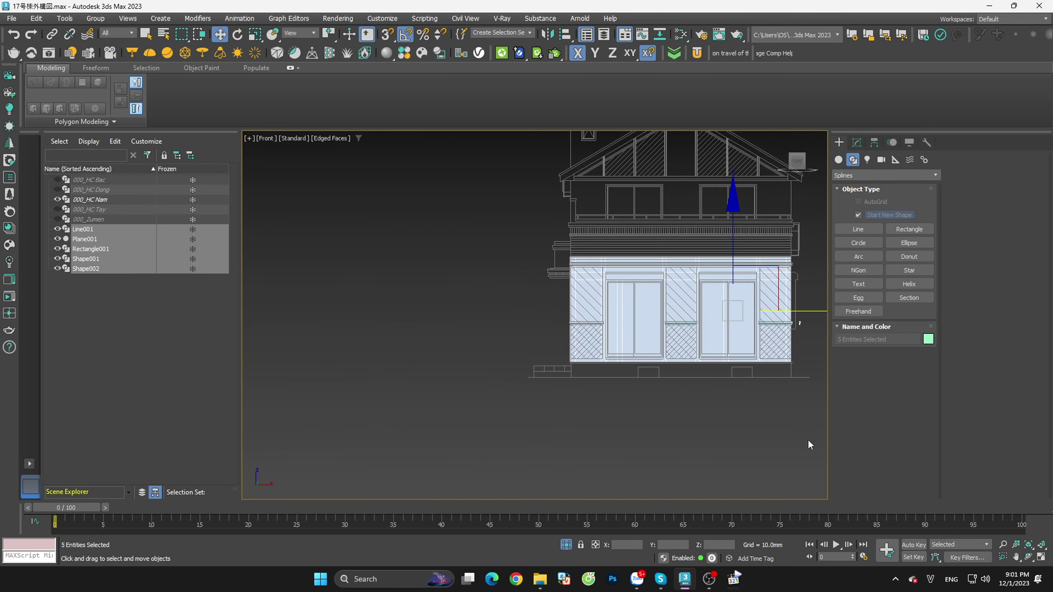
Step: Turn on snaps, zoom in on the right door, and reselect Rectangle001
left_click(810, 298)
scroll(810, 297, "up", 3)
key("s")
left_click(691, 409)
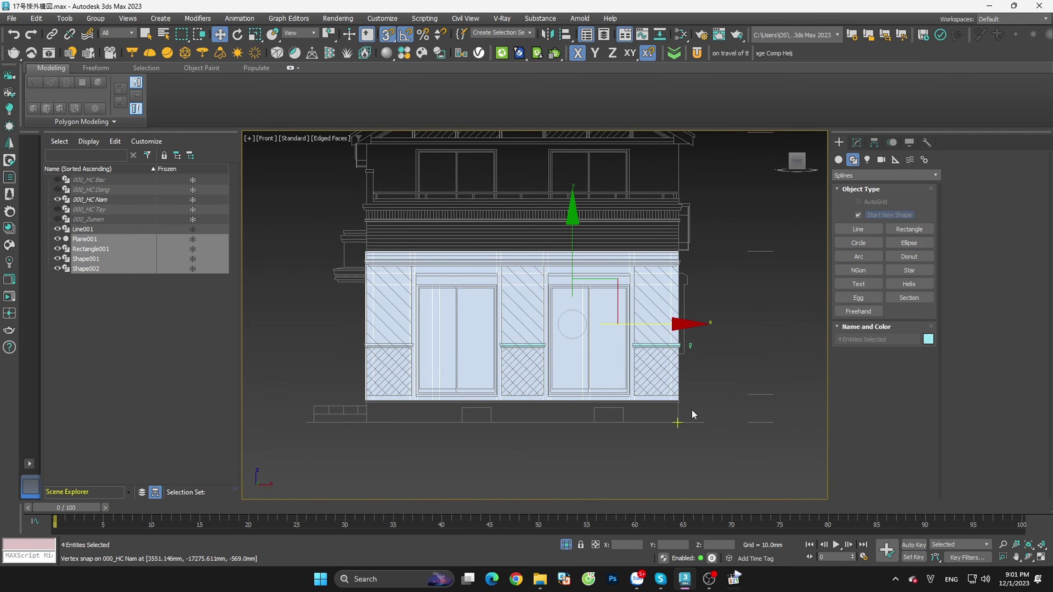
middle_click_drag(690, 409, 580, 409)
left_click_drag(755, 164, 361, 393)
scroll(750, 333, "down", 2)
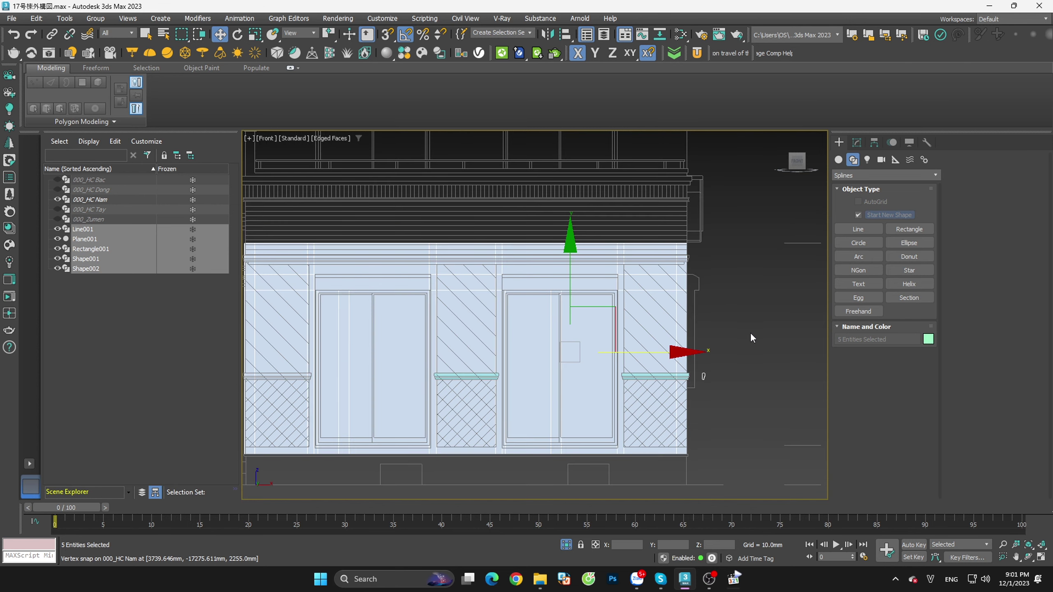
left_click(751, 332)
scroll(752, 335, "down", 2)
left_click(700, 318)
Step: Cancel an accidental move of Rectangle001 and bring the door area back into view
scroll(743, 333, "up", 3)
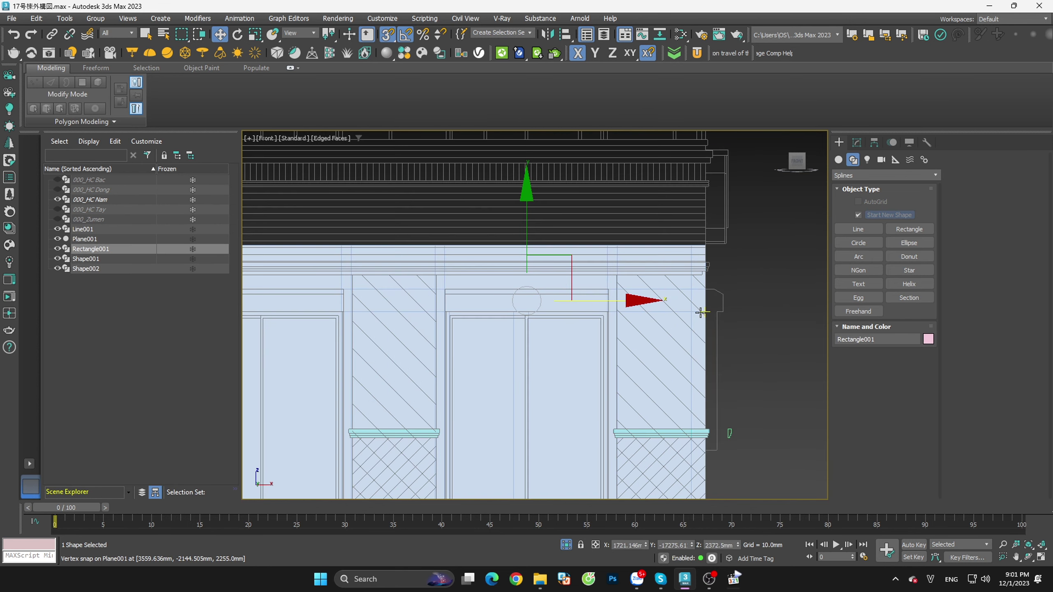
left_click_drag(583, 301, 789, 348)
right_click(787, 345)
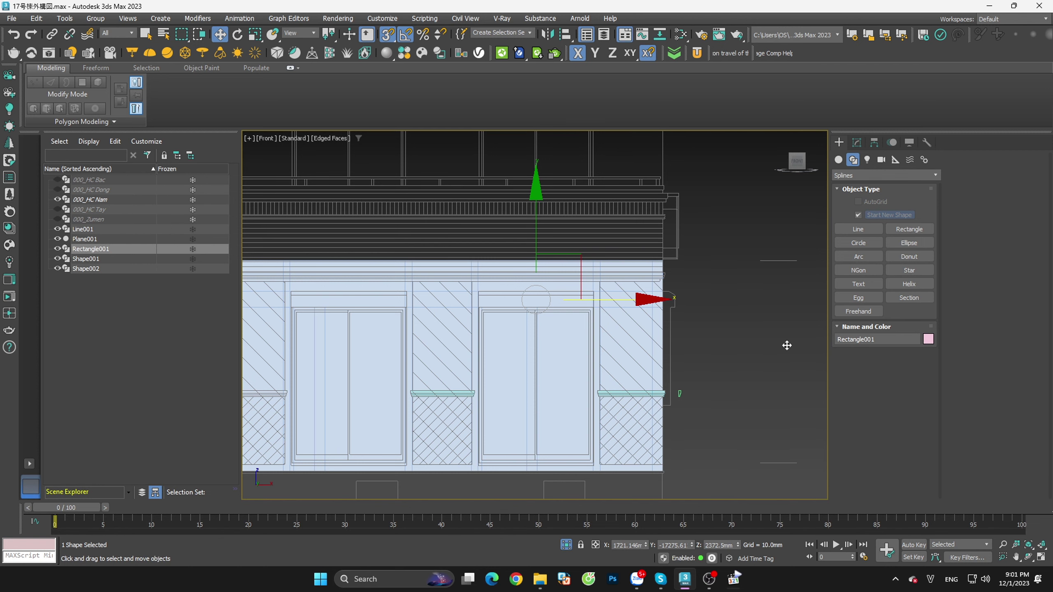
scroll(594, 302, "up", 3)
scroll(594, 314, "up", 4)
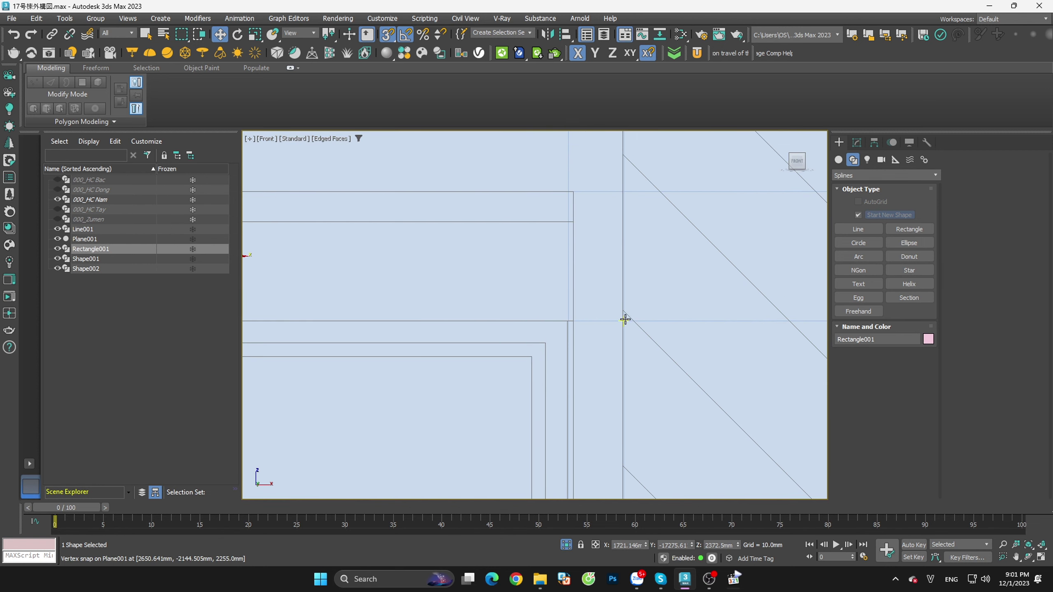
scroll(625, 320, "down", 3)
scroll(627, 308, "down", 3)
middle_click_drag(630, 322, 627, 275)
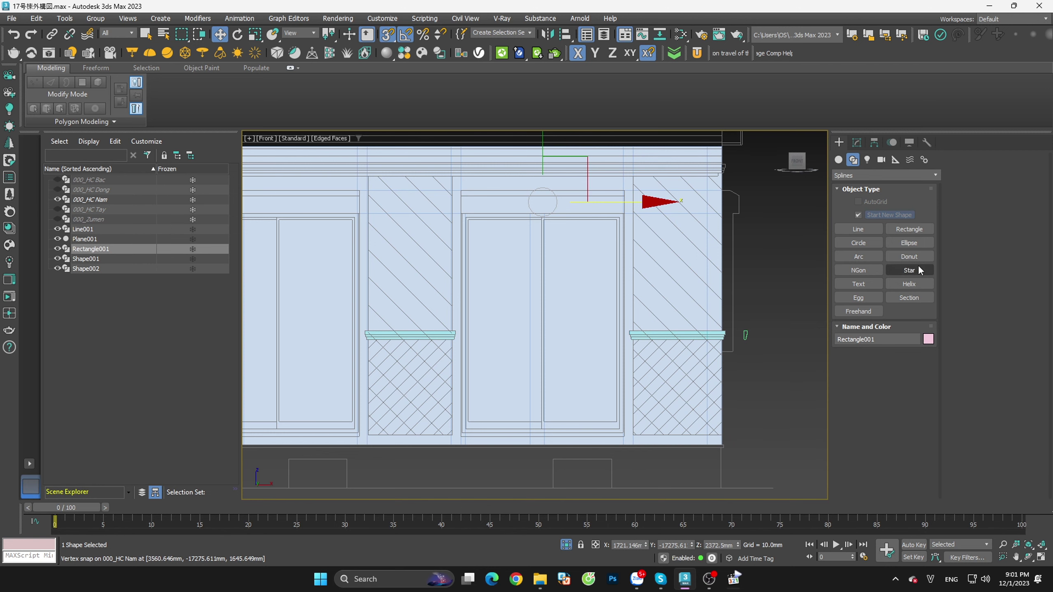
Step: Draw Rectangle002 along the right door opening's vertical edge
left_click(913, 230)
scroll(671, 291, "up", 3)
scroll(554, 174, "down", 1)
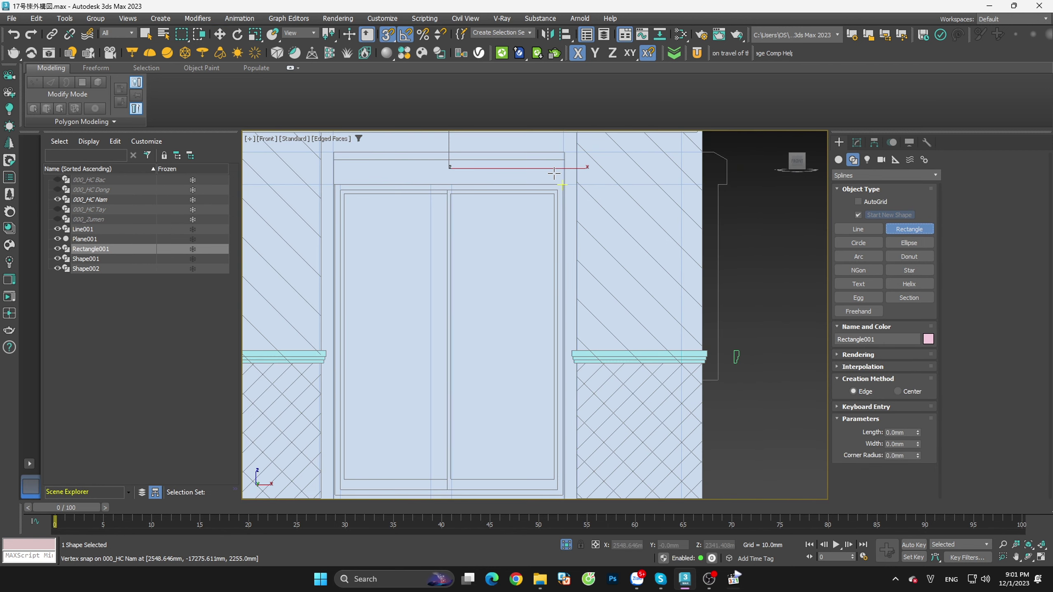
mouse_move(556, 176)
left_mouse_down()
mouse_move(567, 492)
mouse_move(578, 428)
left_mouse_up()
key("w")
Step: Convert Rectangle002 to an Editable Spline from its stack entry
scroll(588, 426, "down", 3)
scroll(651, 218, "up", 4)
scroll(763, 228, "up", 2)
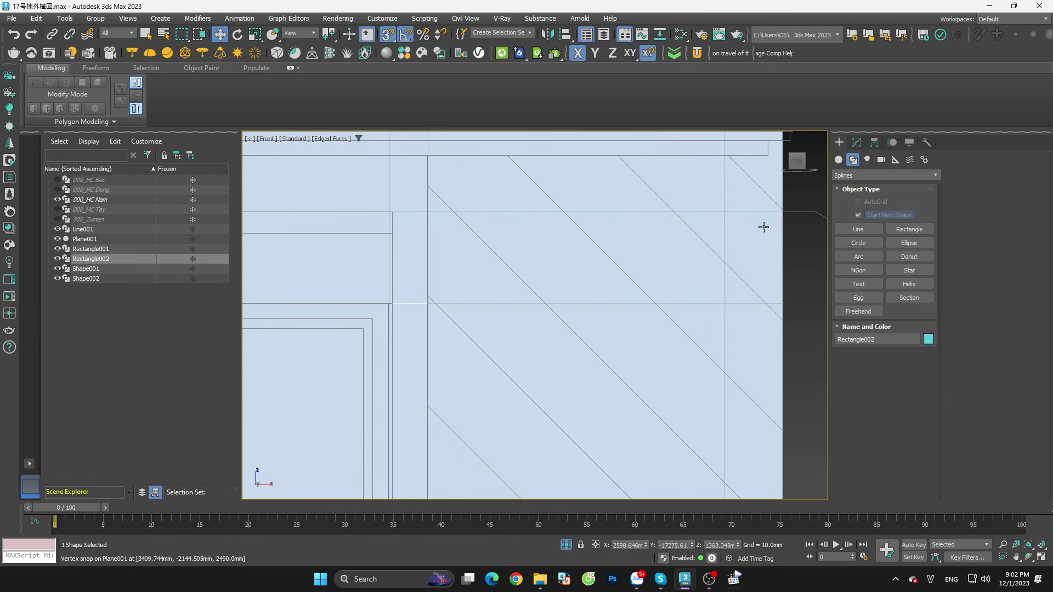
left_click(853, 143)
right_click(857, 291)
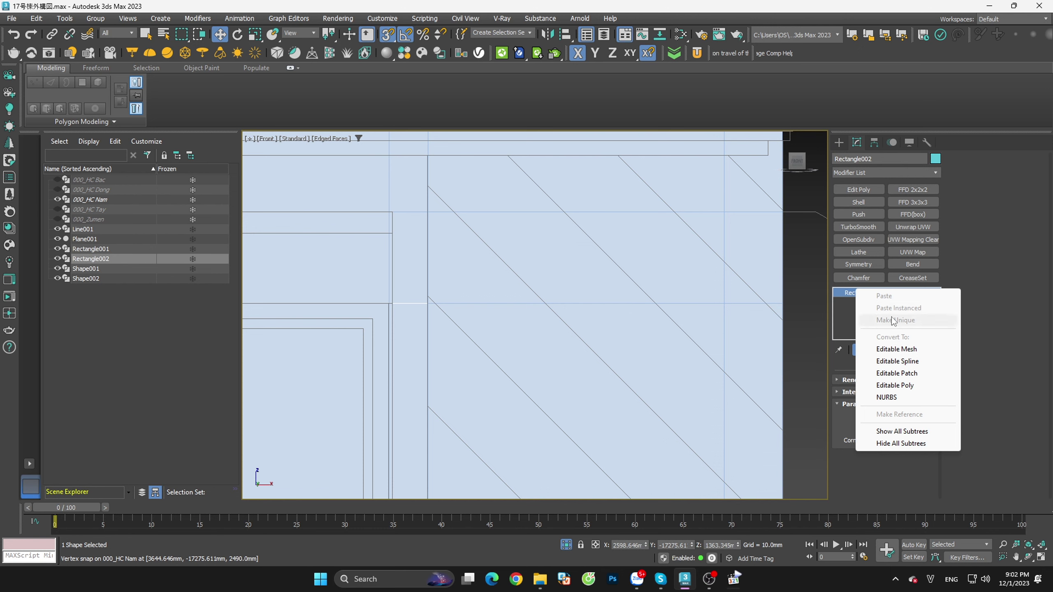
left_click(895, 365)
Step: Set all four Rectangle002 vertices to Corner type
scroll(554, 237, "down", 3)
key("1")
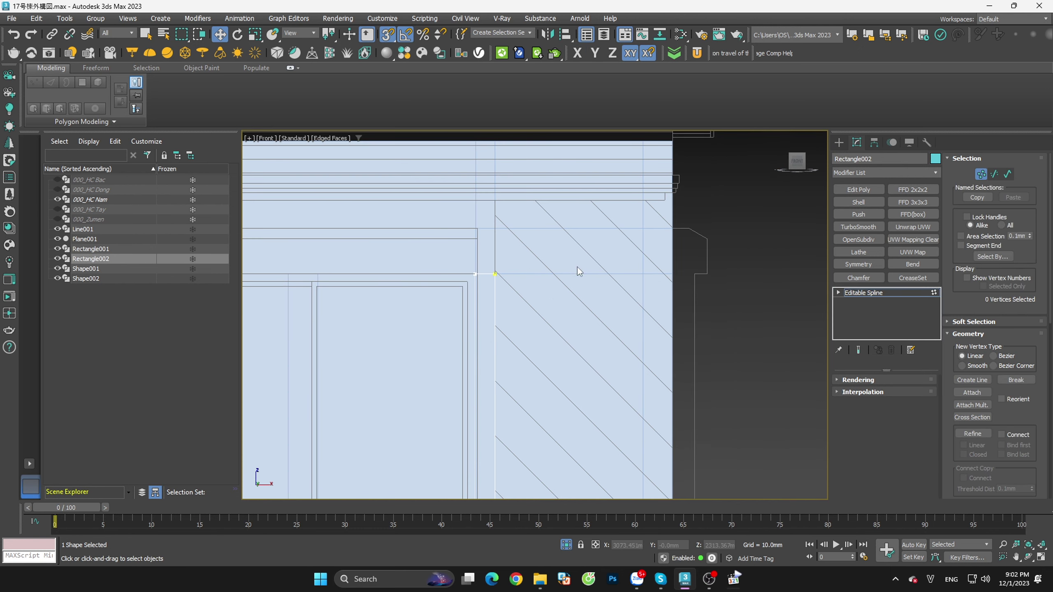
left_click_drag(541, 290, 479, 135)
right_click(485, 269)
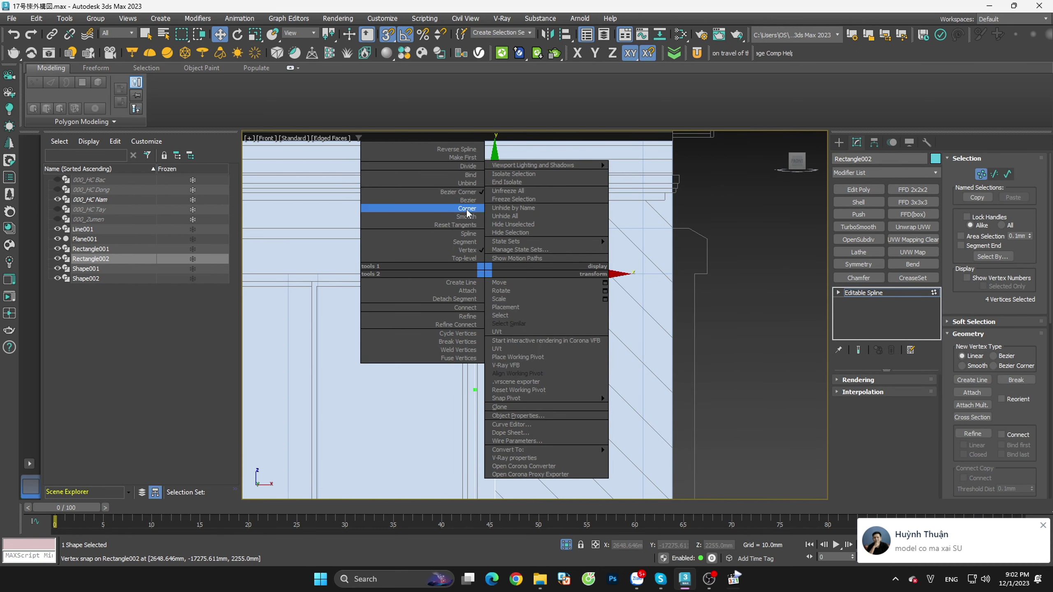
left_click(468, 209)
scroll(601, 243, "down", 3)
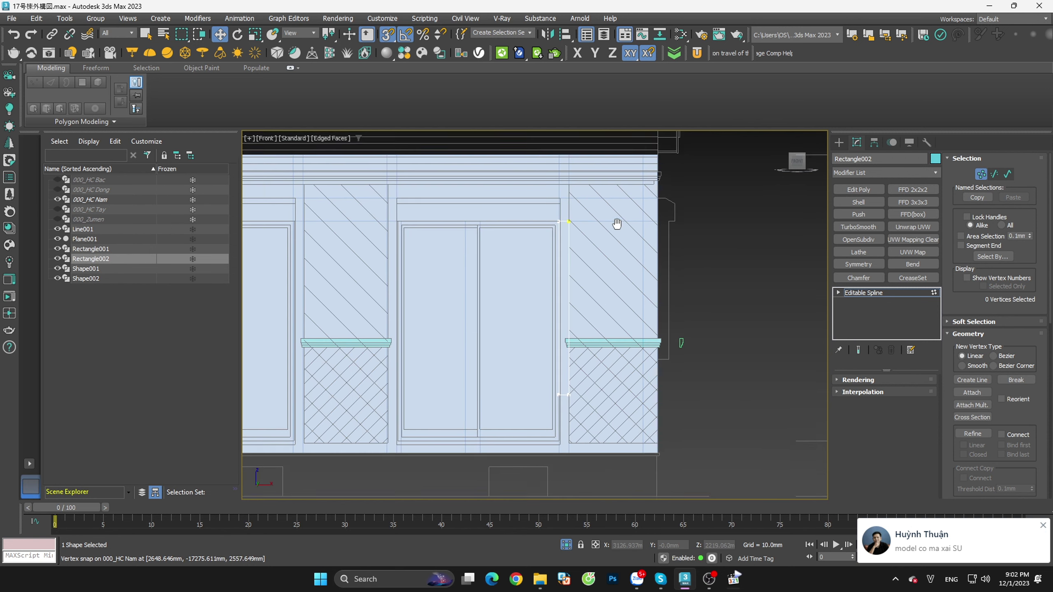
scroll(616, 224, "up", 2)
Step: Move one side's vertex pair left onto the door edge
left_click_drag(551, 473, 551, 473)
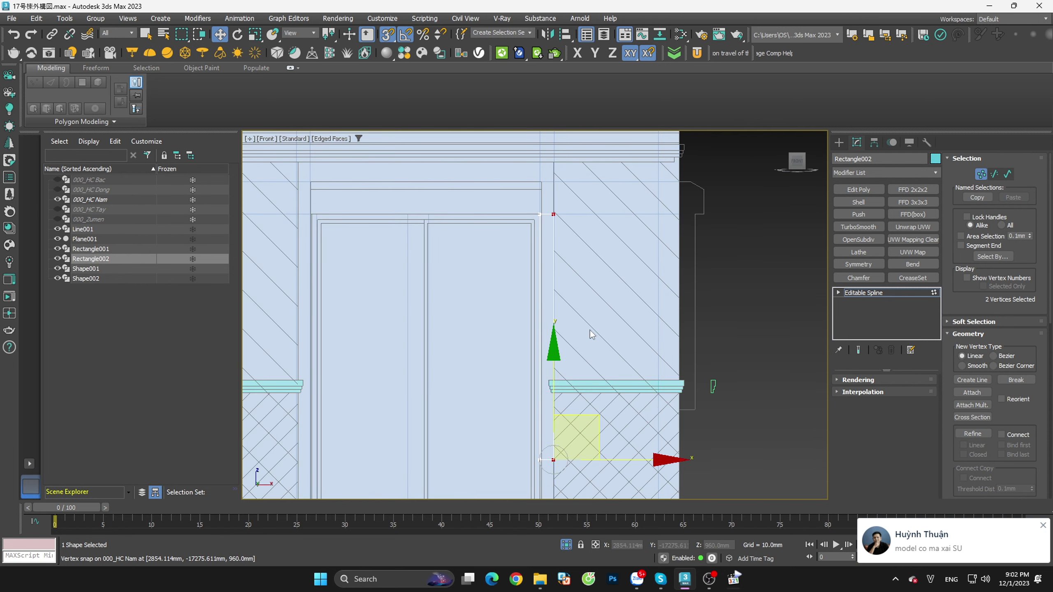
scroll(632, 233, "up", 2)
scroll(592, 289, "up", 3)
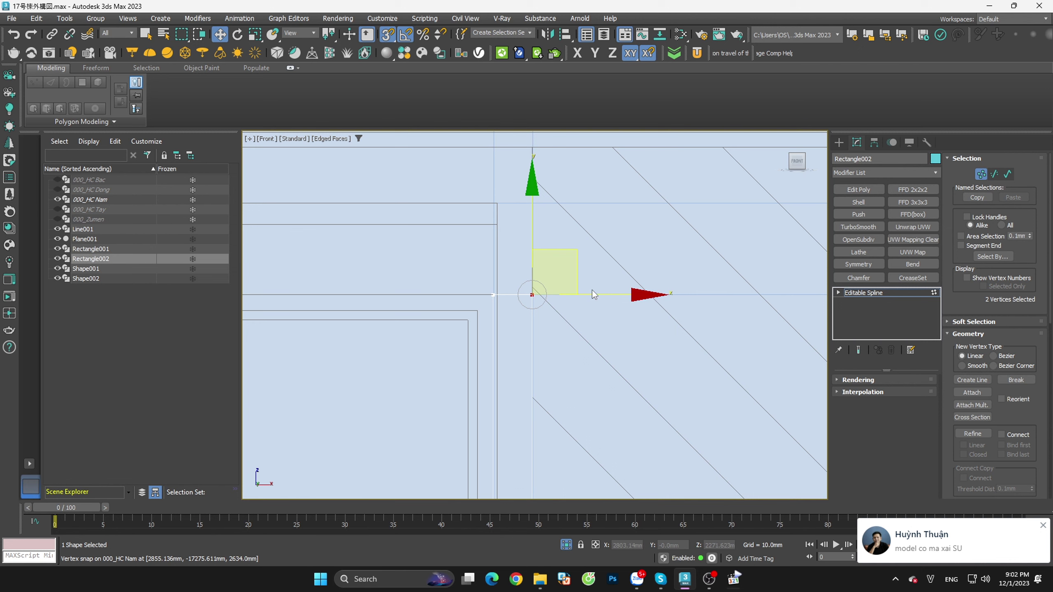
left_click_drag(590, 295, 493, 295)
left_click(601, 251)
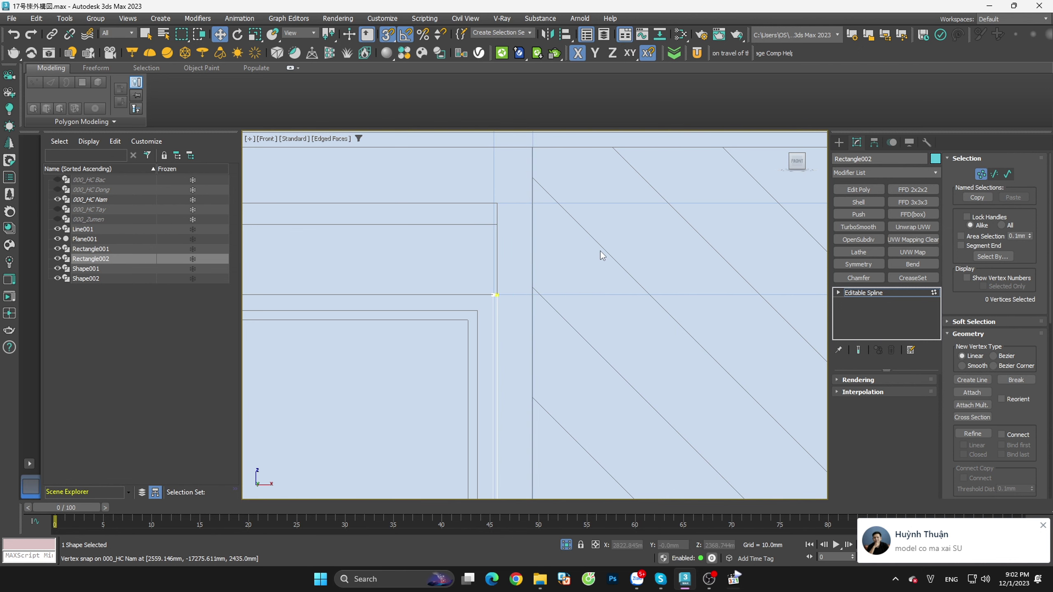
Step: Snap the two bottom vertices down onto the ground line
scroll(502, 287, "up", 3)
scroll(503, 286, "down", 2)
scroll(587, 282, "down", 3)
scroll(606, 282, "down", 3)
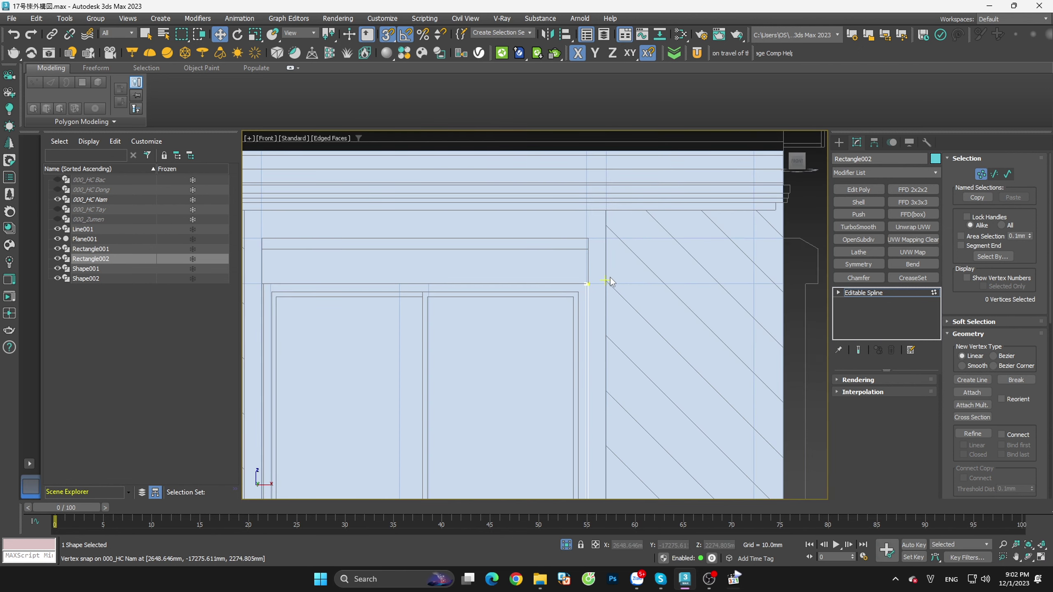
middle_click_drag(606, 282, 652, 218)
scroll(652, 219, "up", 5)
scroll(652, 219, "up", 3)
left_click_drag(558, 188, 728, 352)
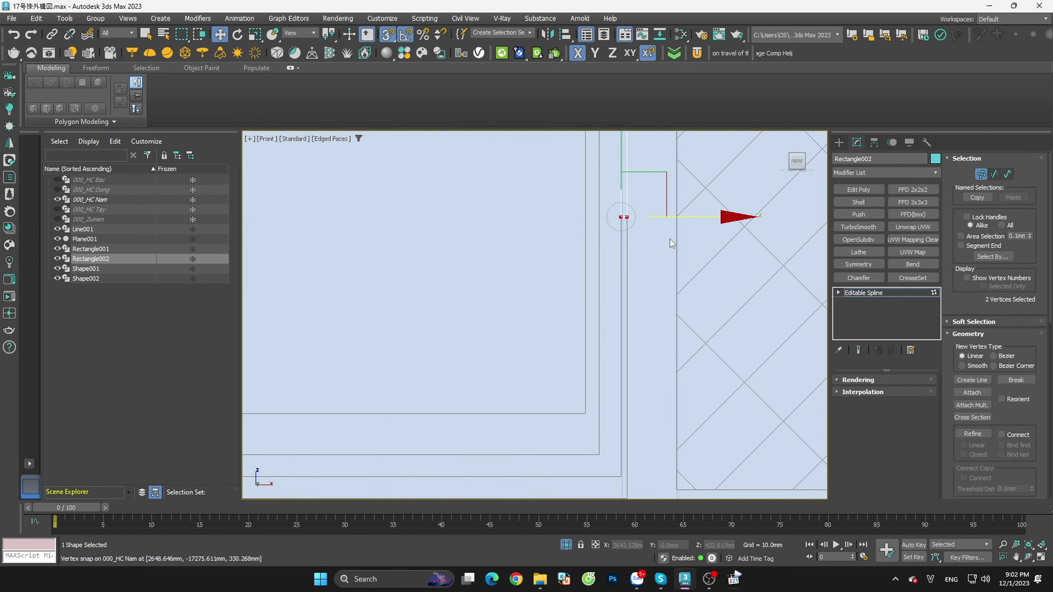
left_click_drag(622, 168, 622, 448)
scroll(622, 447, "up", 1)
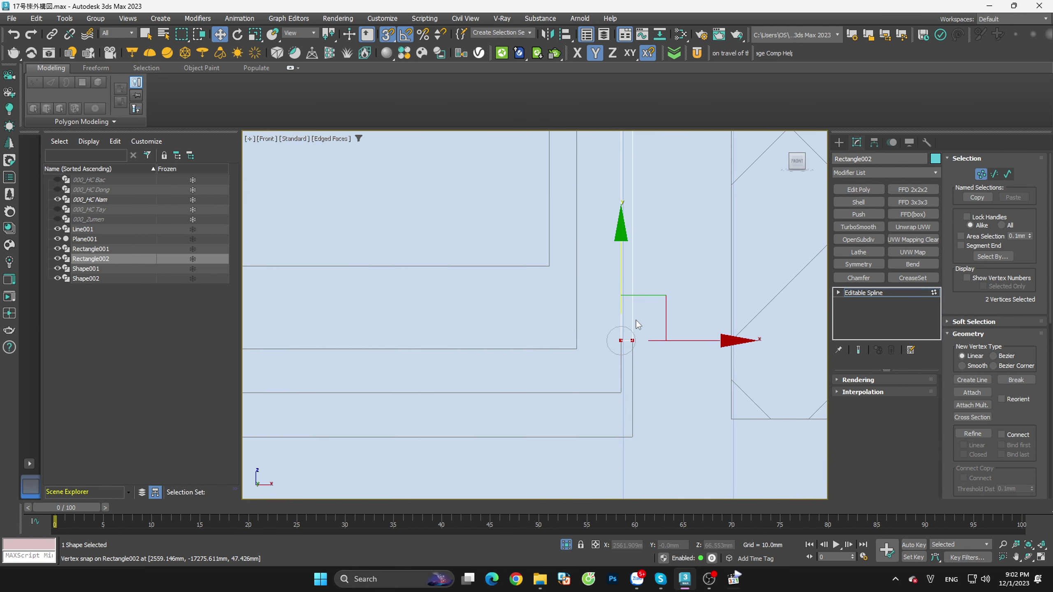
left_click_drag(625, 295, 645, 405)
left_click(727, 437)
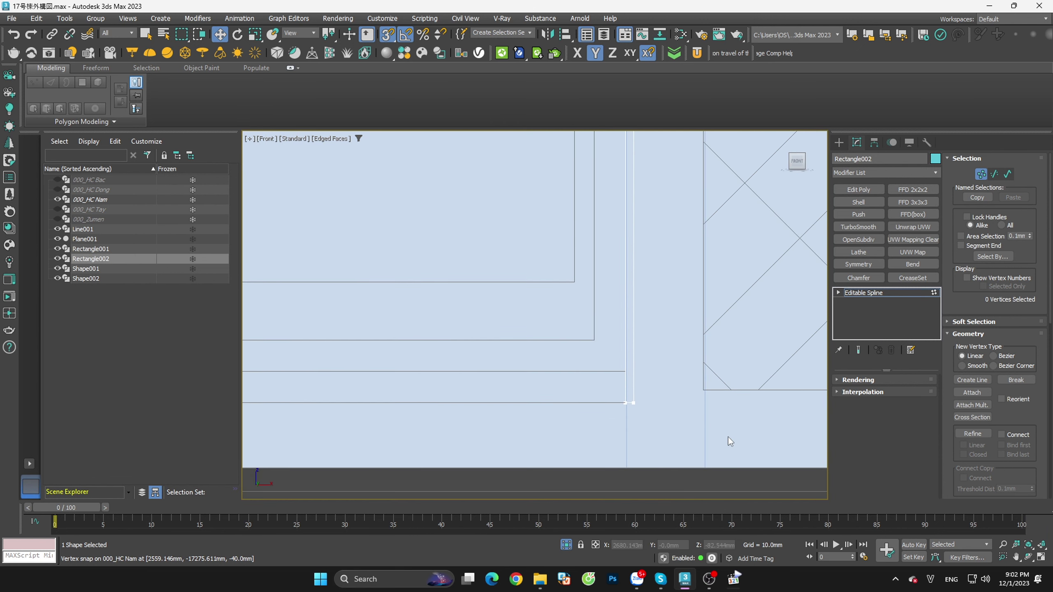
Step: Leave vertex editing and return to the whole spline
scroll(737, 448, "down", 3)
scroll(737, 448, "down", 2)
scroll(751, 294, "up", 5)
left_click(862, 293)
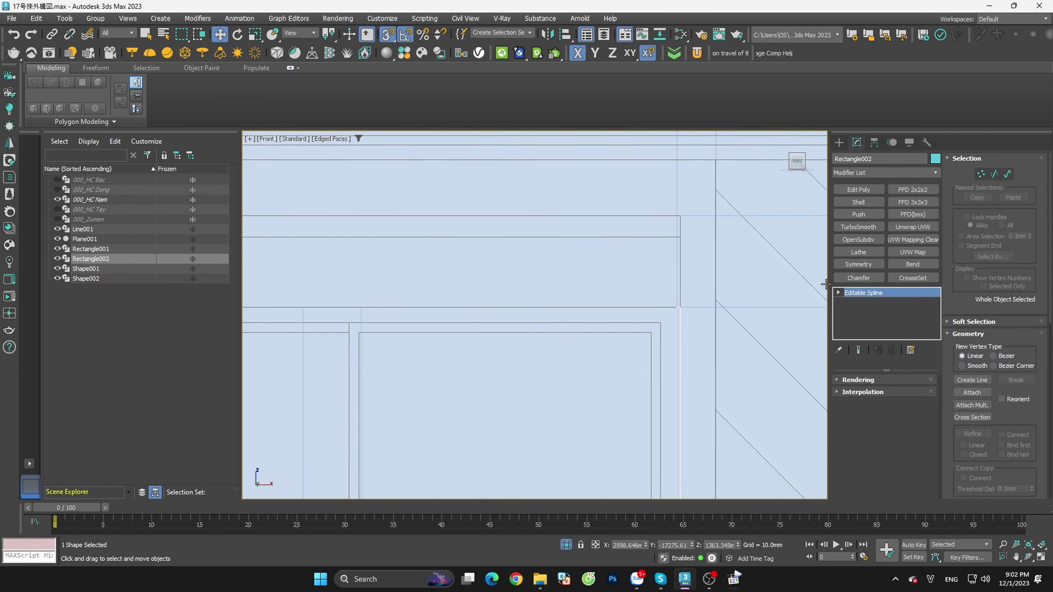
scroll(663, 270, "down", 1)
Step: Box-select Rectangle001 and Rectangle002 together and isolate them
scroll(642, 257, "down", 4)
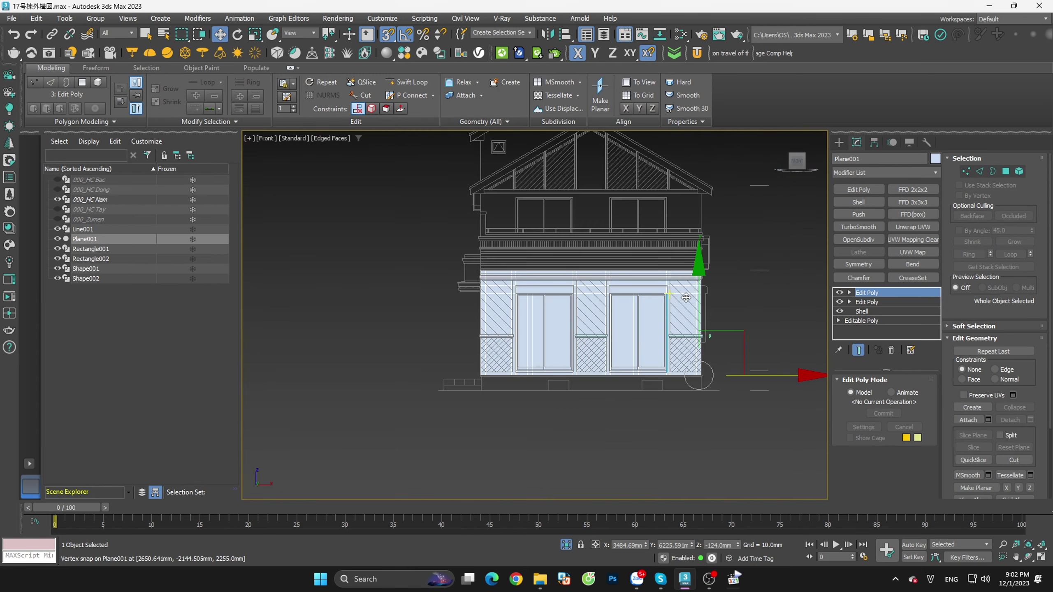
left_click(601, 240)
left_click(687, 394)
scroll(673, 276, "up", 3)
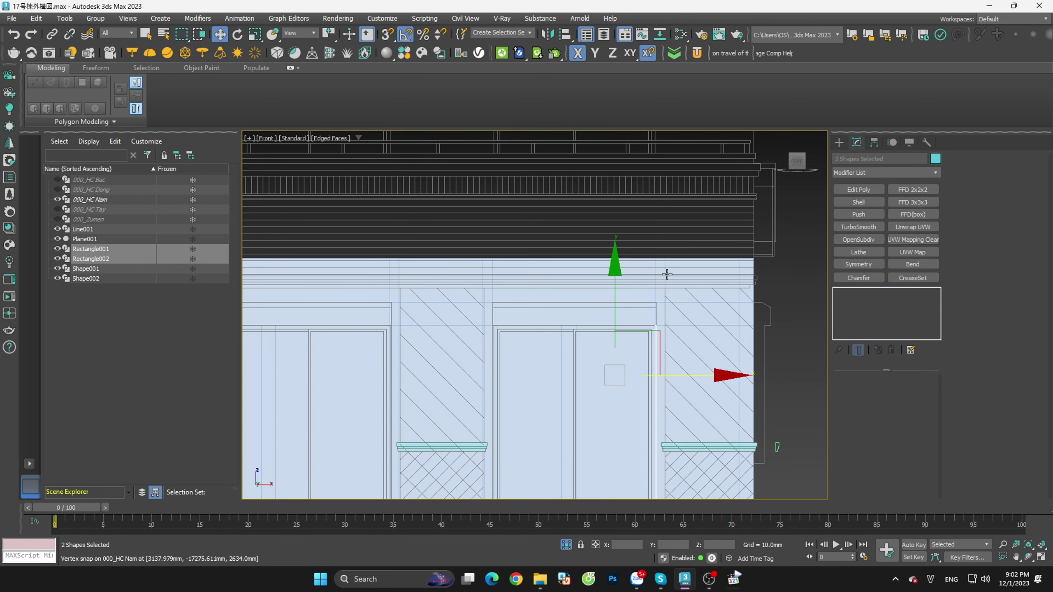
scroll(655, 259, "up", 2)
left_click(632, 209)
scroll(632, 208, "down", 4)
left_click_drag(555, 194, 685, 462)
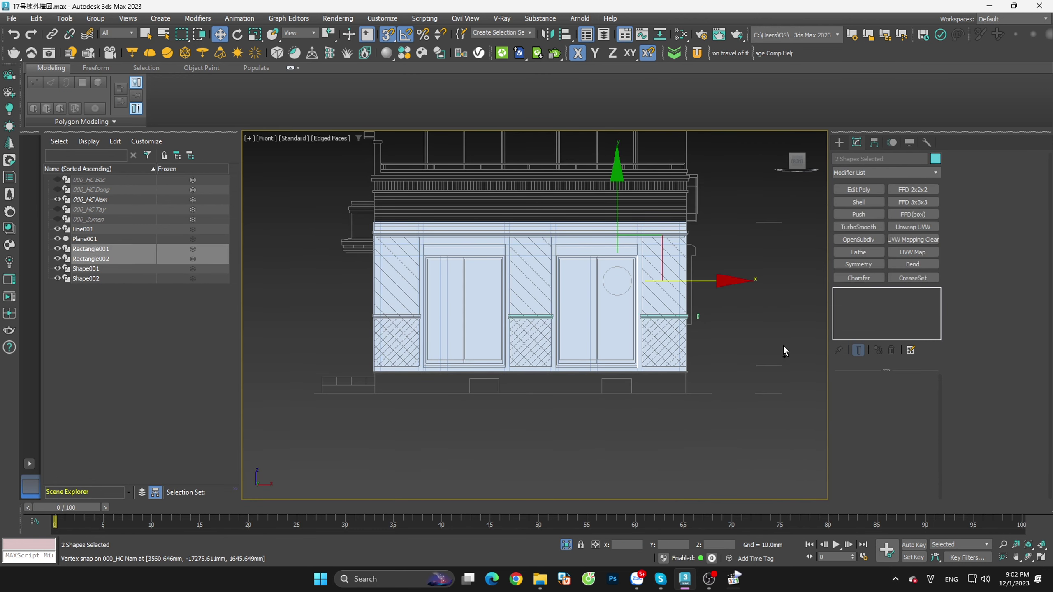
key("alt+q")
Step: Convert both isolated rectangles to Editable Poly from the front view, then deselect them
middle_click_drag(737, 348, 703, 362, "alt")
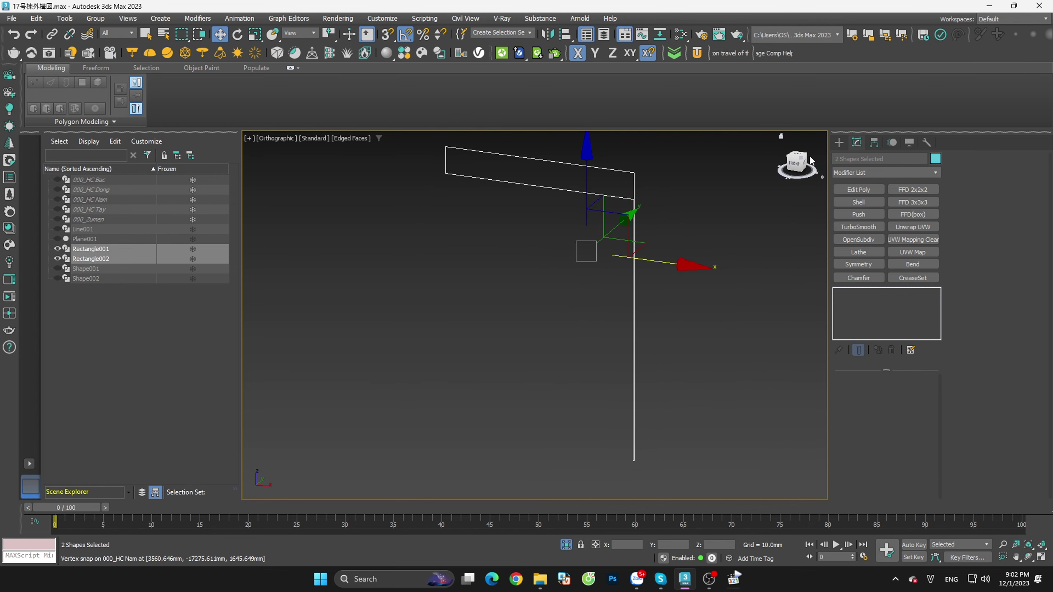
left_click(797, 164)
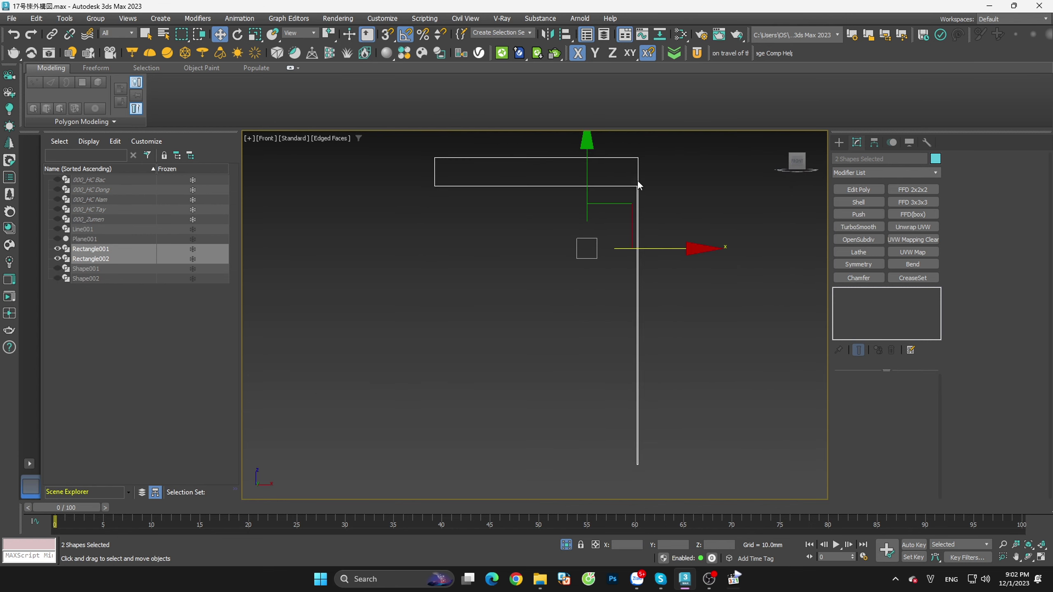
right_click(638, 182)
mouse_move(683, 357)
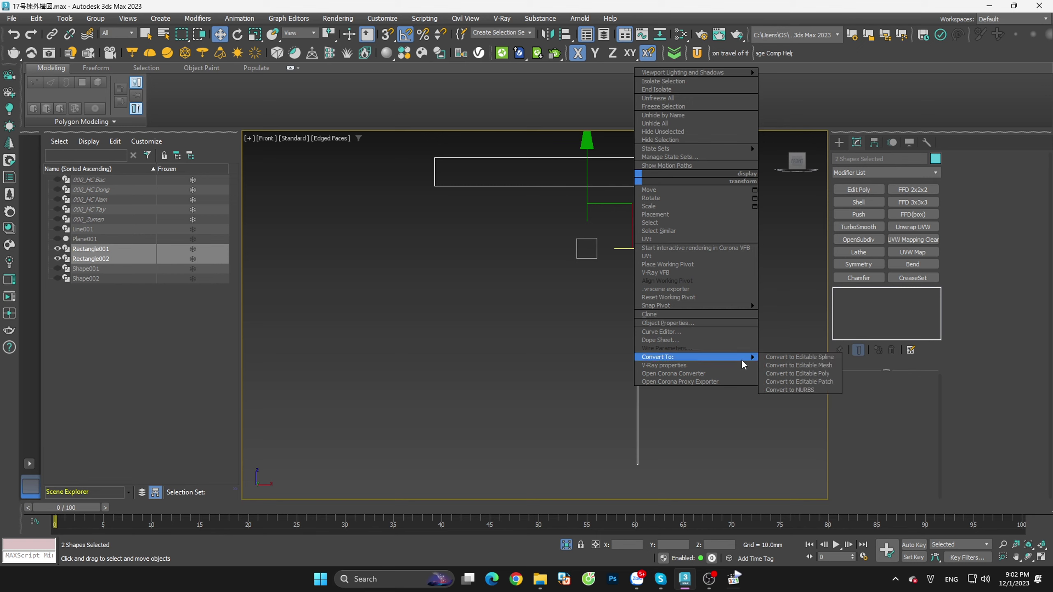
left_click(791, 375)
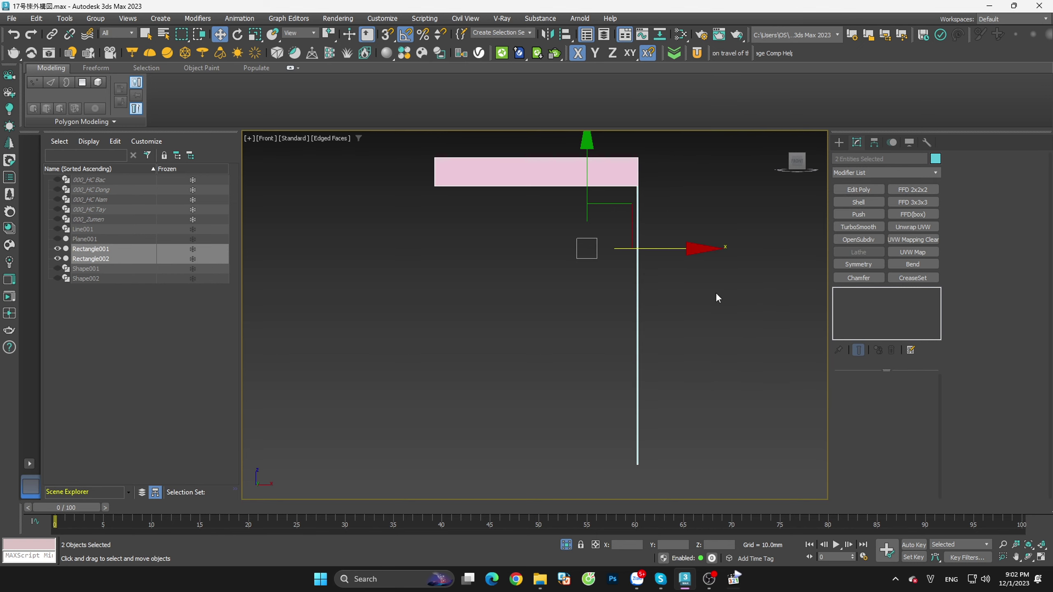
left_click(704, 319)
scroll(638, 475, "up", 2)
Step: Exit isolation, then isolate all the drawn shapes together with the elevation plane
left_click(566, 545)
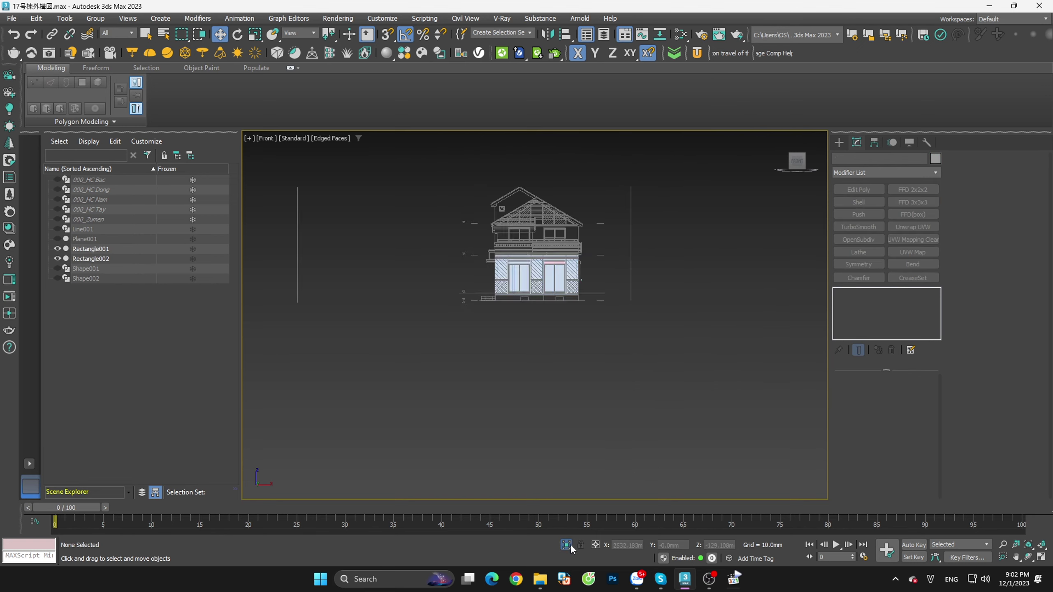
key("s")
left_click_drag(721, 405, 425, 184)
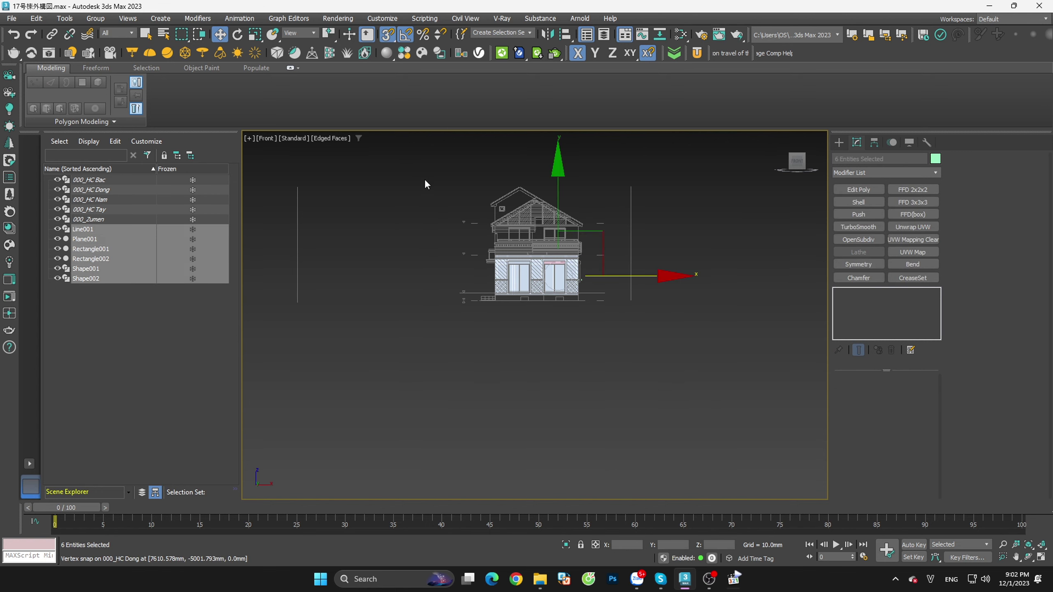
key("alt+q")
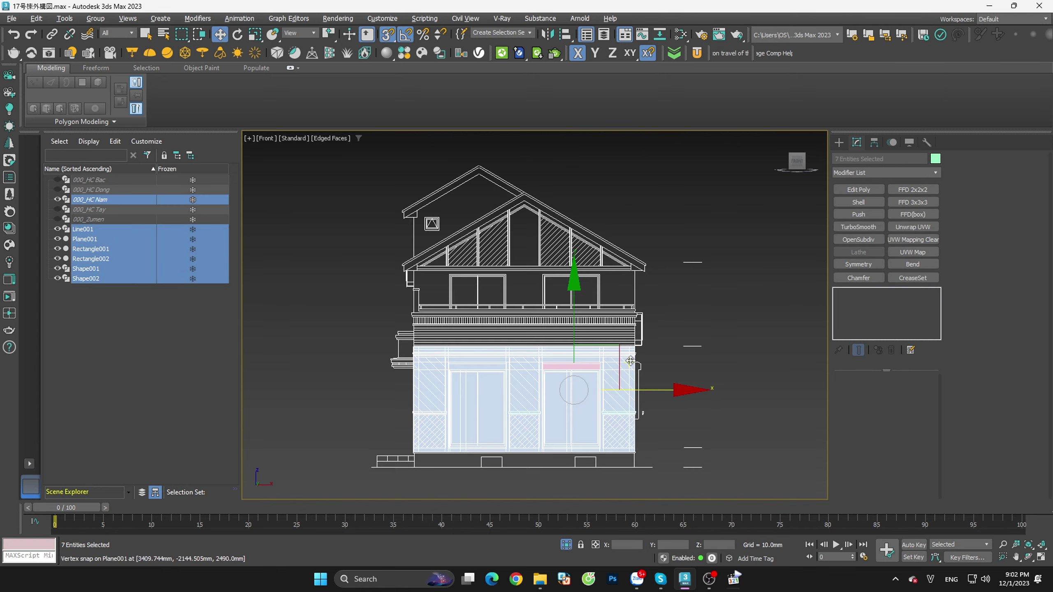
mouse_move(600, 315)
middle_mouse_down("alt")
mouse_move(660, 317)
mouse_move(650, 354)
mouse_move(754, 284)
mouse_move(754, 242)
middle_mouse_up("alt")
scroll(755, 248, "down", 3)
scroll(720, 333, "down", 3)
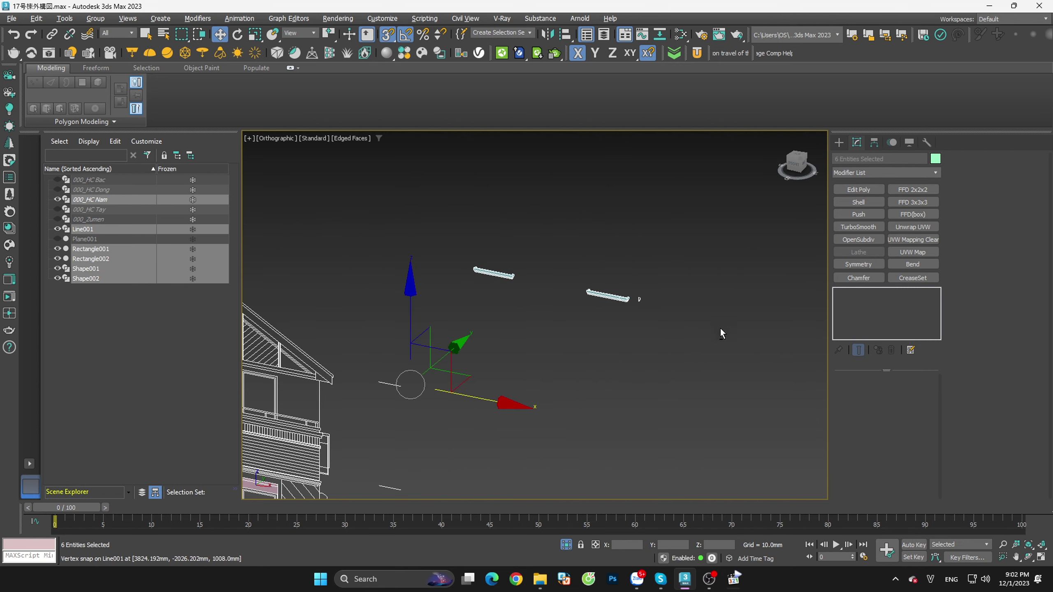
Step: Keep only 000_HC Nam and both rectangles visible in Front view, then select Rectangle002
left_click_drag(720, 330, 435, 199)
key("alt+q")
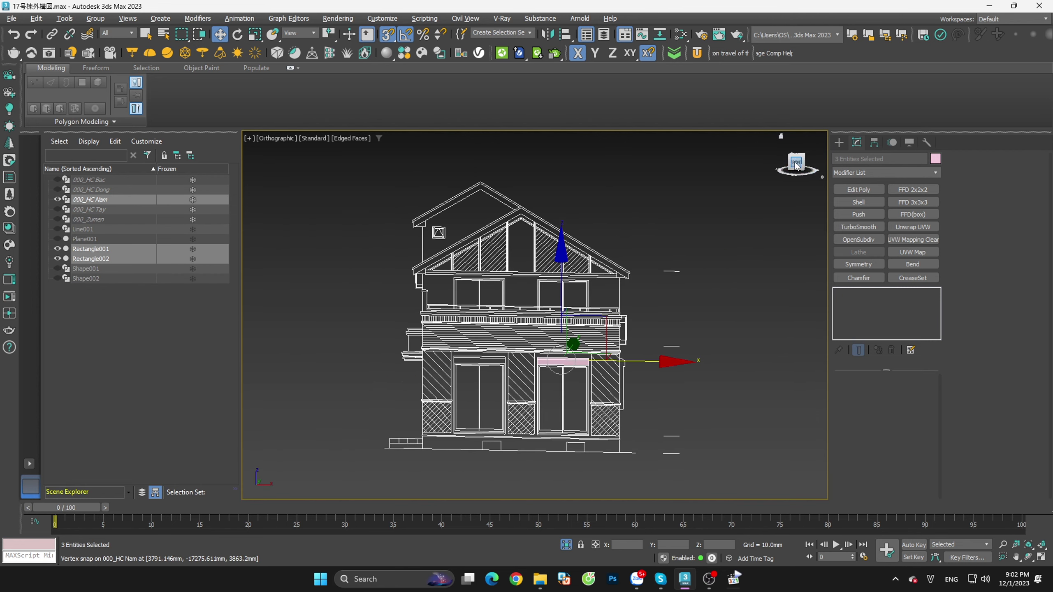
left_click(795, 165)
left_click(769, 329)
scroll(586, 391, "up", 5)
scroll(499, 313, "up", 2)
scroll(577, 296, "up", 2)
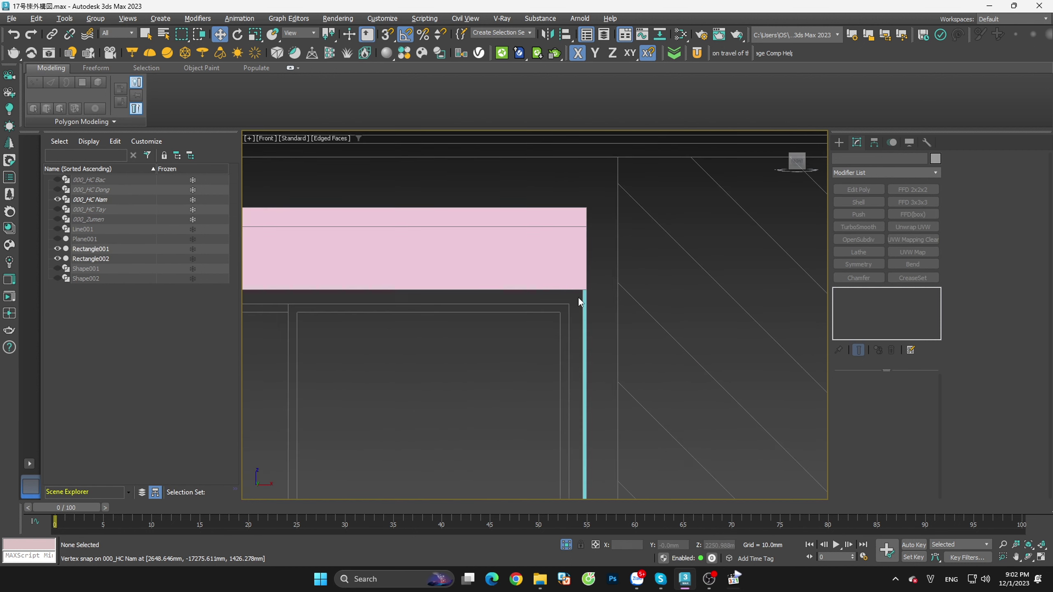
left_click(578, 301)
scroll(645, 319, "down", 2)
Step: Move the door frame's side vertex down to the bottom of the doorway
scroll(648, 332, "down", 2)
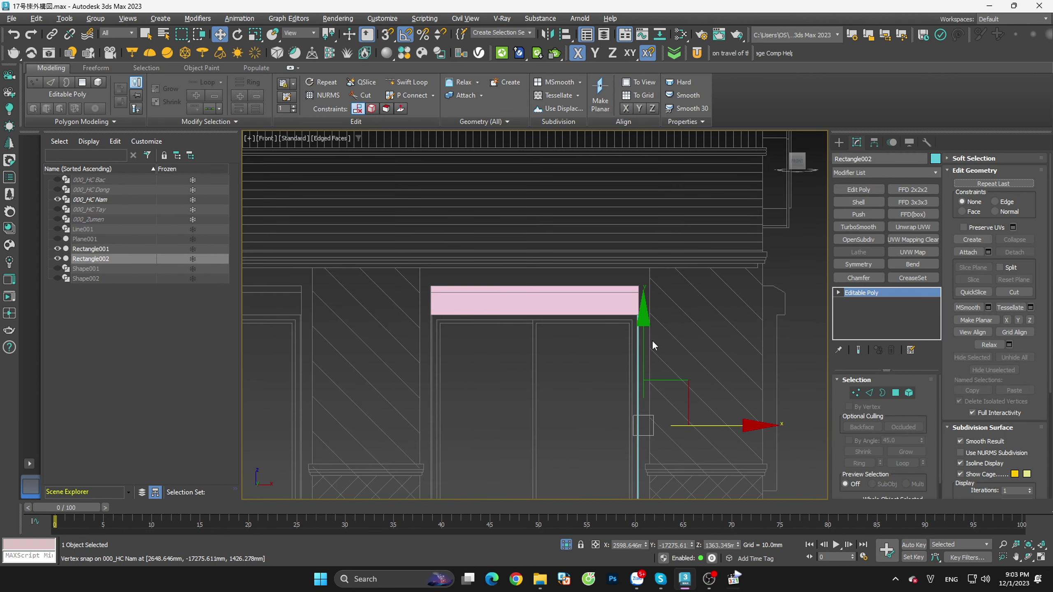
scroll(651, 340, "down", 2)
middle_click_drag(684, 468, 692, 282)
scroll(692, 363, "up", 4)
scroll(608, 298, "up", 2)
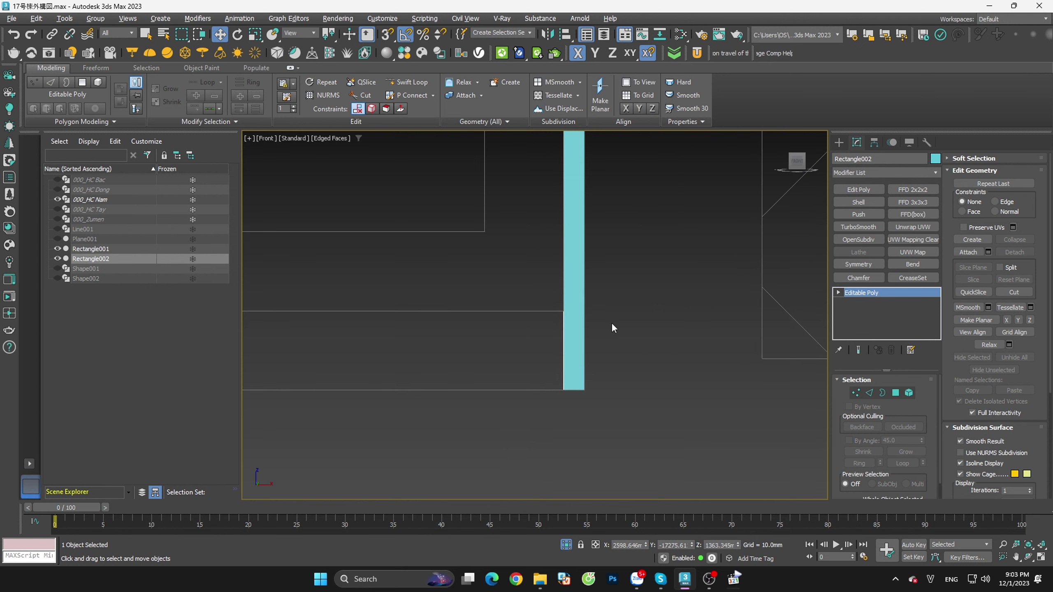
key("1")
key("2")
right_click(580, 333)
left_click(566, 368)
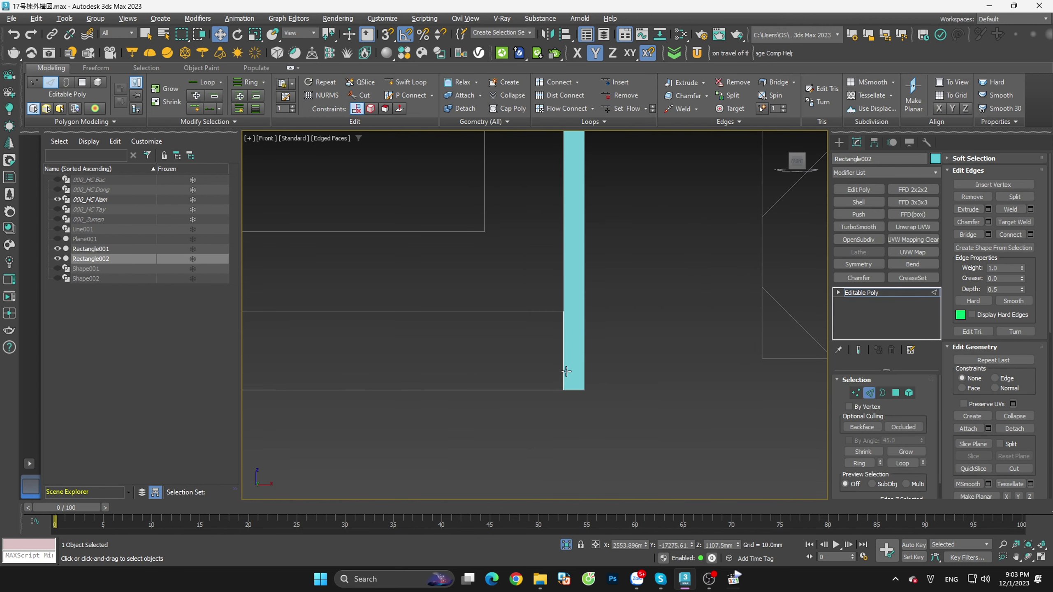
scroll(566, 371, "down", 3)
scroll(578, 443, "down", 2)
scroll(607, 455, "down", 2)
key("1")
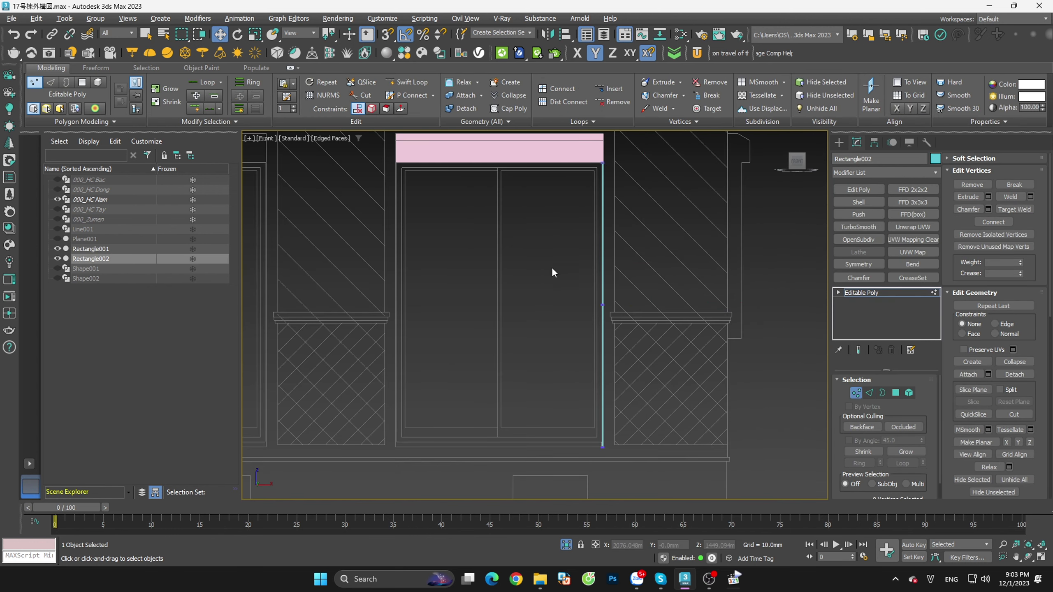
left_click_drag(502, 242, 710, 396)
left_click_drag(601, 243, 601, 384)
scroll(607, 442, "up", 3)
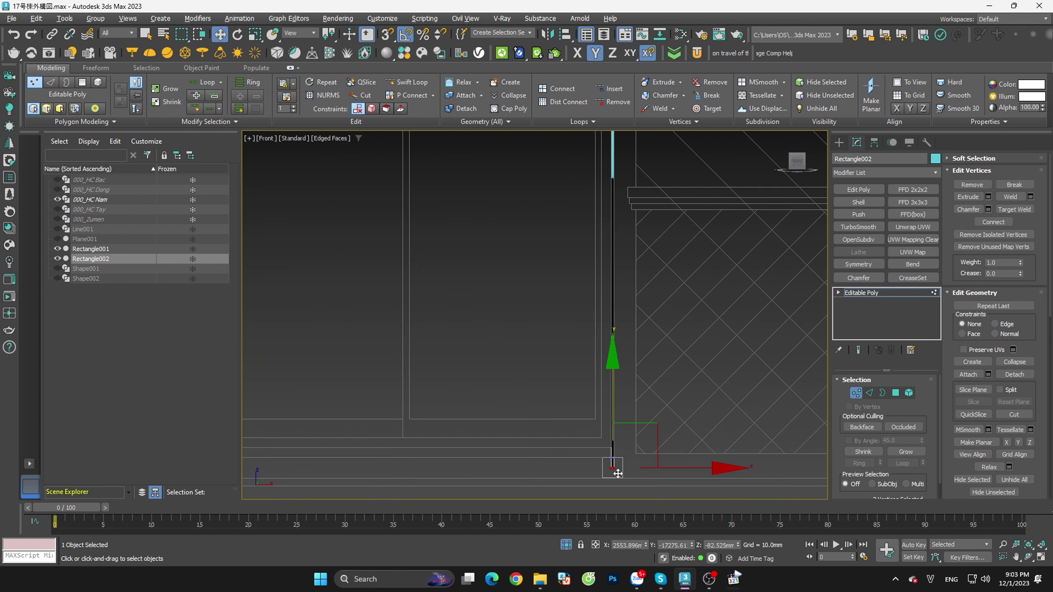
scroll(607, 442, "up", 3)
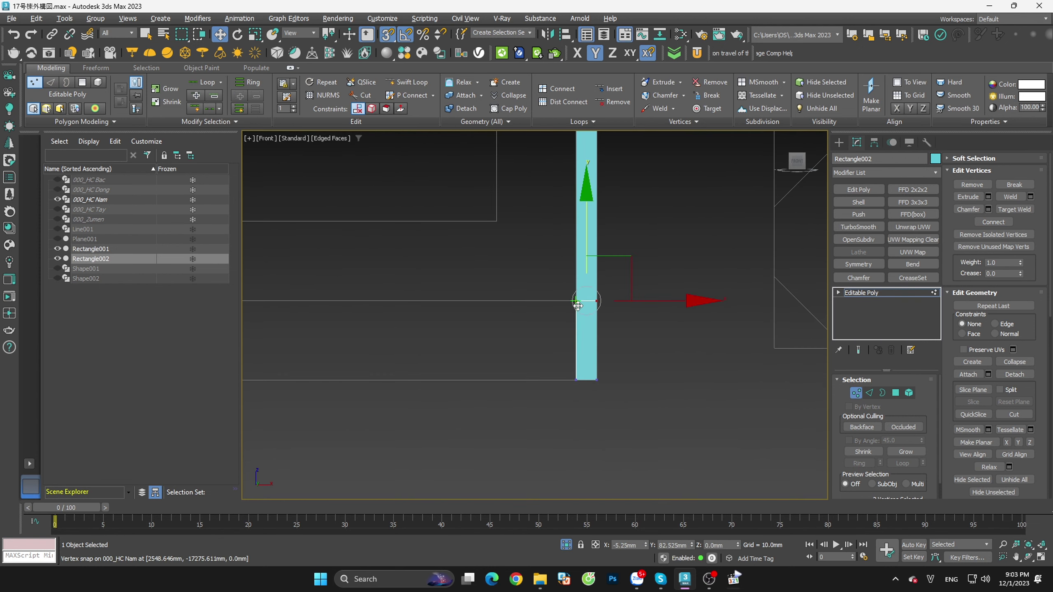
Step: Extend the bottom edge into a strip across the doorway, snapped to its left corner
key("2")
scroll(723, 447, "down", 3)
scroll(748, 465, "down", 2)
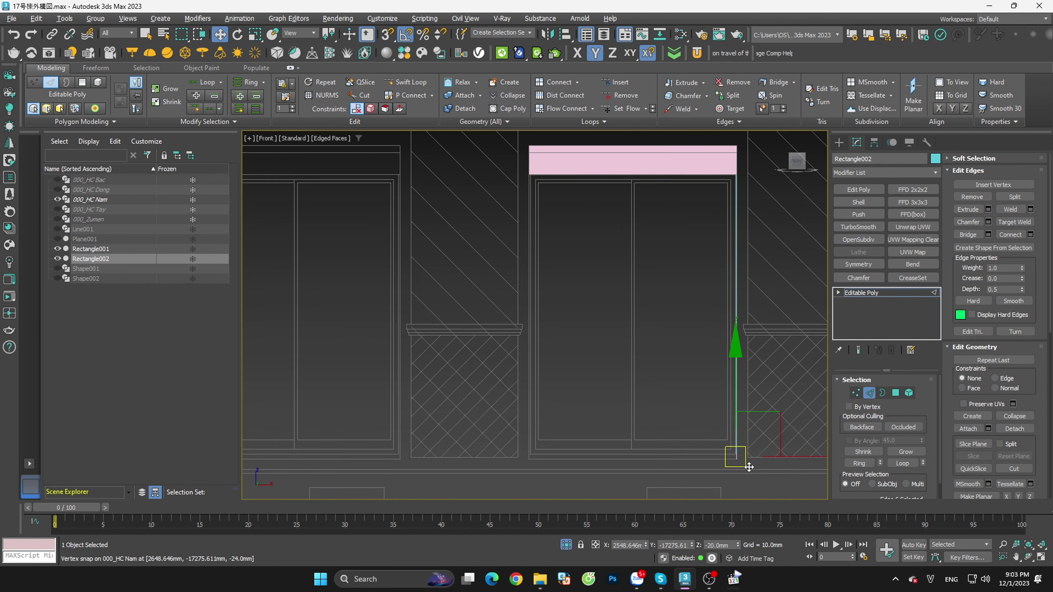
scroll(742, 460, "up", 2)
left_click_drag(762, 436, 429, 436, "shift")
scroll(428, 436, "down", 3)
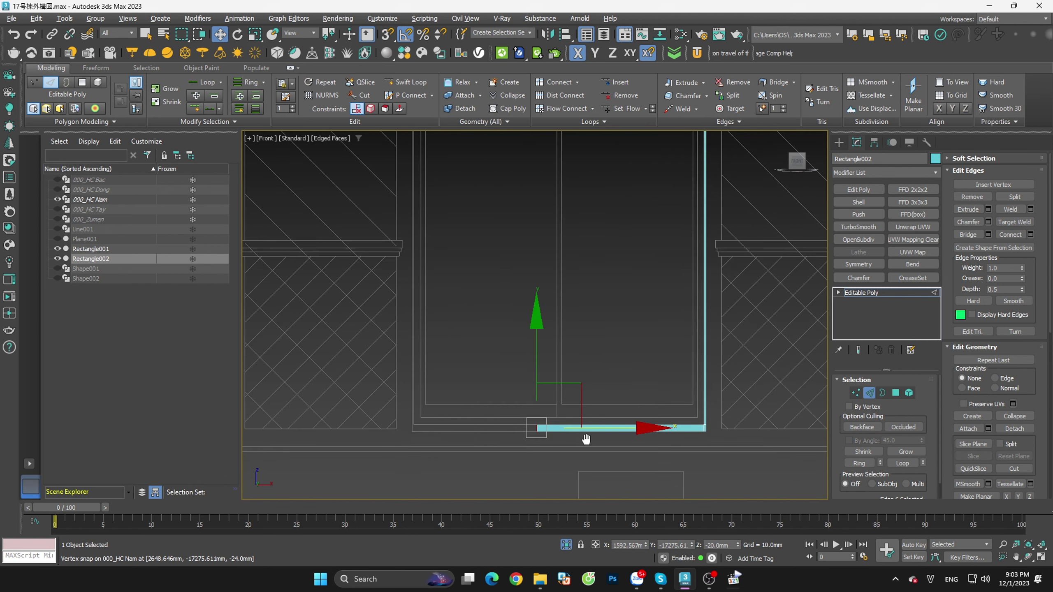
scroll(613, 436, "up", 3)
mouse_move(638, 427)
left_mouse_down()
mouse_move(364, 424)
mouse_move(361, 456)
left_mouse_up()
scroll(410, 429, "up", 2)
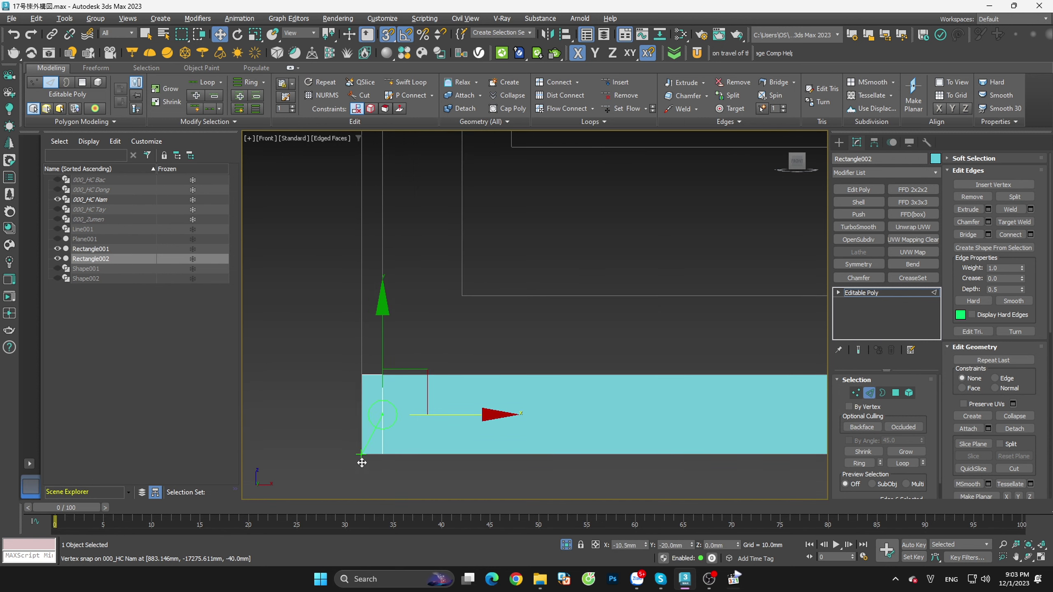
left_click(415, 473)
Step: Raise the frame's left side up to the pink lintel using vertex snap
left_click(376, 429)
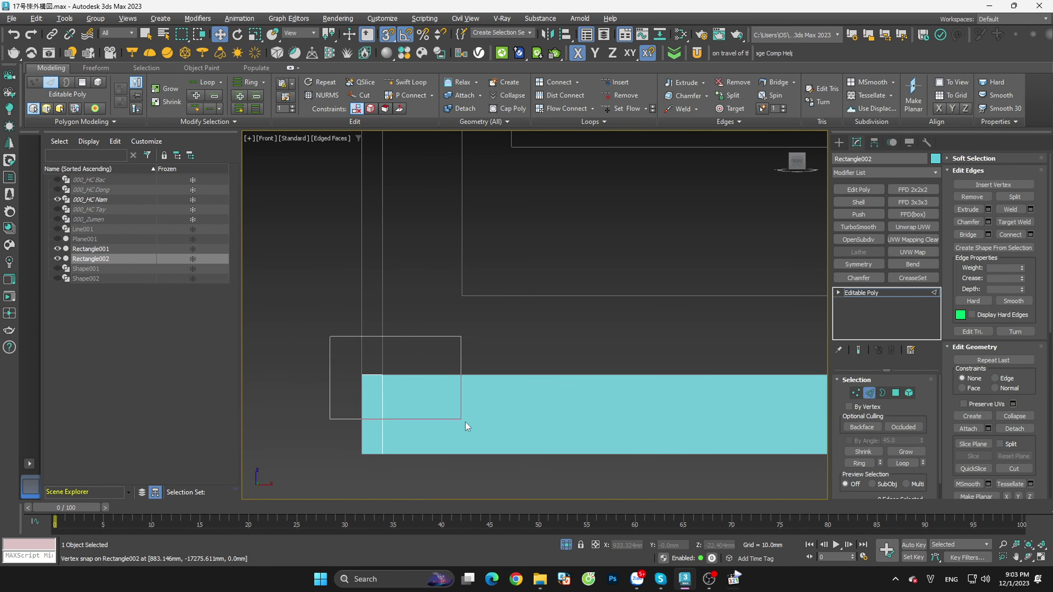
scroll(408, 492, "down", 2)
scroll(407, 492, "down", 2)
scroll(408, 492, "down", 2)
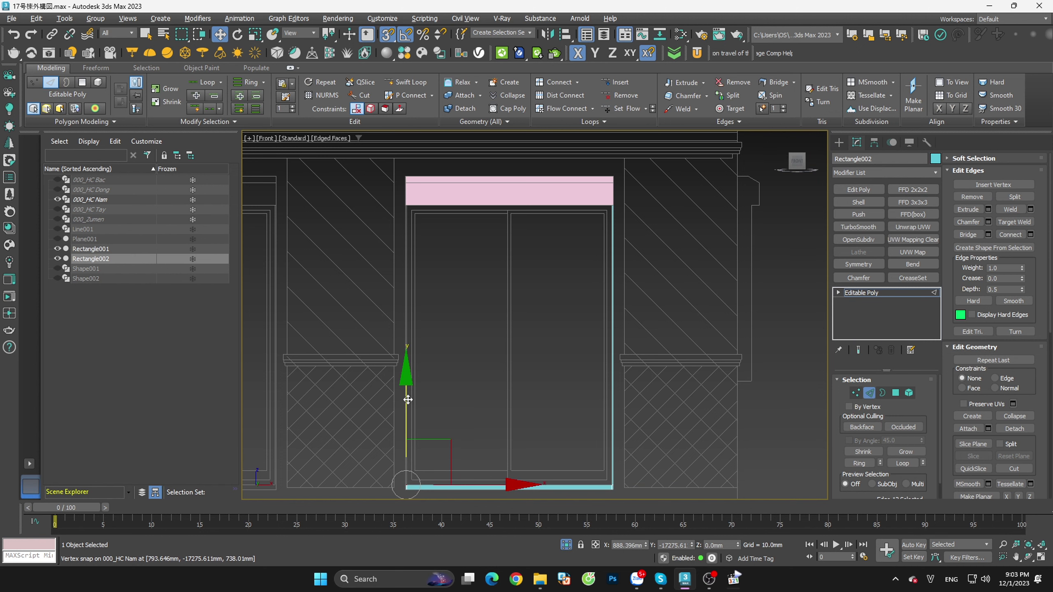
left_click_drag(406, 395, 444, 242)
key("ctrl+z")
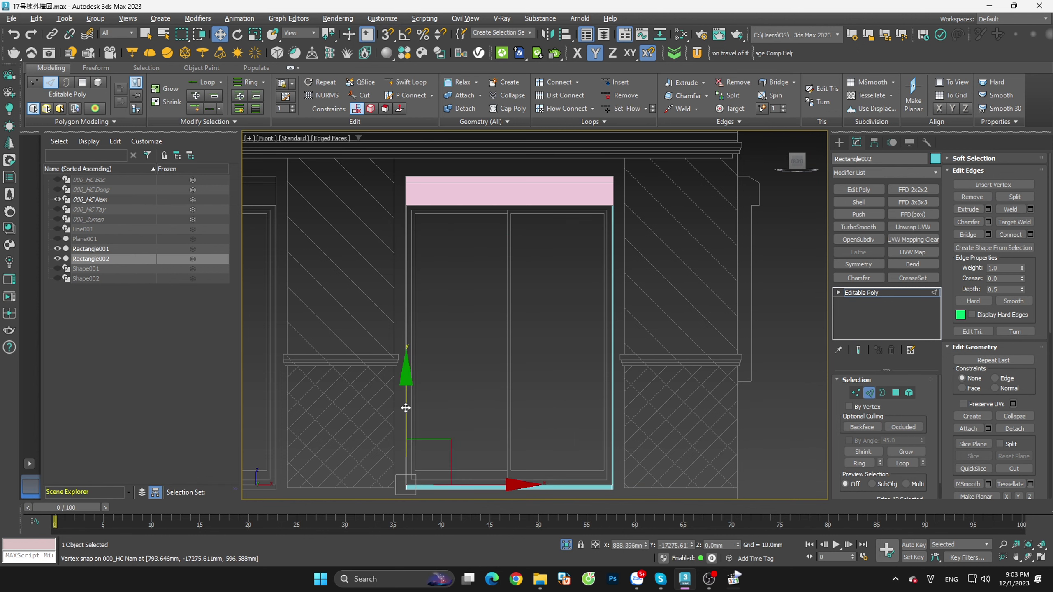
scroll(443, 187, "up", 3)
scroll(411, 234, "up", 2)
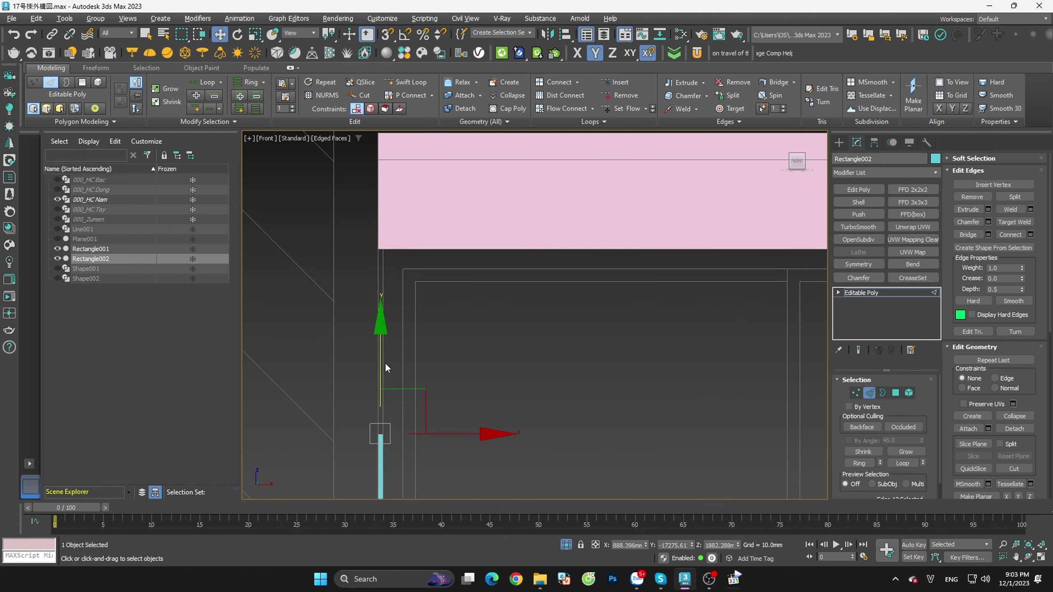
key("s")
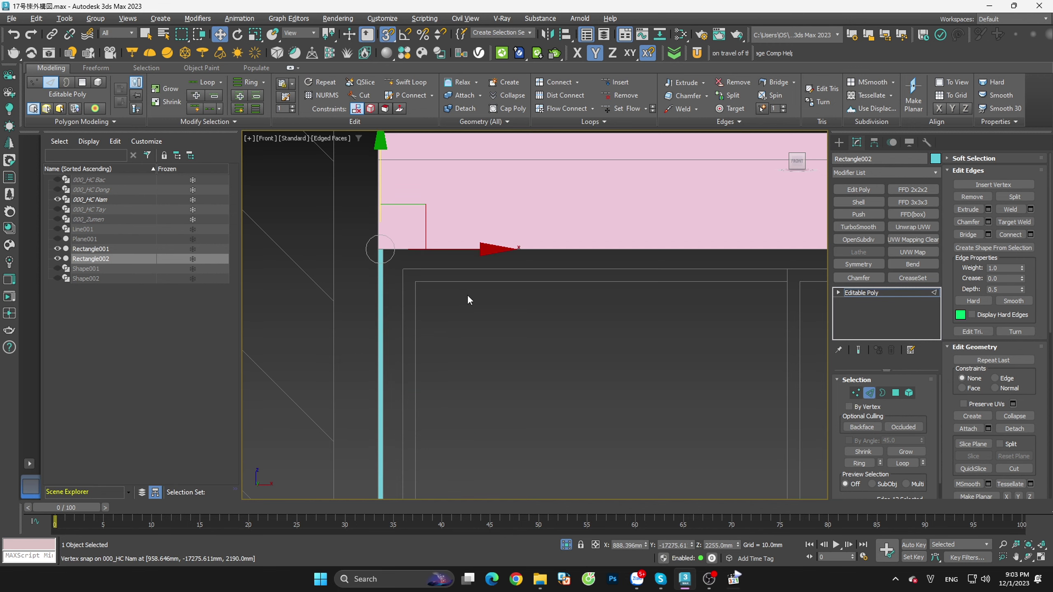
left_click(467, 294)
scroll(448, 316, "down", 2)
scroll(587, 371, "down", 2)
mouse_move(650, 395)
middle_mouse_down("alt")
mouse_move(632, 415)
mouse_move(653, 415)
middle_mouse_up("alt")
Step: Add the lintel Rectangle001 to the selection and return to the Front view
left_click(875, 396)
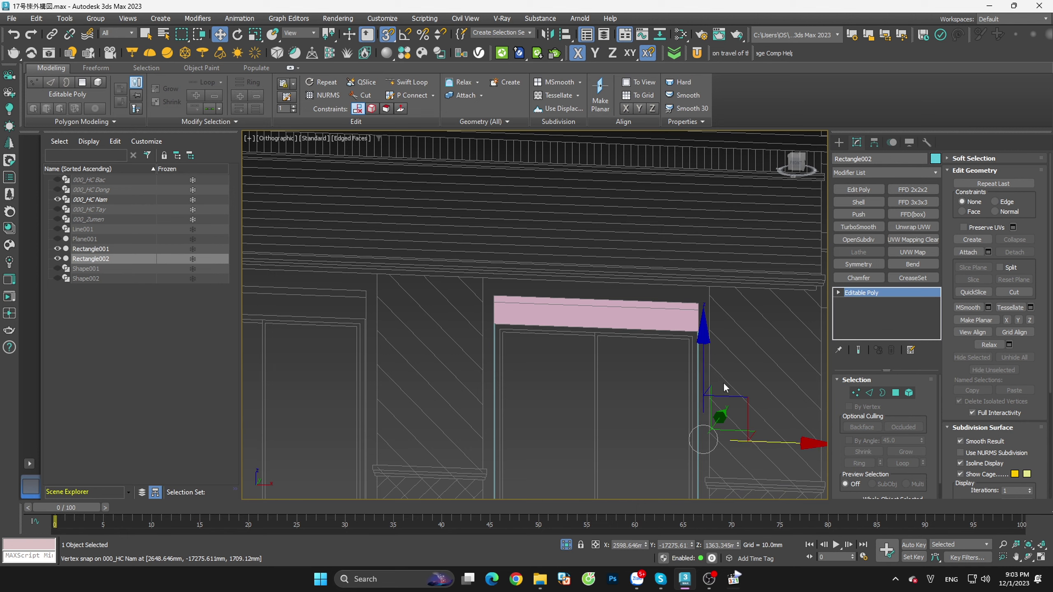
left_click(675, 295, "ctrl")
scroll(675, 294, "down", 3)
middle_click_drag(612, 494, 636, 478, "alt")
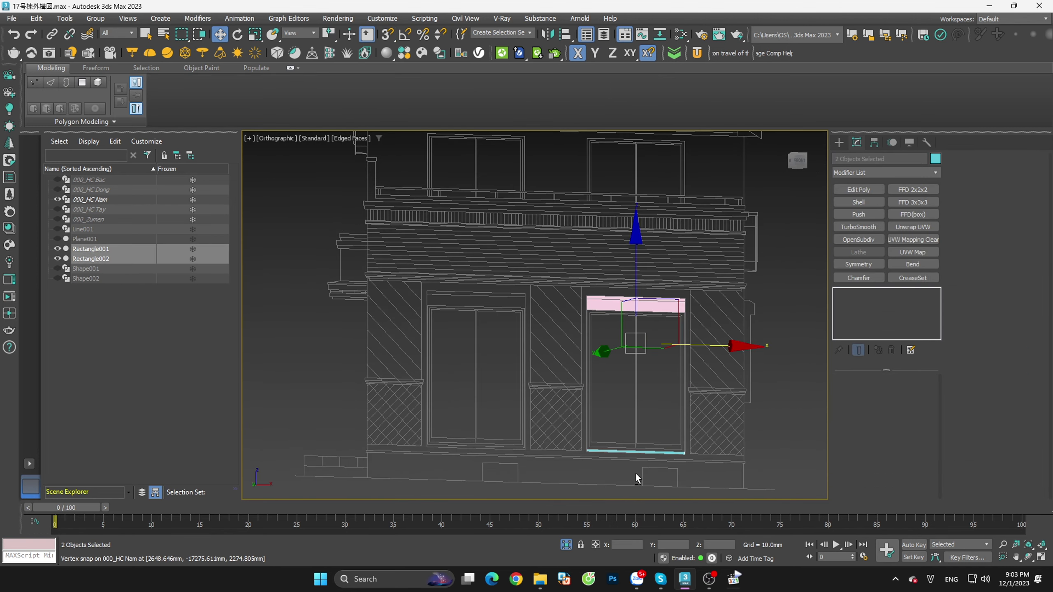
scroll(753, 359, "down", 3)
scroll(678, 406, "up", 5)
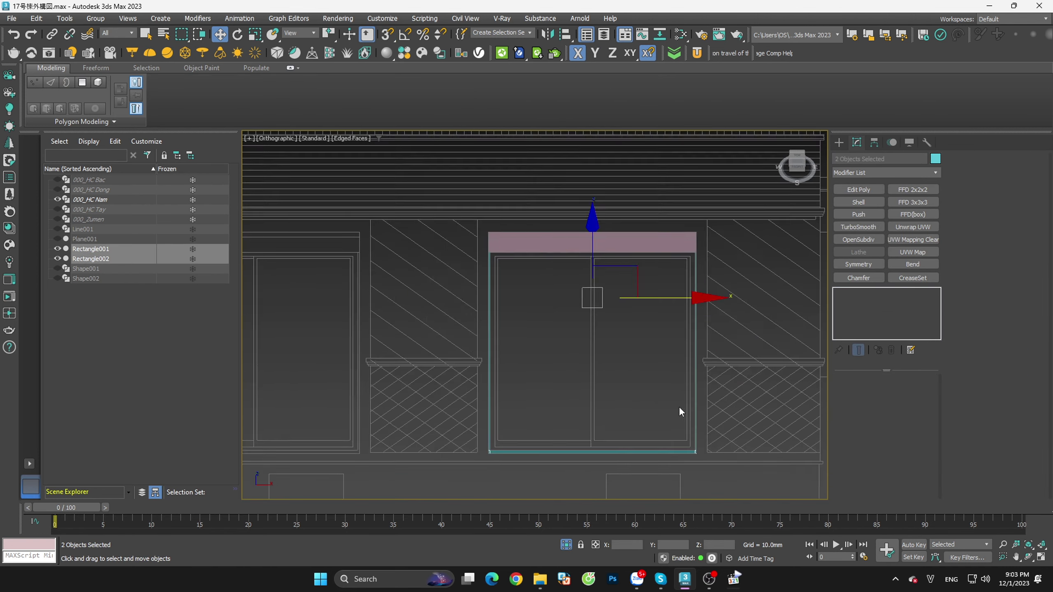
scroll(709, 393, "up", 3)
key("f")
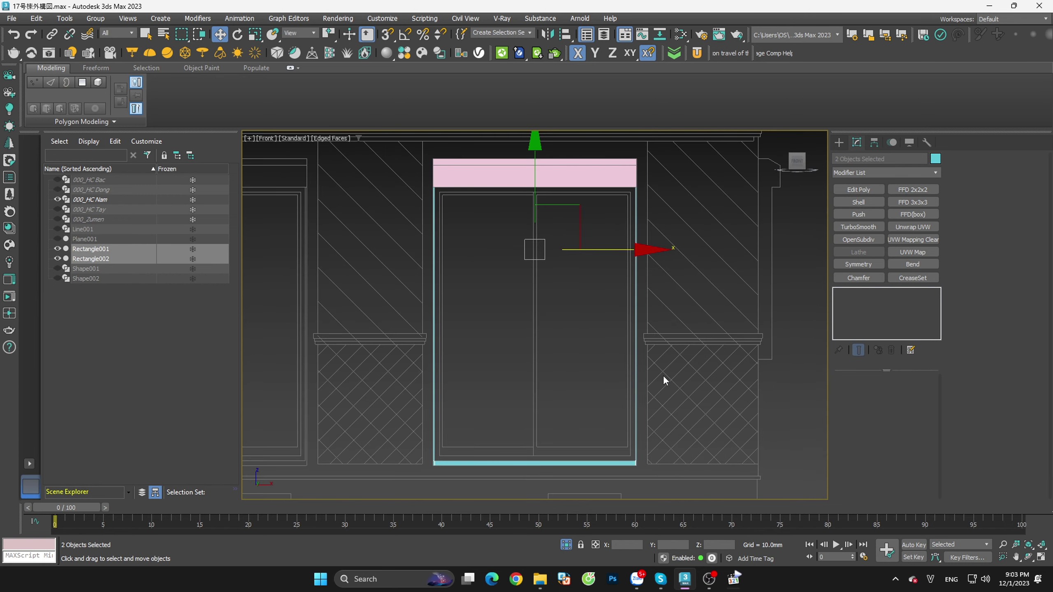
scroll(460, 457, "up", 5)
Step: Orbit around the door and switch between Front and Left views to inspect the side
scroll(519, 433, "down", 3)
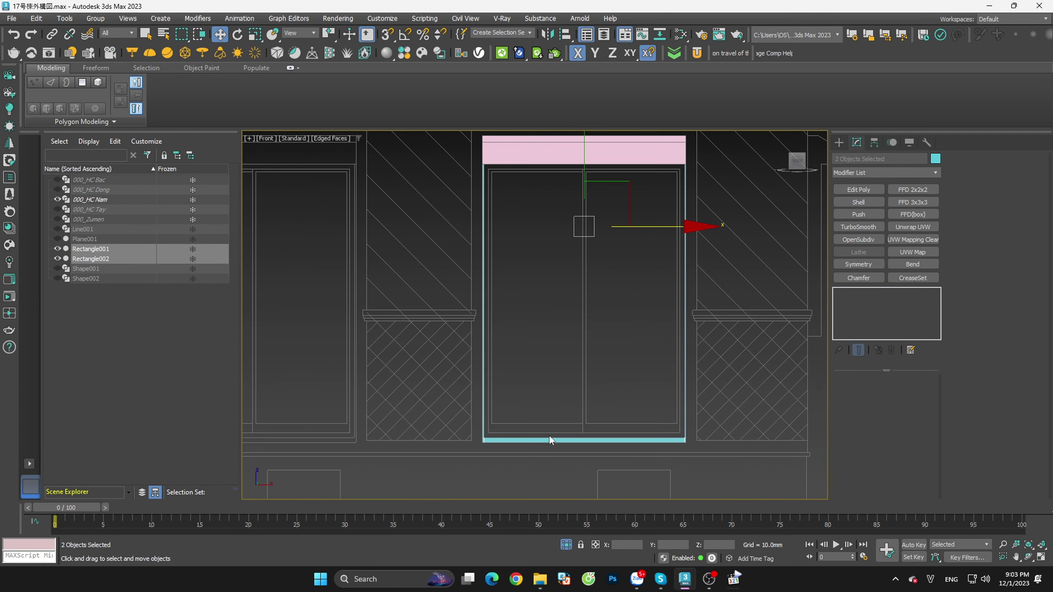
scroll(549, 436, "down", 3)
middle_click_drag(599, 407, 694, 413, "alt")
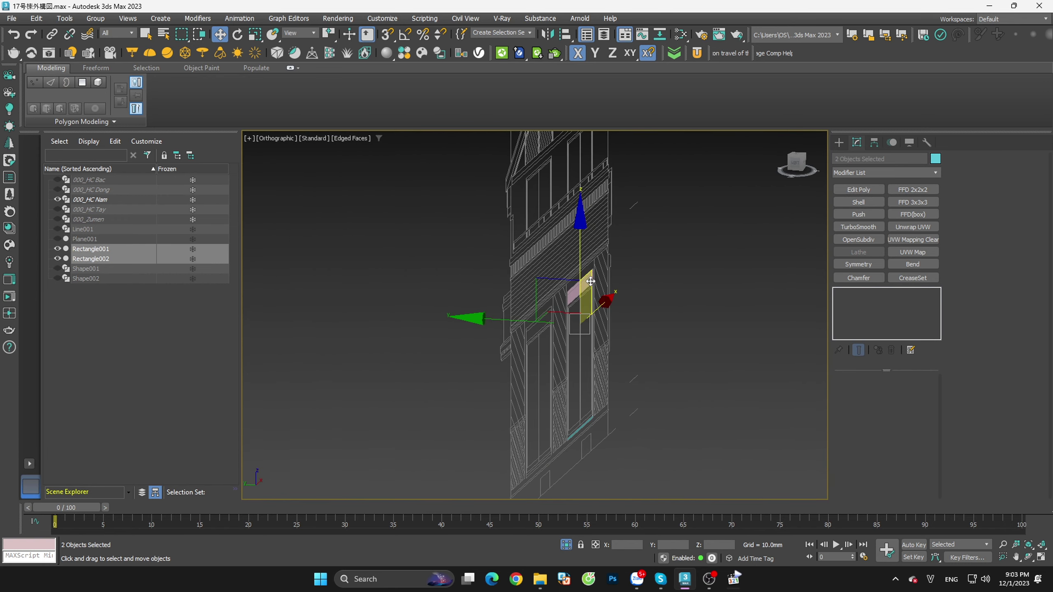
scroll(590, 281, "up", 5)
mouse_move(587, 287)
middle_mouse_down("alt")
mouse_move(630, 348)
mouse_move(607, 346)
middle_mouse_up("alt")
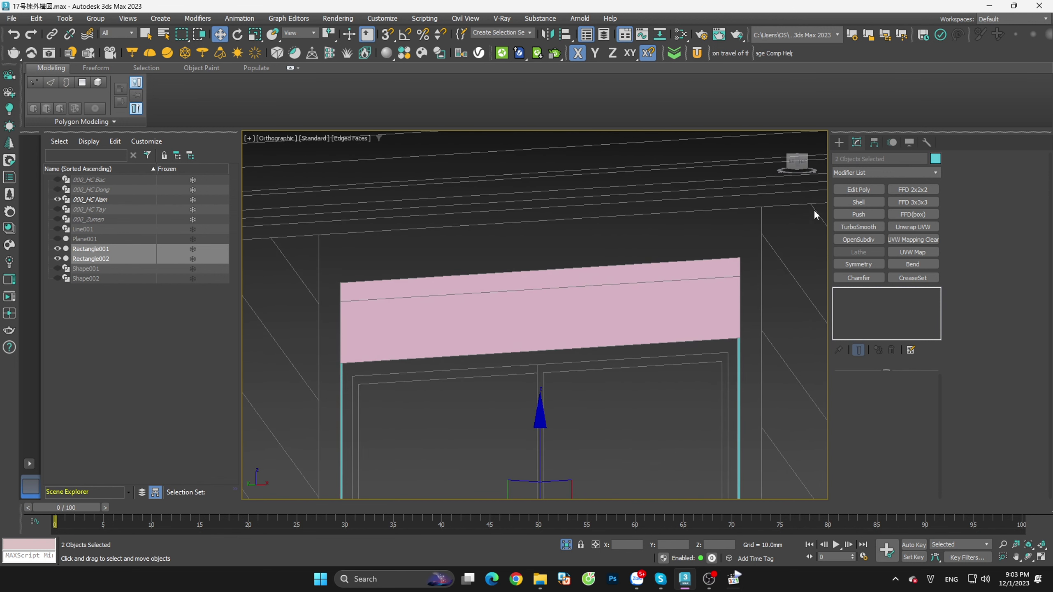
left_click(791, 170)
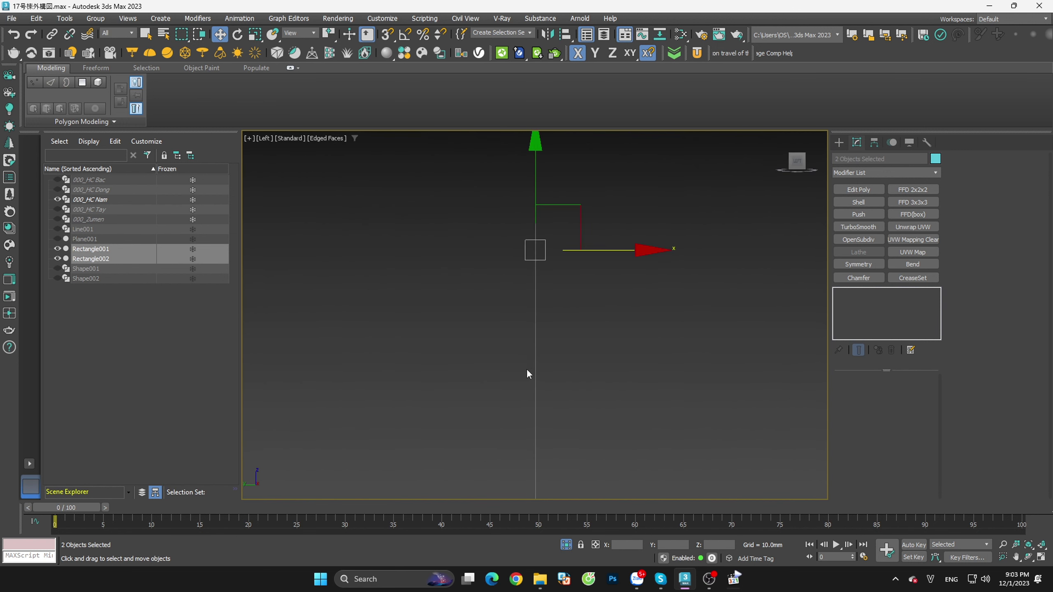
left_click(116, 210, "ctrl")
mouse_move(591, 362)
middle_mouse_down("alt")
mouse_move(644, 373)
mouse_move(601, 372)
middle_mouse_up("alt")
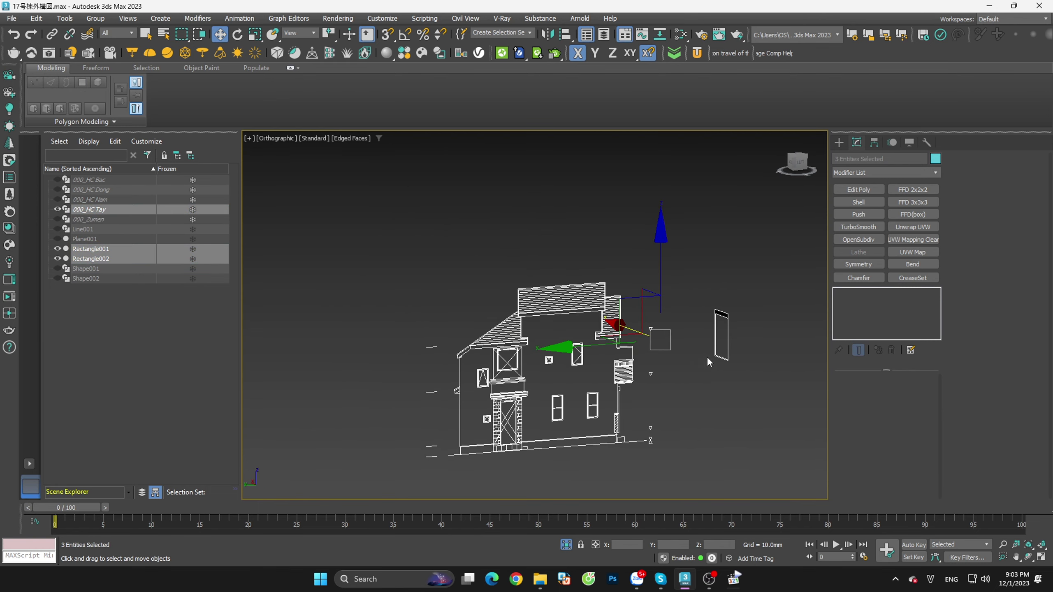
key("f")
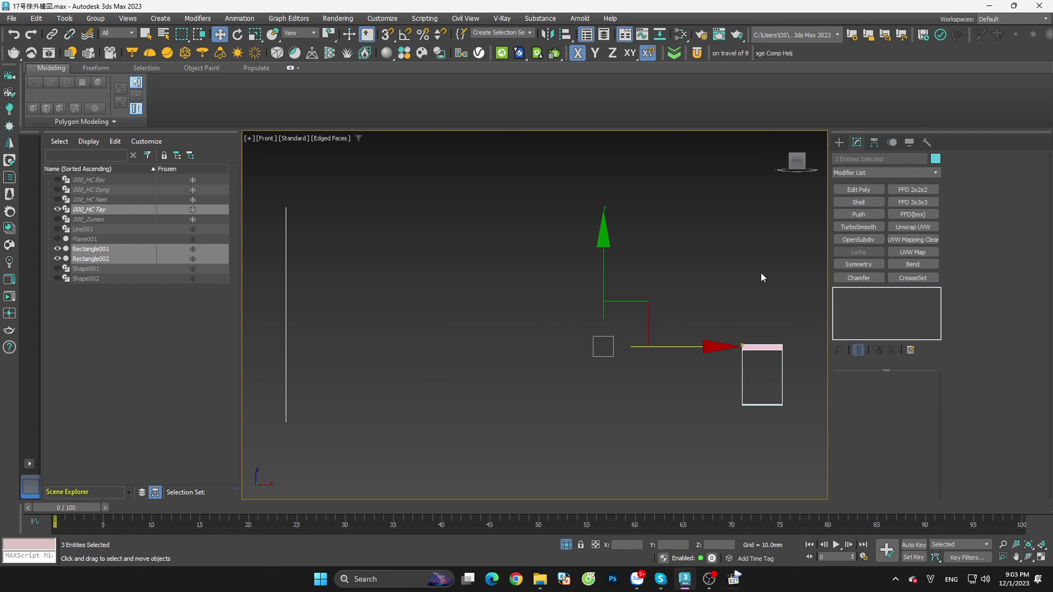
key("l")
left_click(596, 286)
Step: Snap the lintel and door-frame rectangles onto the 000_HC Tay side elevation, then orbit to check
left_click_drag(597, 289, 818, 453)
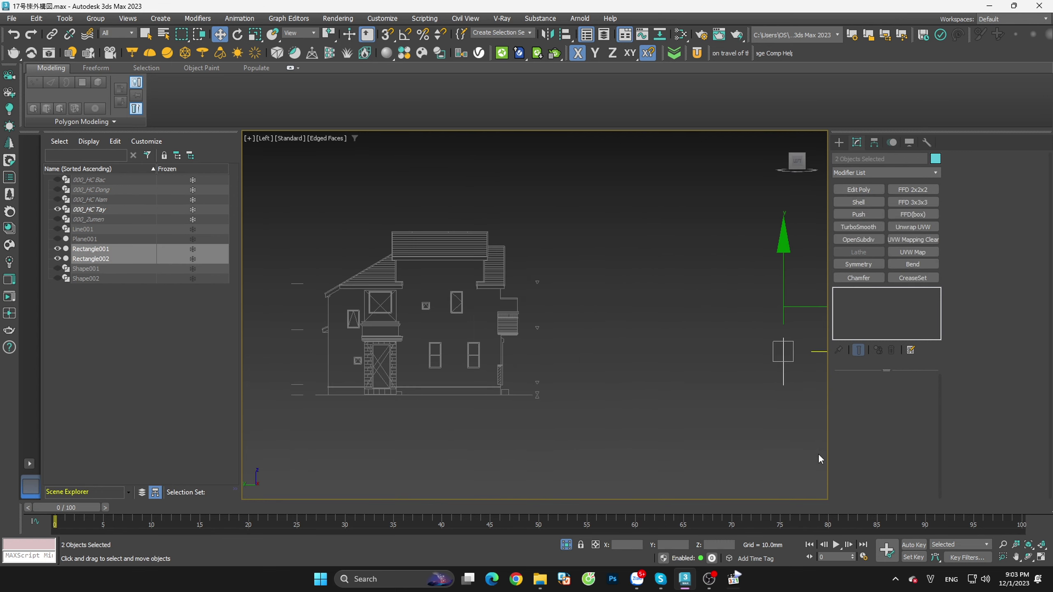
middle_click_drag(817, 453, 571, 377)
scroll(651, 380, "down", 3)
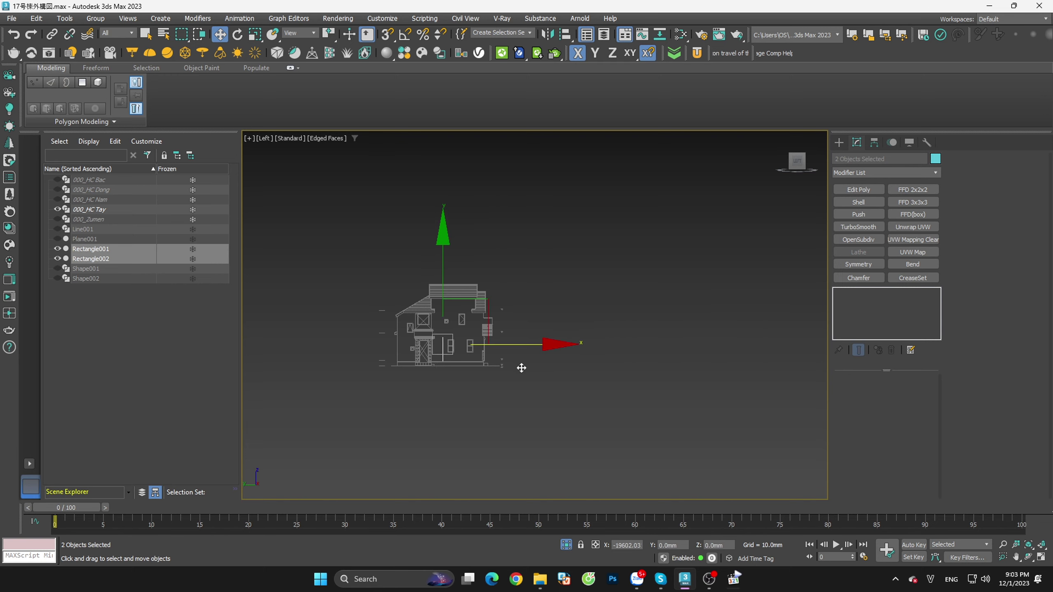
scroll(521, 364, "up", 5)
scroll(473, 353, "up", 3)
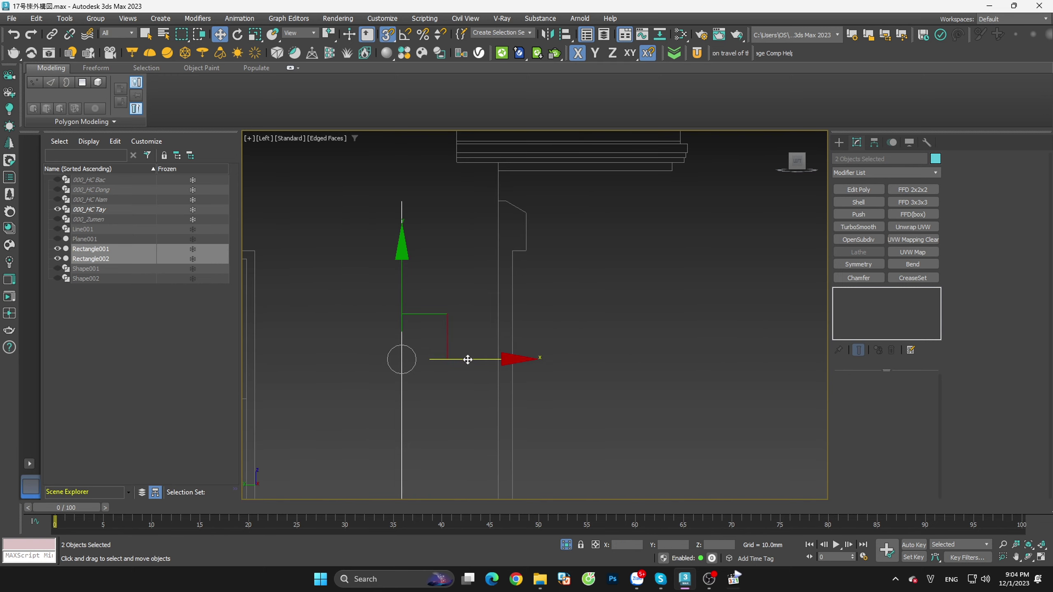
left_click_drag(467, 359, 502, 223)
scroll(509, 207, "up", 3)
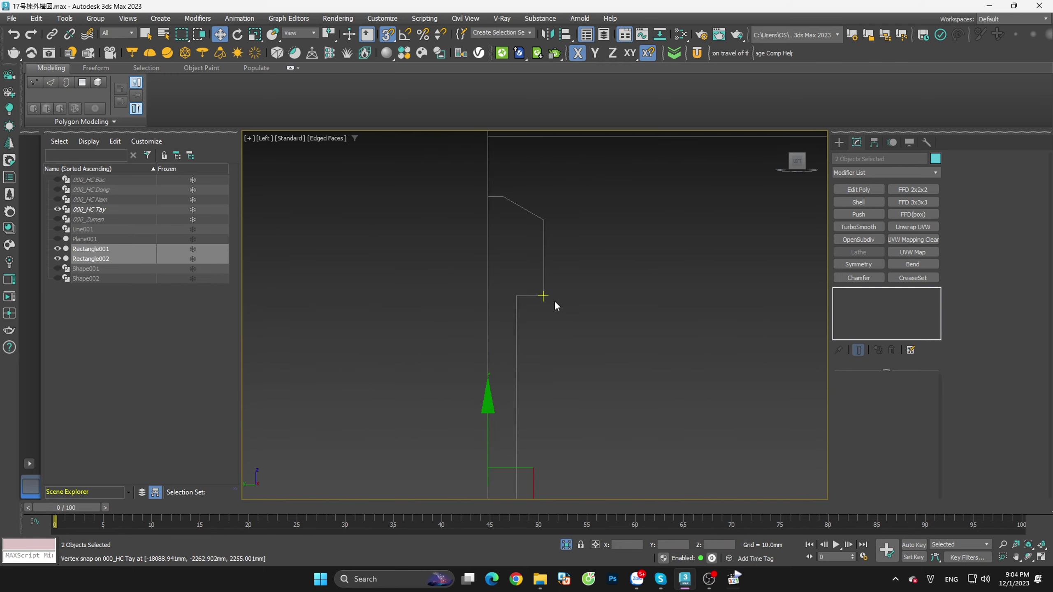
scroll(585, 286, "down", 3)
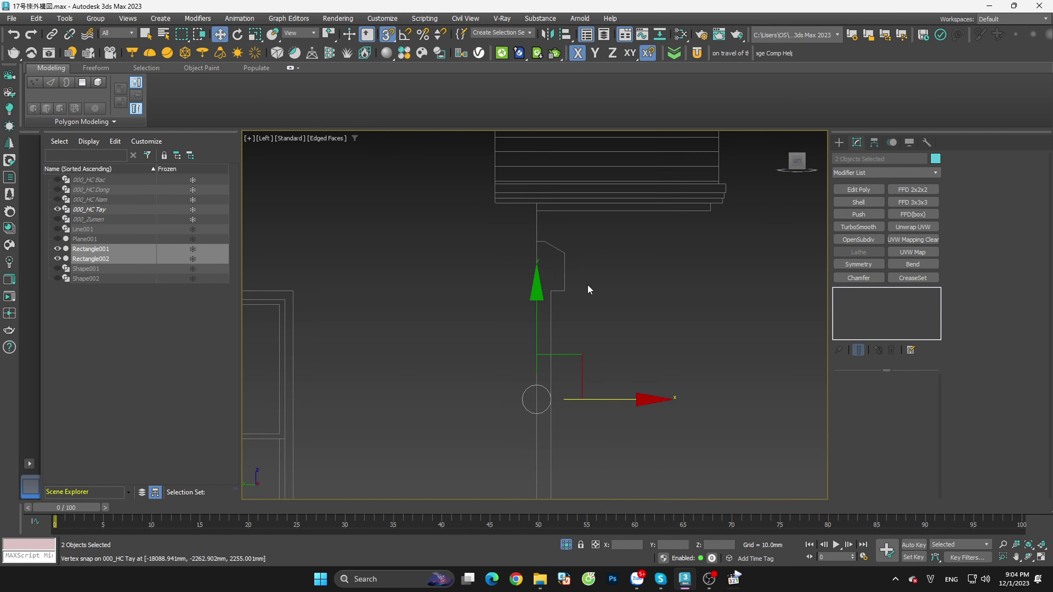
scroll(587, 284, "down", 2)
middle_click_drag(591, 291, 587, 321, "alt")
Step: Shell Rectangle002 with 56.25 mm outer thickness, add Edit Poly, and select its edge vertices
left_click(603, 310)
scroll(605, 311, "up", 5)
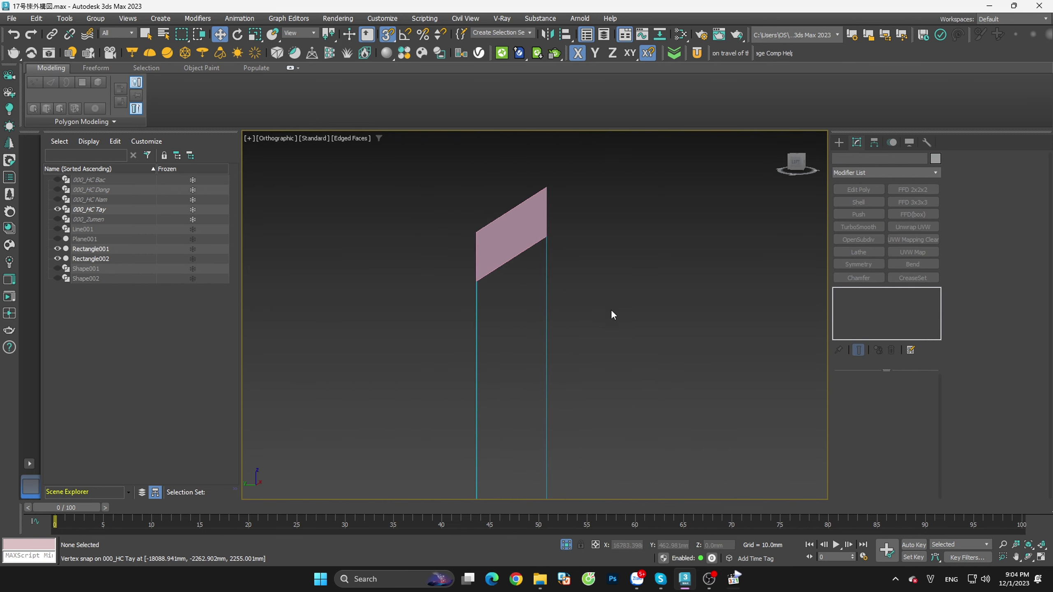
left_click(794, 162)
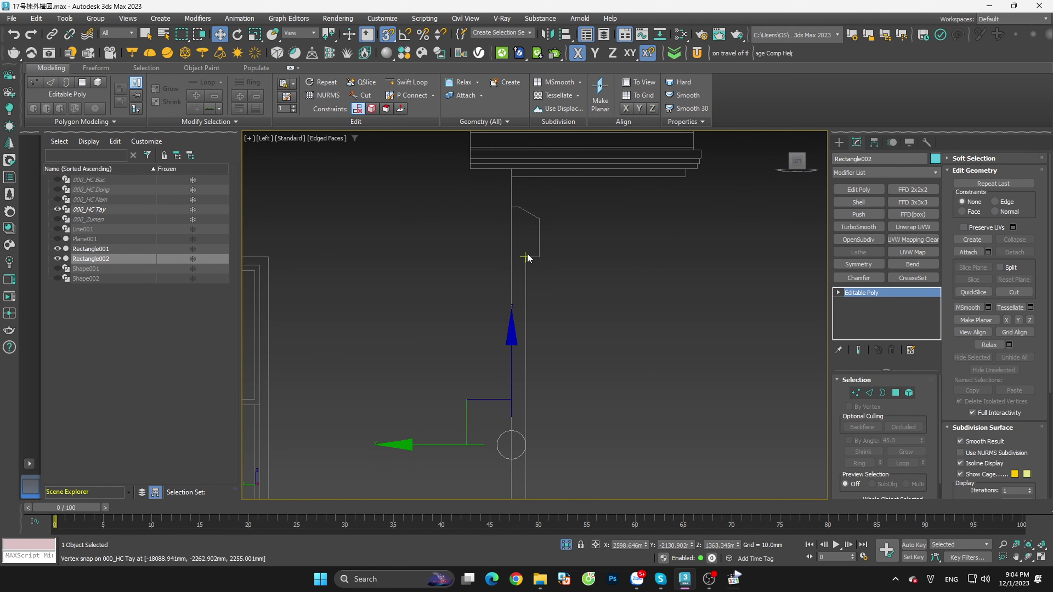
left_click(858, 203)
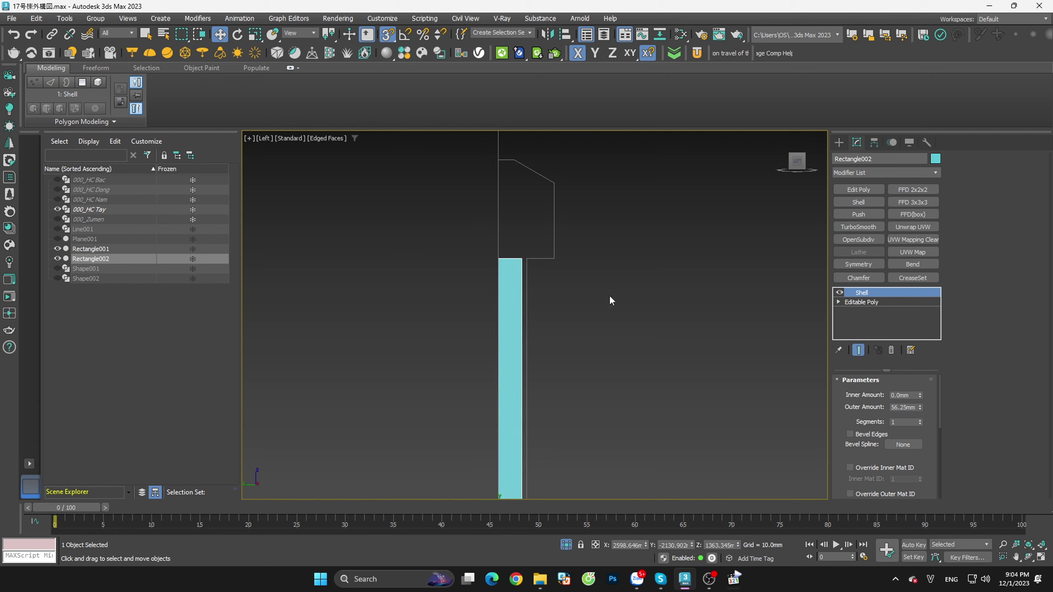
left_click(857, 189)
key("1")
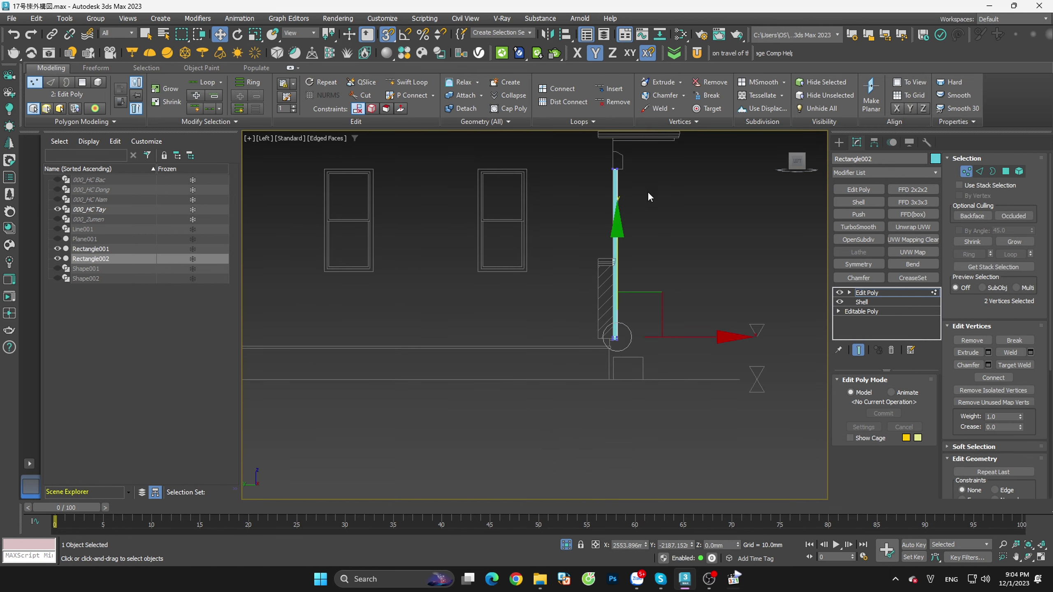
left_click_drag(617, 401, 579, 190)
scroll(646, 336, "up", 5)
scroll(647, 393, "down", 2)
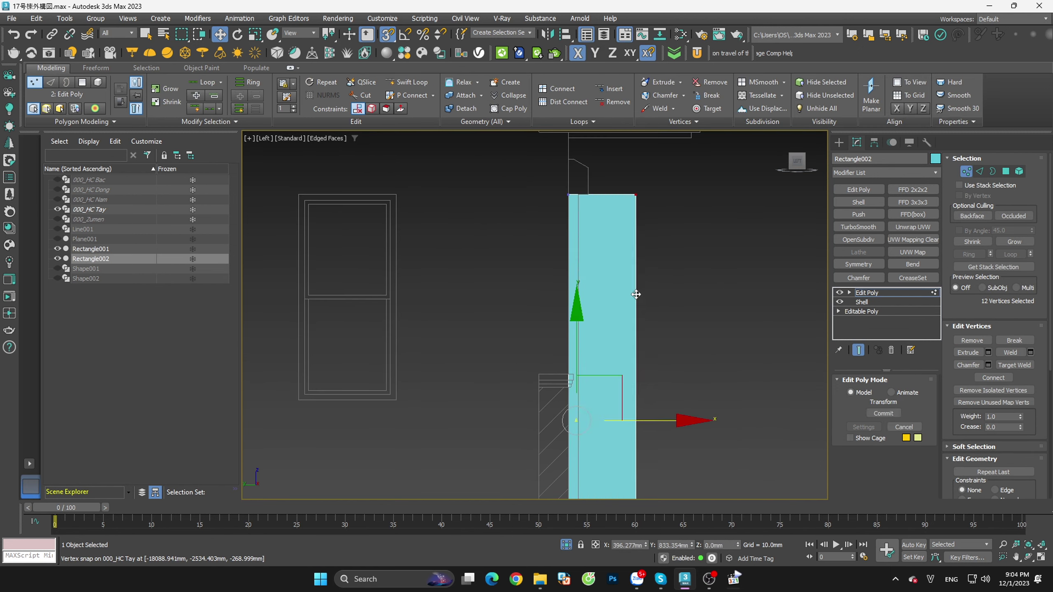
Step: Try moving the cyan frame sideways, undo the move, and deselect the frame
key("1")
scroll(645, 236, "down", 2)
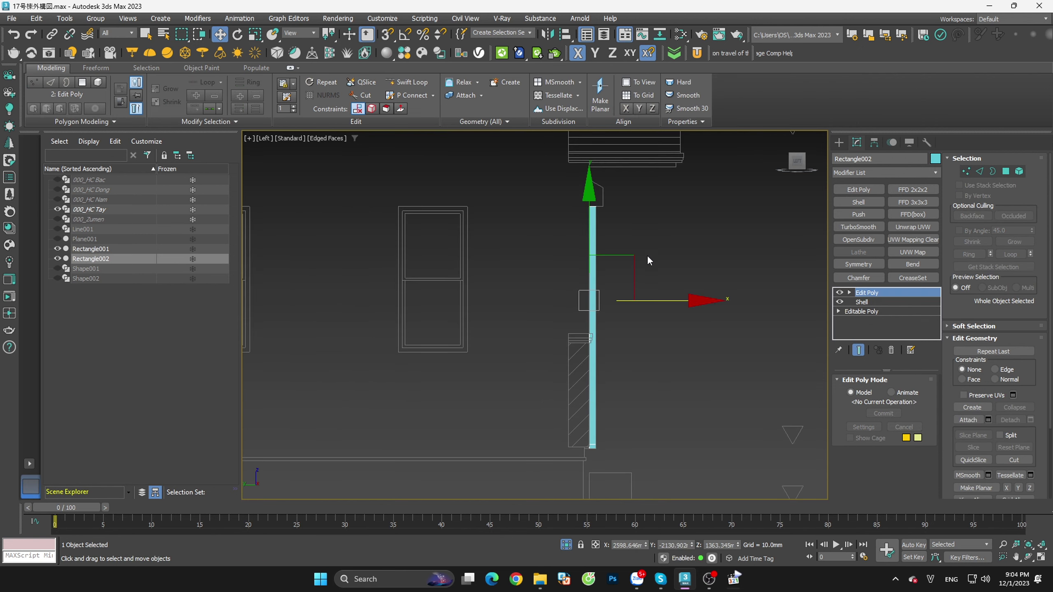
left_click_drag(650, 301, 754, 318)
key("ctrl+z")
key("s")
scroll(610, 433, "up", 2)
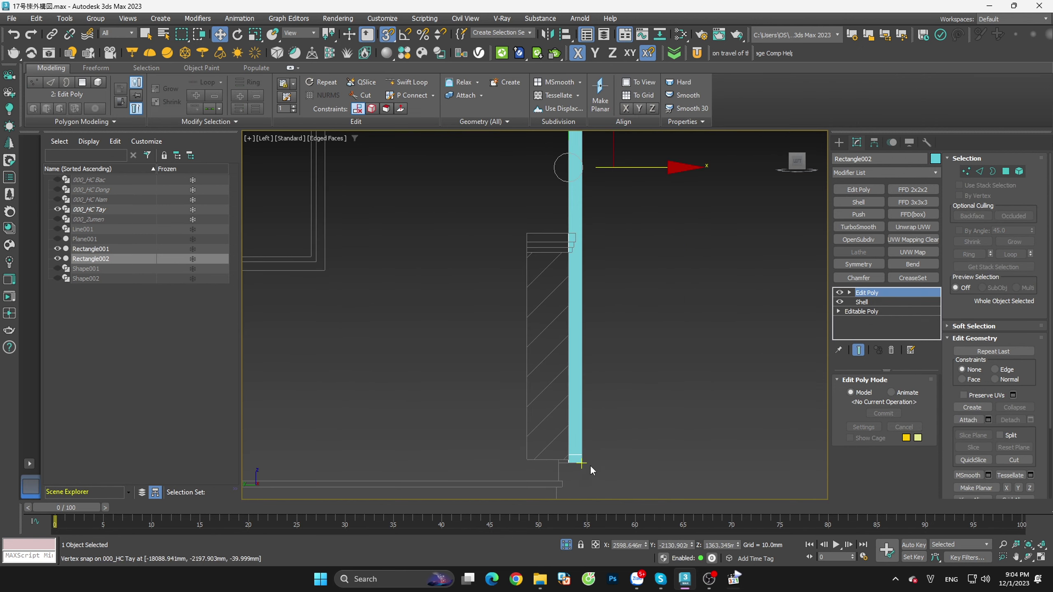
left_click(614, 460)
key("s")
Step: Select the lintel rectangle Rectangle001 on its own
scroll(622, 451, "down", 2)
scroll(638, 401, "down", 2)
middle_click_drag(638, 401, 654, 292)
scroll(622, 274, "up", 2)
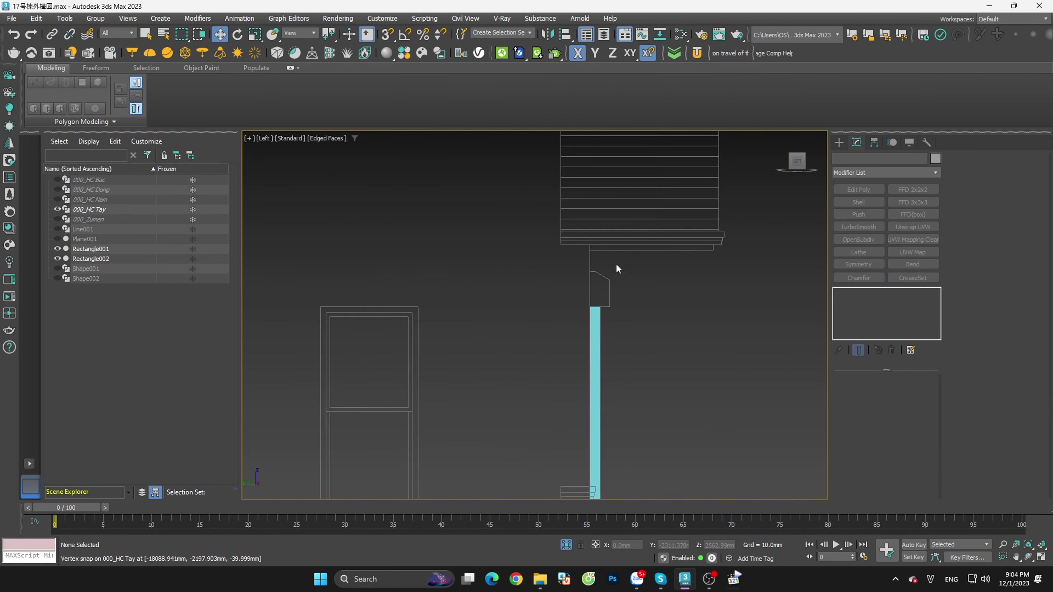
scroll(615, 263, "up", 2)
left_click_drag(641, 289, 519, 390)
scroll(586, 372, "up", 1)
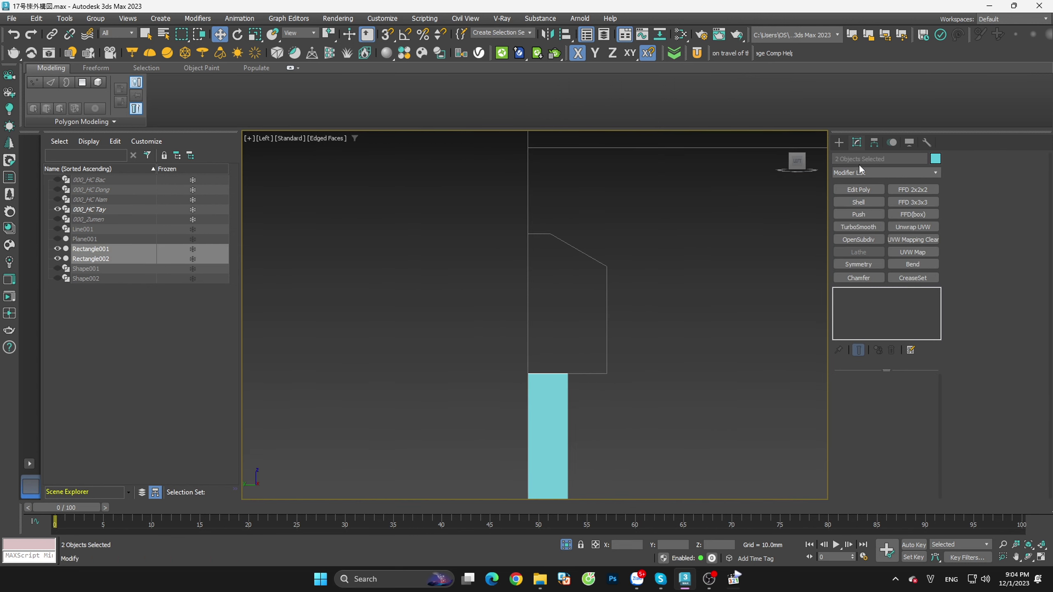
left_click(557, 394)
left_click(676, 256)
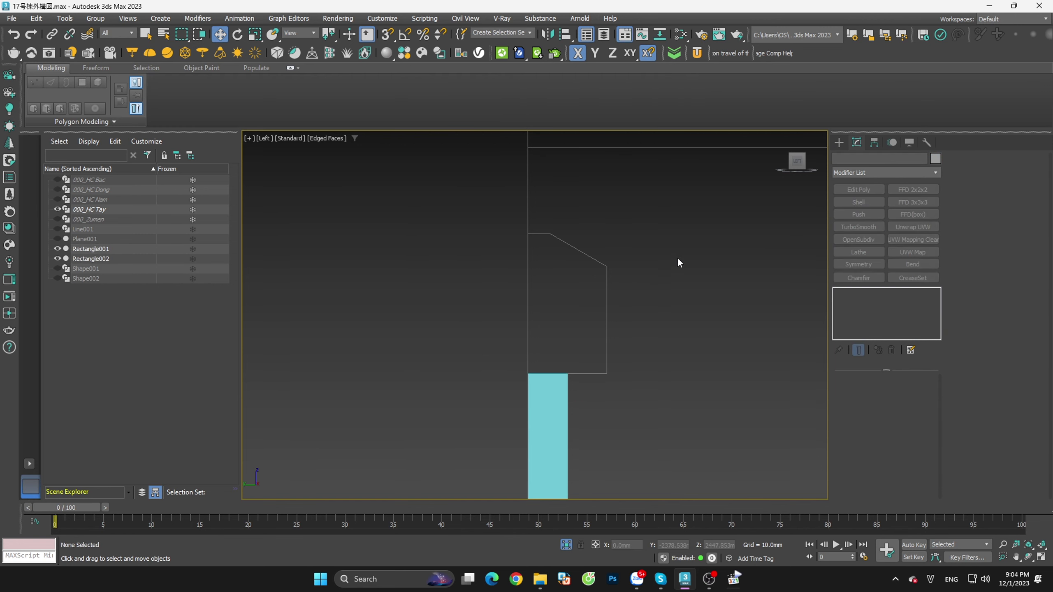
left_click(550, 345)
scroll(551, 345, "down", 2)
Step: Add a 56.25 mm Shell and an Edit Poly modifier to the pink lintel Rectangle001
scroll(591, 353, "up", 1)
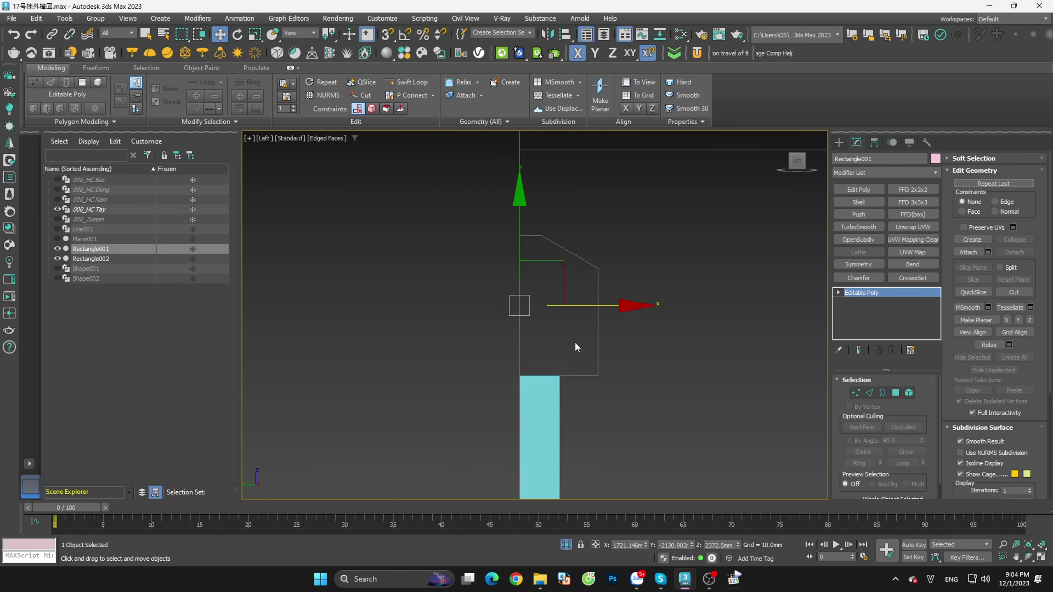
scroll(574, 342, "up", 1)
left_click(857, 202)
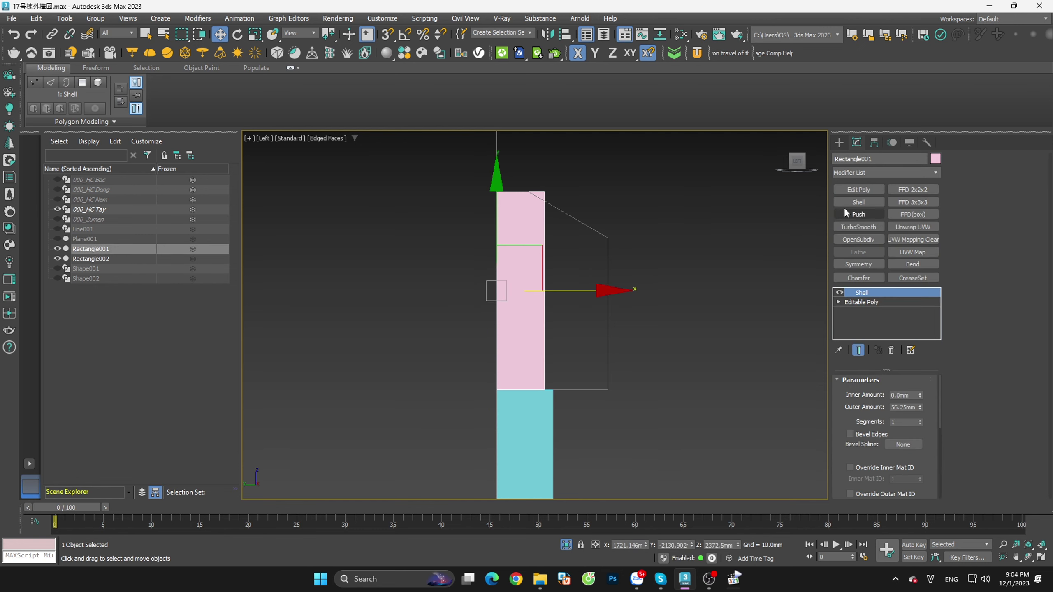
left_click(855, 190)
Step: Widen the lintel by snap-moving its side vertices to the profile's outer corner
key("1")
left_click_drag(683, 152, 513, 441)
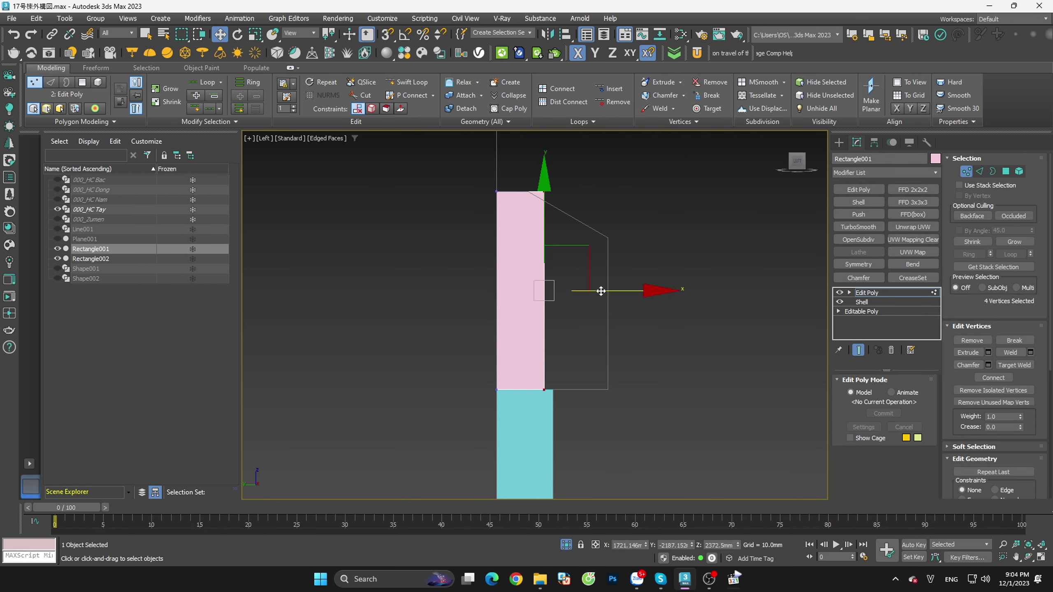
key("s")
left_click_drag(601, 290, 608, 391)
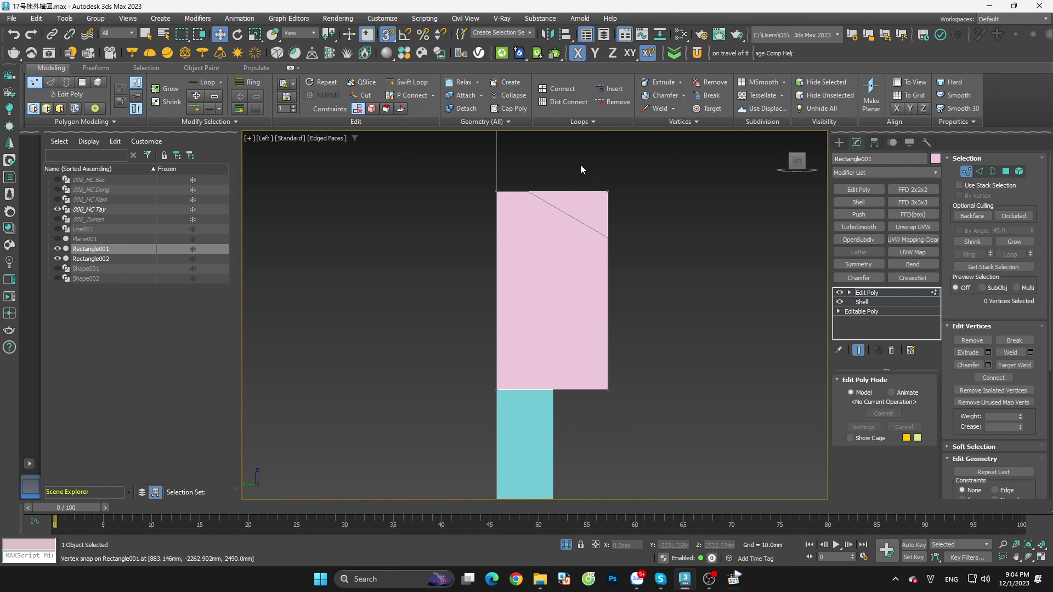
Step: Connect the lintel's top and bottom midpoint vertices with a new vertical edge
key("2")
left_click(556, 191)
left_click(580, 389, "ctrl")
right_click(547, 357)
left_click(530, 324)
key("1")
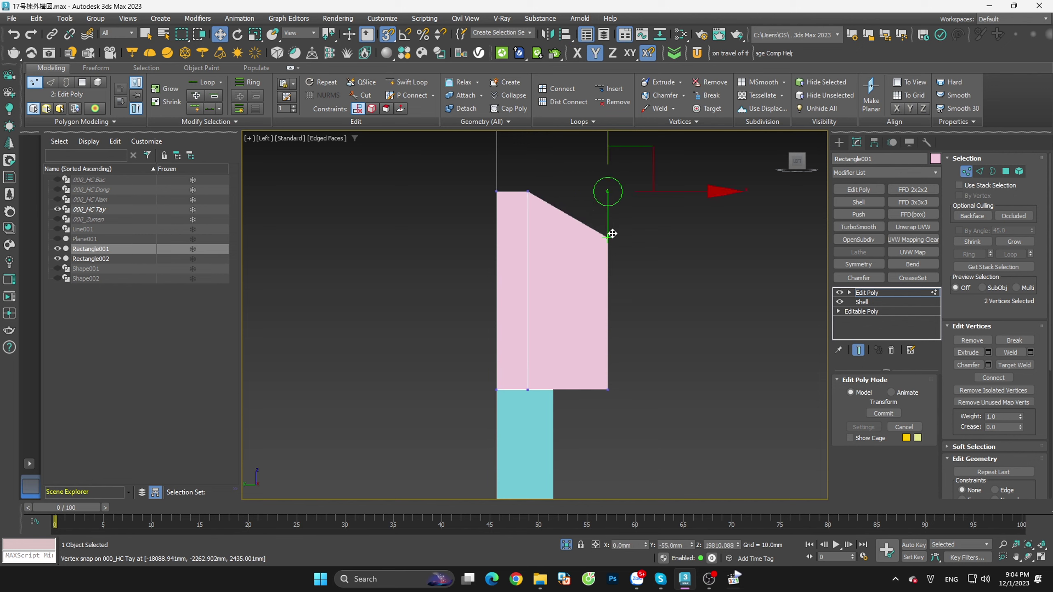
Step: Select both the lintel and door-frame rectangles and view them from the side
mouse_move(612, 233)
middle_mouse_down("alt")
mouse_move(643, 369)
mouse_move(639, 308)
mouse_move(654, 299)
middle_mouse_up("alt")
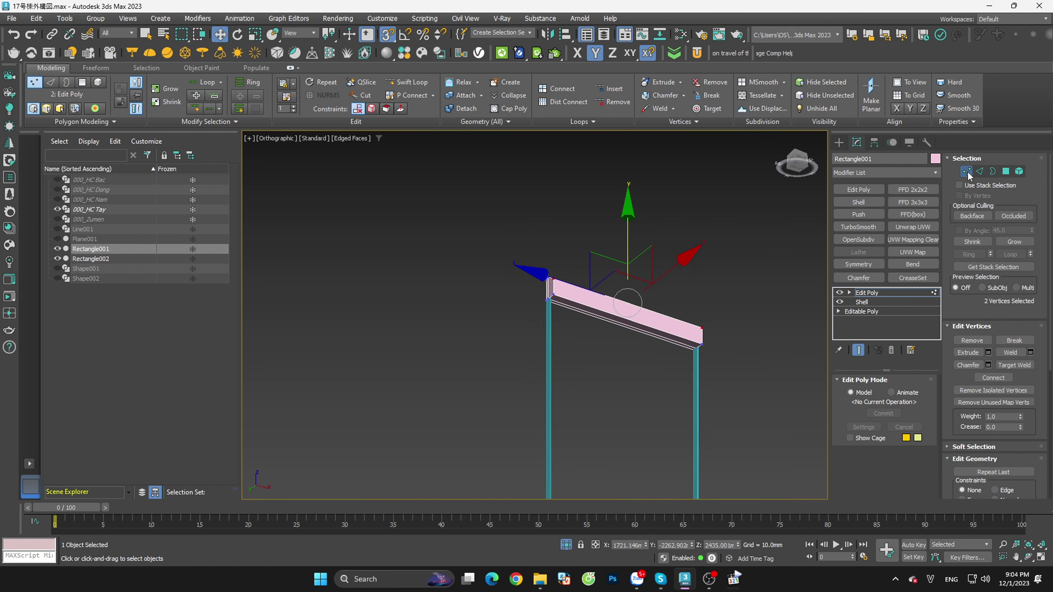
left_click(967, 171)
left_click(593, 205)
key("ctrl+a")
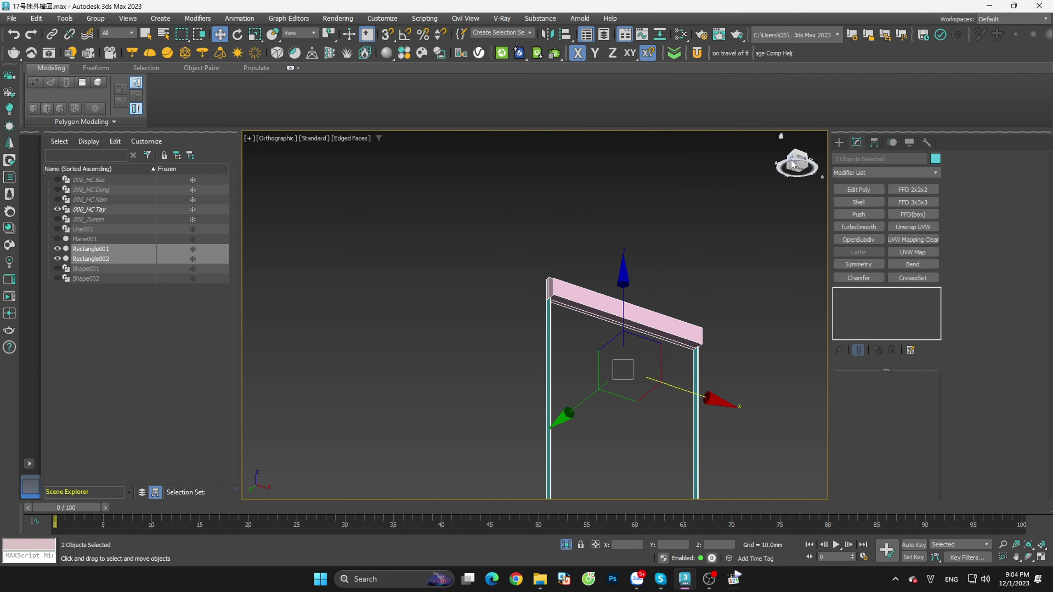
left_click(791, 163)
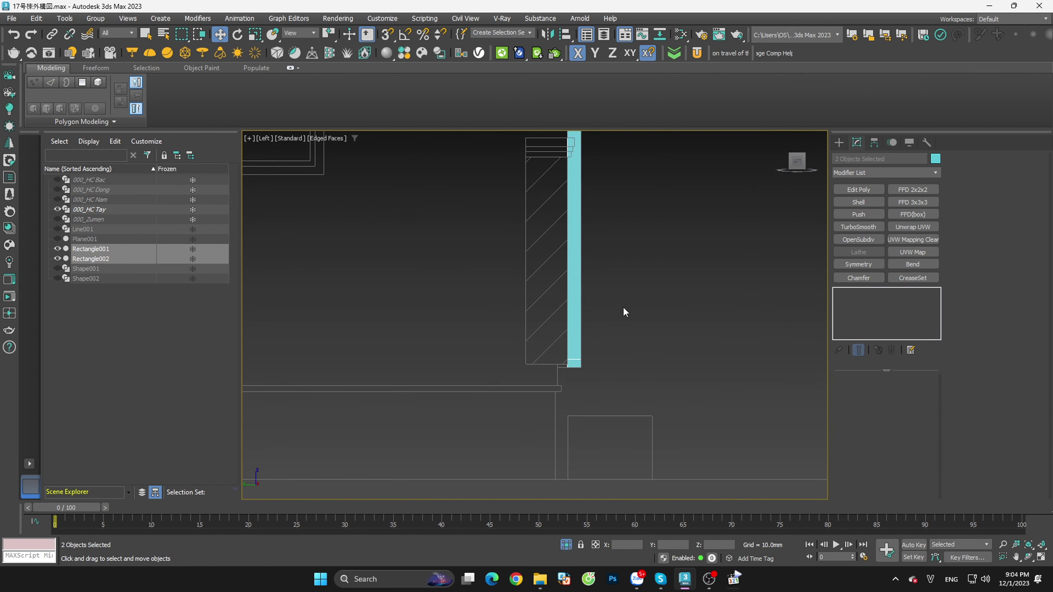
Step: Unhide all scene objects and select the door frame to inspect it against the walls
left_click(566, 544)
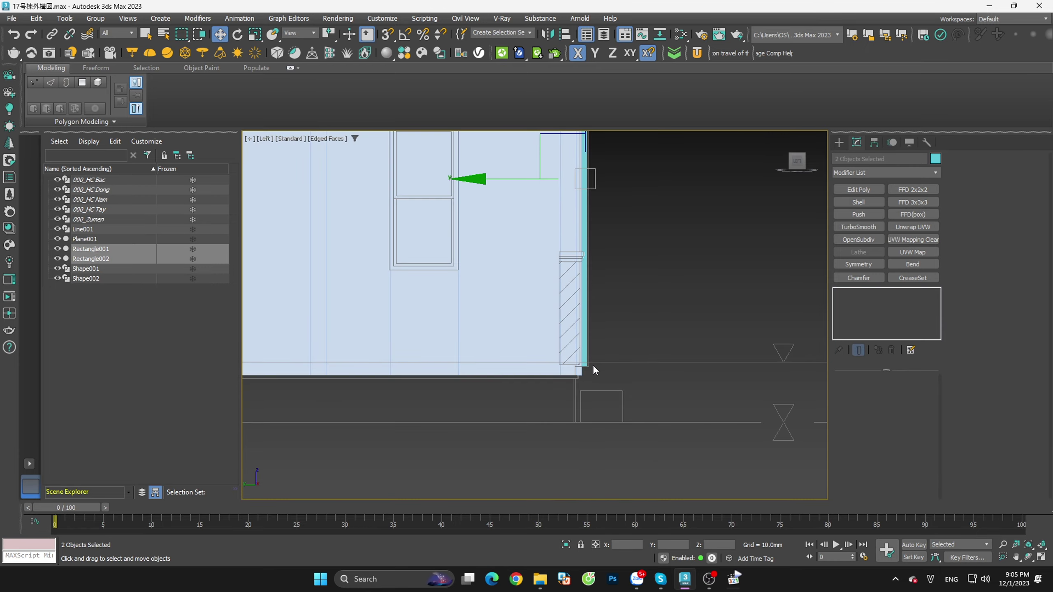
middle_click_drag(610, 398, 577, 430, "alt")
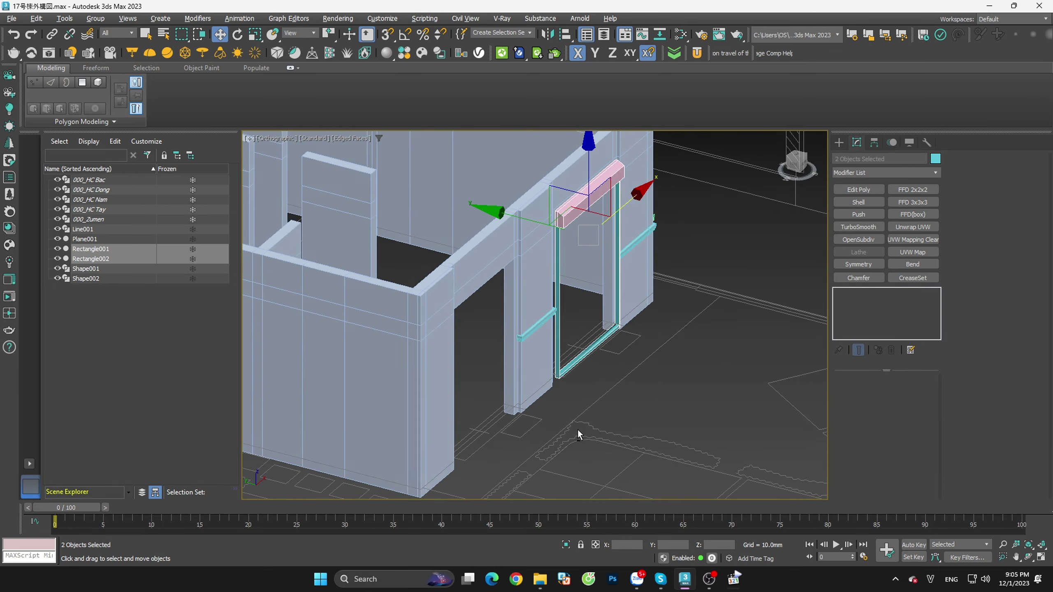
scroll(609, 346, "up", 5)
scroll(608, 345, "down", 3)
key("s")
left_click(663, 326)
scroll(628, 337, "down", 2)
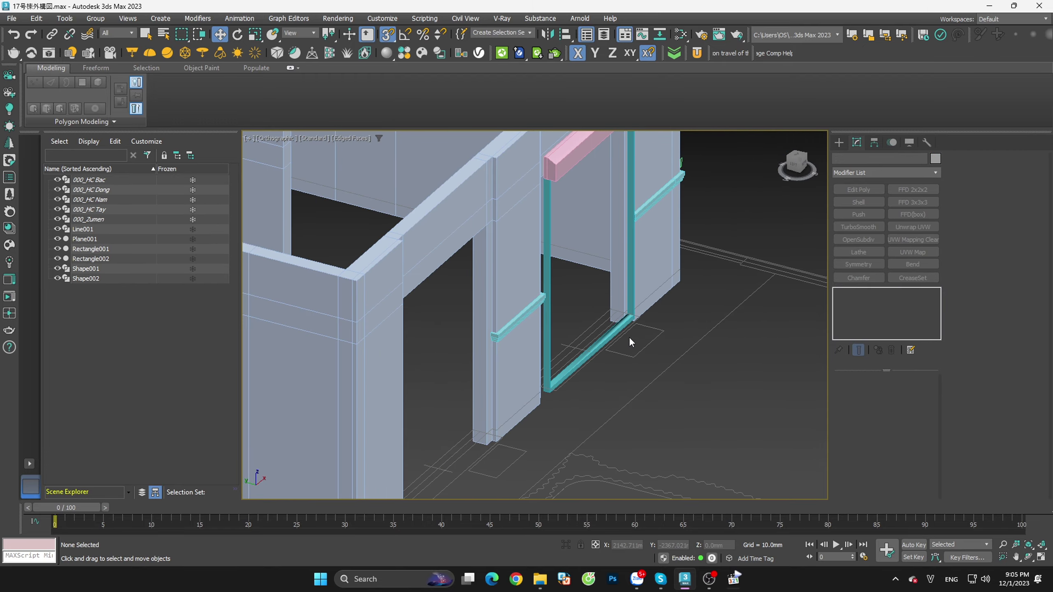
left_click(612, 336)
scroll(639, 359, "up", 1)
scroll(641, 362, "up", 3)
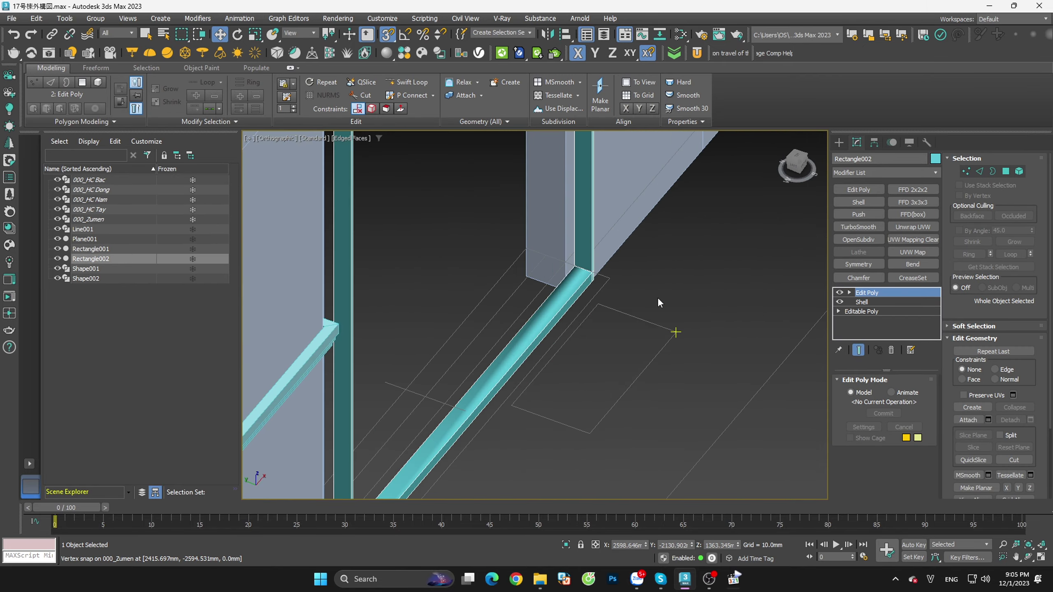
key("s")
scroll(604, 323, "down", 4)
mouse_move(586, 331)
middle_mouse_down("alt")
mouse_move(474, 319)
mouse_move(618, 330)
mouse_move(661, 315)
middle_mouse_up("alt")
Step: Isolate Plane001, Rectangle001 and Rectangle002, then orbit to a 3/4 view of the frame
left_click(798, 175)
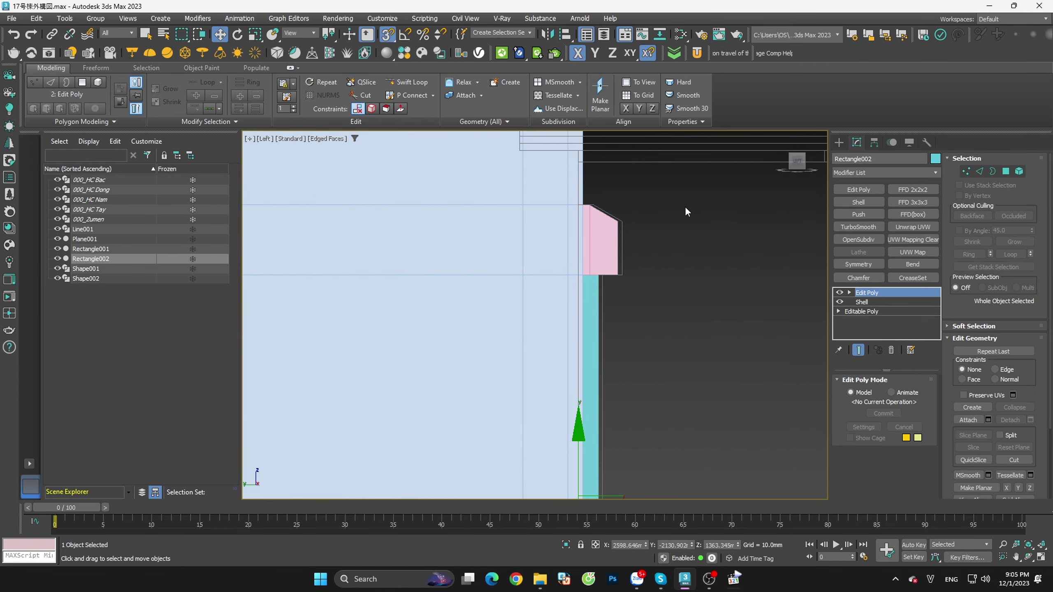
left_click_drag(684, 205, 519, 430)
key("alt+q")
scroll(777, 385, "up", 3)
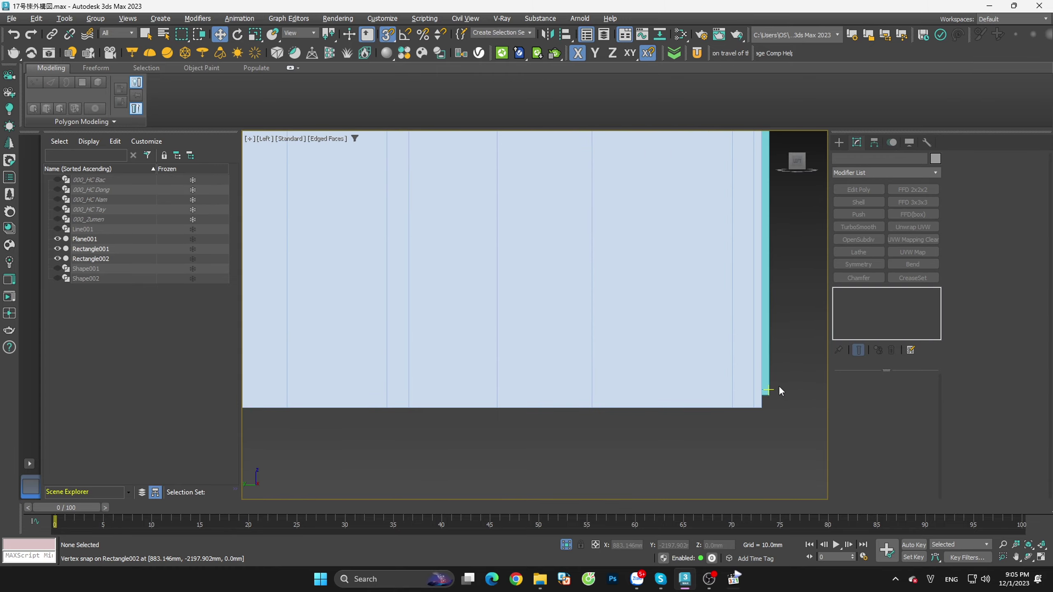
scroll(772, 398, "up", 3)
left_click(683, 390)
scroll(632, 366, "down", 2)
scroll(633, 366, "down", 2)
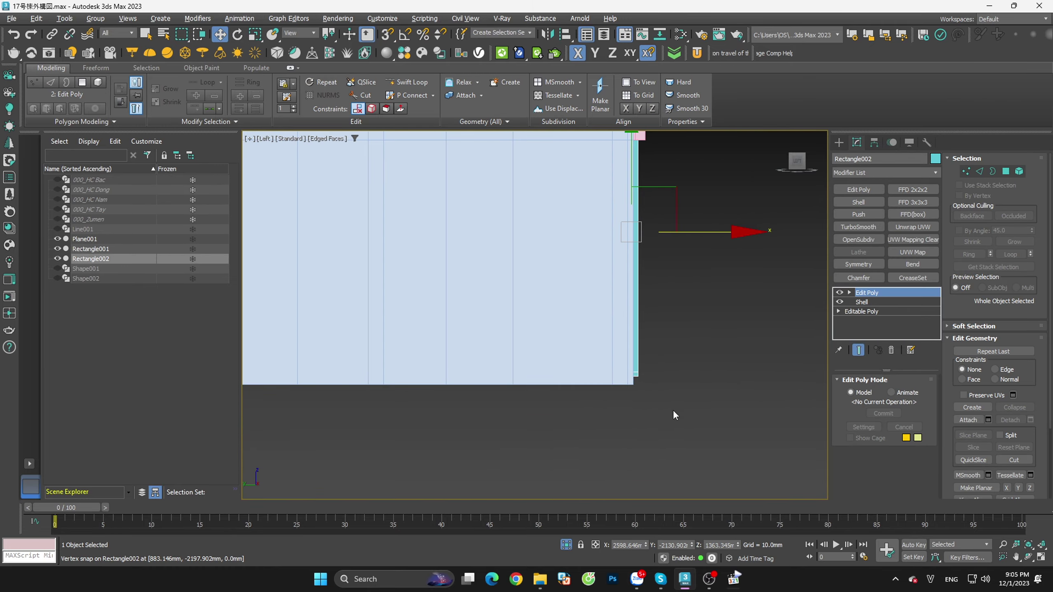
mouse_move(673, 409)
middle_mouse_down("alt")
mouse_move(600, 369)
mouse_move(578, 310)
mouse_move(532, 308)
mouse_move(637, 411)
mouse_move(648, 450)
mouse_move(639, 473)
mouse_move(655, 472)
mouse_move(668, 448)
middle_mouse_up("alt")
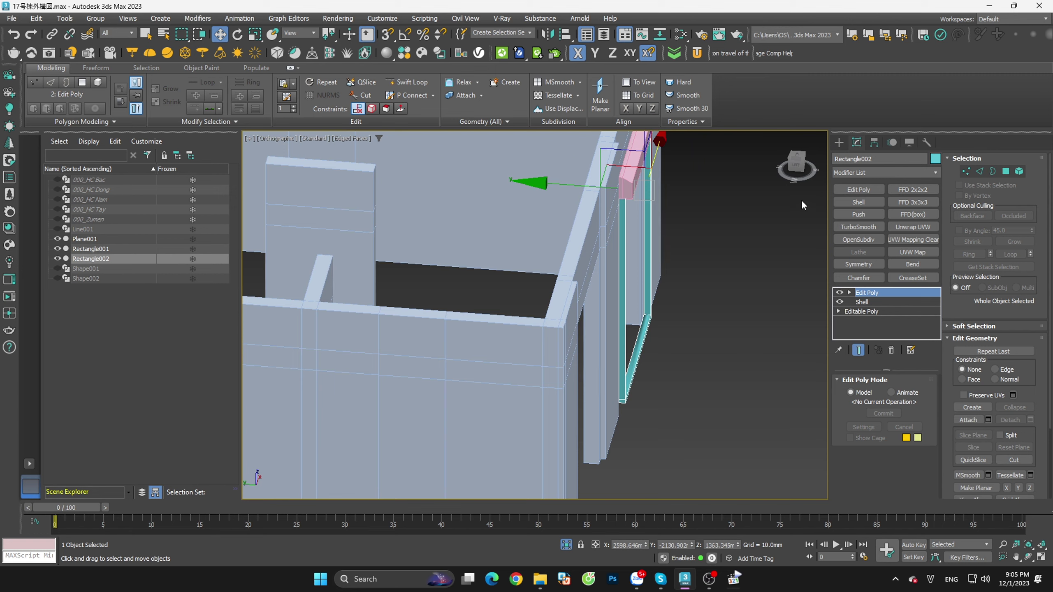
Step: Select the pink lintel at polygon level and pick its top face
left_click(799, 170)
mouse_move(763, 189)
middle_mouse_down("alt")
mouse_move(621, 389)
mouse_move(618, 292)
mouse_move(597, 298)
mouse_move(614, 298)
middle_mouse_up("alt")
scroll(611, 287, "up", 5)
left_click(579, 298)
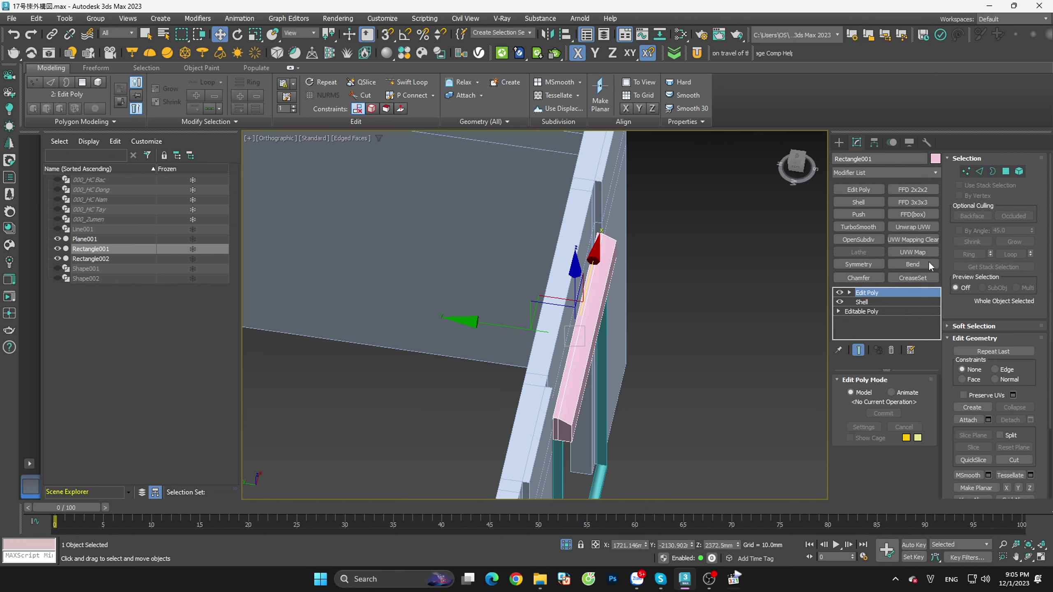
left_click(1004, 171)
mouse_move(664, 258)
middle_mouse_down("alt")
mouse_move(600, 274)
mouse_move(571, 247)
mouse_move(600, 239)
mouse_move(634, 312)
middle_mouse_up("alt")
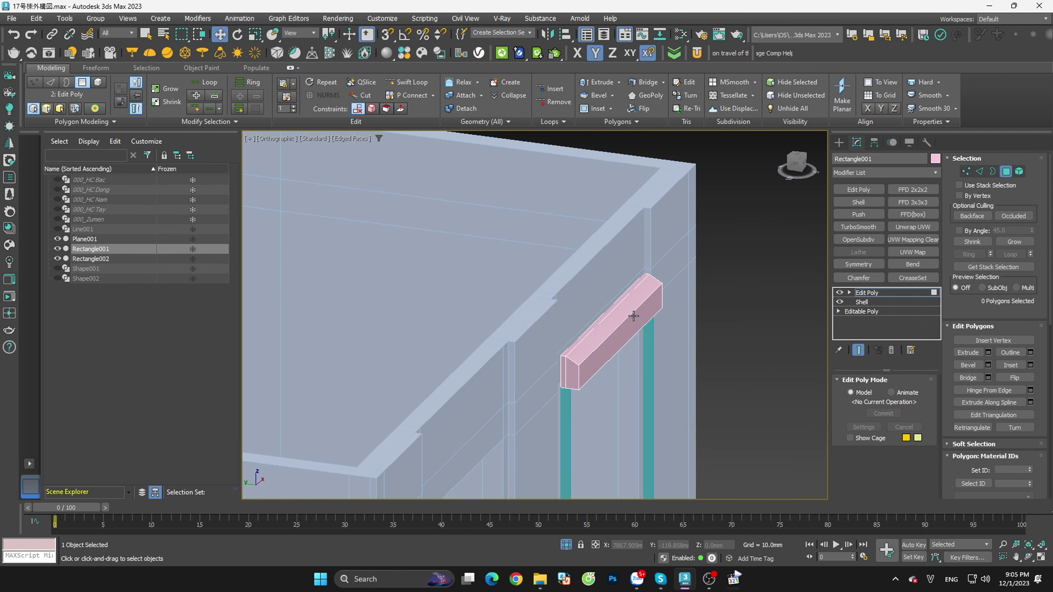
scroll(665, 297, "up", 4)
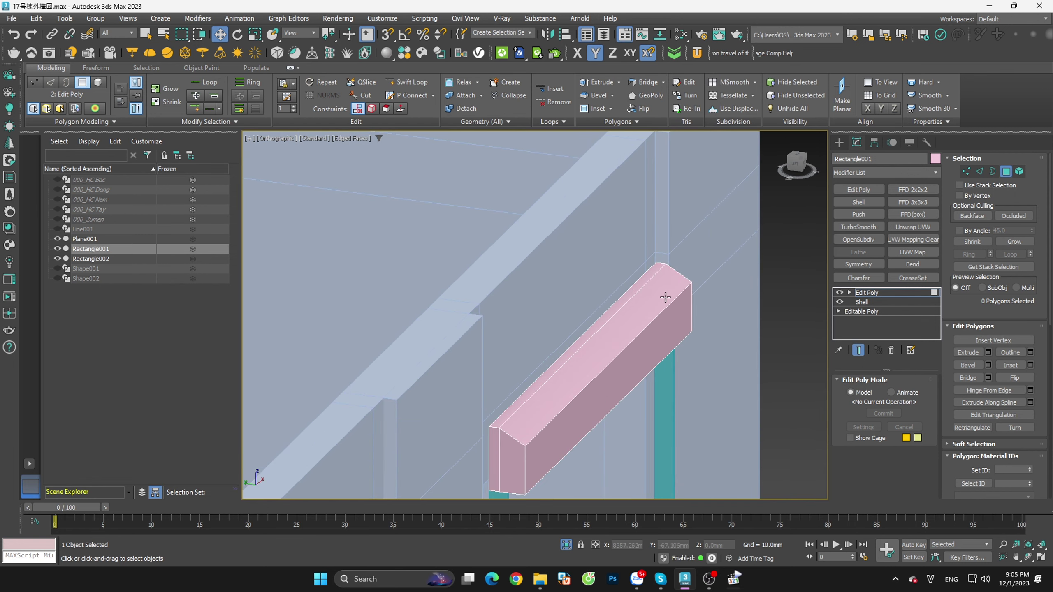
left_click(634, 290)
middle_click_drag(634, 290, 601, 322, "alt")
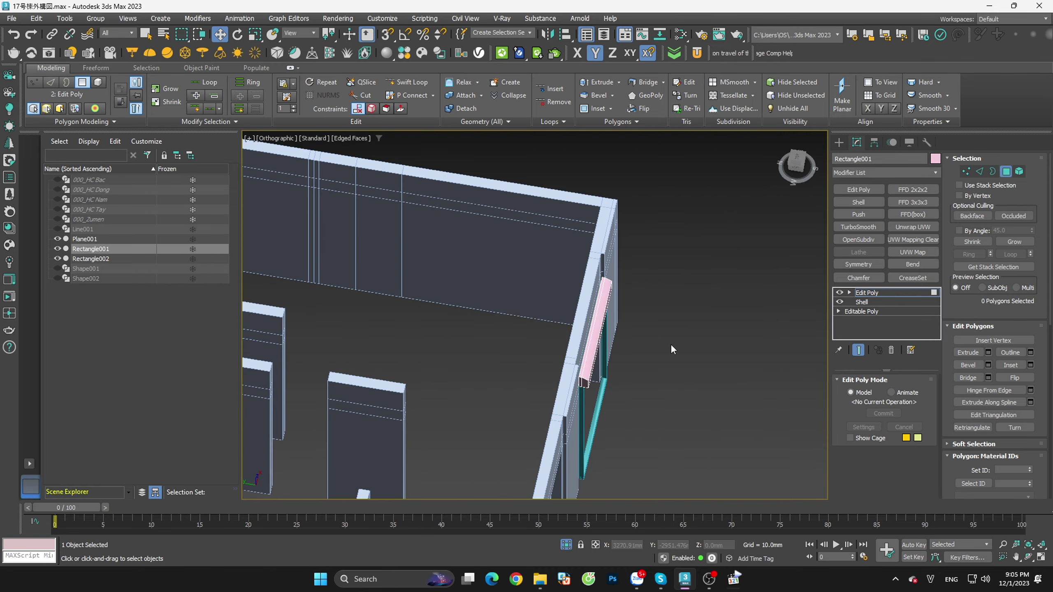
mouse_move(671, 345)
middle_mouse_down("alt")
mouse_move(669, 405)
mouse_move(632, 406)
mouse_move(540, 351)
mouse_move(510, 315)
mouse_move(497, 319)
middle_mouse_up("alt")
Step: Snap the lintel's side face in Top view to the wall vertex on Plane001
key("alt+q")
left_click(540, 351)
key("alt+q")
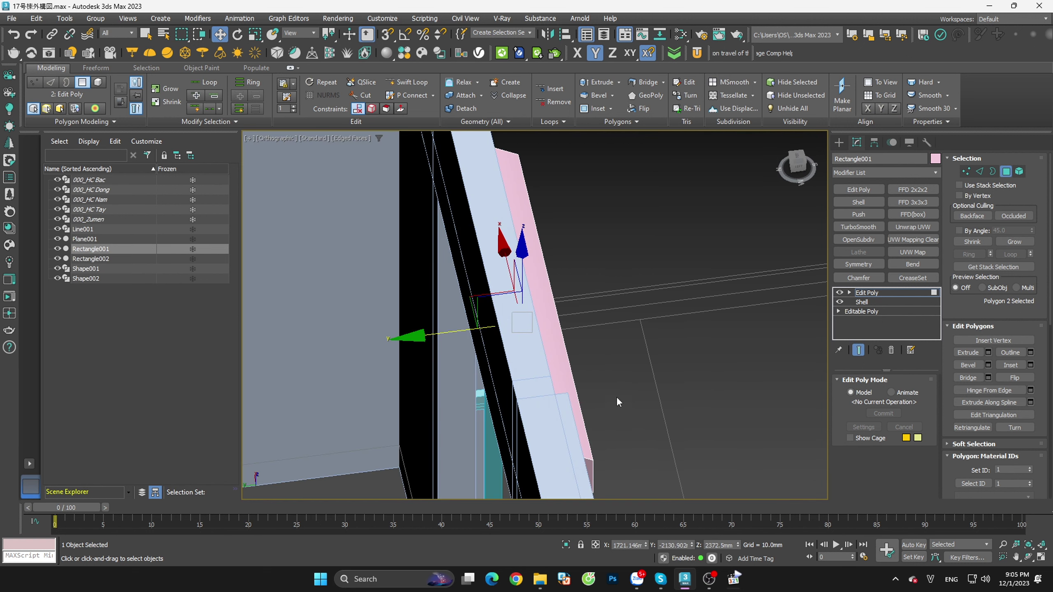
key("t")
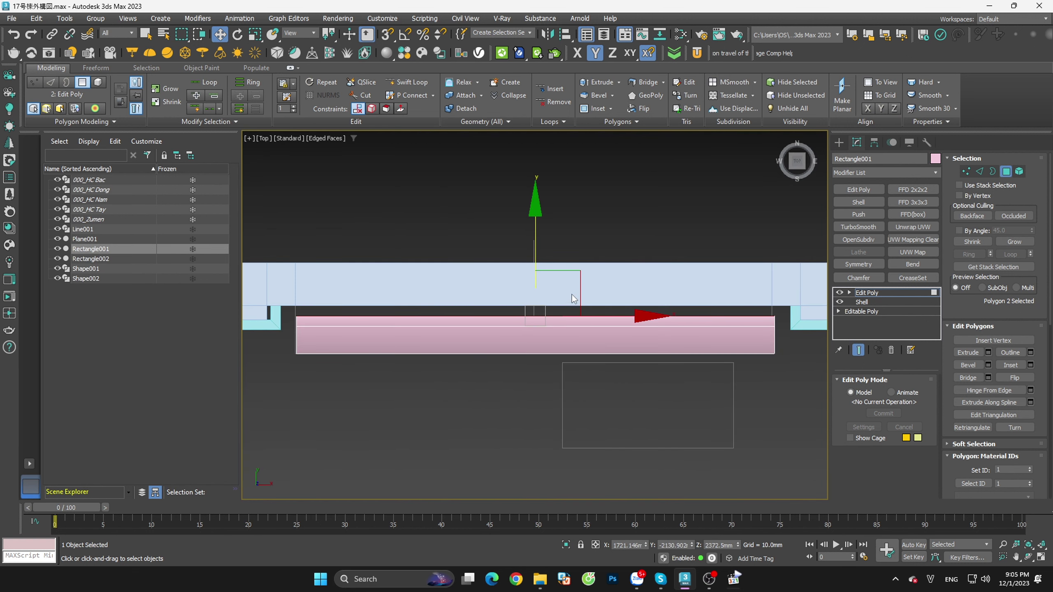
key("s")
left_click_drag(544, 262, 773, 298)
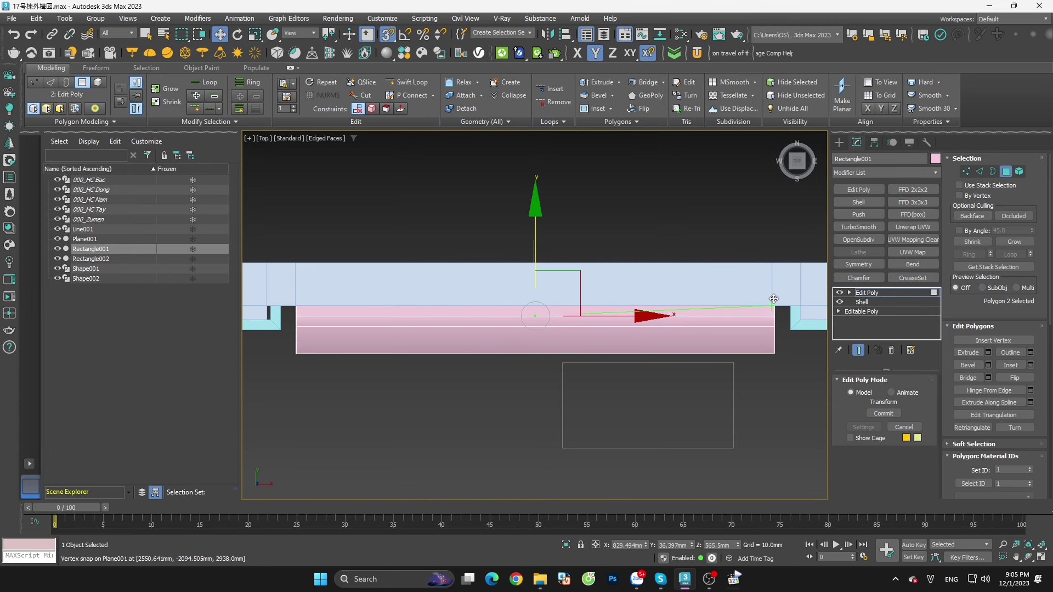
mouse_move(733, 318)
middle_mouse_down("alt")
mouse_move(735, 237)
mouse_move(654, 188)
middle_mouse_up("alt")
scroll(480, 300, "down", 5)
mouse_move(538, 313)
middle_mouse_down("alt")
mouse_move(629, 388)
mouse_move(640, 384)
middle_mouse_up("alt")
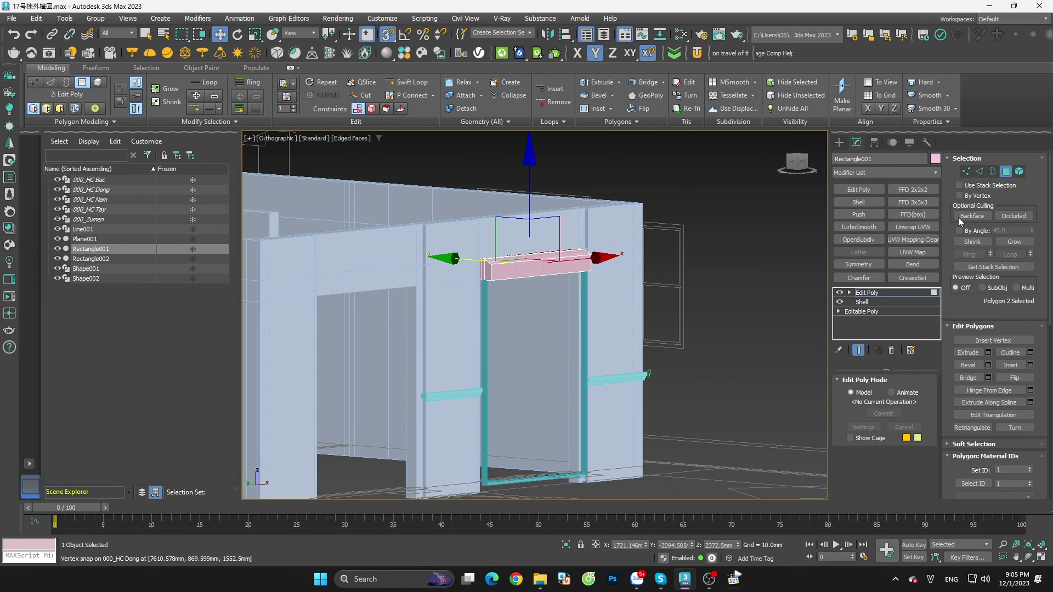
left_click(1006, 171)
Step: Isolate the lintel and door frame, and select the teal post face at polygon level
left_click(584, 332, "ctrl")
key("alt+q")
middle_click_drag(658, 338, 674, 285, "alt")
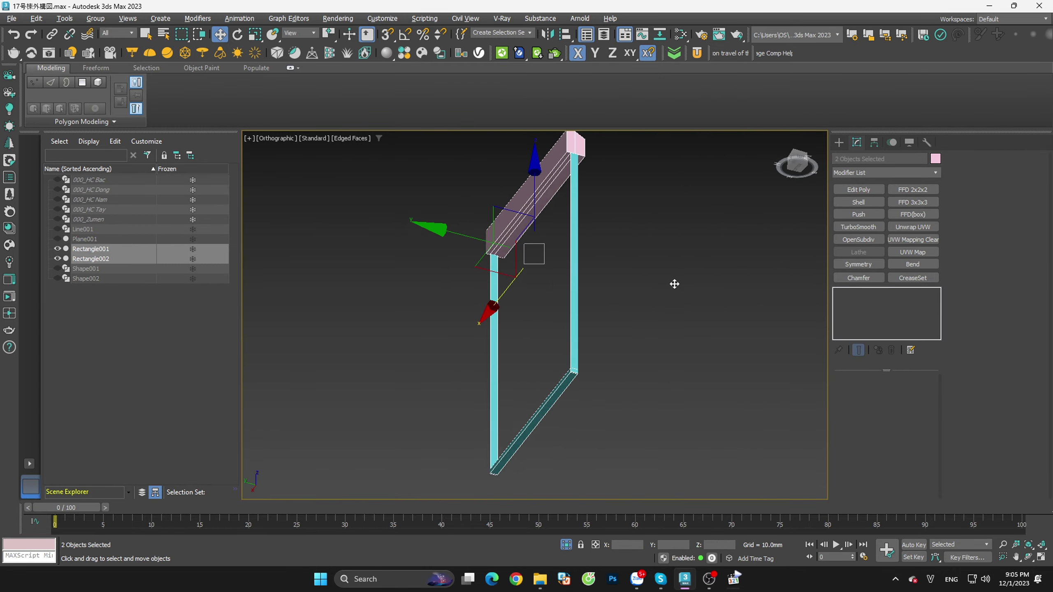
left_click(656, 257)
scroll(576, 148, "up", 6)
left_click(623, 231)
key("4")
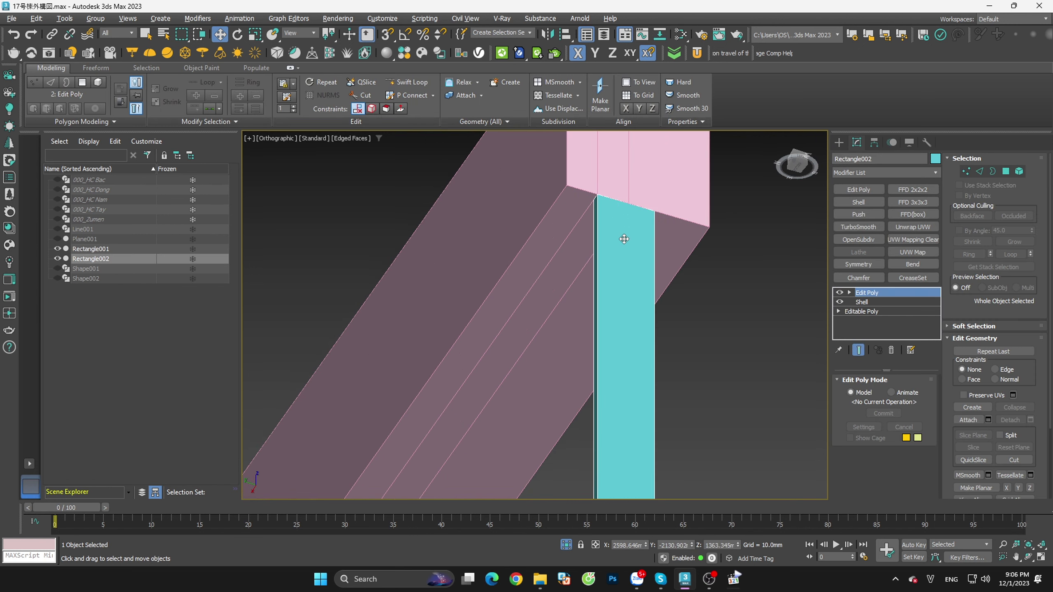
left_click(623, 236)
scroll(634, 218, "down", 5)
scroll(634, 219, "down", 4)
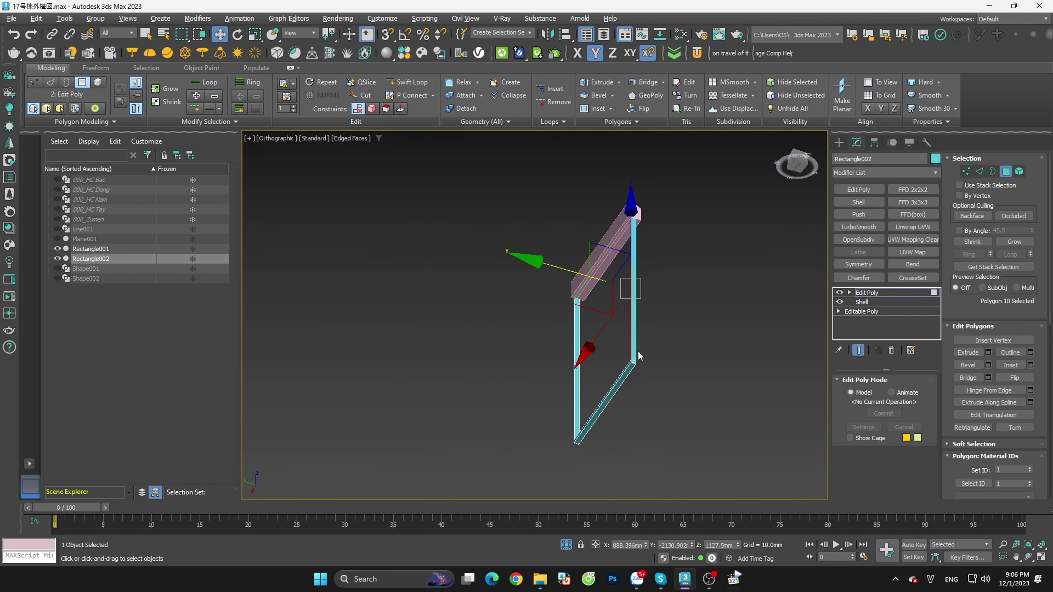
middle_click_drag(634, 224, 613, 298, "alt")
scroll(600, 359, "up", 5)
scroll(600, 360, "up", 2)
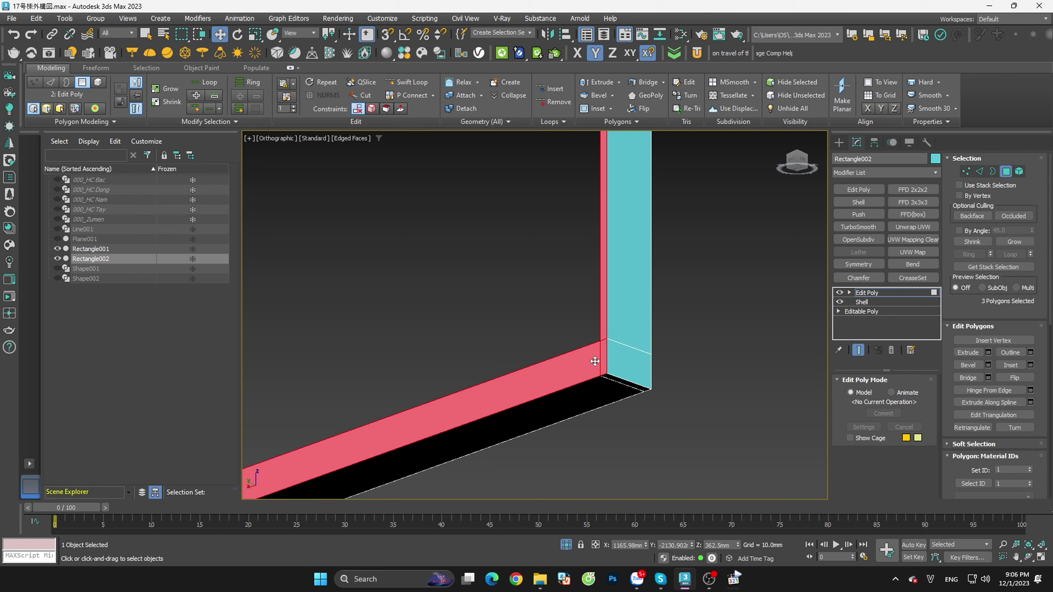
scroll(594, 361, "down", 5)
Step: Shift the door frame's post and sill faces sideways in wireframe Top view
key("s")
scroll(711, 362, "up", 5)
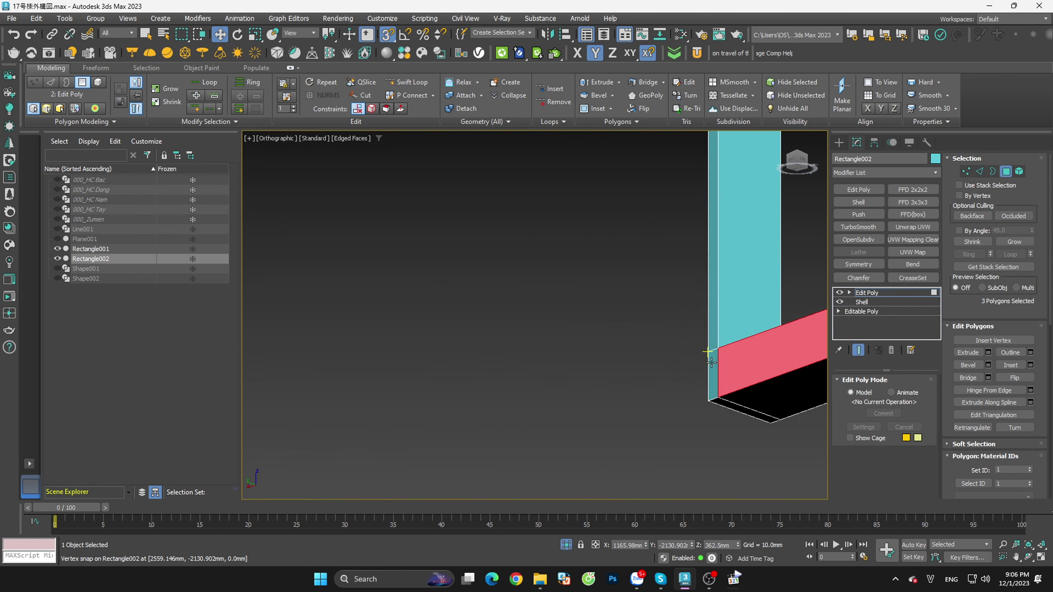
key("s")
scroll(620, 396, "down", 3)
middle_click_drag(598, 433, 622, 431, "alt")
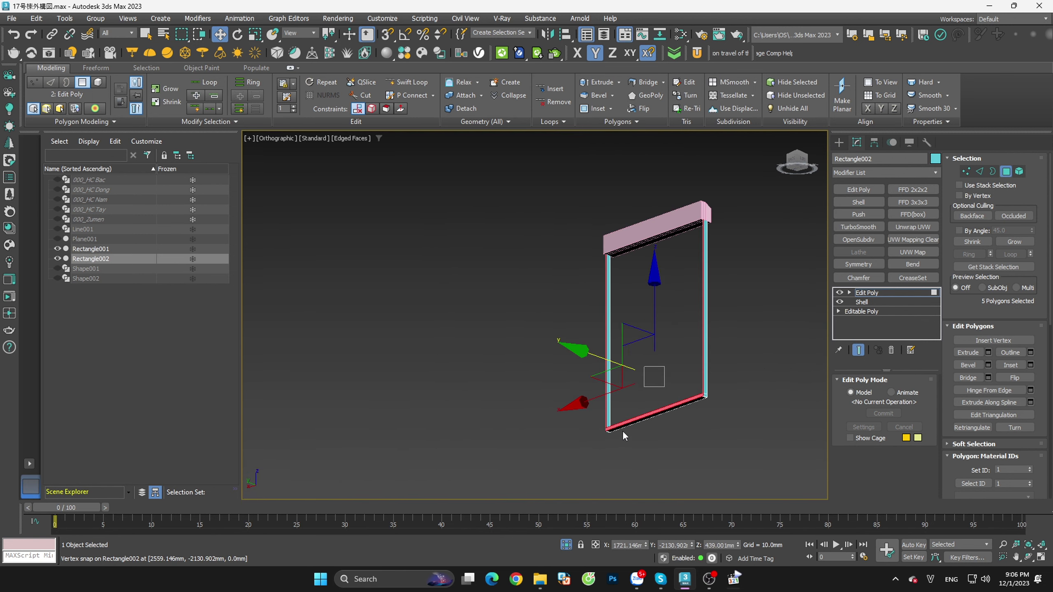
key("t")
key("F3")
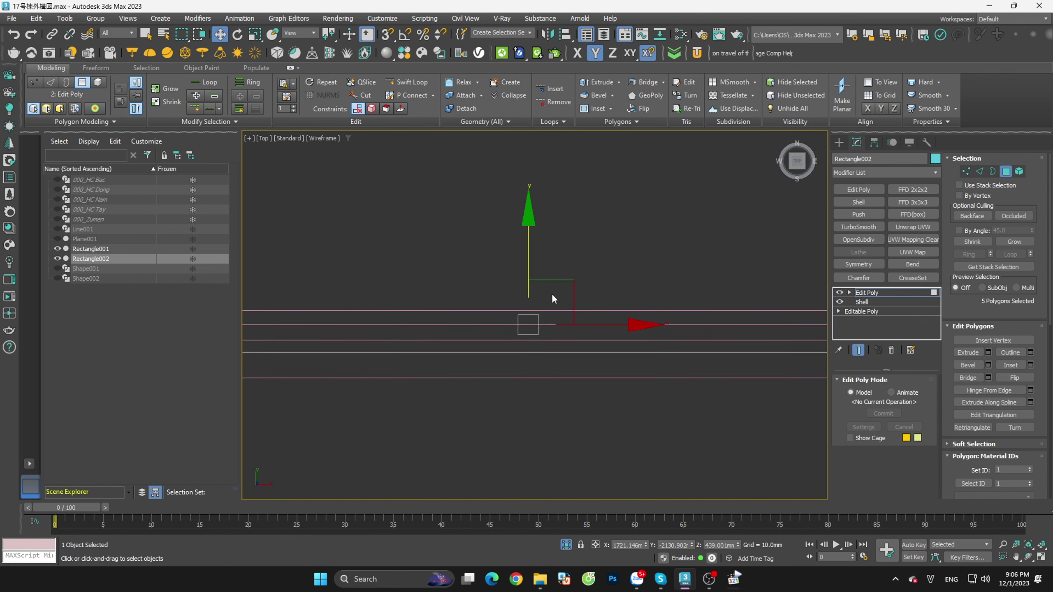
scroll(518, 265, "down", 5)
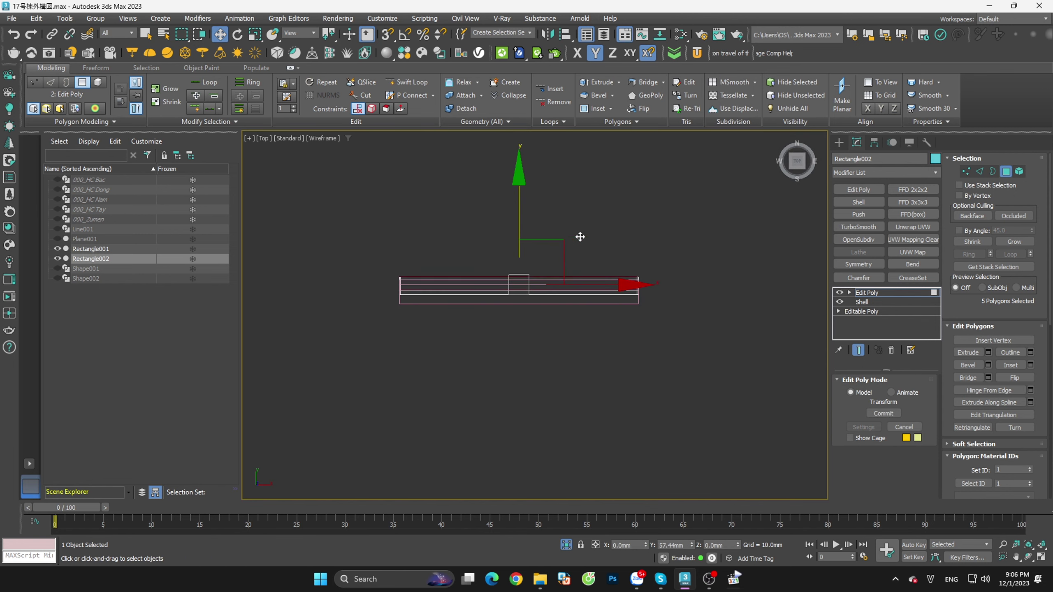
middle_click_drag(636, 275, 709, 243, "alt")
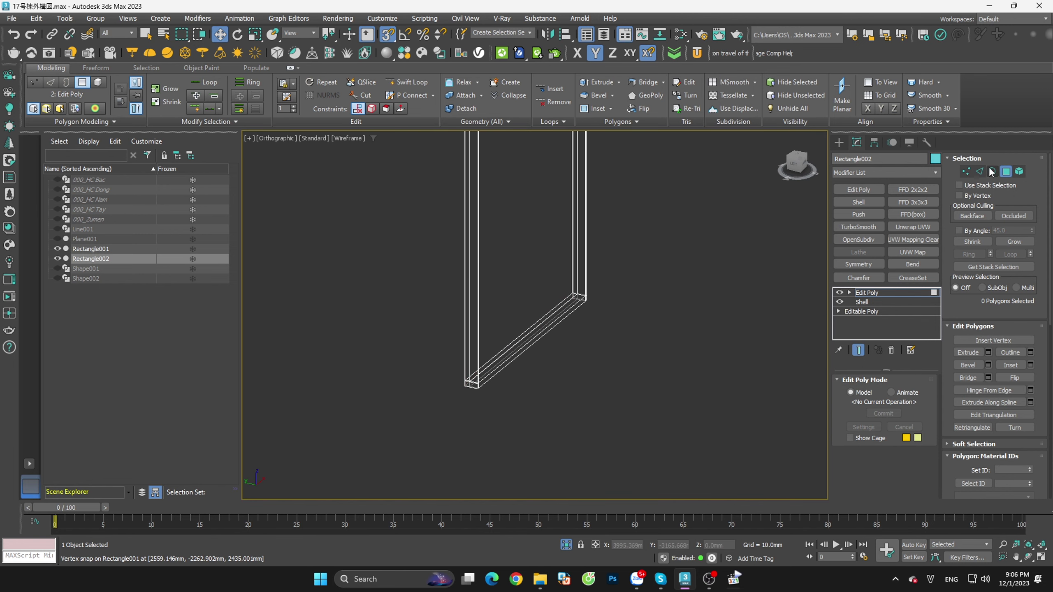
Step: Exit face editing, restore shaded display, and end isolation to show the whole house
left_click(1006, 171)
key("F3")
scroll(568, 394, "up", 2)
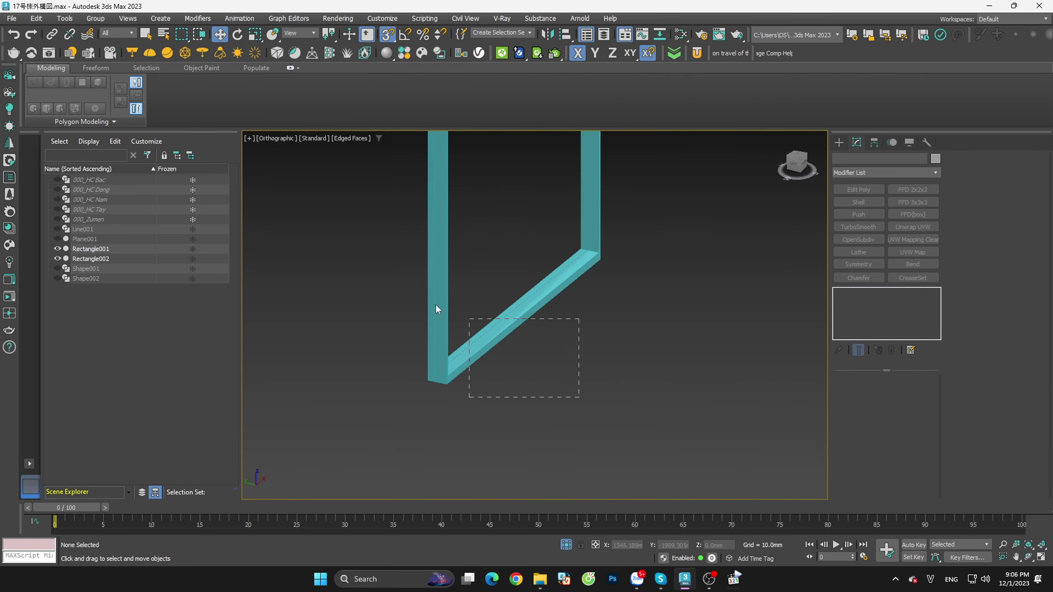
left_click(566, 544)
scroll(576, 440, "down", 3)
scroll(580, 409, "down", 2)
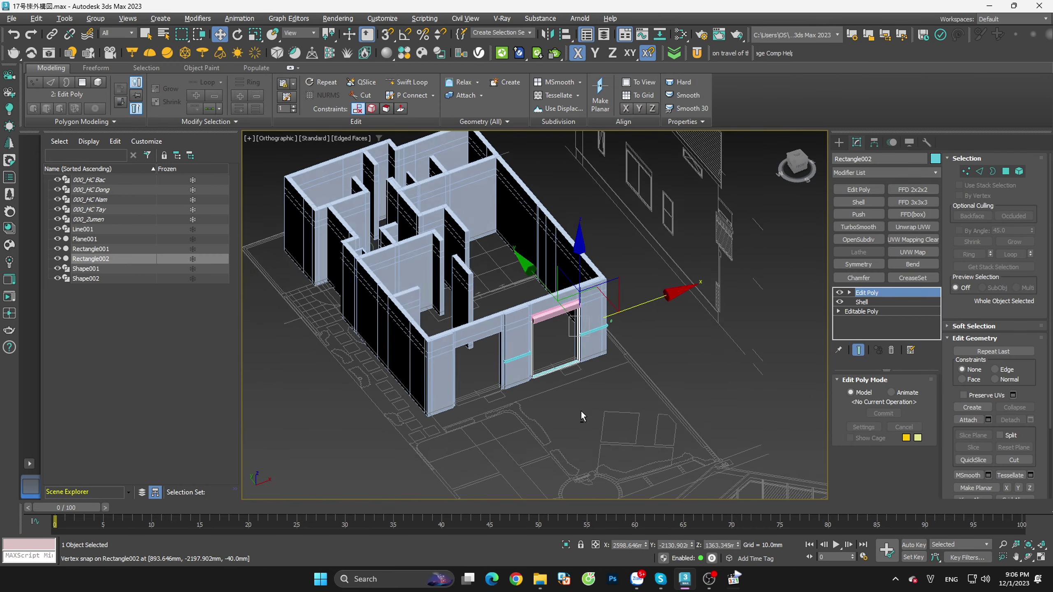
left_click(590, 362)
scroll(590, 363, "up", 4)
scroll(590, 364, "up", 4)
left_click(551, 414)
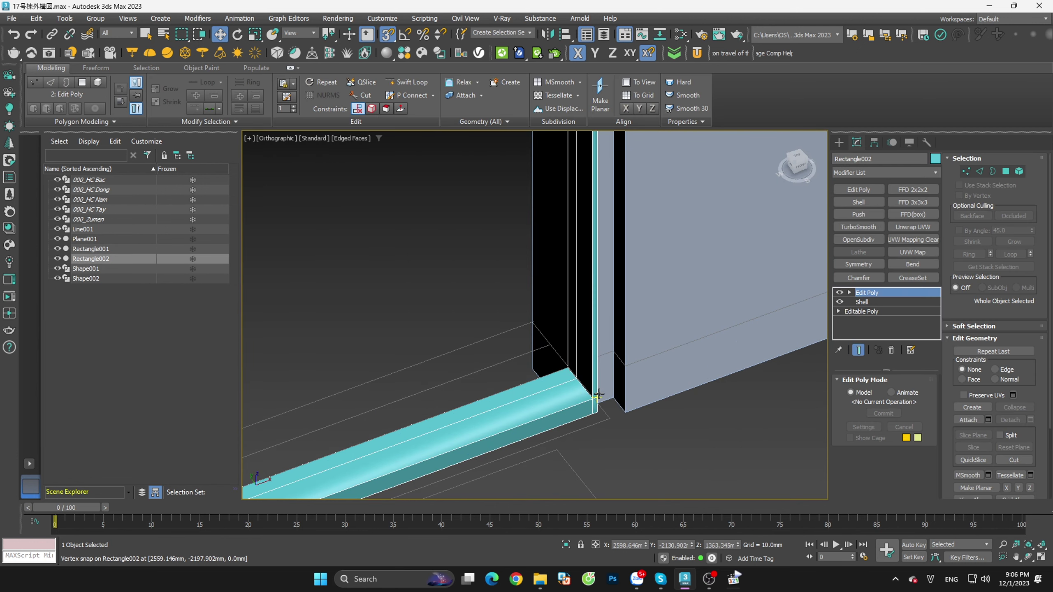
left_click(656, 430)
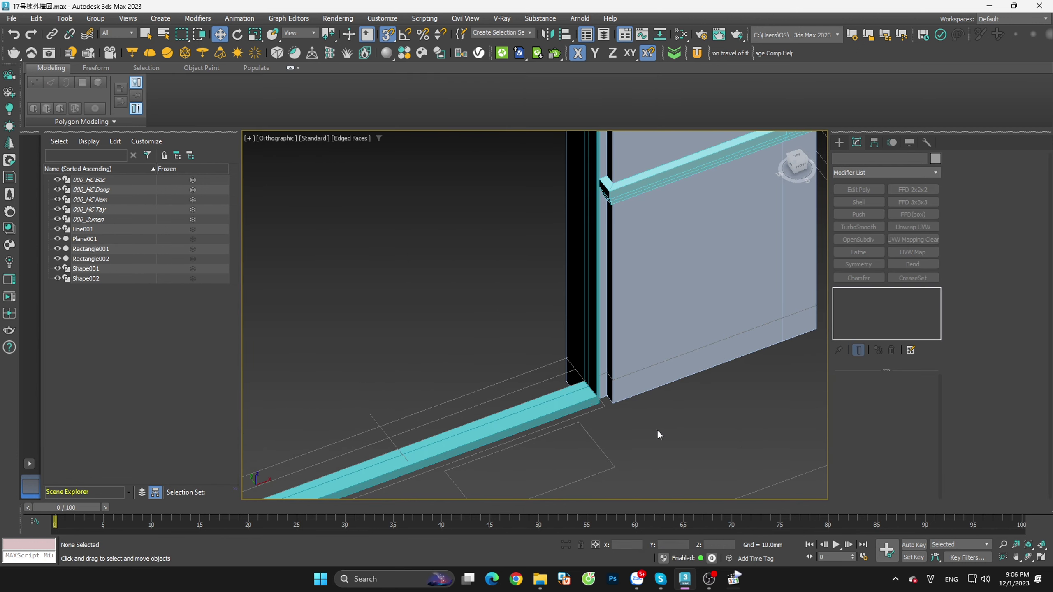
scroll(605, 420, "down", 3)
key("F4")
scroll(660, 462, "down", 5)
middle_click_drag(677, 469, 611, 436, "alt")
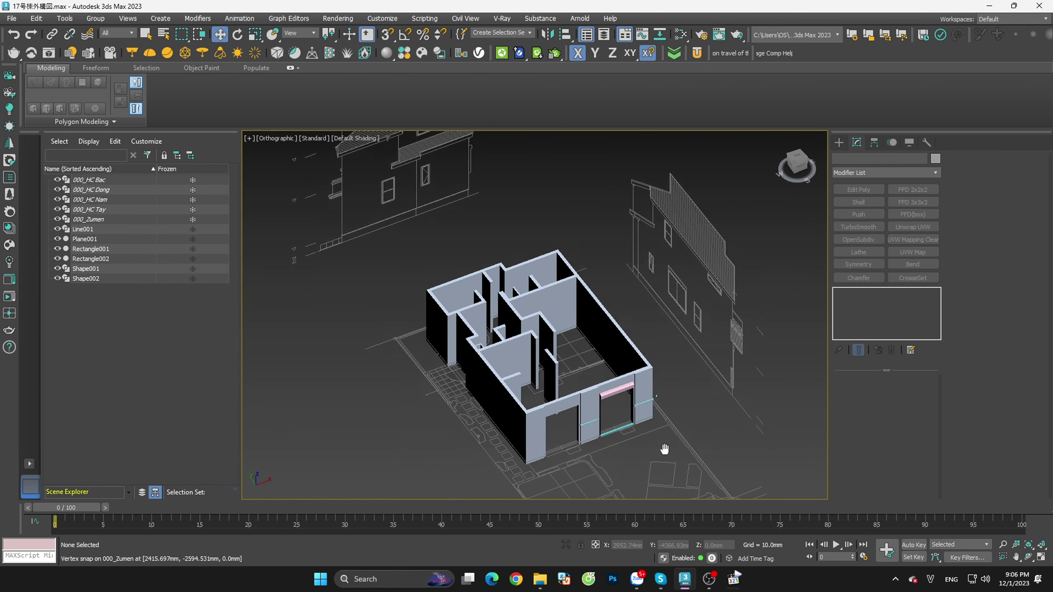
left_click_drag(611, 436, 325, 169)
key("alt+q")
mouse_move(568, 386)
middle_mouse_down("alt")
mouse_move(543, 414)
mouse_move(659, 451)
middle_mouse_up("alt")
left_click(660, 450)
scroll(670, 399, "up", 5)
scroll(566, 354, "up", 4)
key("s")
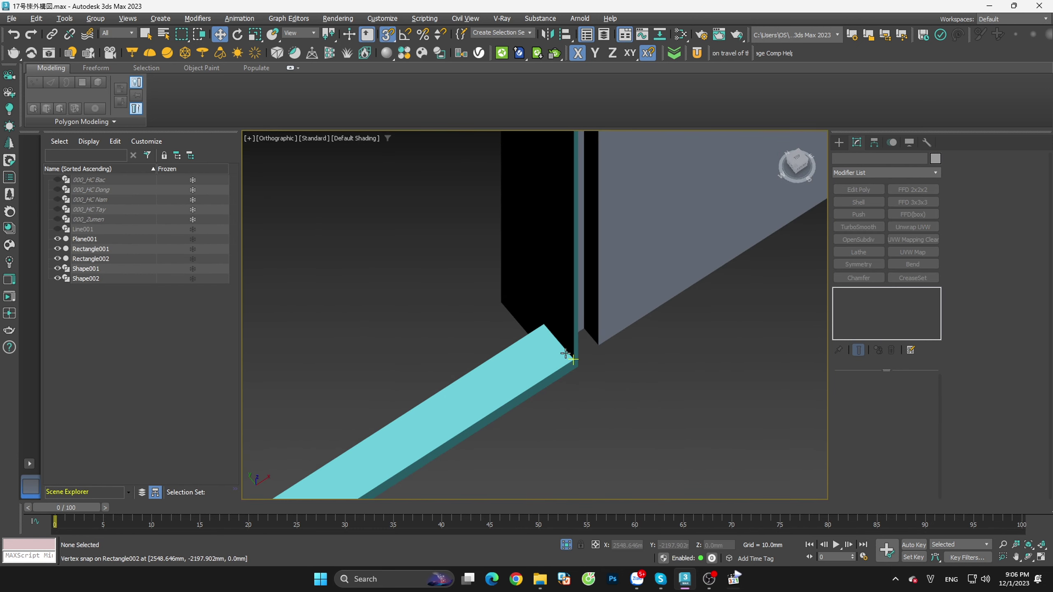
left_click(566, 355)
key("F4")
scroll(566, 354, "down", 3)
middle_click_drag(566, 355, 575, 260, "alt")
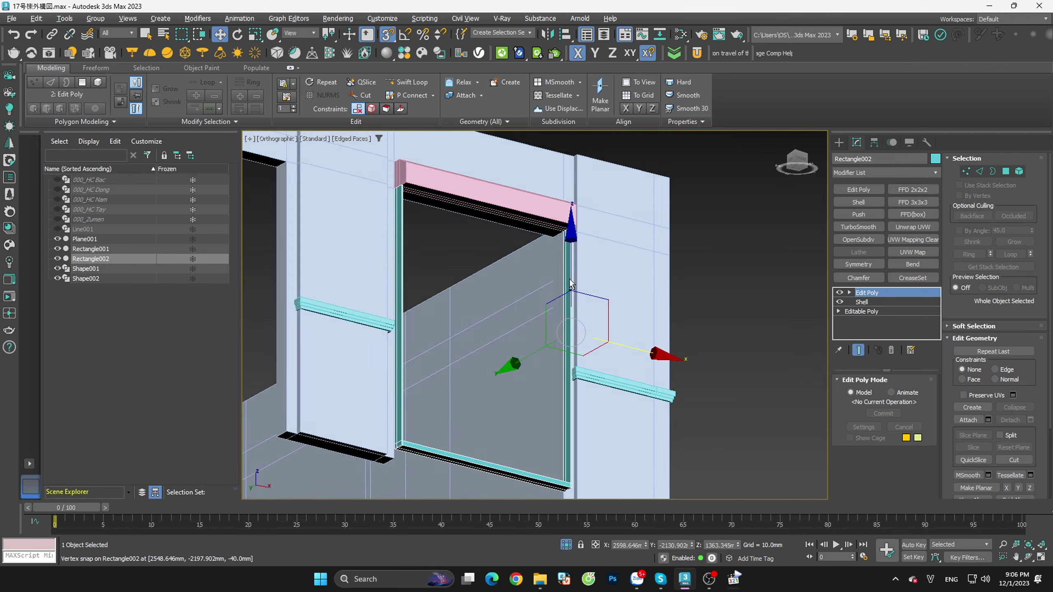
scroll(580, 285, "up", 4)
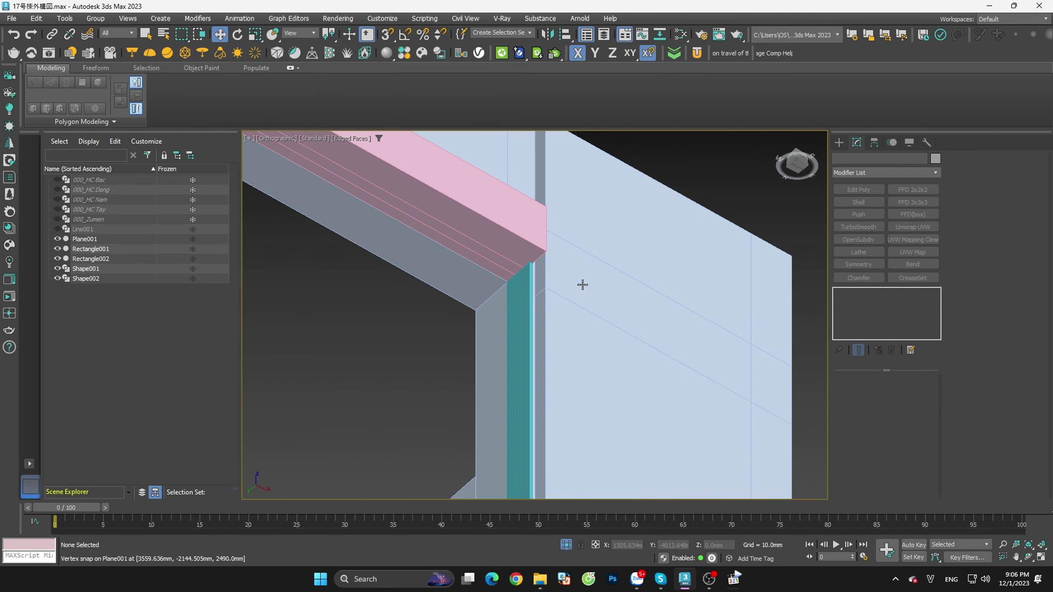
scroll(502, 274, "up", 3)
key("s")
scroll(502, 275, "down", 4)
scroll(535, 310, "down", 3)
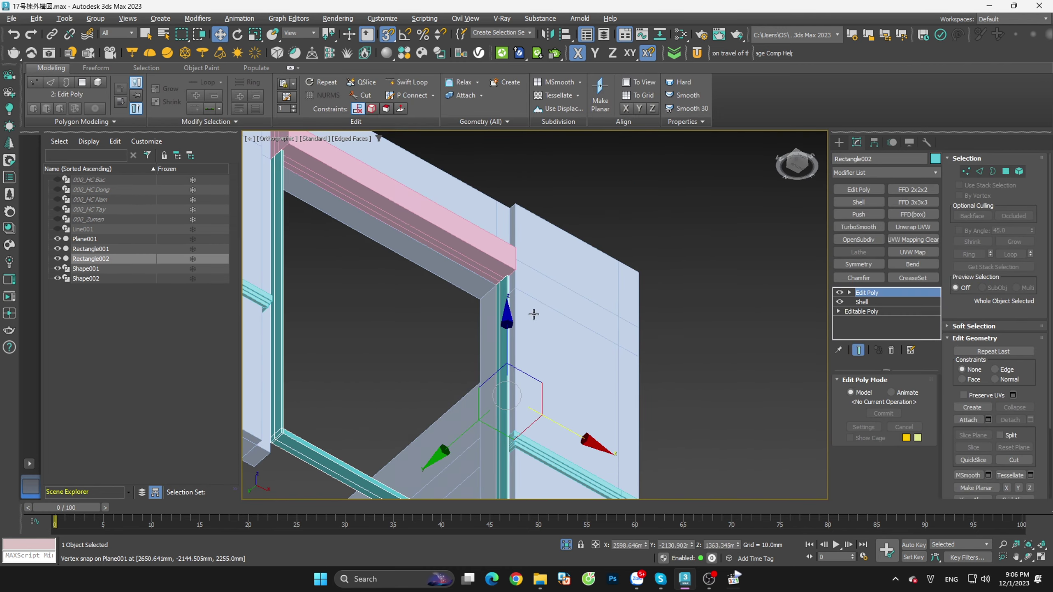
mouse_move(536, 310)
middle_mouse_down("alt")
mouse_move(427, 323)
mouse_move(432, 357)
middle_mouse_up("alt")
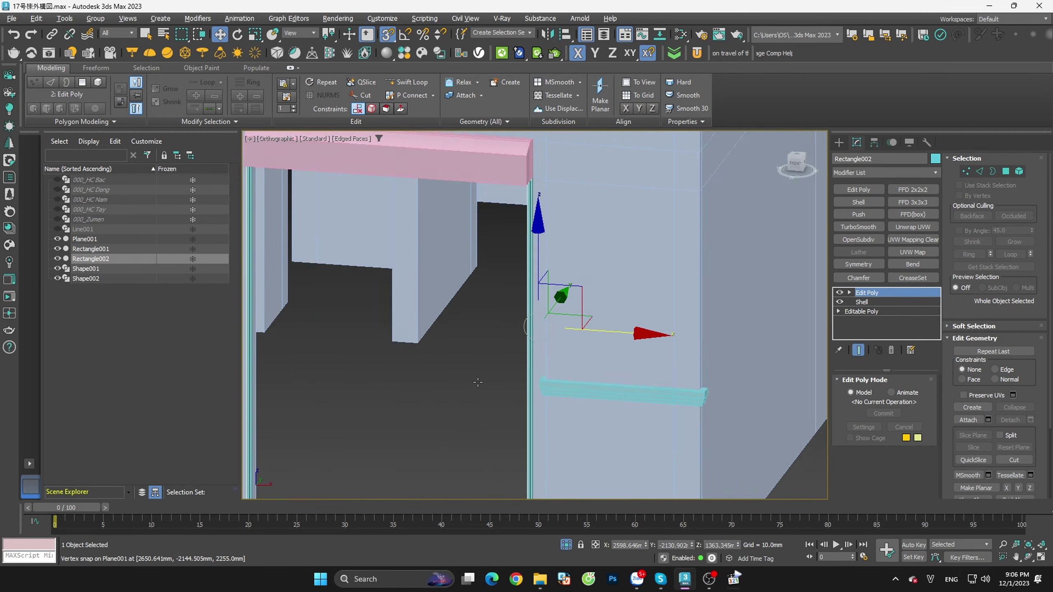
key("f")
scroll(660, 447, "up", 3)
scroll(619, 384, "down", 5)
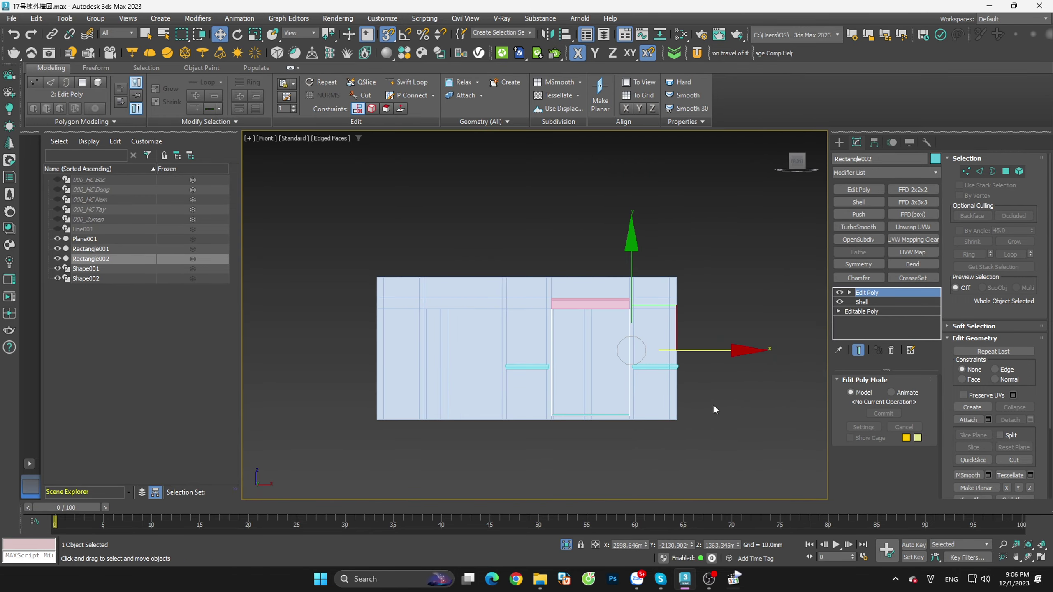
left_click(712, 404)
left_click(565, 545)
Step: Draw the door outline Rectangle003 inside the door opening with vertex snapping
scroll(600, 404, "up", 5)
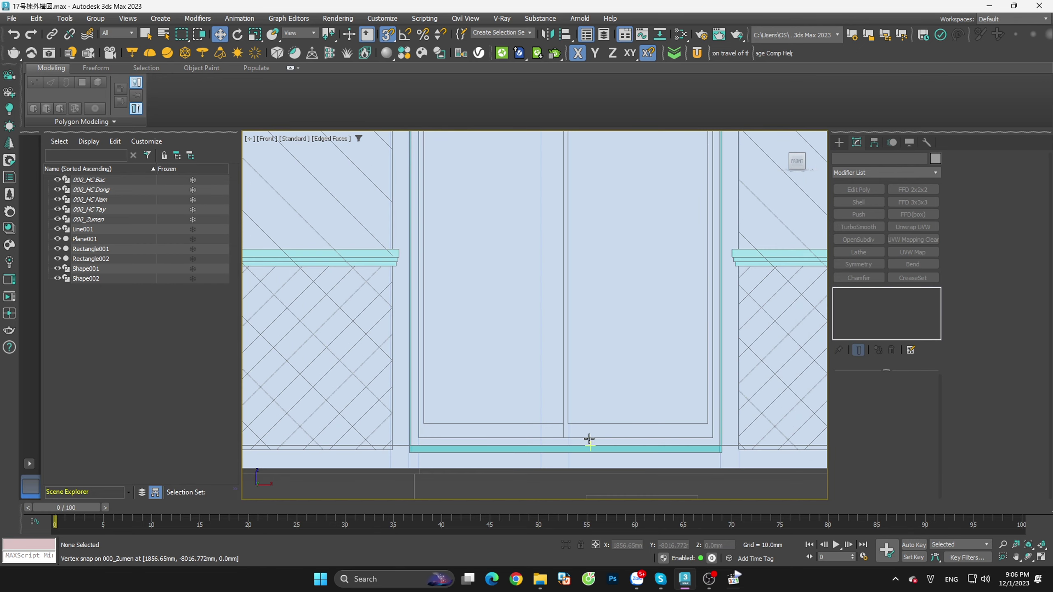
scroll(718, 444, "up", 4)
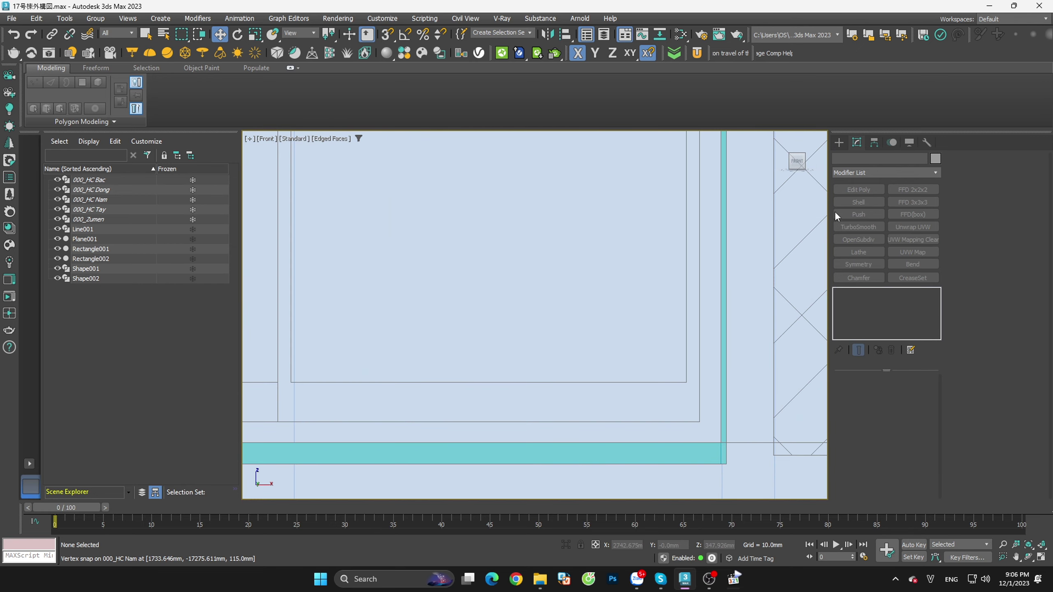
left_click(839, 142)
left_click(909, 229)
scroll(536, 442, "down", 3)
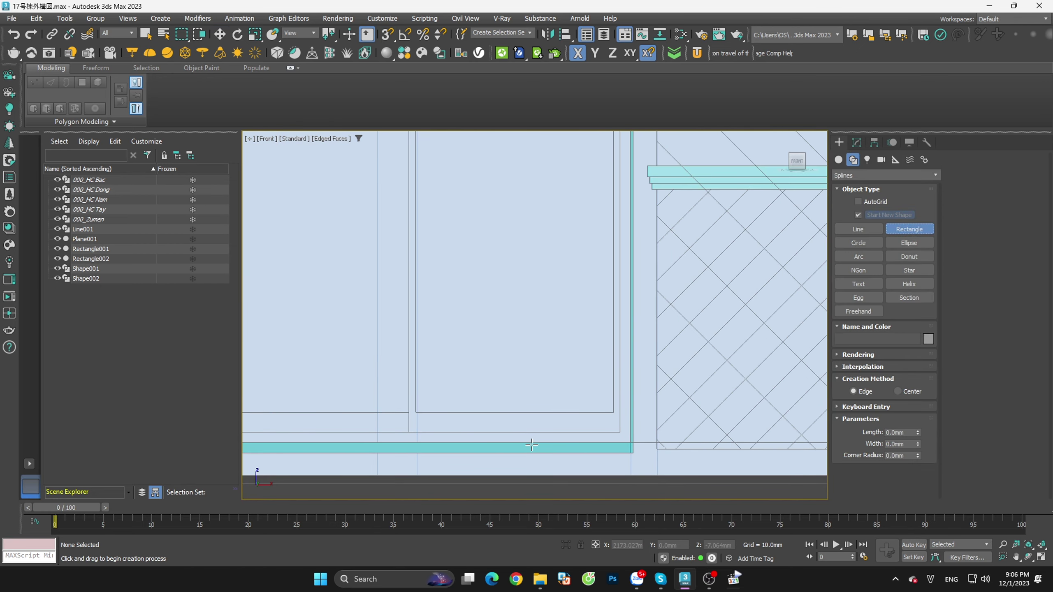
scroll(470, 404, "down", 3)
scroll(444, 436, "up", 1)
key("s")
middle_click_drag(445, 436, 435, 455)
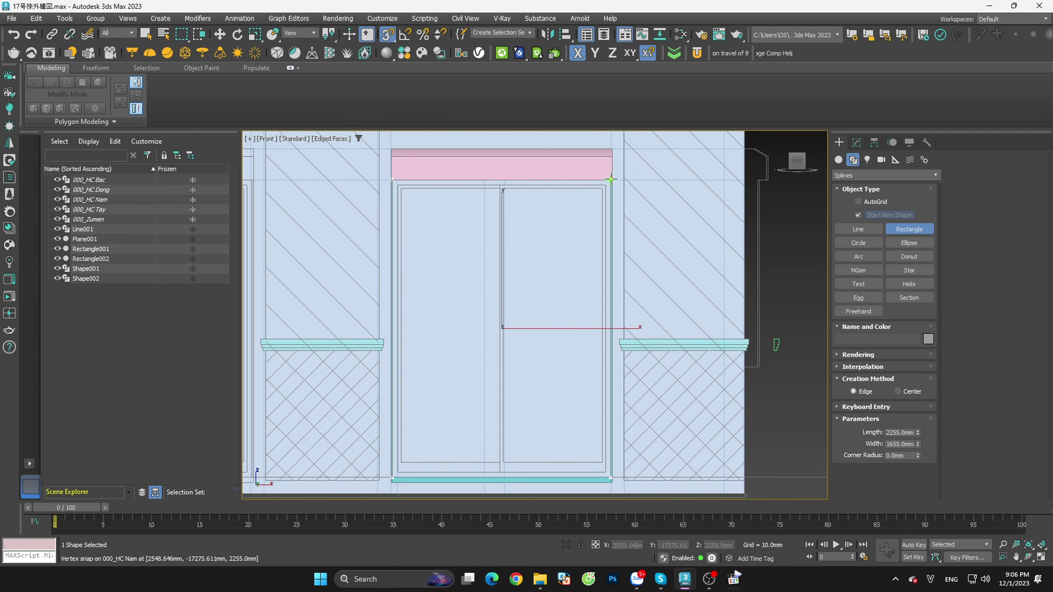
left_click_drag(610, 179, 606, 183)
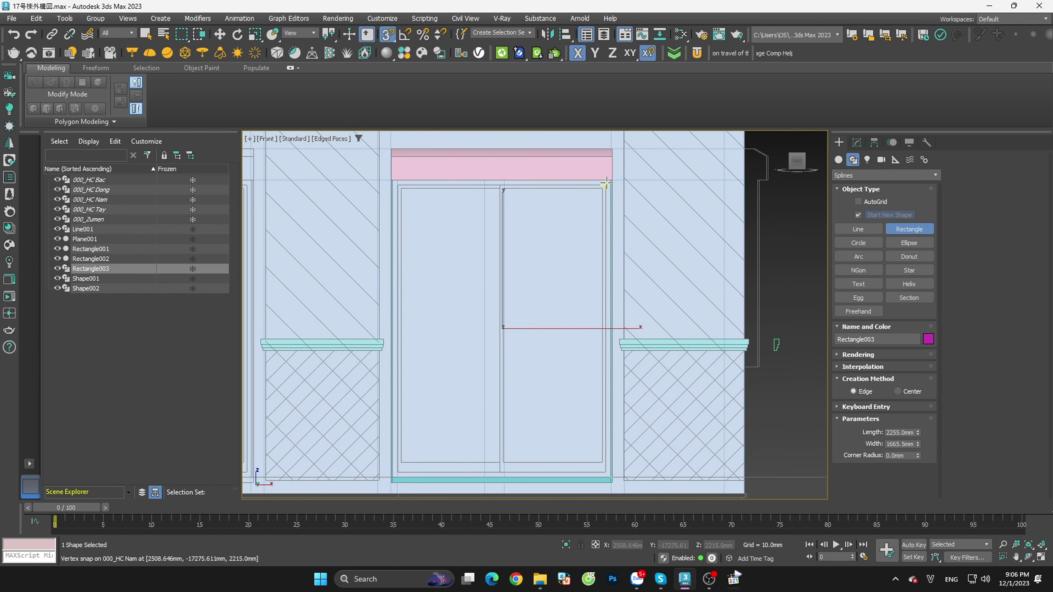
Step: Draw a second rectangle shape and switch the viewport to wireframe
left_click(396, 471)
key("w")
middle_click_drag(396, 472, 569, 449, "alt")
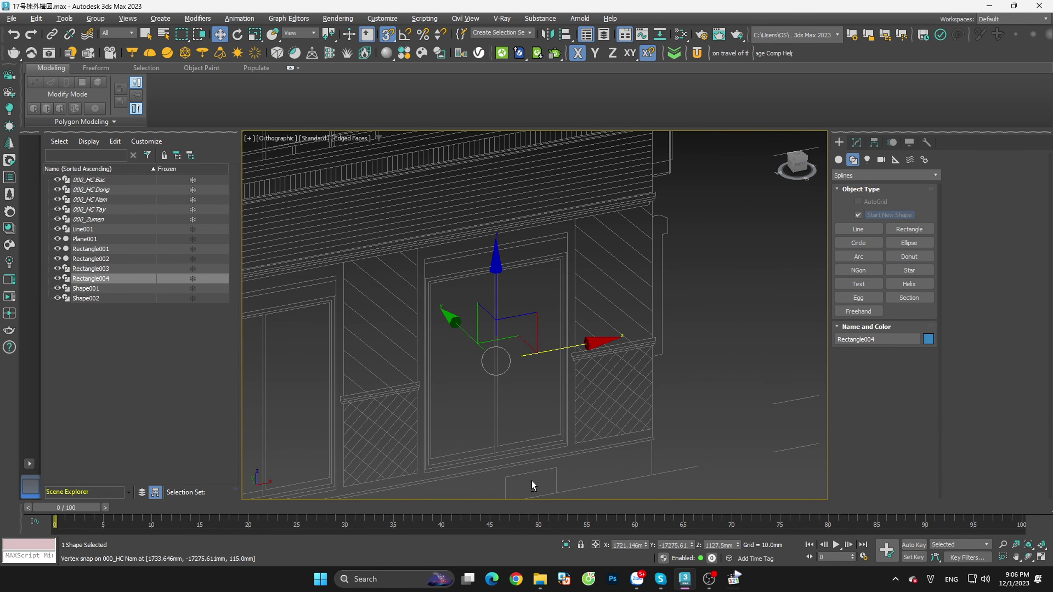
left_click(569, 449)
key("F3")
scroll(579, 442, "up", 3)
scroll(592, 364, "up", 2)
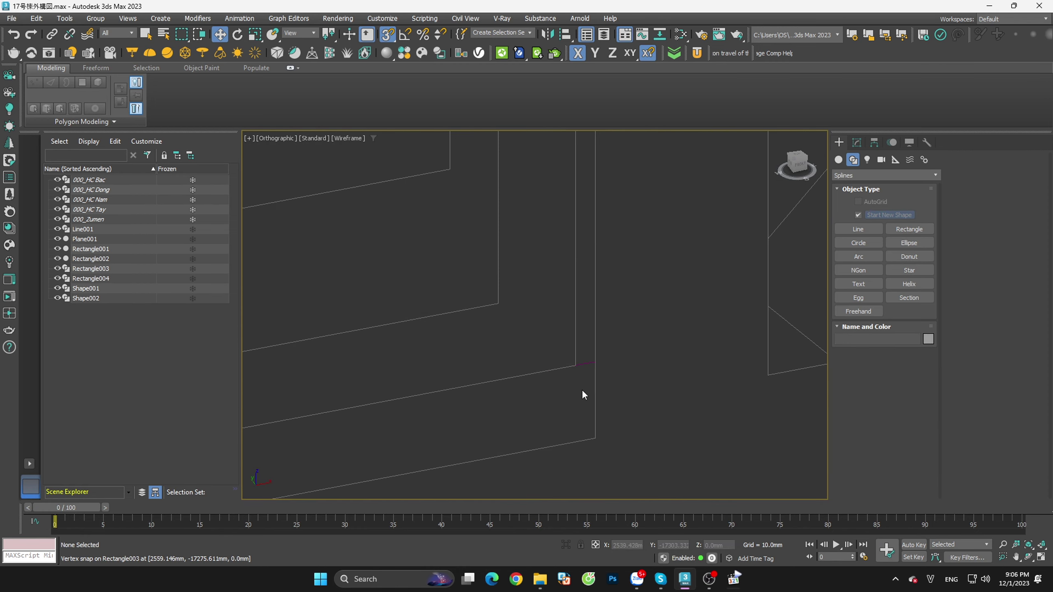
Step: Select Rectangle003, view the facade from the Front, and show its modifier stack
left_click(587, 362)
scroll(597, 398, "down", 2)
scroll(590, 418, "down", 2)
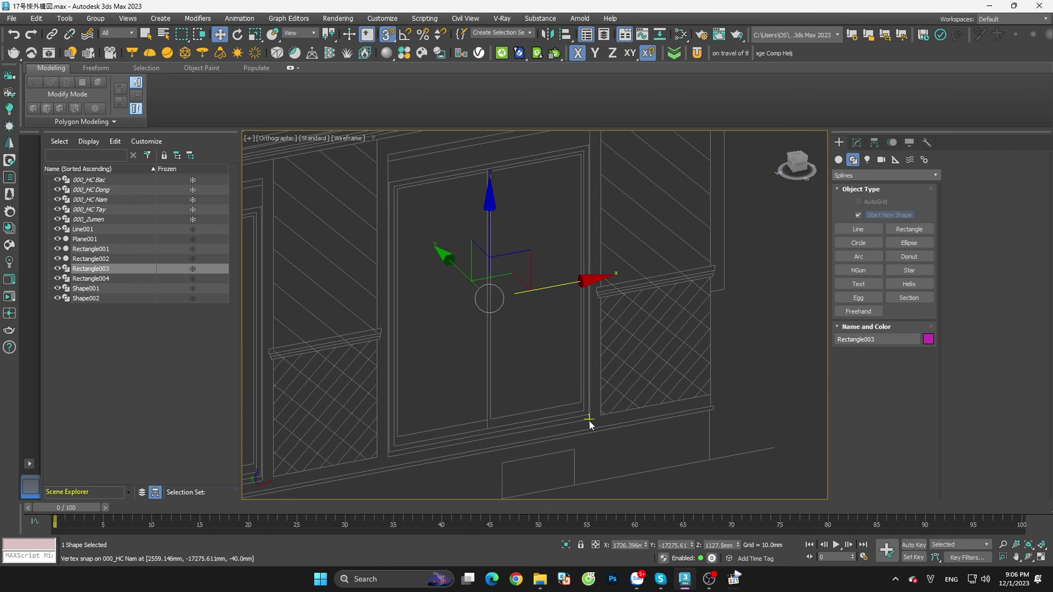
middle_click_drag(599, 440, 604, 380, "alt")
left_click(795, 163)
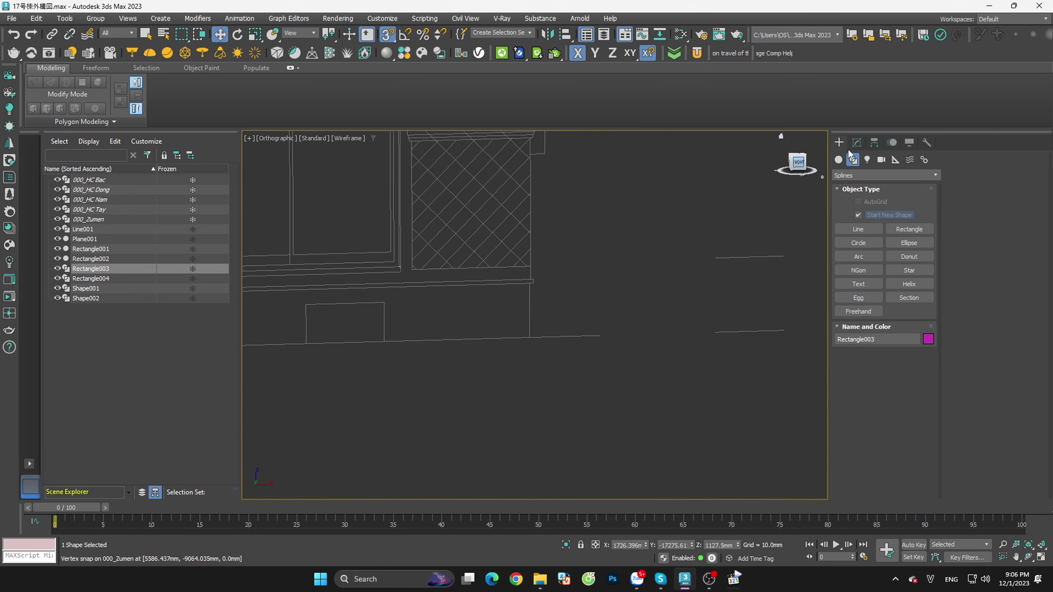
left_click(856, 143)
Step: Convert Rectangle003 to an Editable Spline and enter Vertex mode
right_click(861, 293)
left_click(886, 364)
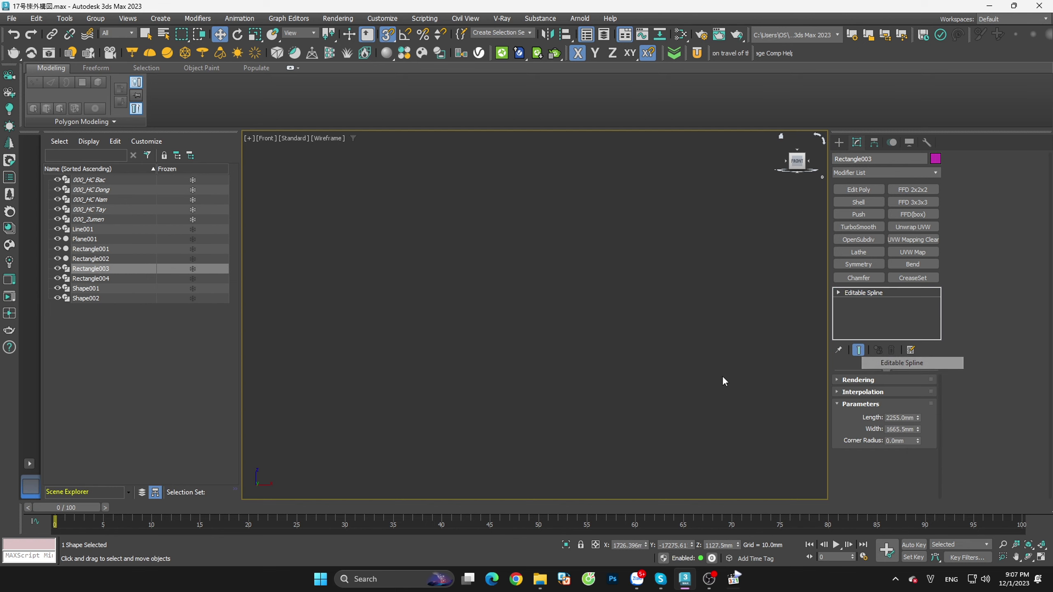
scroll(470, 255, "up", 5)
key("1")
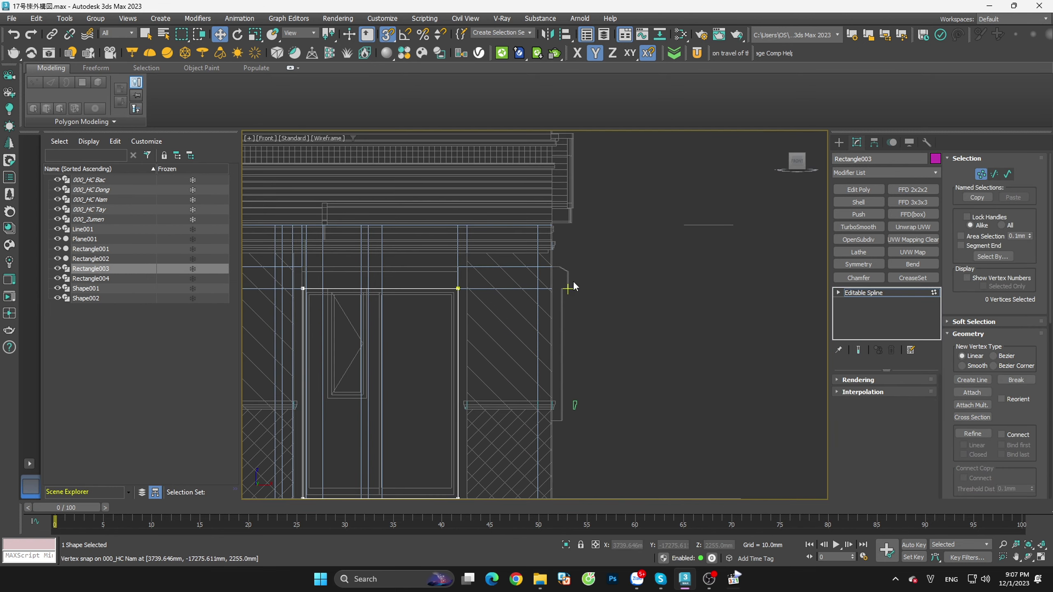
Step: Snap Rectangle003's two side vertices slightly left onto the door opening's edge
scroll(573, 281, "down", 1)
scroll(522, 436, "up", 4)
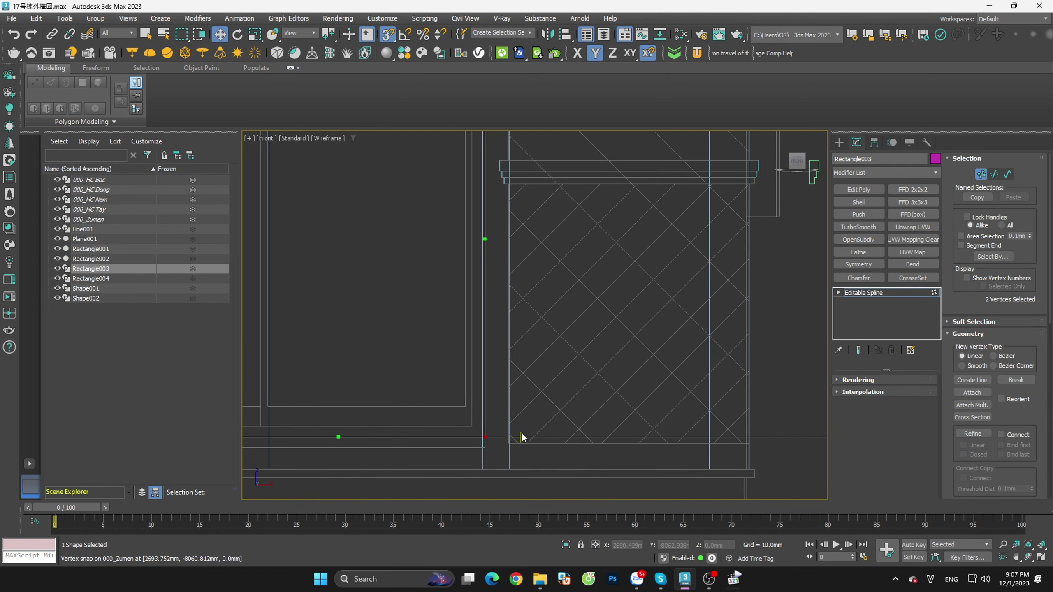
right_click(476, 359)
left_click(462, 296)
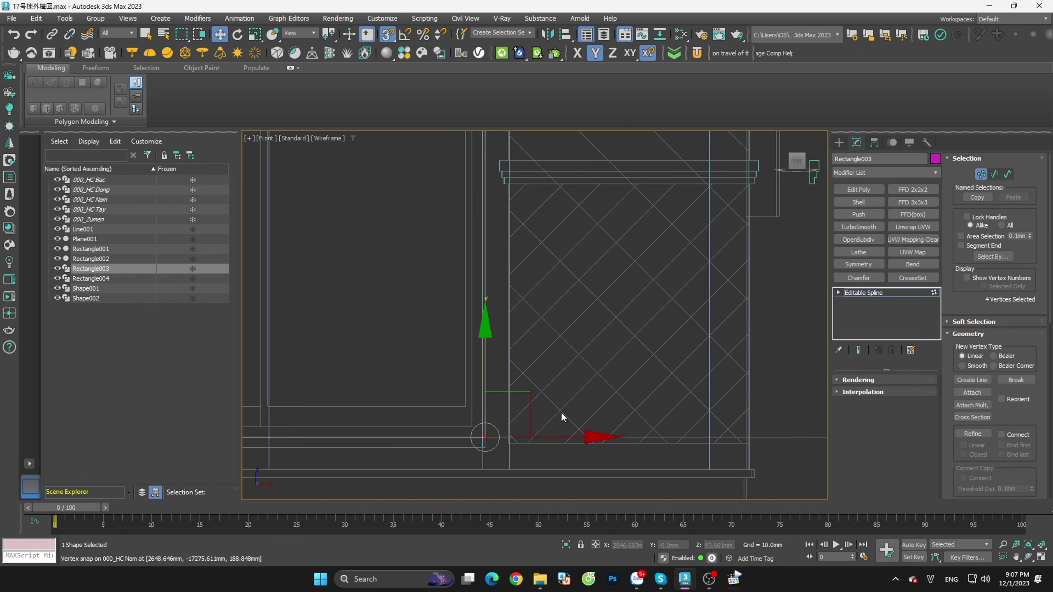
scroll(554, 448, "down", 4)
left_click(554, 448)
scroll(521, 221, "up", 5)
left_click_drag(520, 222, 485, 226)
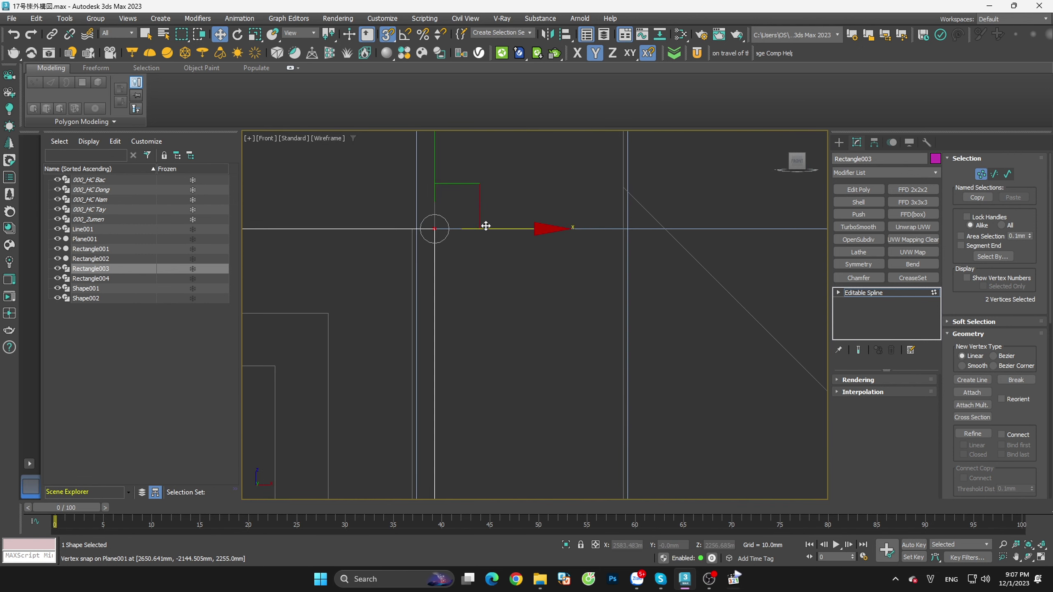
mouse_move(411, 224)
middle_mouse_down()
mouse_move(569, 255)
mouse_move(566, 421)
middle_mouse_up()
scroll(576, 423, "up", 2)
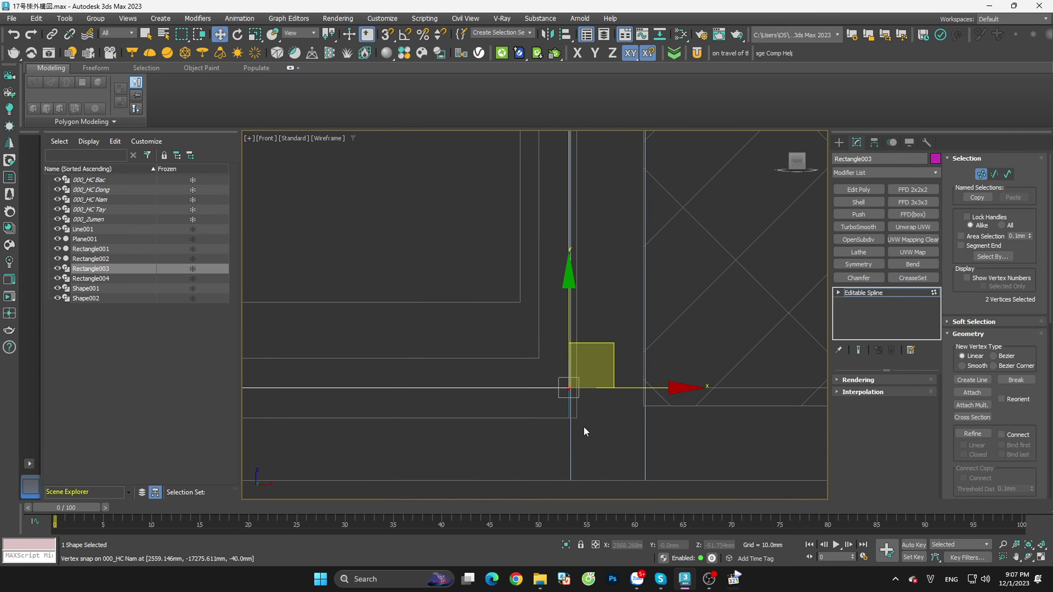
left_click(980, 173)
Step: Select Rectangle003 and Rectangle004, check them isolated, then unhide all with shaded display
left_click(548, 400)
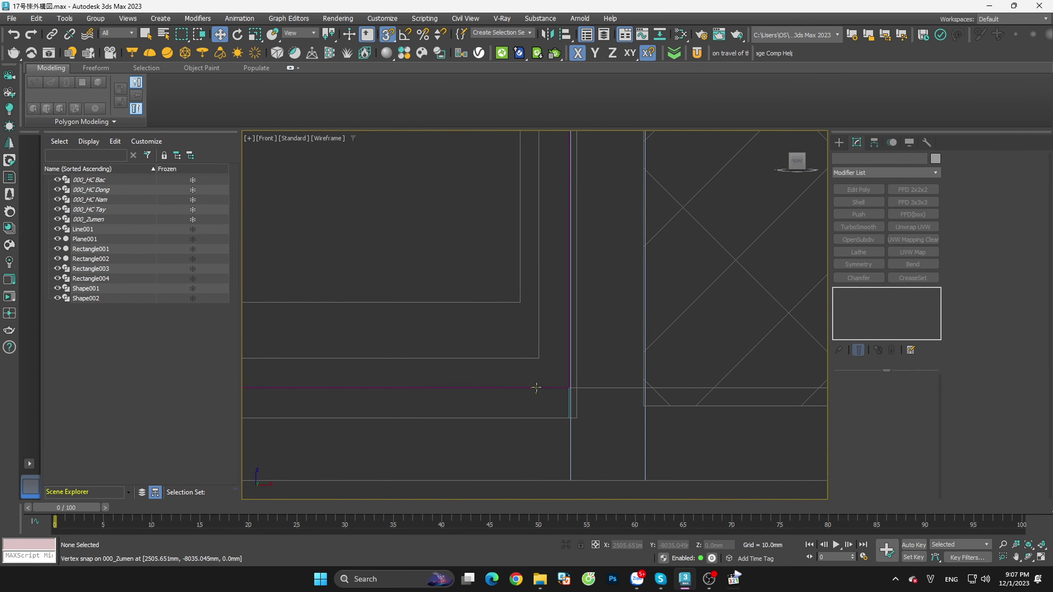
left_click(534, 358, "ctrl")
key("alt+q")
middle_click_drag(574, 387, 684, 382, "alt")
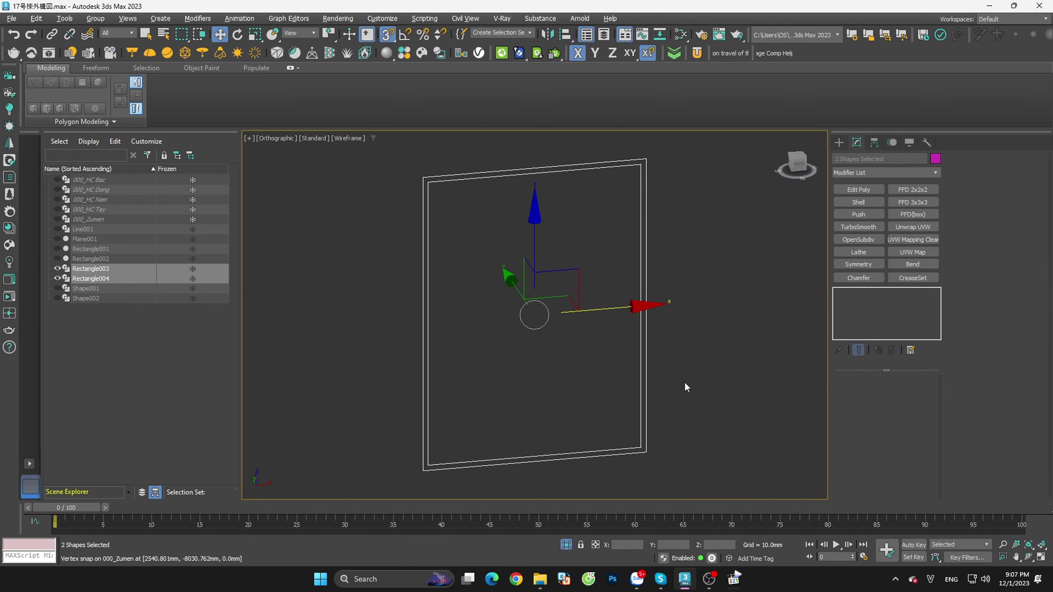
key("s")
key("s")
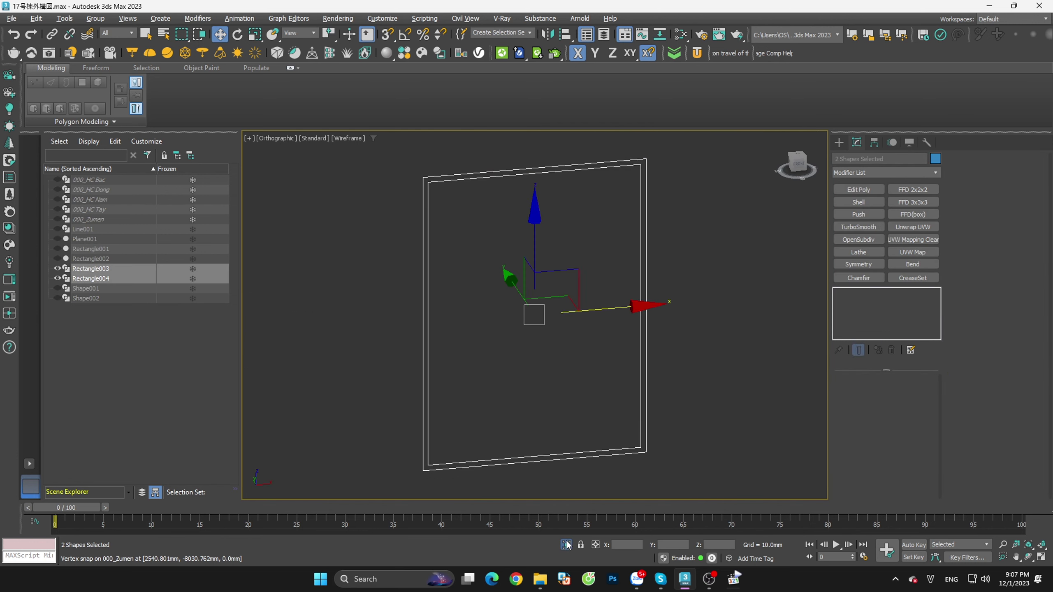
key("alt+q")
scroll(639, 449, "up", 2)
scroll(665, 445, "up", 2)
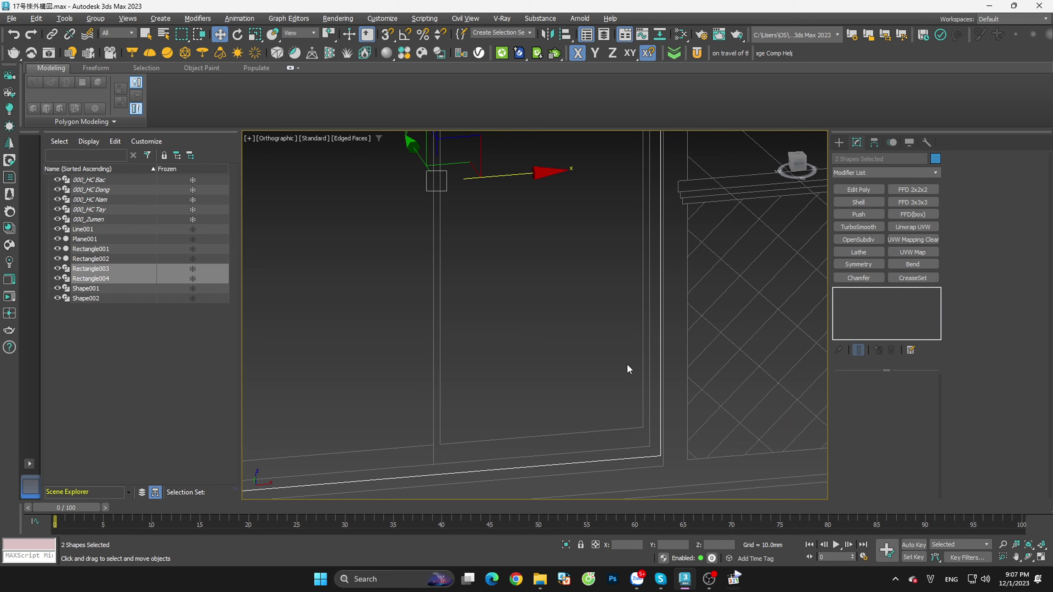
scroll(626, 364, "down", 5)
key("F3")
scroll(486, 154, "up", 3)
Step: Select Rectangle001–004, isolate them and frame them in Top view
scroll(486, 155, "up", 3)
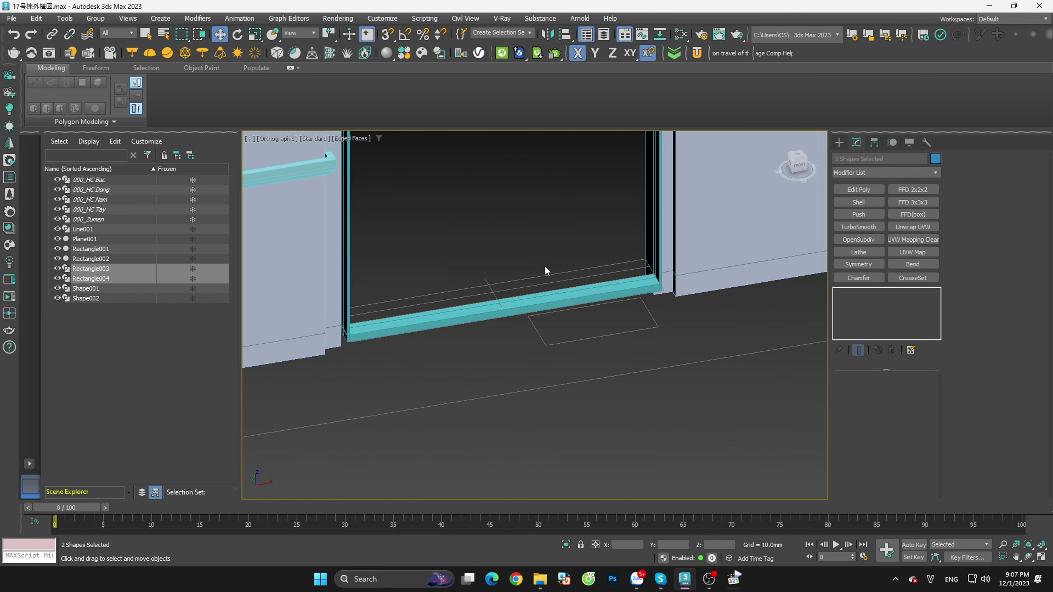
left_click_drag(642, 178, 543, 349, "ctrl")
key("s")
scroll(549, 365, "down", 3)
scroll(549, 365, "up", 3)
left_click(523, 195, "ctrl")
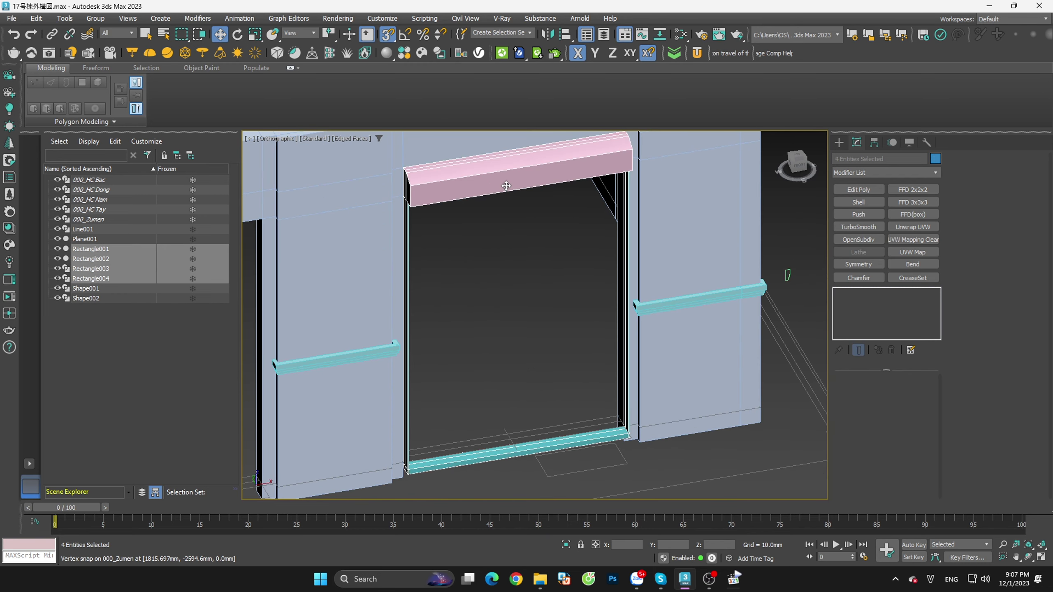
key("alt+q")
key("t")
key("z")
Step: Move the two door rectangles in depth onto the lintel beam's corner
mouse_move(436, 390)
left_mouse_down()
mouse_move(548, 461)
mouse_move(558, 223)
left_mouse_up()
scroll(558, 223, "up", 5)
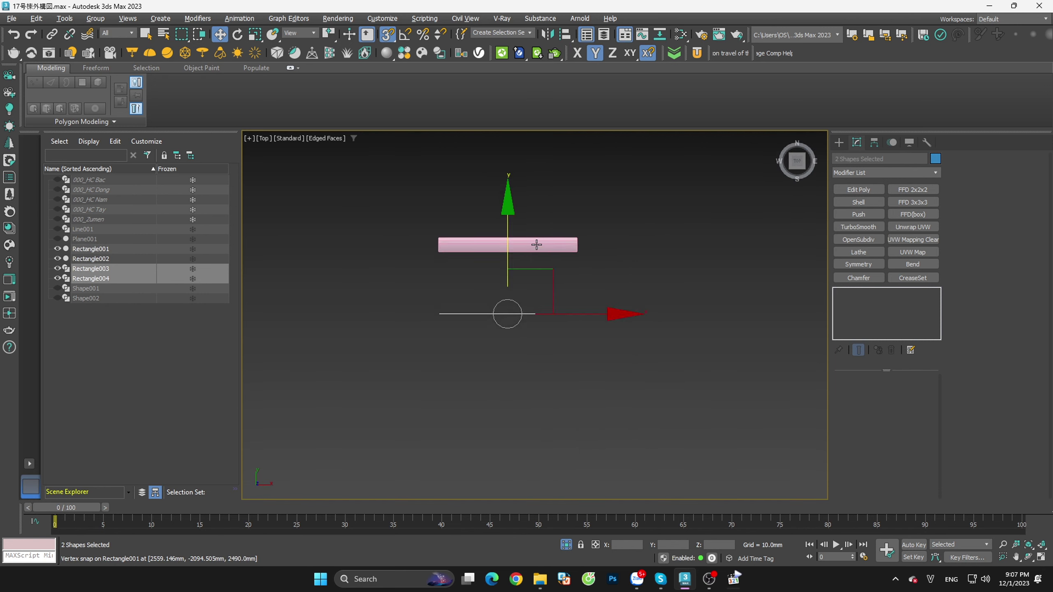
scroll(535, 239, "up", 3)
key("s")
key("s")
left_click_drag(457, 364, 653, 288)
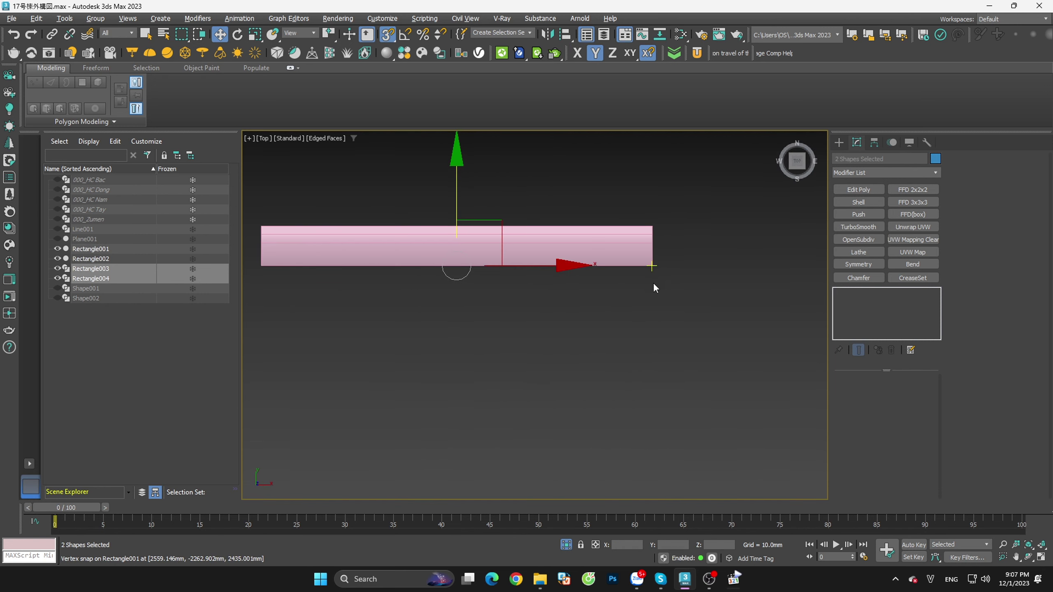
Step: Select all four rectangles and unhide the 000_Zumen floor plan
left_click(486, 375)
scroll(720, 424, "down", 5)
left_click_drag(720, 424, 434, 295)
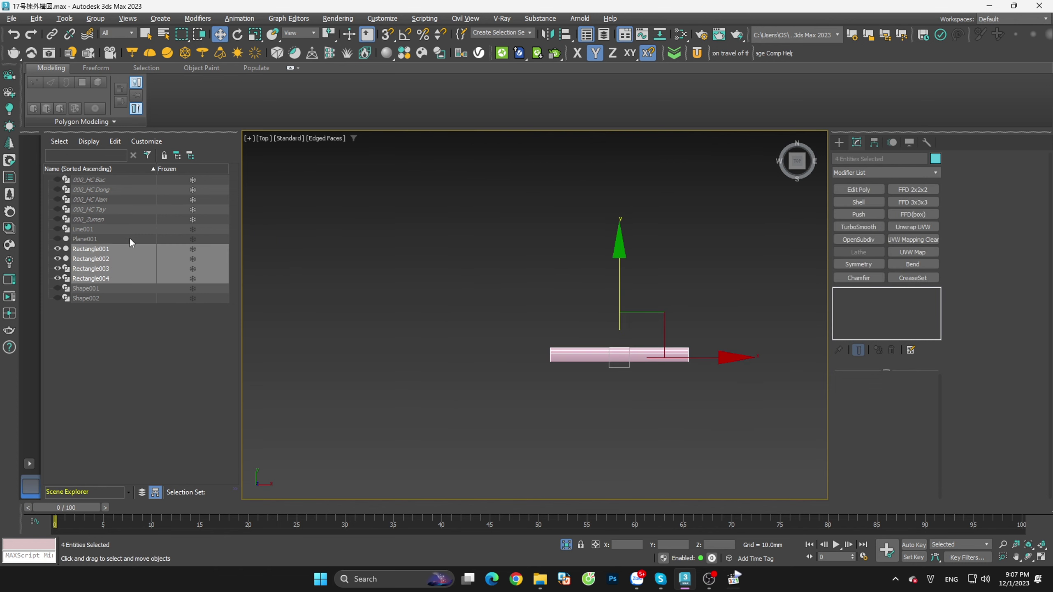
left_click(112, 219, "ctrl")
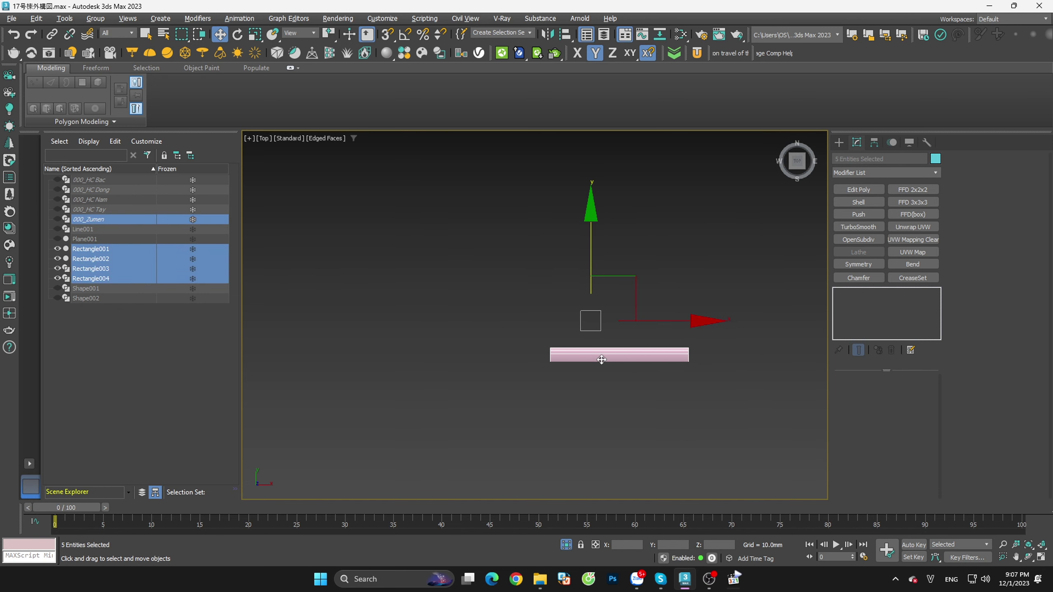
left_click(641, 366)
scroll(574, 353, "up", 5)
scroll(528, 339, "up", 5)
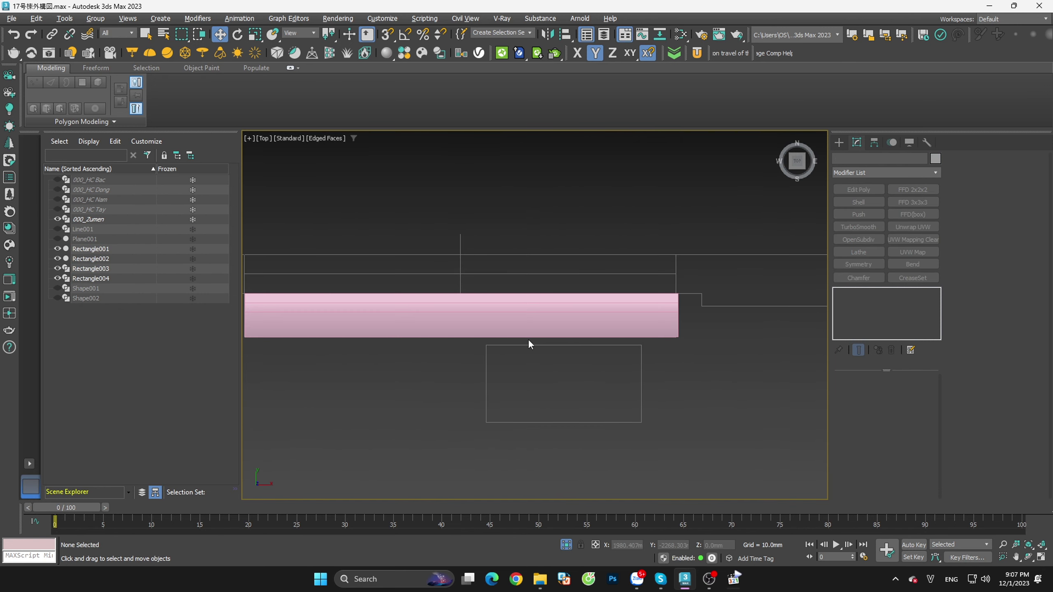
Step: Vertex-snap the four rectangles onto the 000_Zumen plan in wireframe, then reselect them
key("F3")
key("s")
scroll(639, 419, "down", 2)
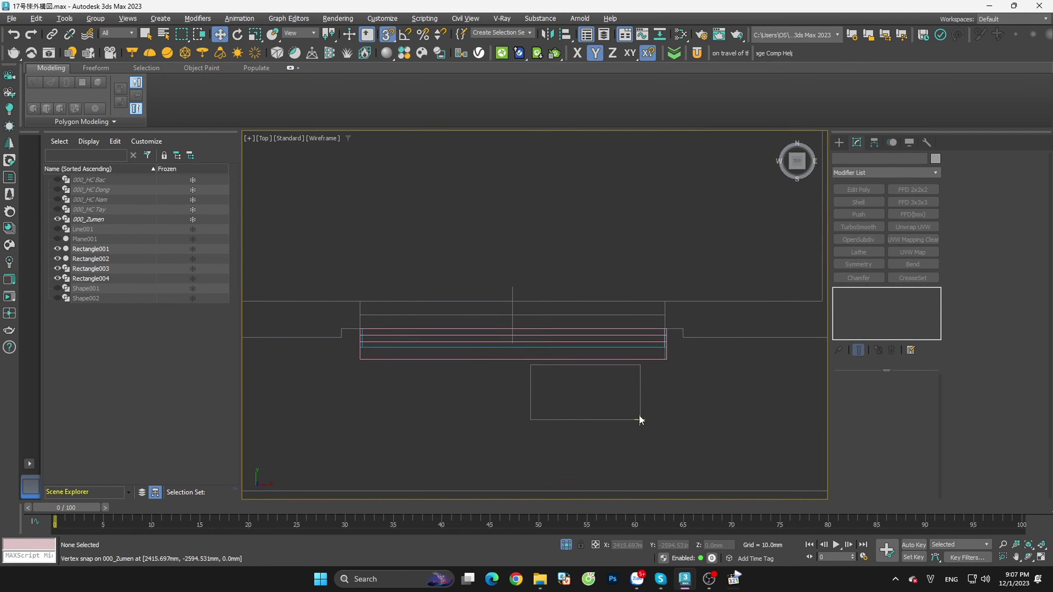
key("ctrl+a")
left_click_drag(513, 348, 513, 197)
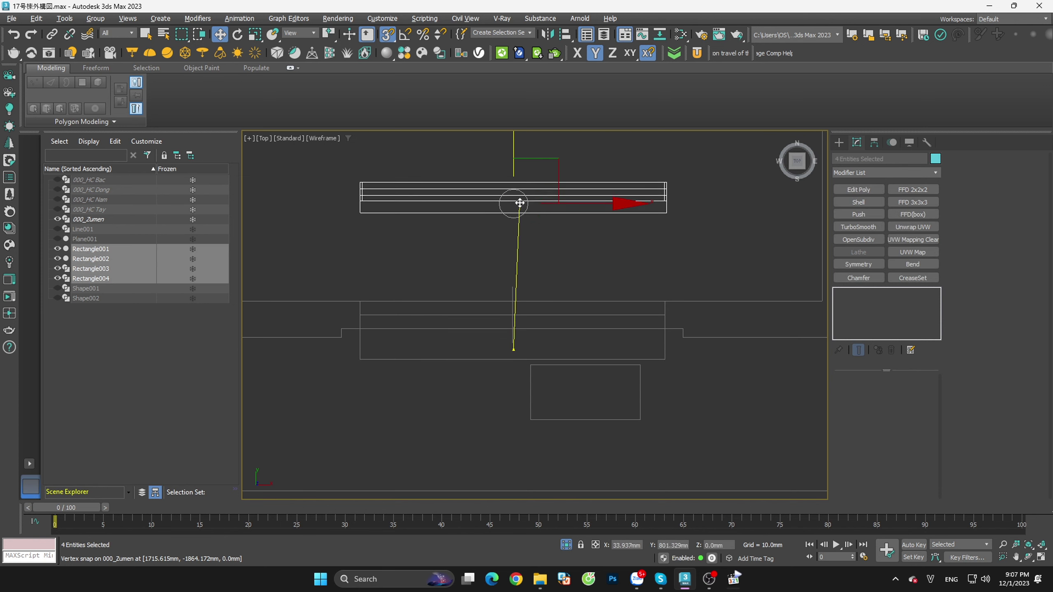
key("ctrl+z")
key("s")
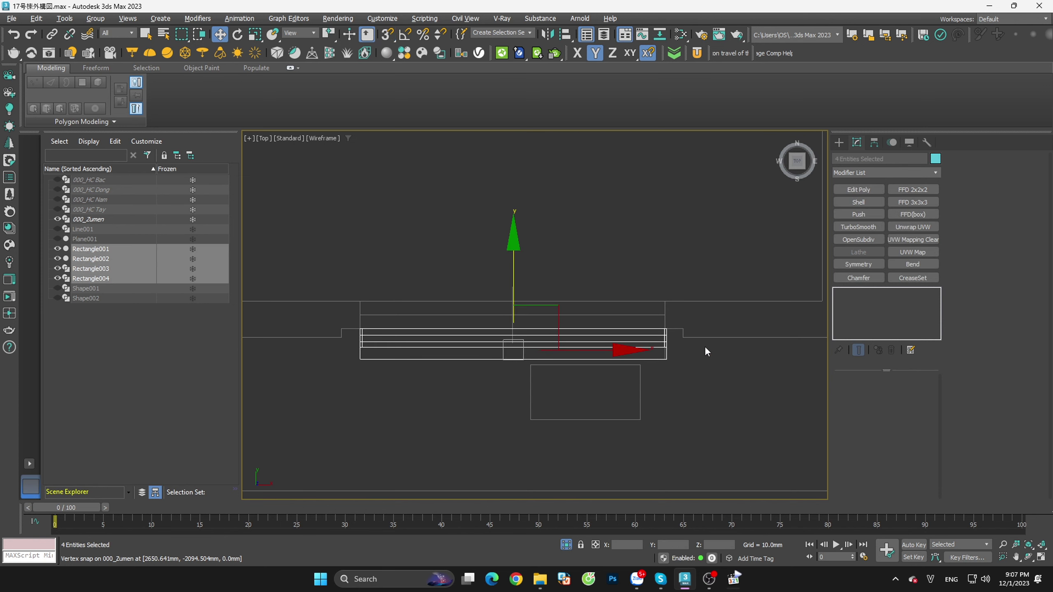
left_click(707, 347)
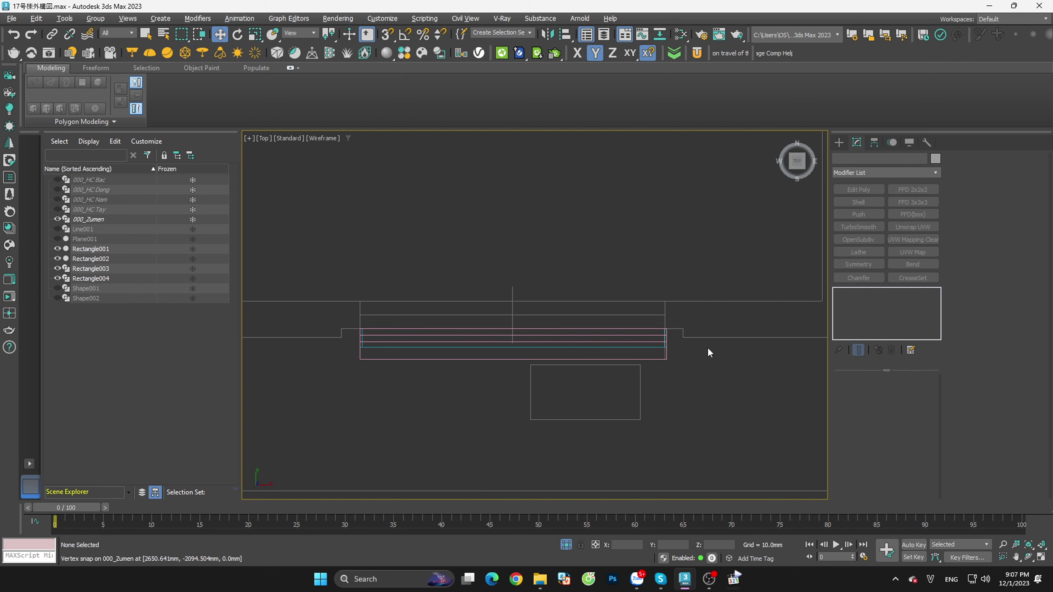
left_click_drag(718, 273, 318, 422)
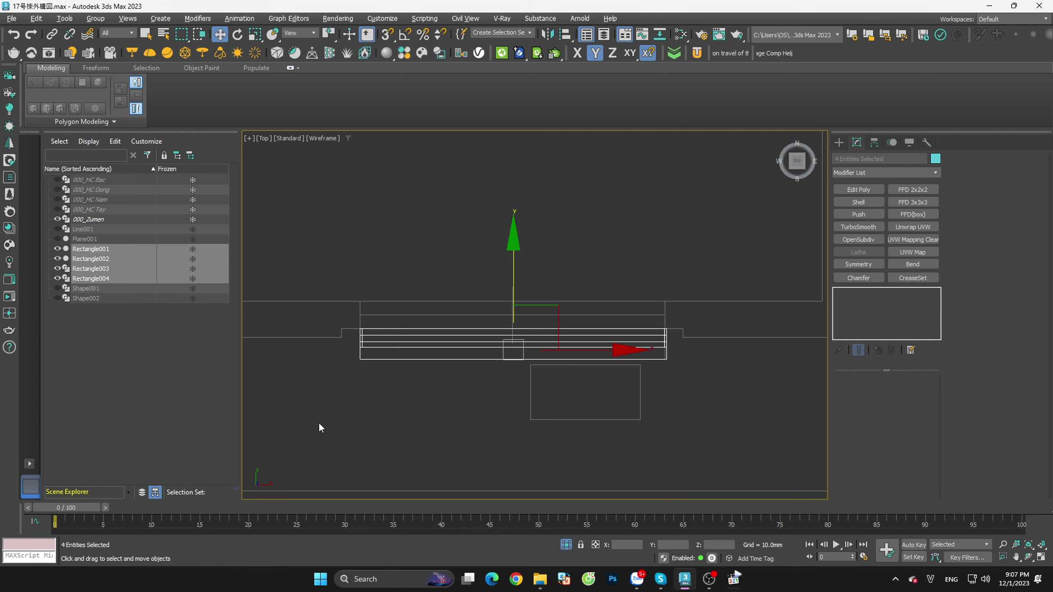
mouse_move(319, 422)
middle_mouse_down("alt")
mouse_move(443, 426)
mouse_move(452, 405)
mouse_move(497, 373)
middle_mouse_up("alt")
Step: Select the door-leaf outlines Rectangle004 and Rectangle003 in the shaded view
key("F3")
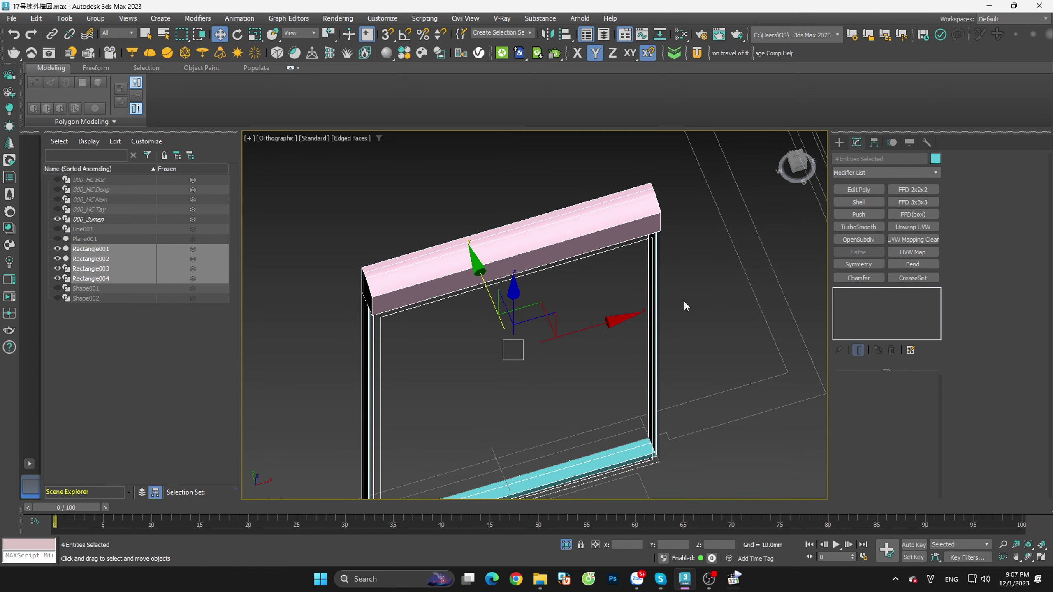
mouse_move(683, 301)
middle_mouse_down("alt")
mouse_move(686, 325)
mouse_move(692, 303)
middle_mouse_up("alt")
left_click(692, 303)
scroll(622, 215, "up", 5)
key("s")
scroll(622, 216, "down", 2)
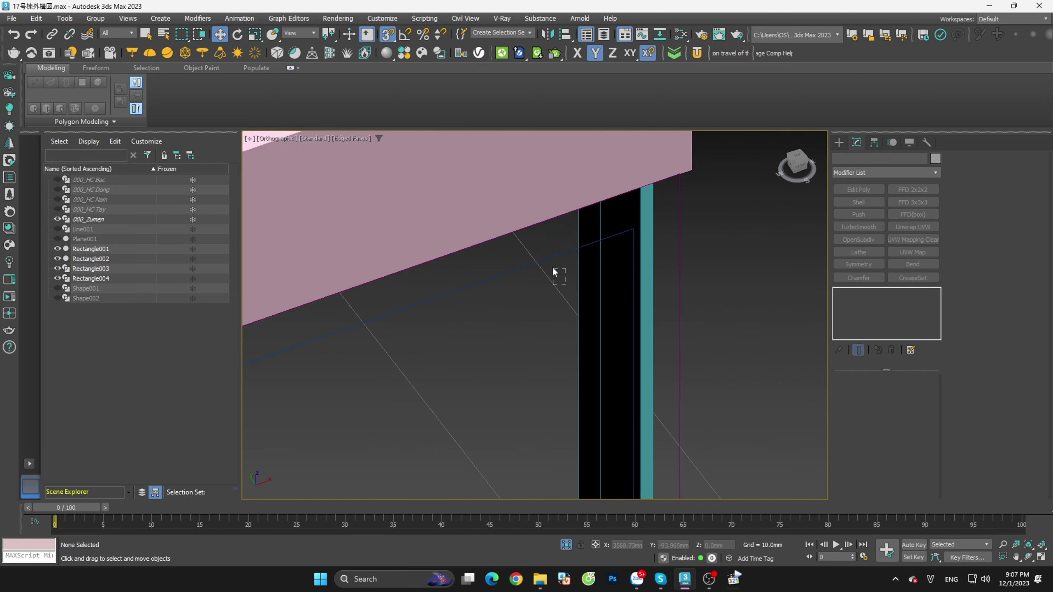
left_click(535, 249)
scroll(535, 249, "down", 5)
scroll(578, 254, "down", 2)
middle_click_drag(579, 254, 570, 247, "alt")
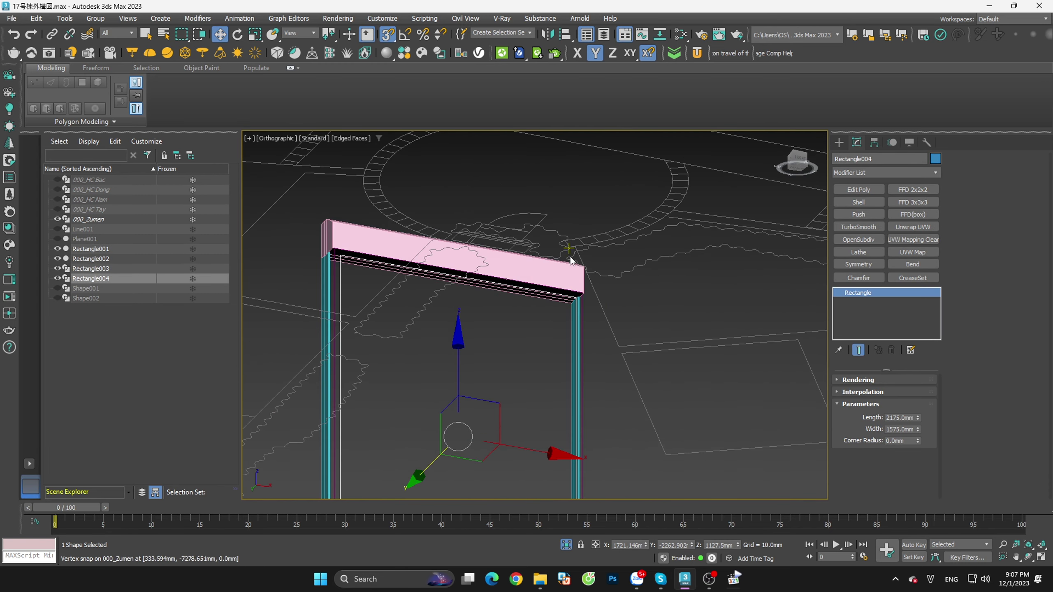
scroll(594, 298, "up", 5)
mouse_move(595, 298)
middle_mouse_down("alt")
mouse_move(627, 327)
mouse_move(606, 322)
middle_mouse_up("alt")
left_click(598, 320, "ctrl")
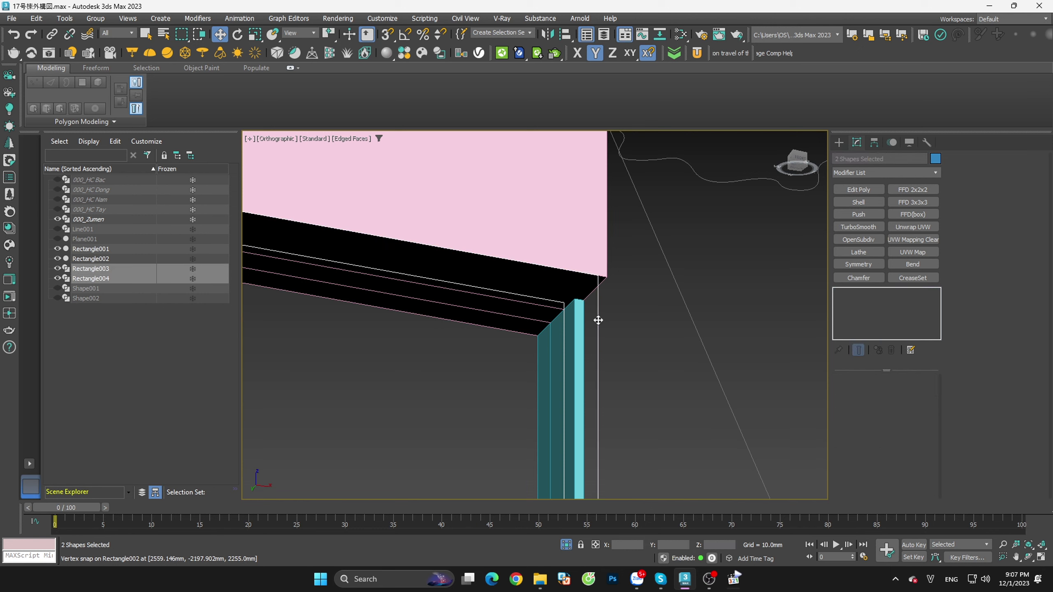
key("z")
Step: Convert Rectangle003 and Rectangle004 to Editable Spline
key("t")
key("z")
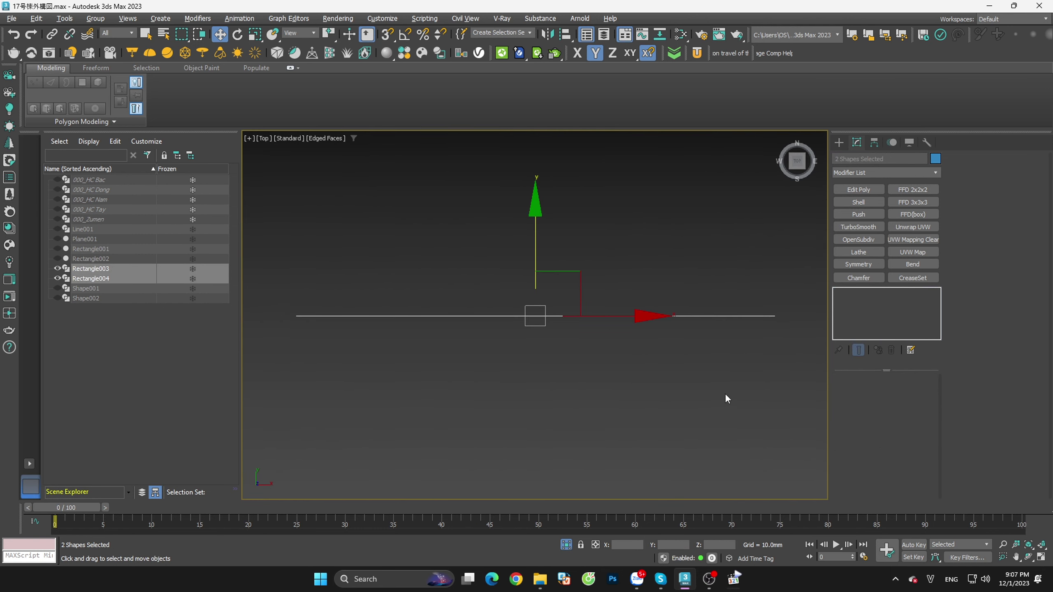
scroll(724, 395, "down", 5)
left_click(721, 384)
middle_click_drag(727, 382, 747, 280, "alt")
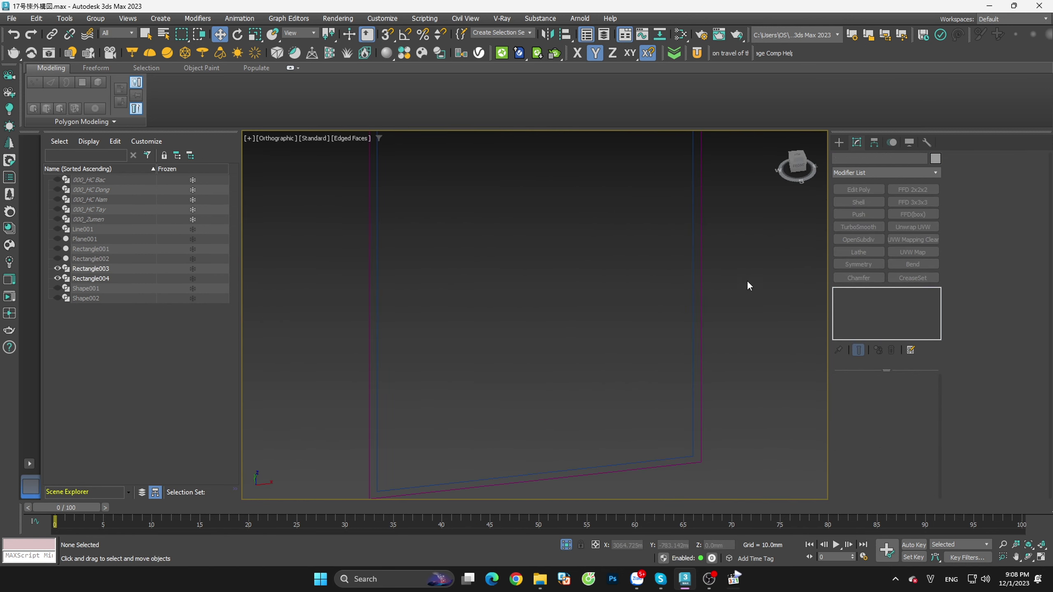
key("ctrl+z")
right_click(807, 282)
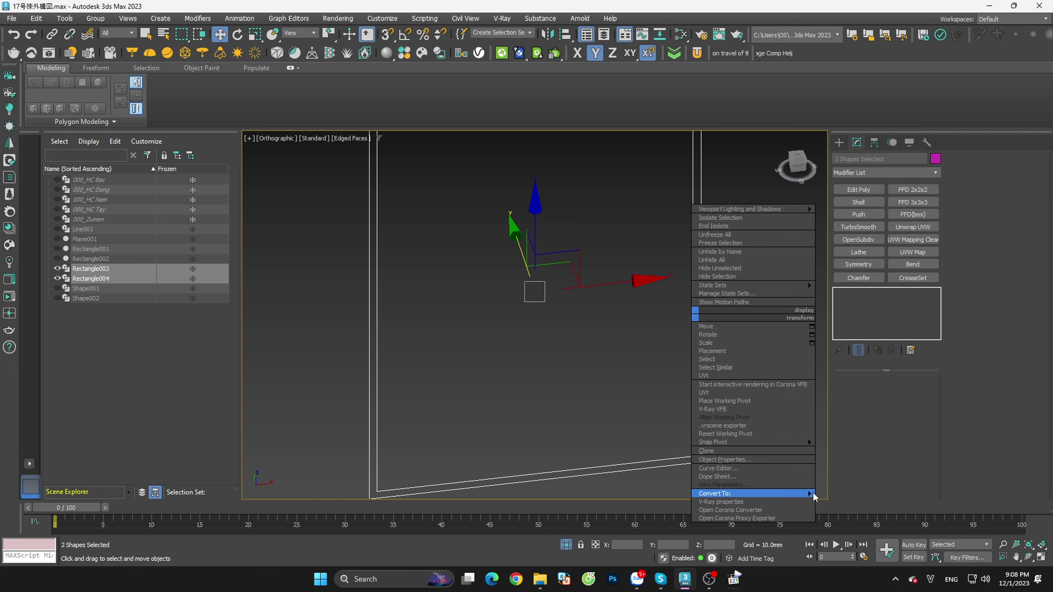
left_click(853, 492)
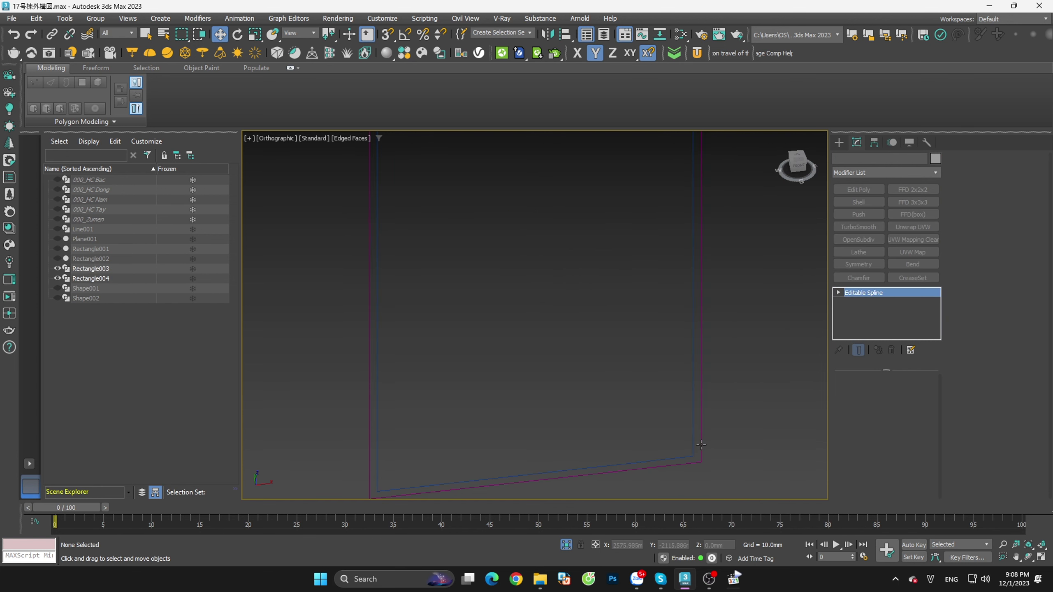
Step: Attach Rectangle004 into Rectangle003 and end isolation to show all objects
key("q")
key("s")
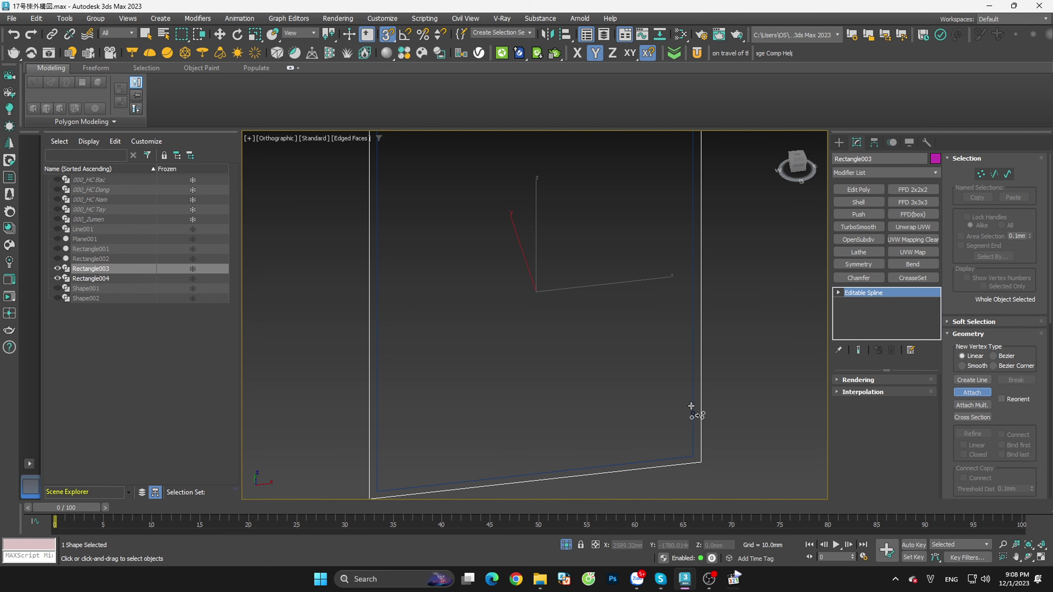
left_click(690, 406)
key("w")
left_click(736, 387)
left_click(700, 420)
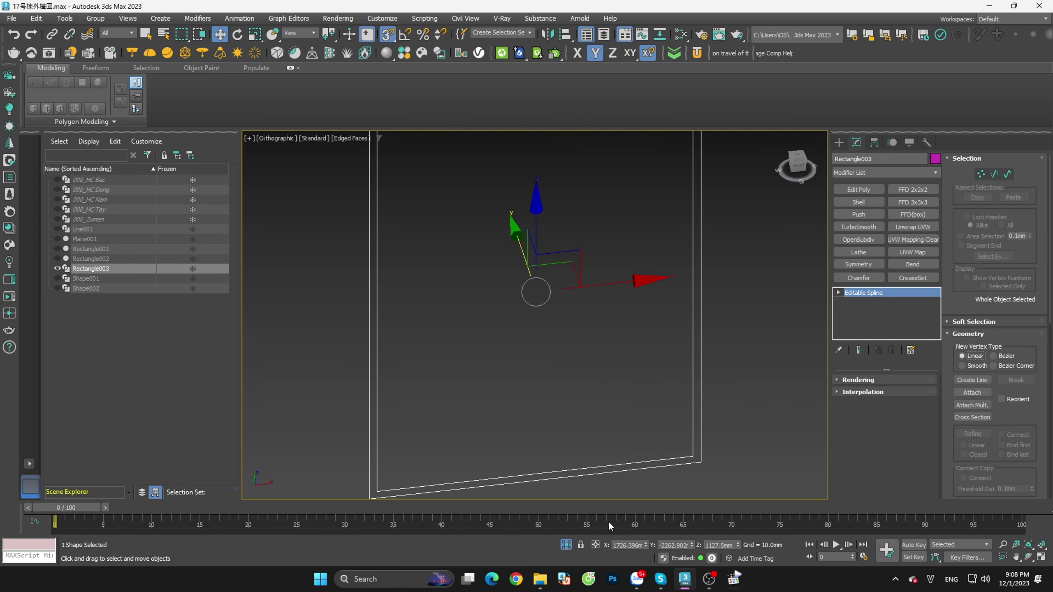
left_click(566, 544)
Step: Isolate the four door-frame pieces in a wireframe Top view with snaps on
left_click_drag(564, 311, 678, 459)
key("alt+q")
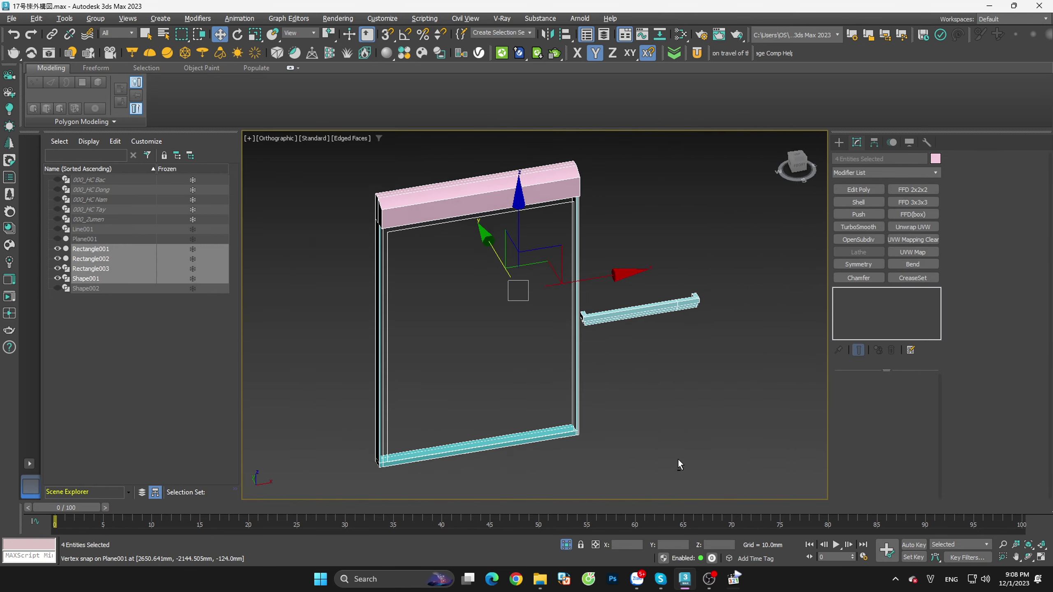
middle_click_drag(678, 458, 673, 485, "alt")
key("t")
left_click(735, 356)
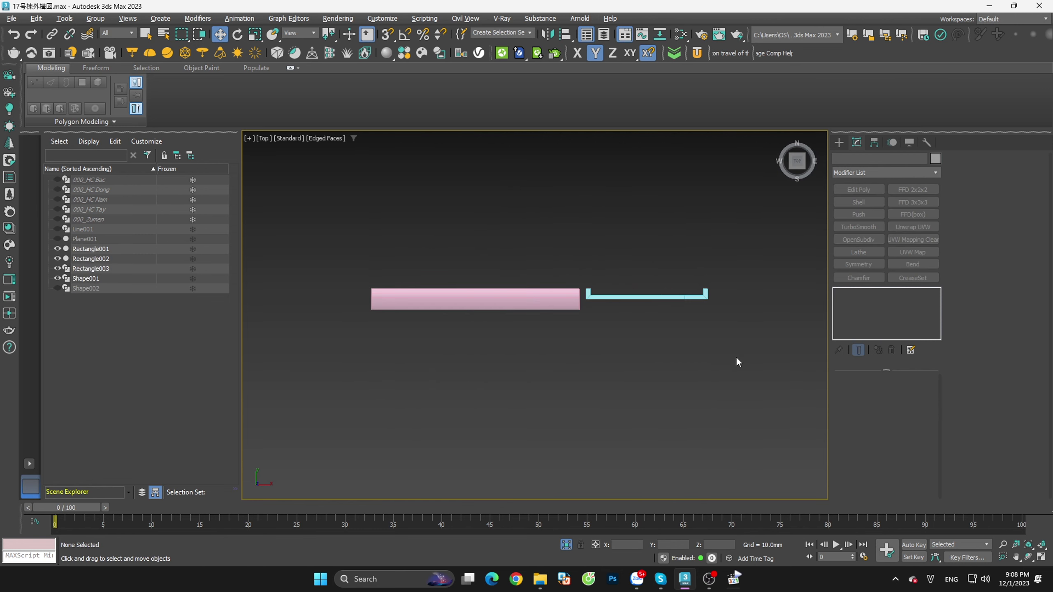
key("F3")
scroll(517, 290, "up", 10)
key("s")
scroll(599, 365, "down", 5)
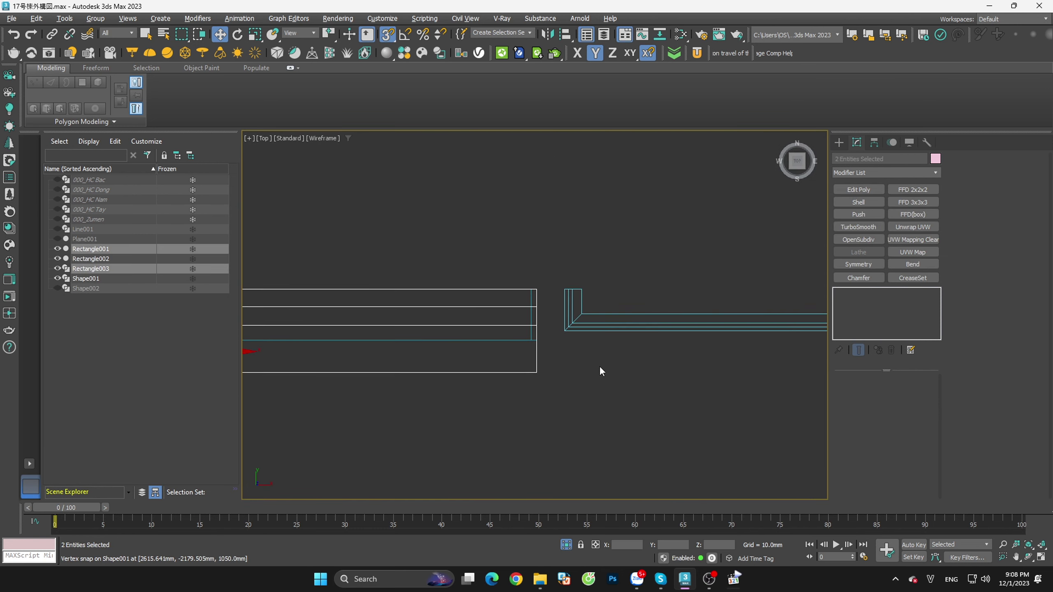
Step: Select Rectangle003, unhide the 000_Zumen plan and shift the outline along plan depth
mouse_move(486, 238)
left_mouse_down()
mouse_move(442, 345)
mouse_move(743, 372)
left_mouse_up()
scroll(633, 357, "down", 5)
scroll(442, 331, "up", 5)
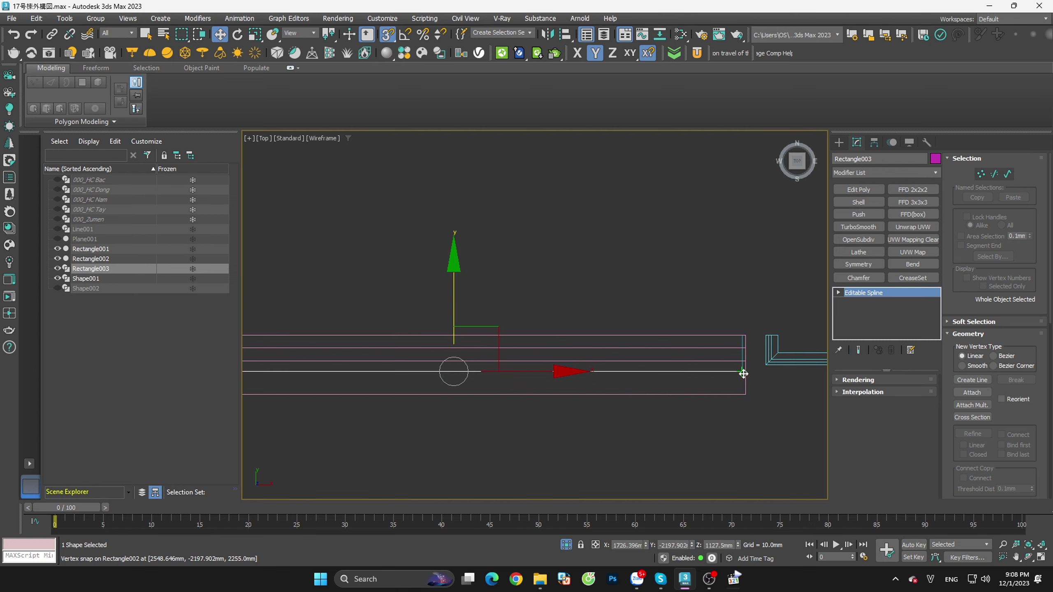
left_click(57, 219)
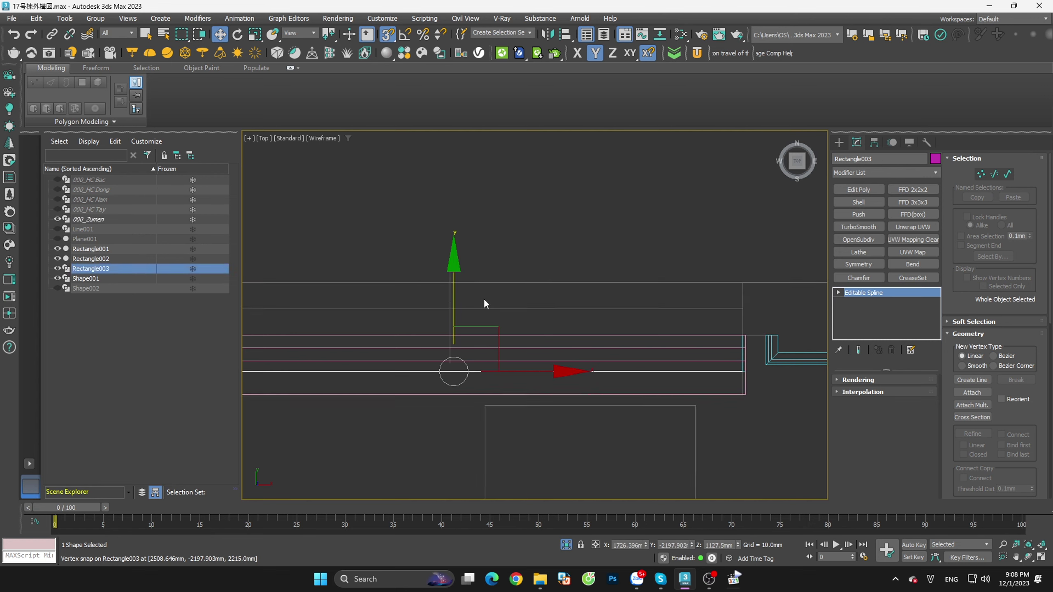
scroll(484, 298, "down", 5)
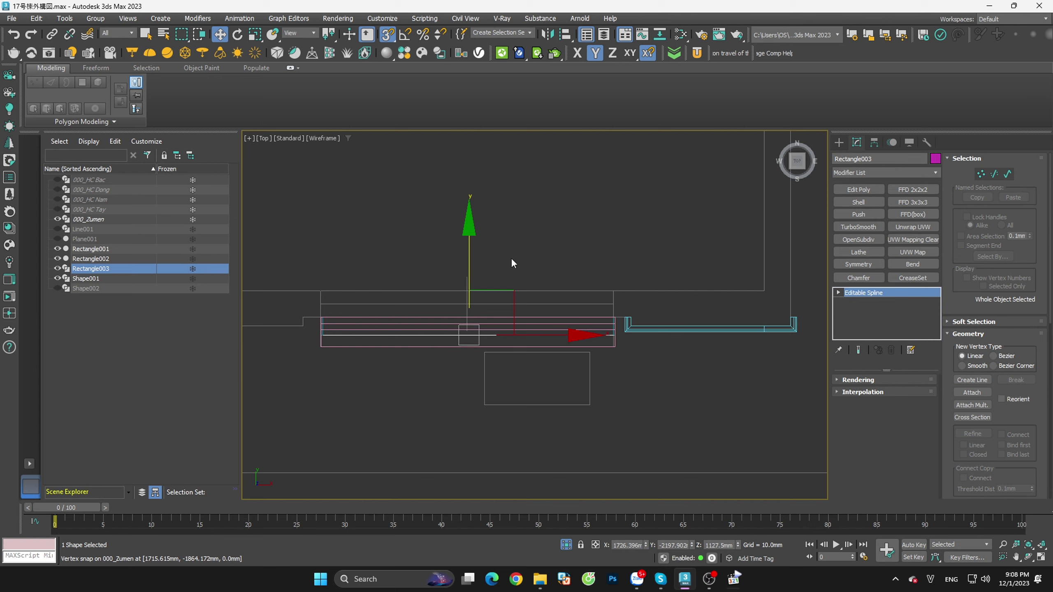
key("s")
left_click_drag(471, 267, 605, 241)
Step: Snap Rectangle003 along Y onto Shape001's vertex in plan
key("s")
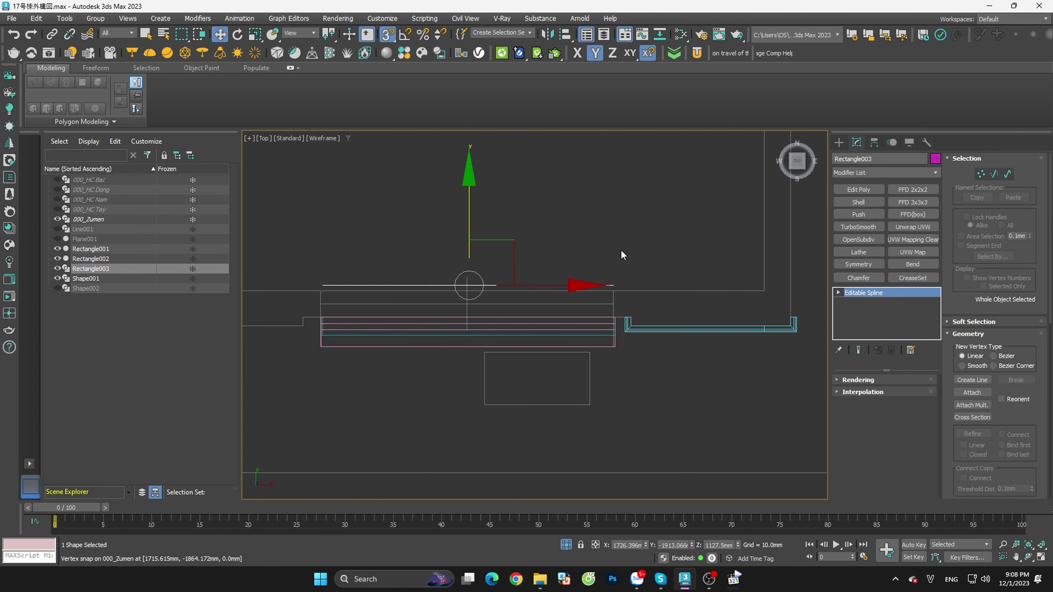
left_click_drag(592, 307, 518, 327)
key("s")
left_click_drag(472, 292, 567, 397)
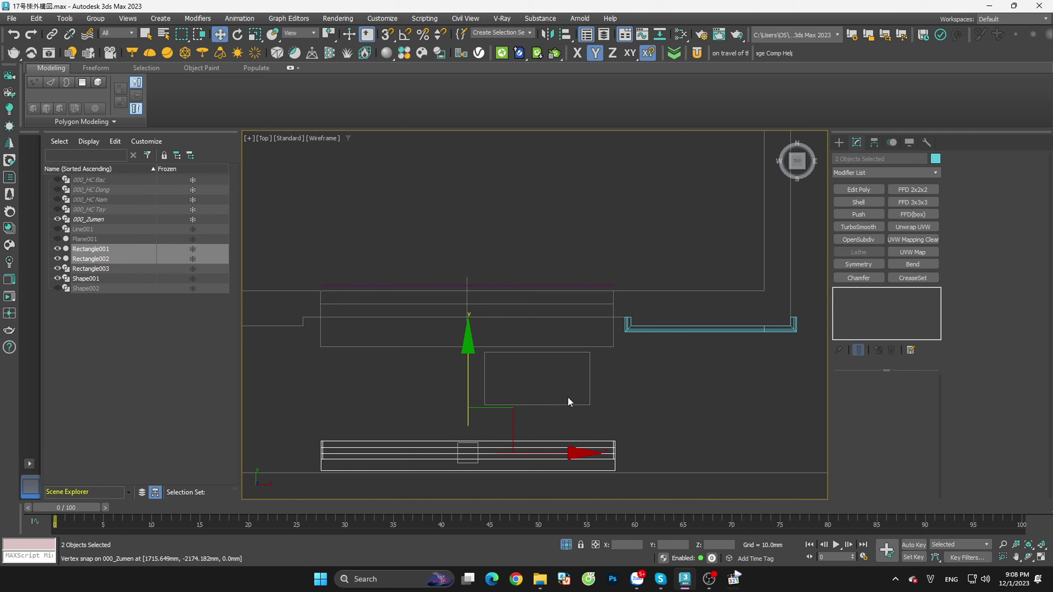
key("ctrl+z")
key("ctrl+z")
key("s")
key("ctrl+z")
scroll(498, 265, "up", 2)
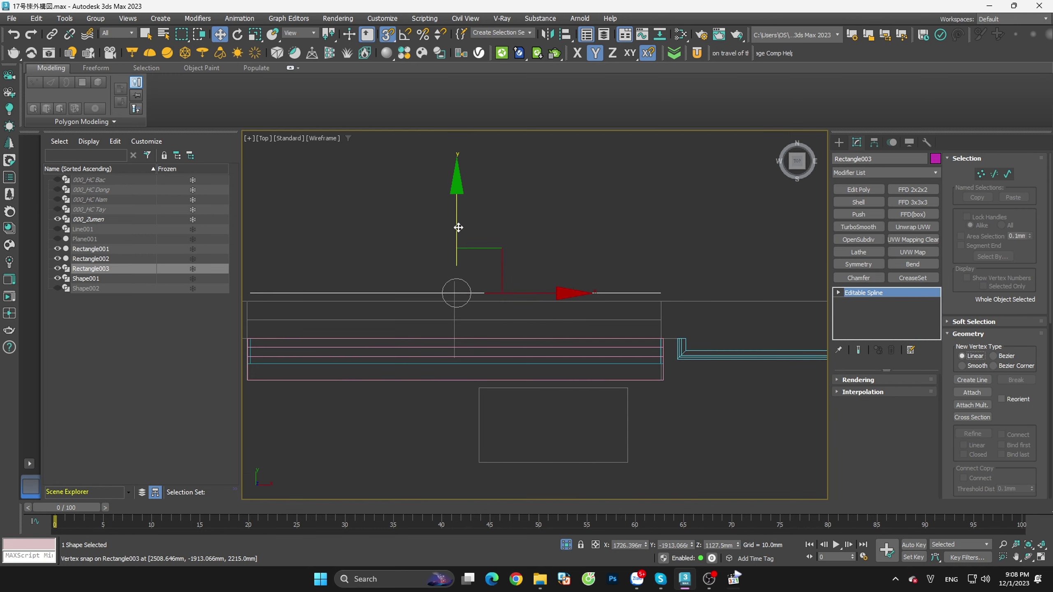
left_click_drag(458, 227, 662, 338)
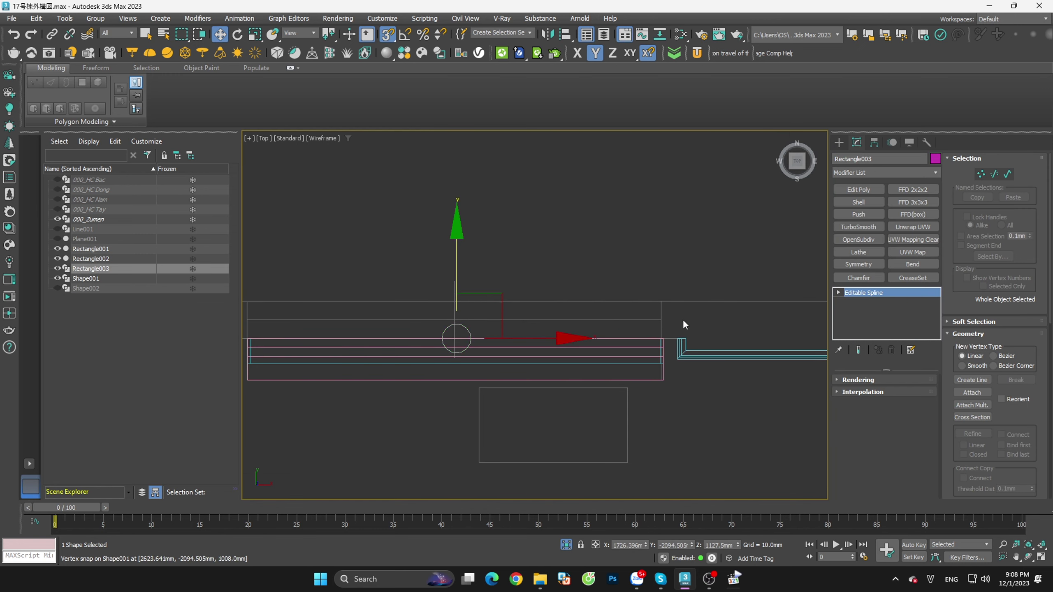
Step: Add a Shell to Rectangle003 with Outer Amount 0 and Inner Amount 43.61mm
left_click(869, 201)
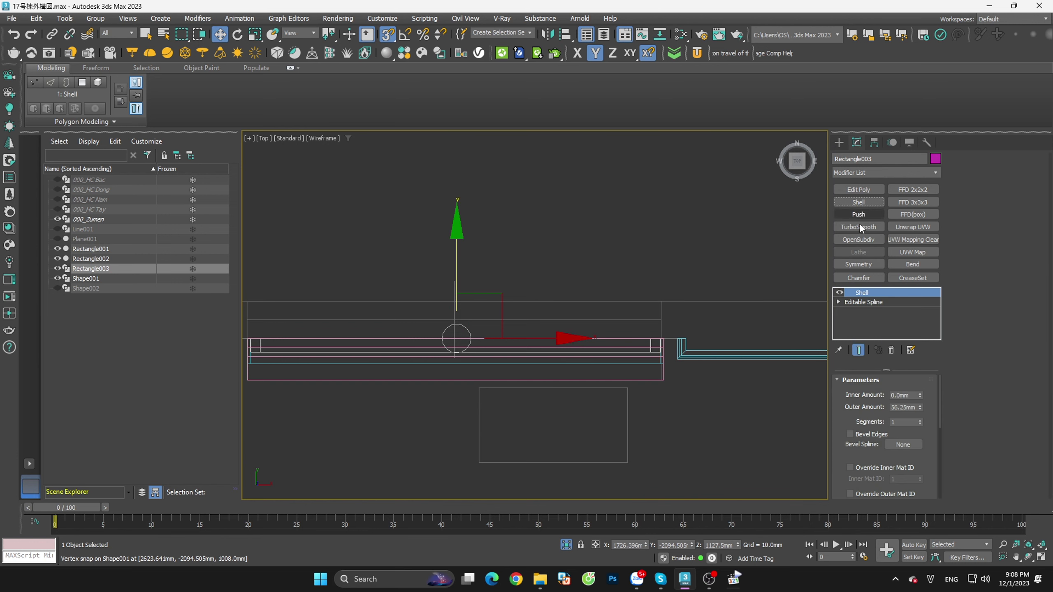
right_click(919, 408)
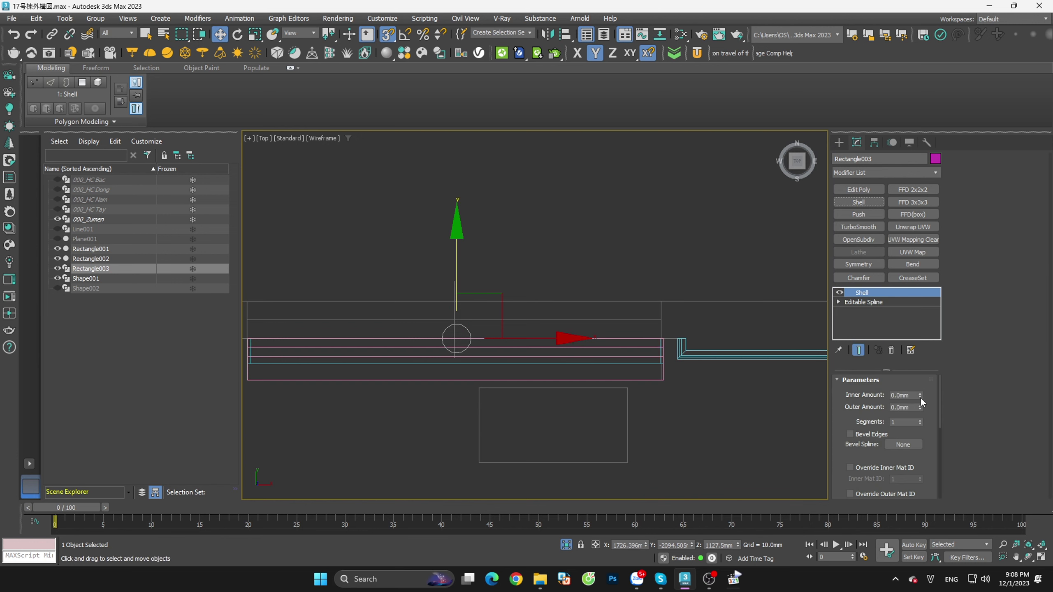
mouse_move(919, 394)
left_mouse_down()
mouse_move(460, 515)
mouse_move(431, 291)
left_mouse_up()
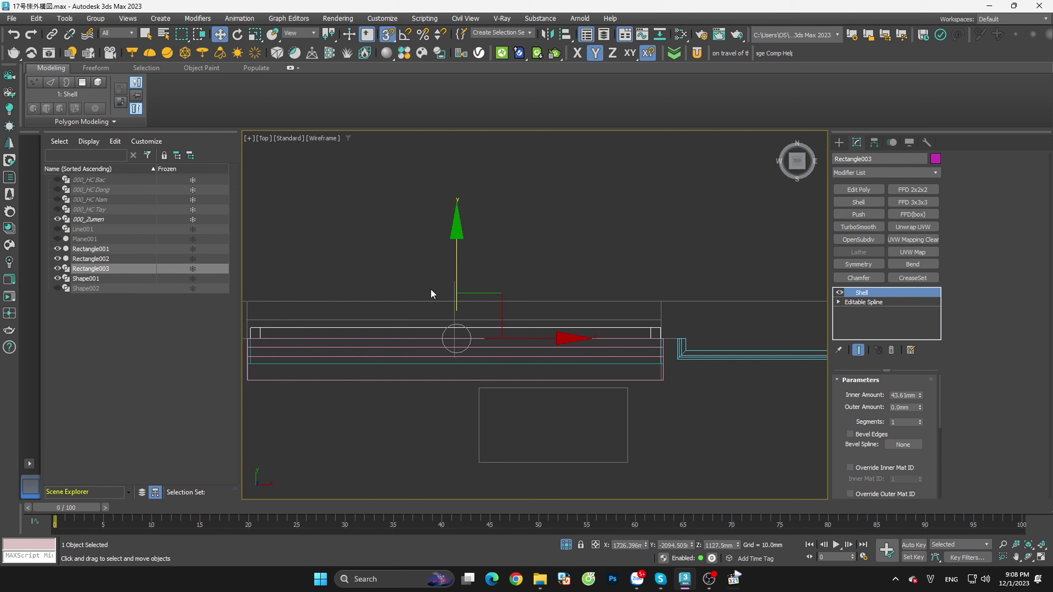
Step: Add Edit Poly and move the frame's back vertices deeper along Y
left_click(851, 190)
scroll(638, 274, "down", 3)
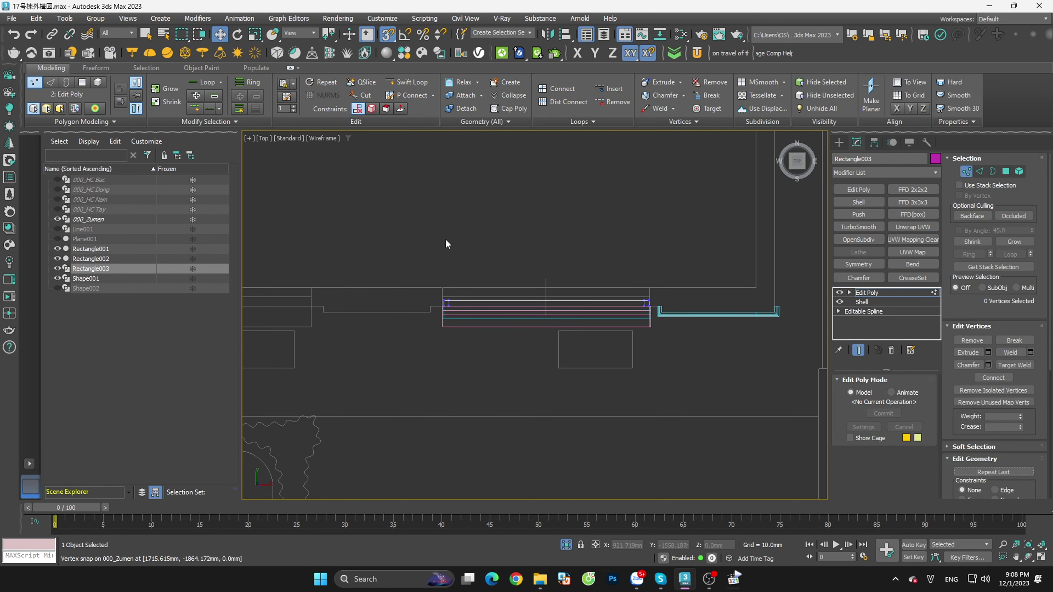
left_click_drag(365, 244, 727, 304)
scroll(615, 307, "up", 3)
left_click_drag(478, 315, 680, 288)
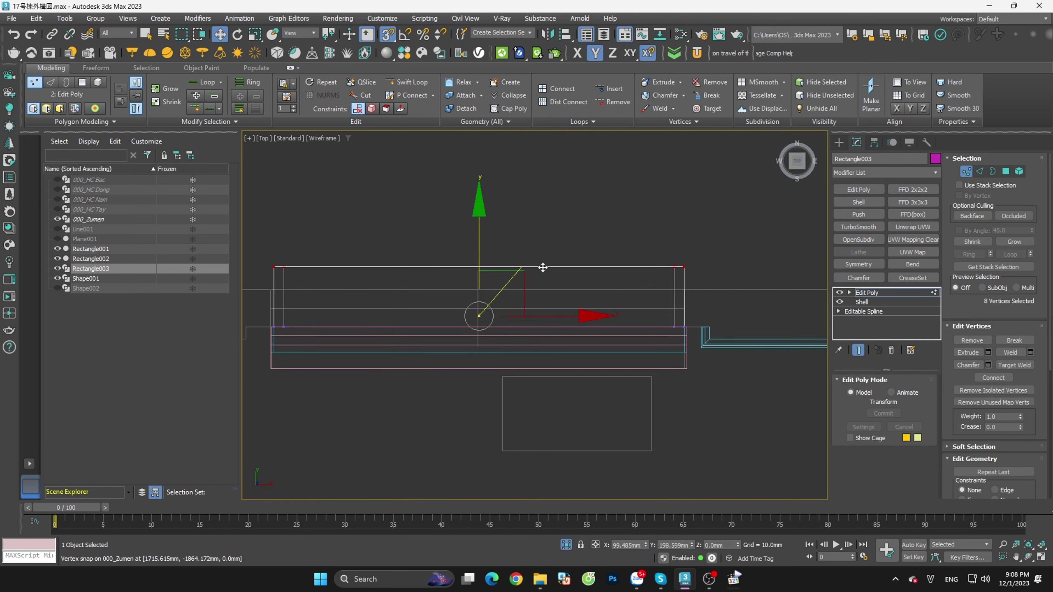
key("ctrl+d")
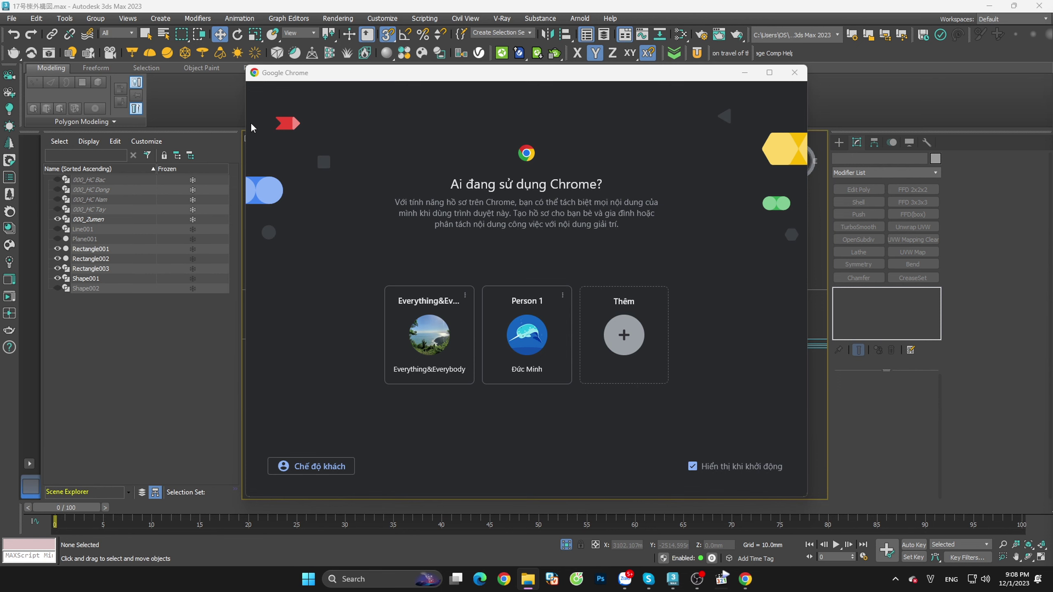
Step: Close the Chrome profile picker window to return to 3ds Max
left_click(470, 364)
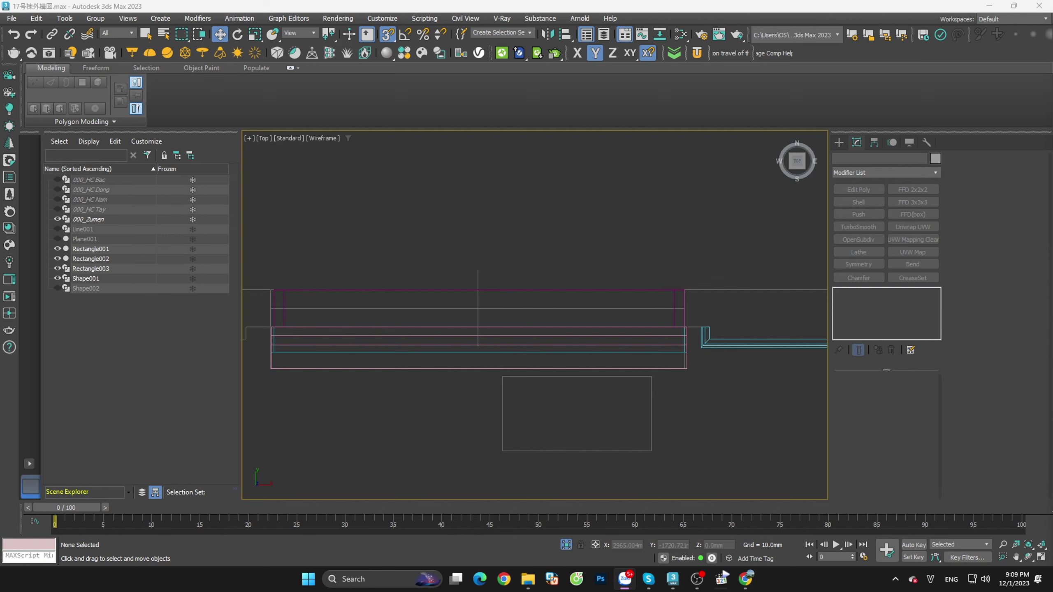
Step: View the shelled door frame with edged faces from the Front view
key("ctrl+alt+s")
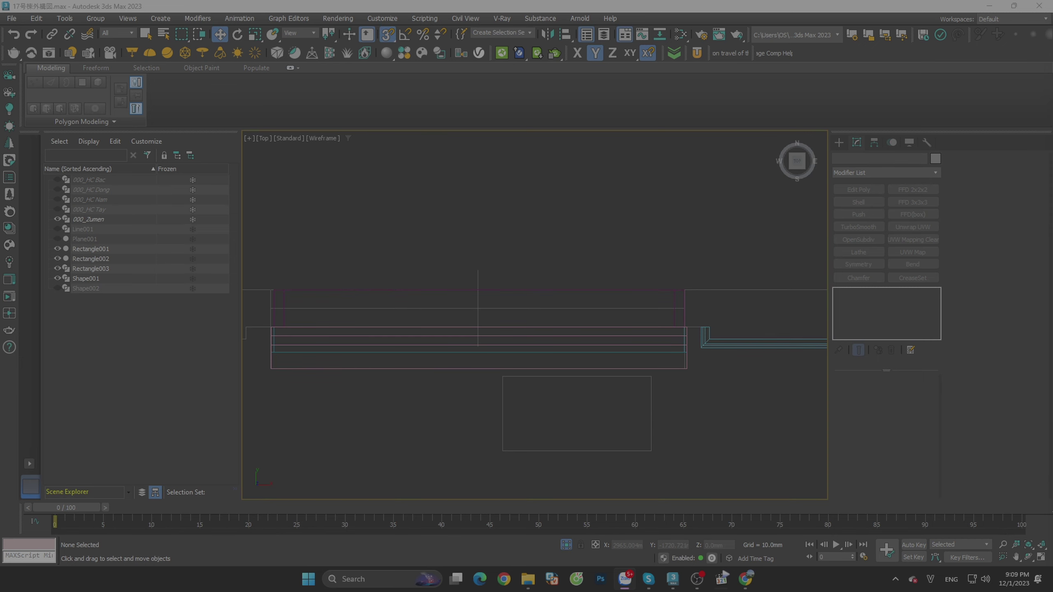
key("Escape")
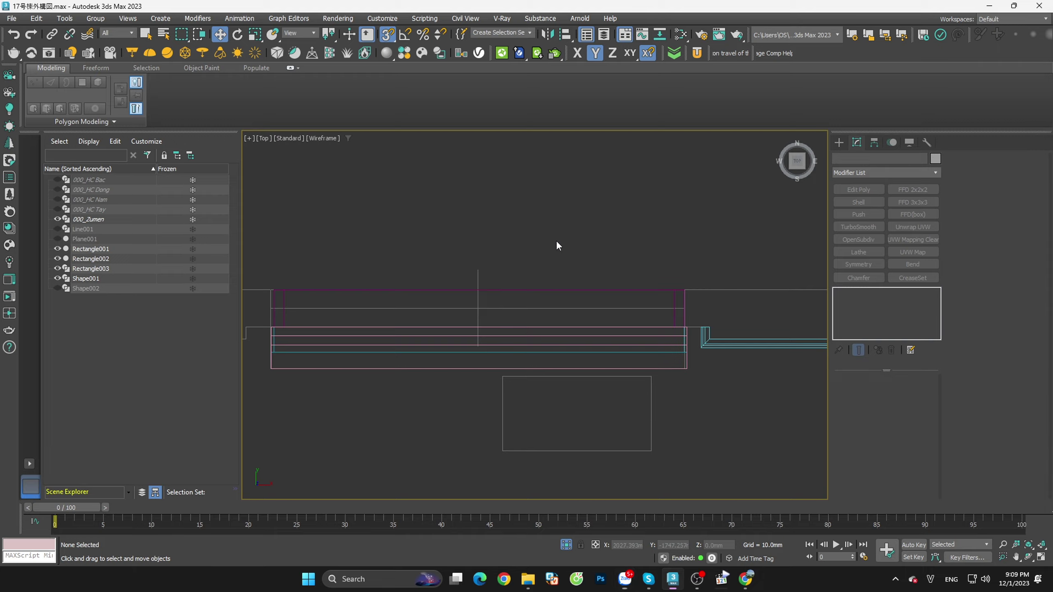
scroll(558, 243, "down", 5)
mouse_move(619, 267)
middle_mouse_down("alt")
mouse_move(634, 323)
mouse_move(654, 282)
middle_mouse_up("alt")
key("F3")
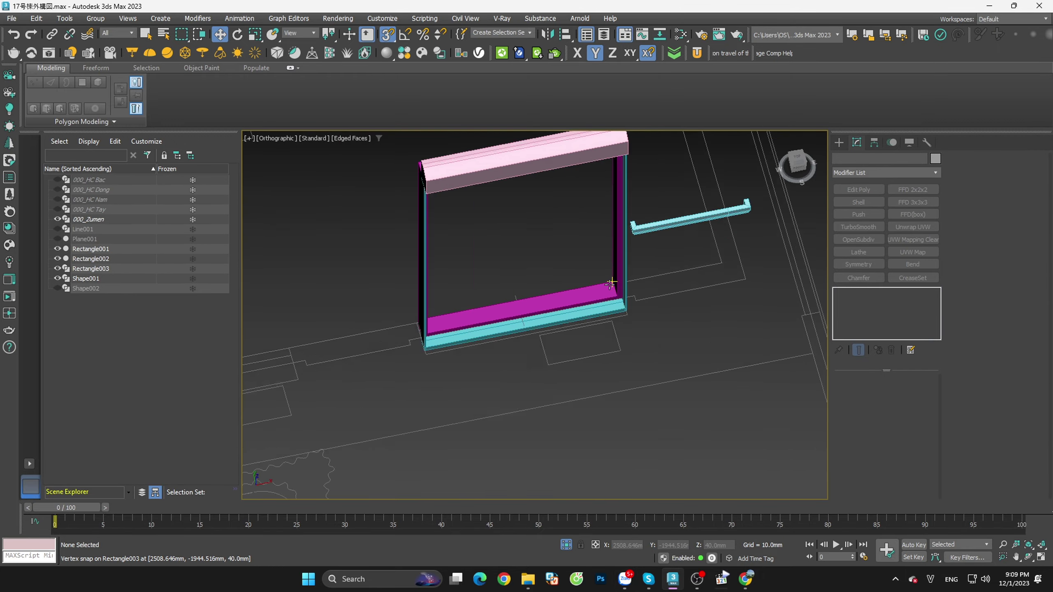
scroll(626, 352, "up", 5)
left_click(626, 353)
scroll(625, 357, "down", 5)
mouse_move(626, 357)
middle_mouse_down("alt")
mouse_move(664, 306)
mouse_move(559, 259)
middle_mouse_up("alt")
key("f")
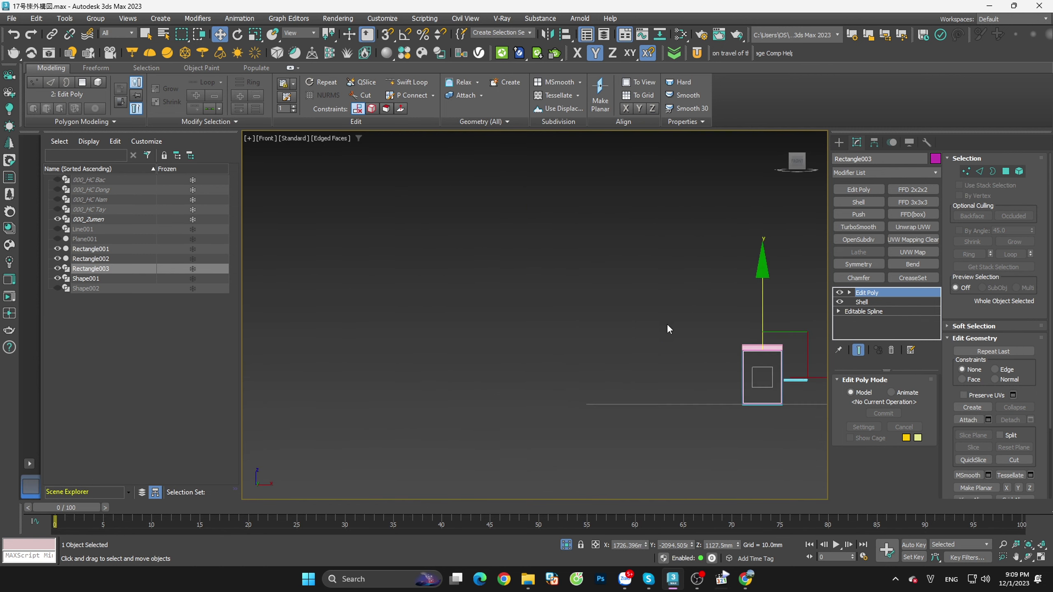
left_click(566, 365)
Step: End isolation to show the full front elevation around the door
left_click(569, 545)
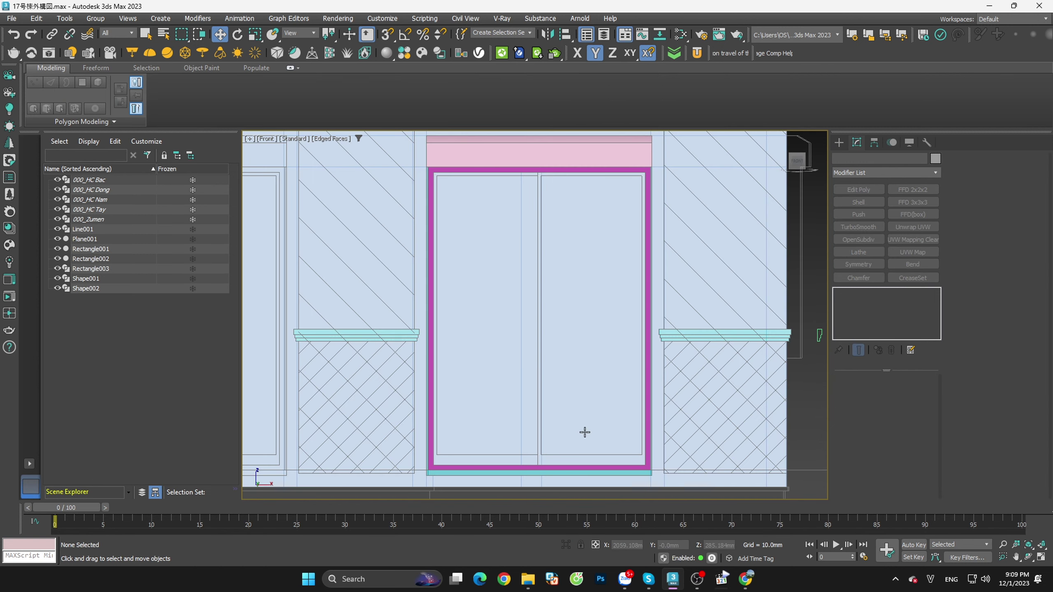
scroll(556, 358, "down", 2)
scroll(526, 416, "up", 2)
scroll(573, 397, "up", 4)
scroll(573, 396, "down", 2)
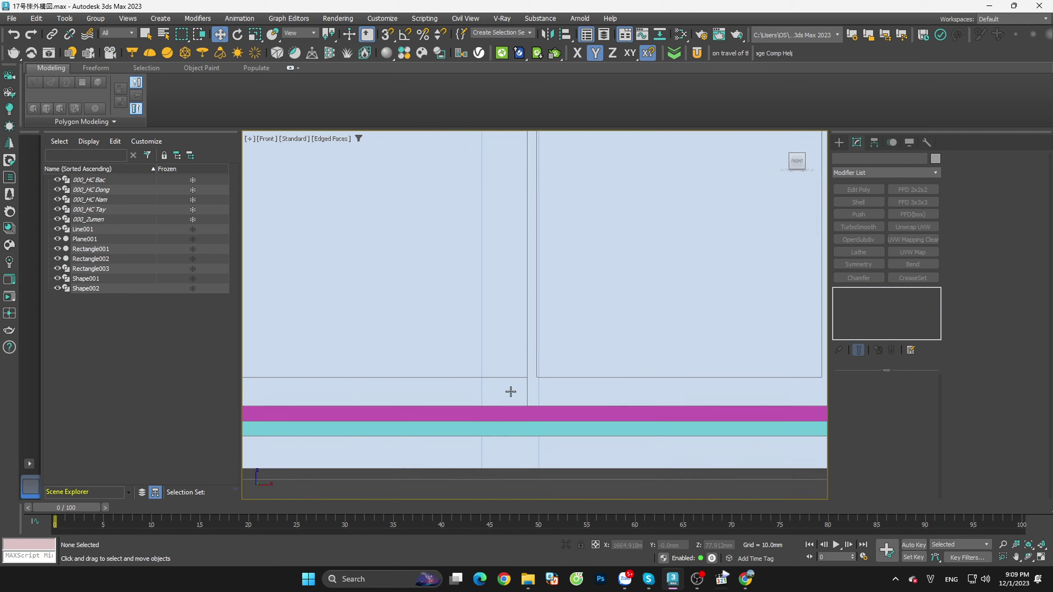
scroll(513, 393, "down", 3)
scroll(589, 308, "down", 2)
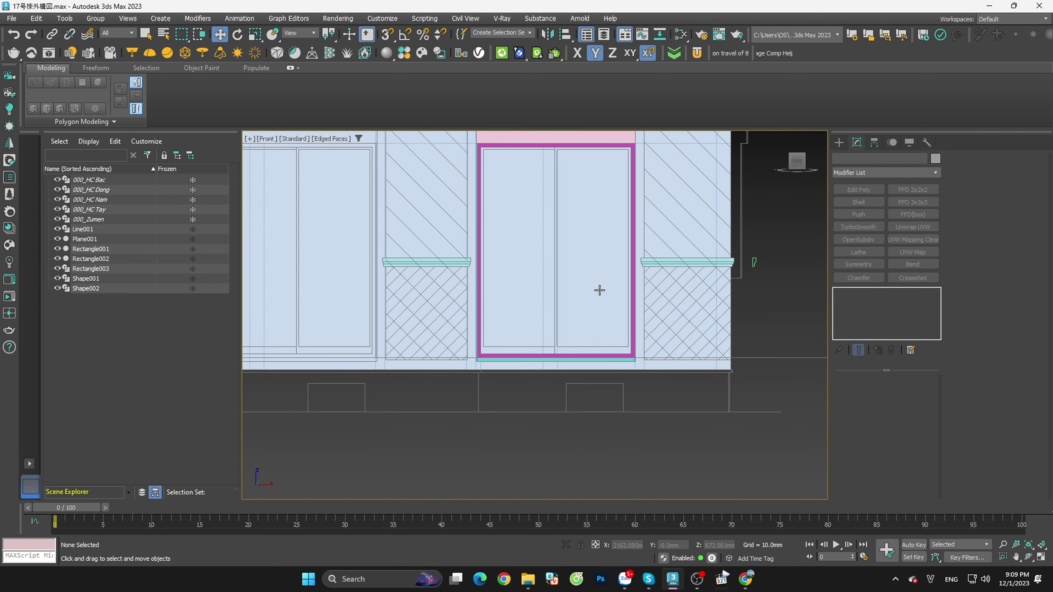
scroll(599, 289, "up", 2)
scroll(601, 205, "down", 1)
Step: Start the Rectangle shape tool with snapping on, then cancel it and reframe the Front view
left_click(838, 143)
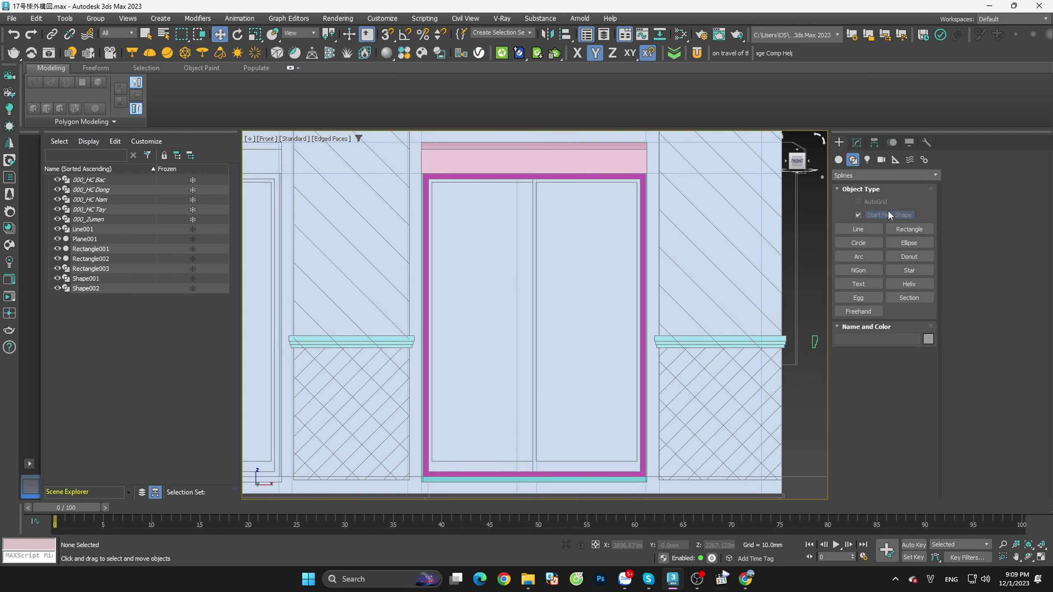
left_click(910, 229)
key("s")
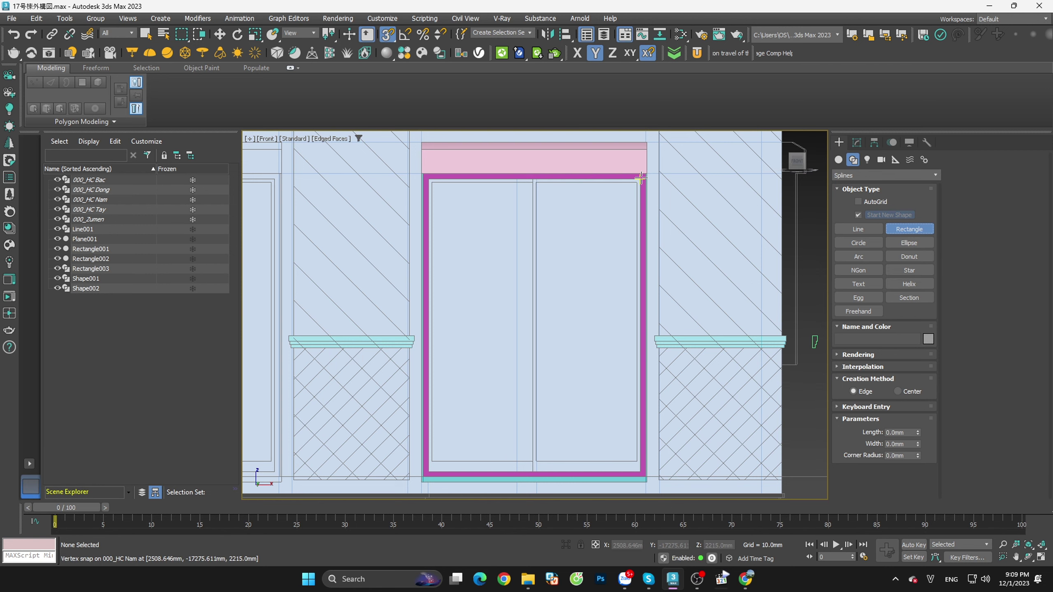
scroll(554, 287, "down", 4)
right_click(661, 303)
middle_click_drag(661, 303, 663, 350)
scroll(447, 278, "up", 5)
scroll(439, 261, "up", 3)
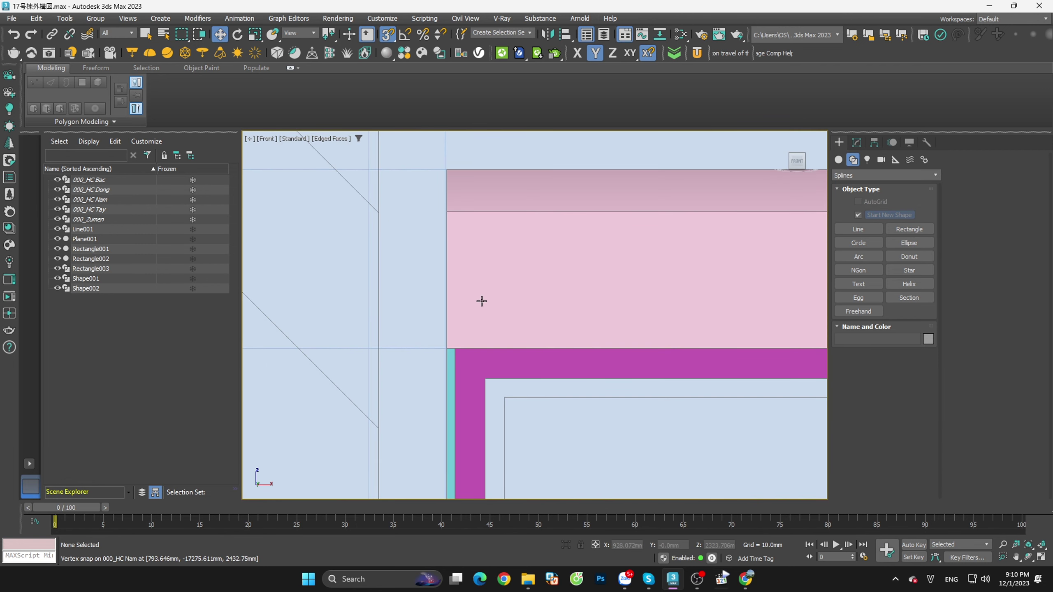
Step: Select the Rectangle003 door-leaf frame to inspect it, then clear the selection
left_click(473, 364)
scroll(508, 263, "down", 3)
scroll(658, 293, "down", 3)
scroll(599, 278, "up", 5)
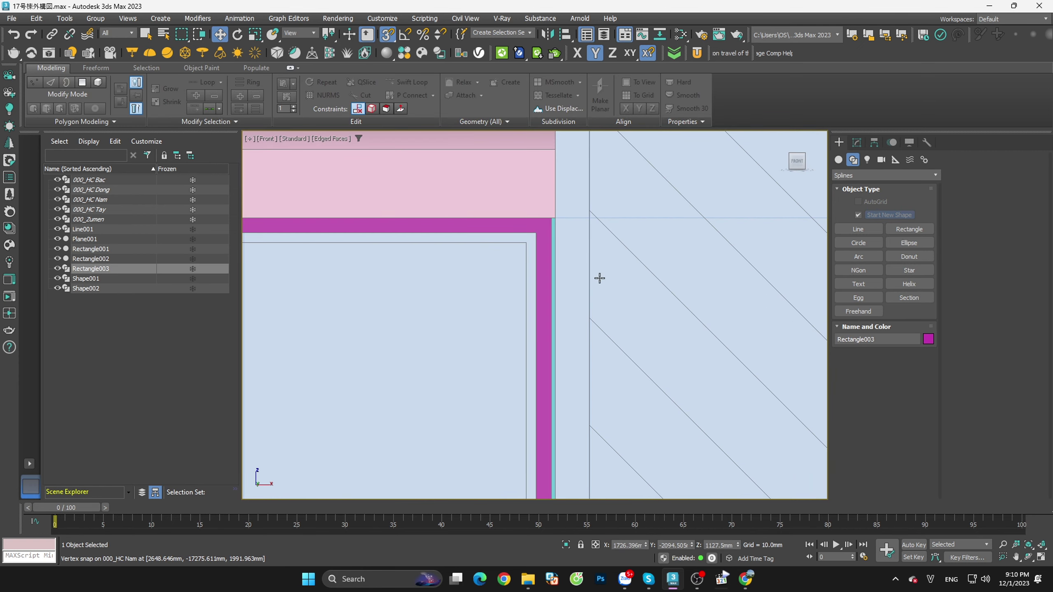
scroll(547, 219, "down", 1)
scroll(557, 218, "down", 1)
scroll(571, 231, "down", 1)
scroll(571, 235, "down", 2)
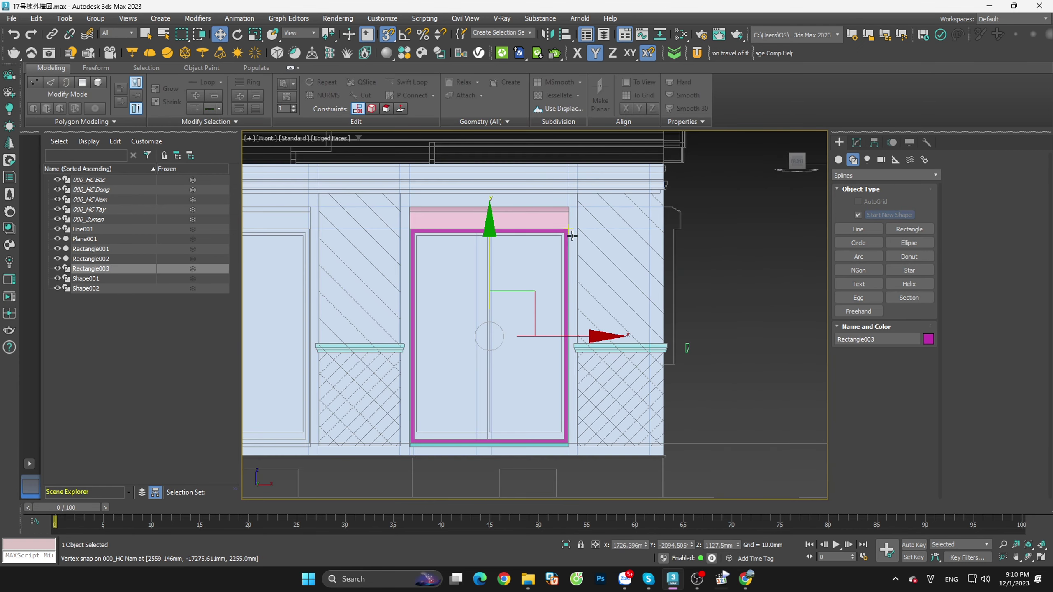
scroll(571, 235, "up", 3)
left_click(803, 264)
scroll(539, 265, "down", 2)
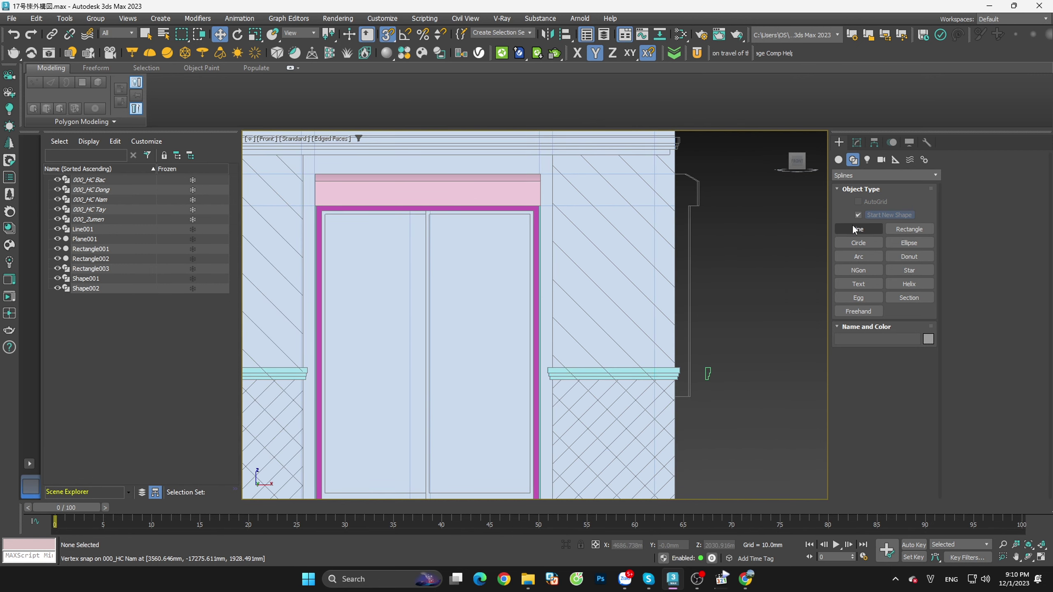
Step: Snap-draw the 2175 × 800 mm outer door-leaf rectangle and a smaller inner rectangle inside it
left_click(909, 229)
scroll(460, 207, "down", 2)
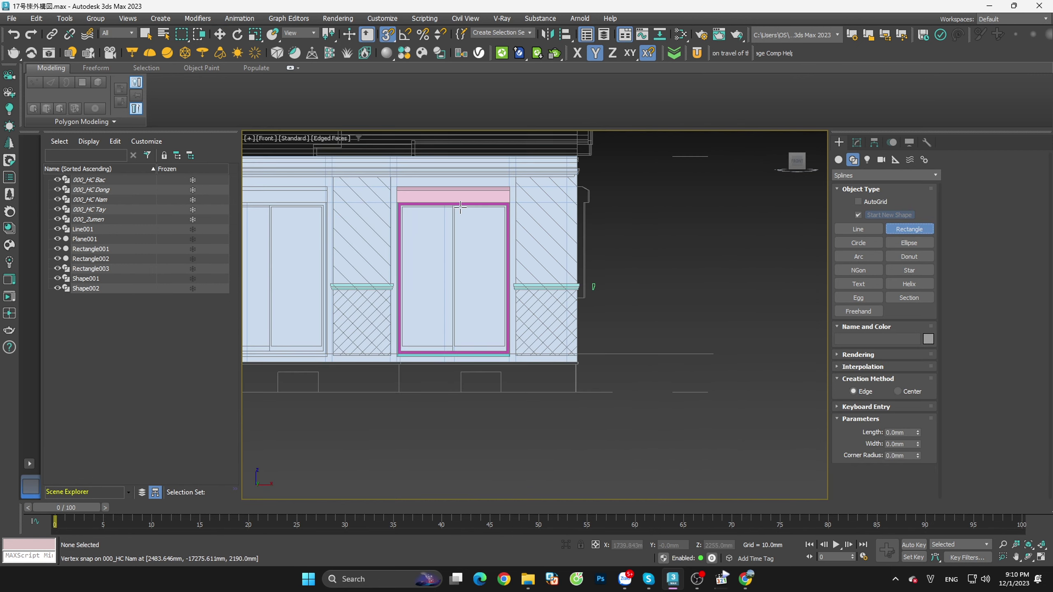
scroll(460, 207, "up", 2)
mouse_move(485, 174)
left_mouse_down()
mouse_move(586, 375)
mouse_move(589, 458)
left_mouse_up()
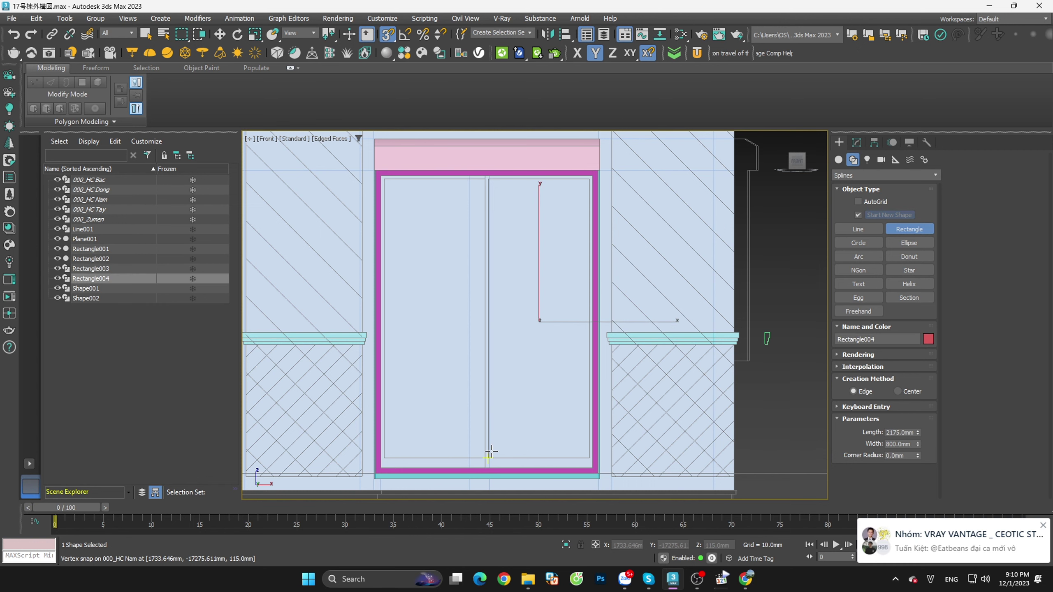
left_click_drag(490, 451, 589, 179)
Step: Select both new rectangles, isolate them, and orbit around them
key("w")
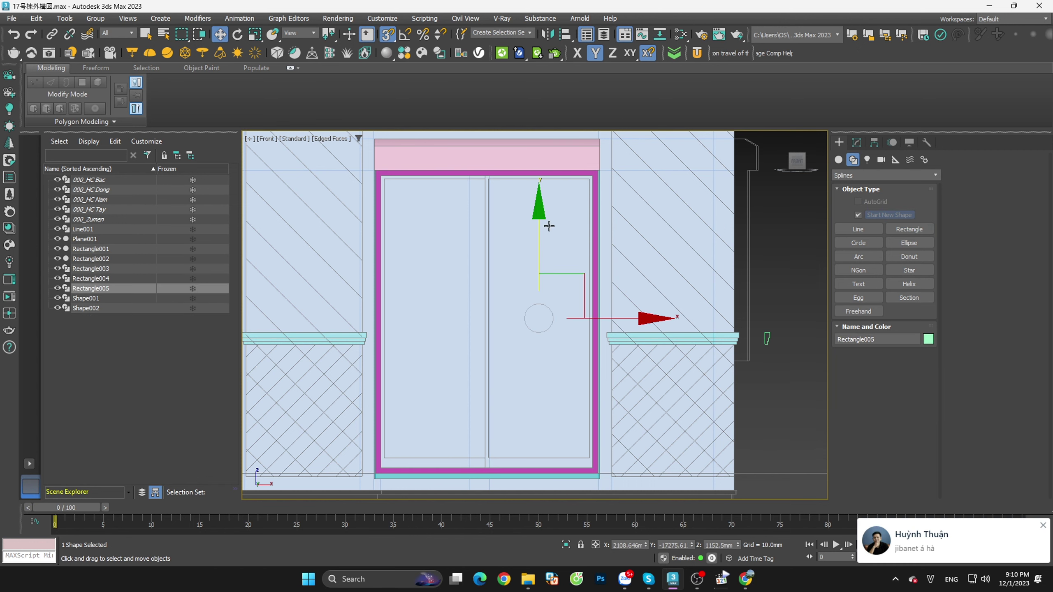
scroll(549, 226, "down", 3)
left_click(574, 413)
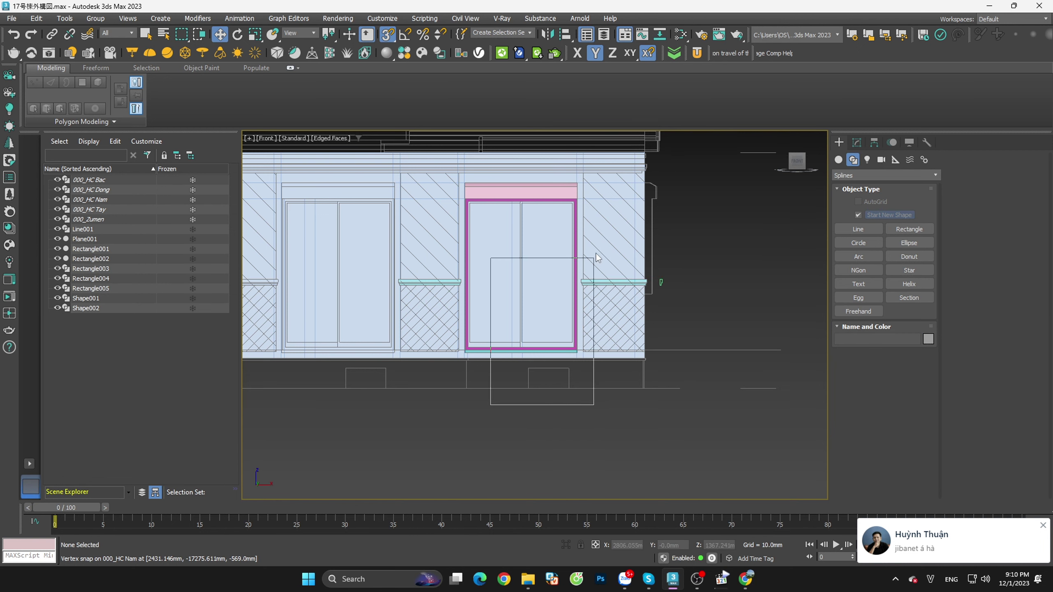
left_click_drag(596, 257, 594, 195)
key("alt+q")
middle_click_drag(587, 254, 623, 322, "alt")
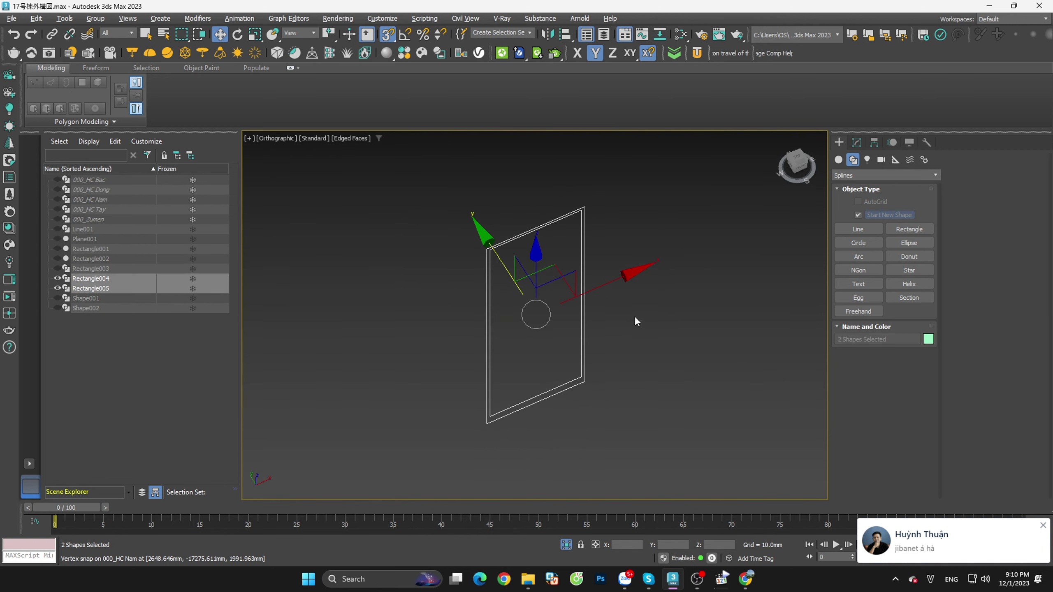
Step: Reselect the rectangles and convert Rectangle004 to an Editable Spline
left_click(624, 579)
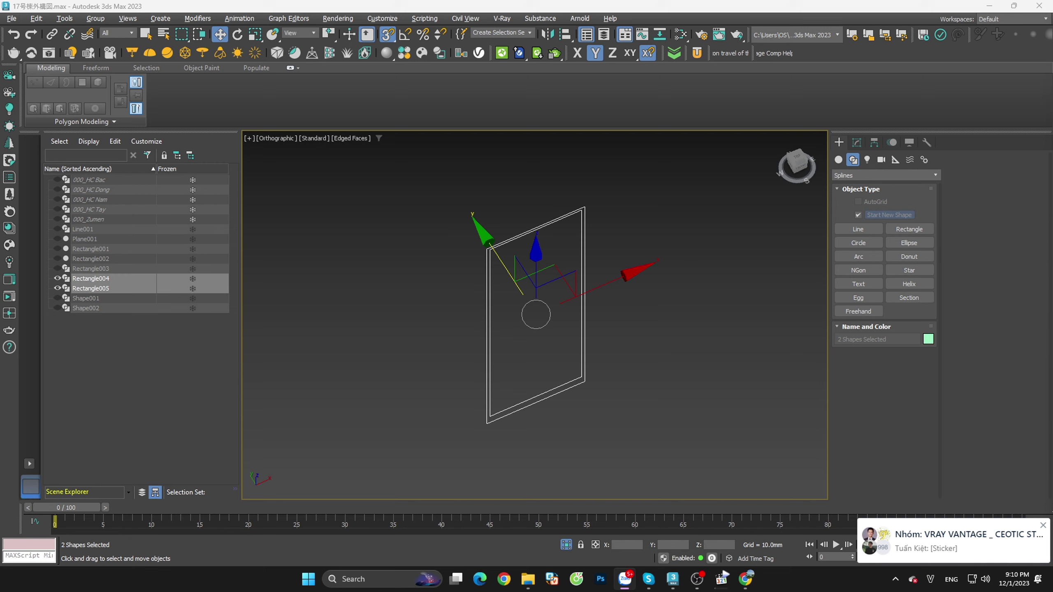
left_click(747, 388)
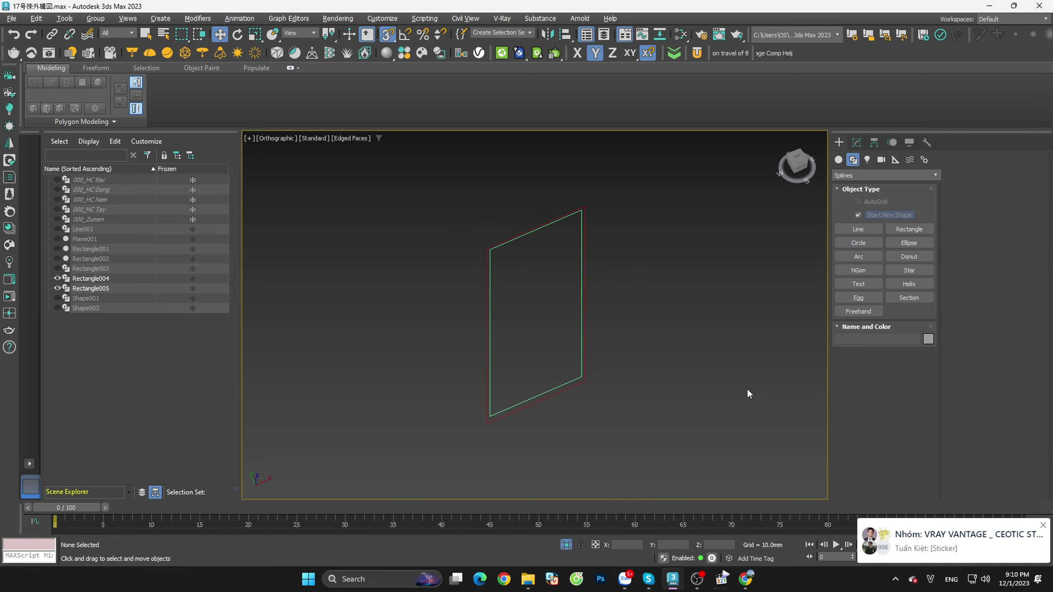
key("ctrl+z")
right_click(597, 242)
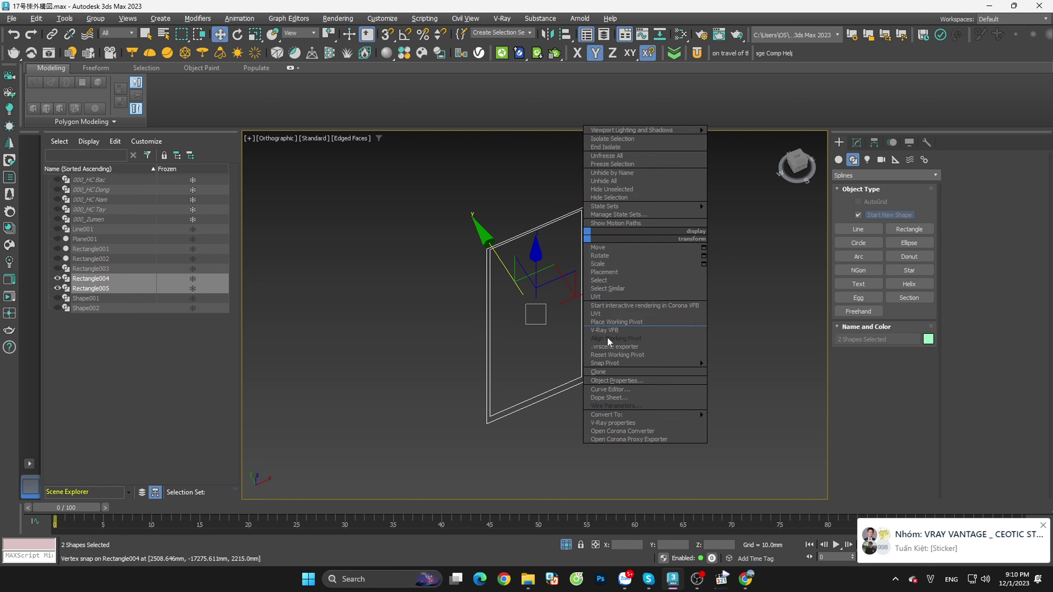
left_click(745, 414)
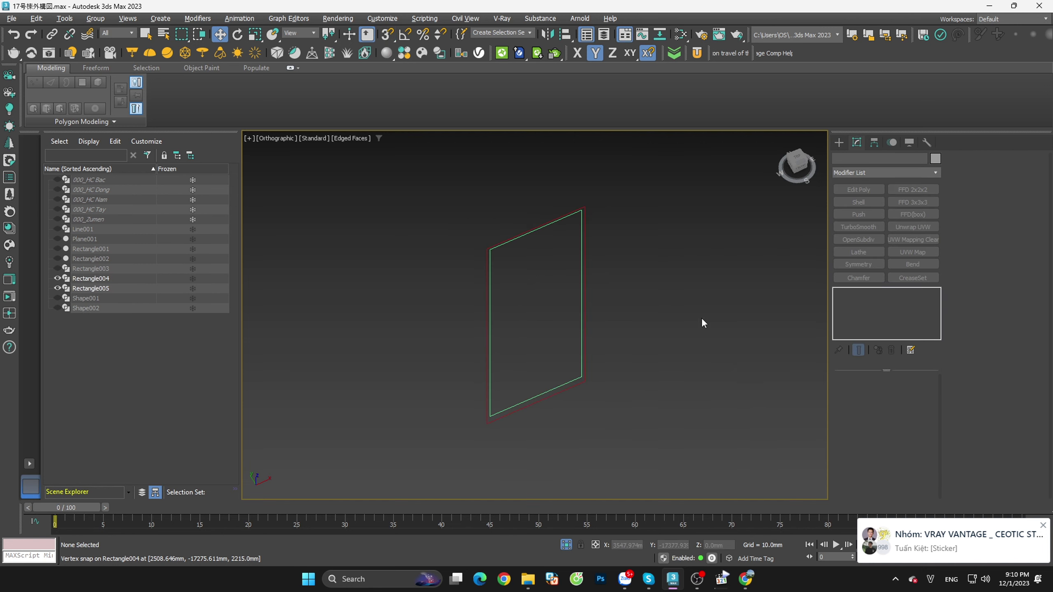
Step: With snapping on, attach the inner rectangle Rectangle005 into the outer spline
scroll(663, 290, "up", 5)
scroll(621, 269, "up", 3)
key("s")
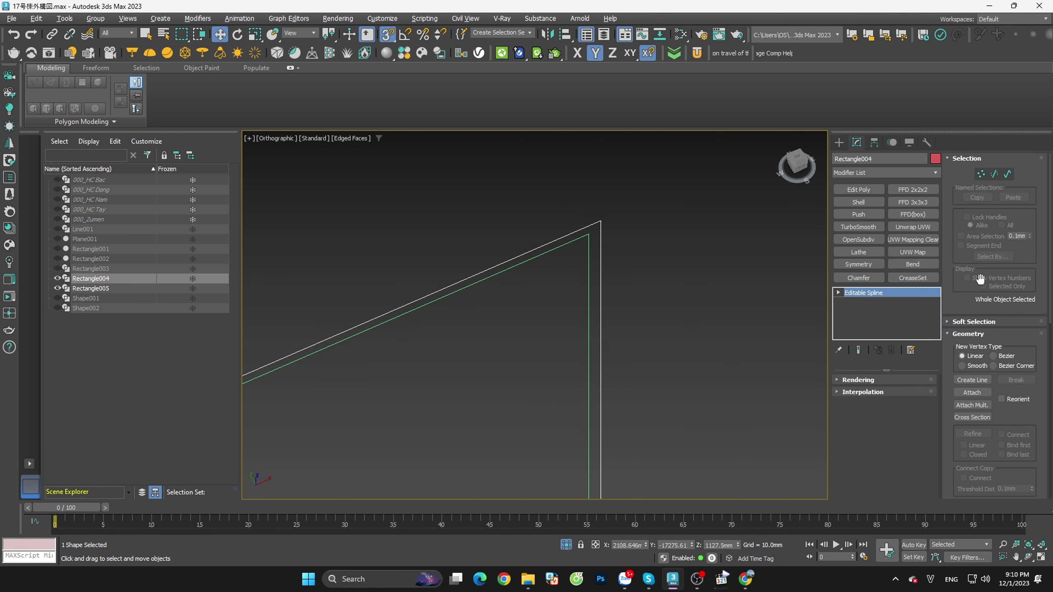
left_click(590, 236)
scroll(650, 251, "down", 5)
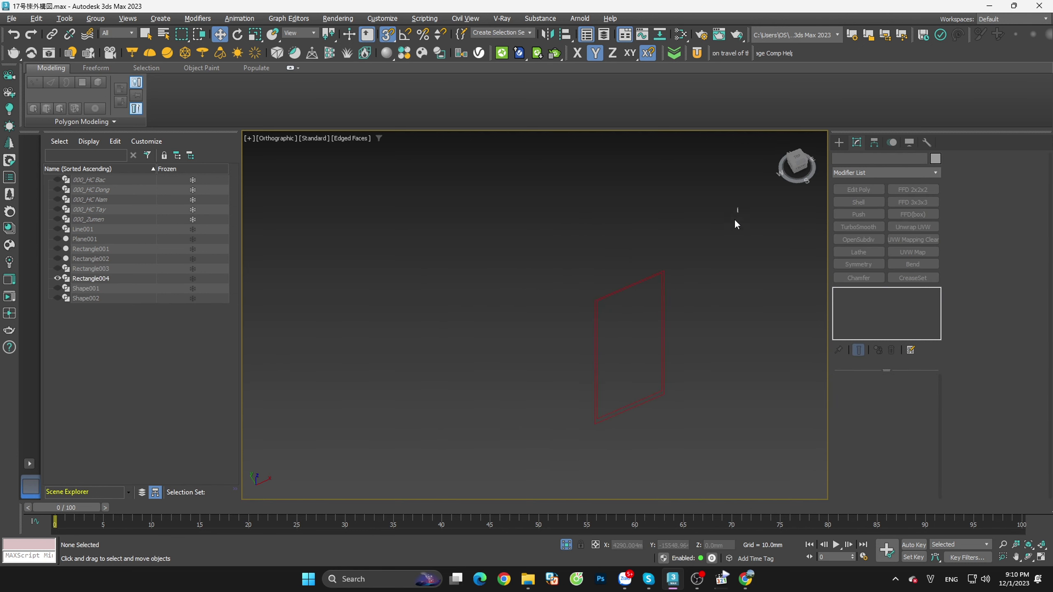
Step: End isolation to bring back all scene objects and orbit to a tilted facade view
key("f")
left_click(566, 545)
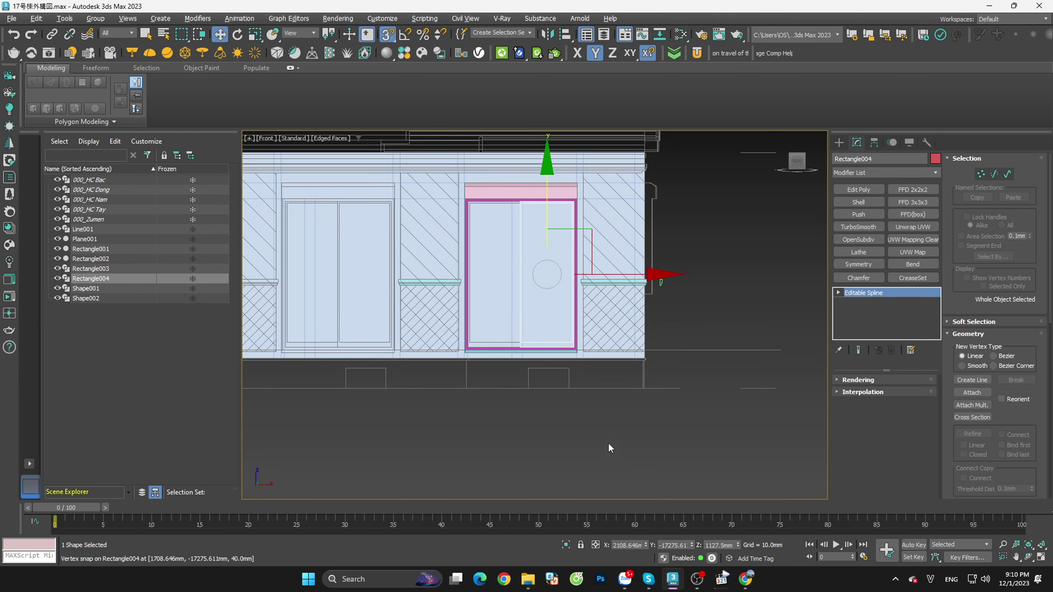
middle_click_drag(590, 390, 622, 426, "alt")
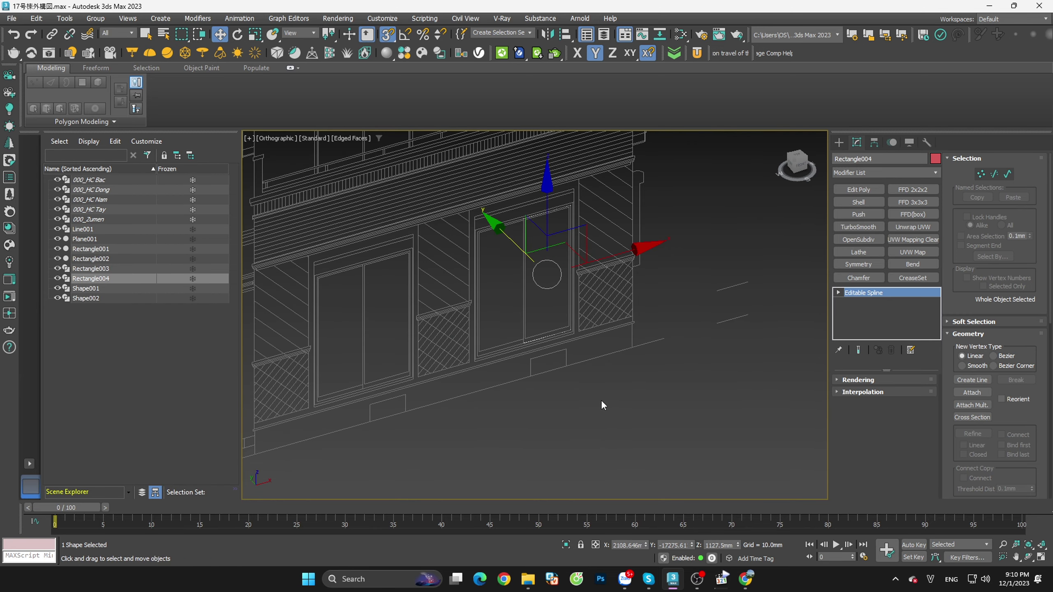
Step: In Top view, move the door-leaf shape along Y onto the house wall, then show wireframe
key("t")
scroll(625, 428, "down", 2)
scroll(609, 450, "down", 2)
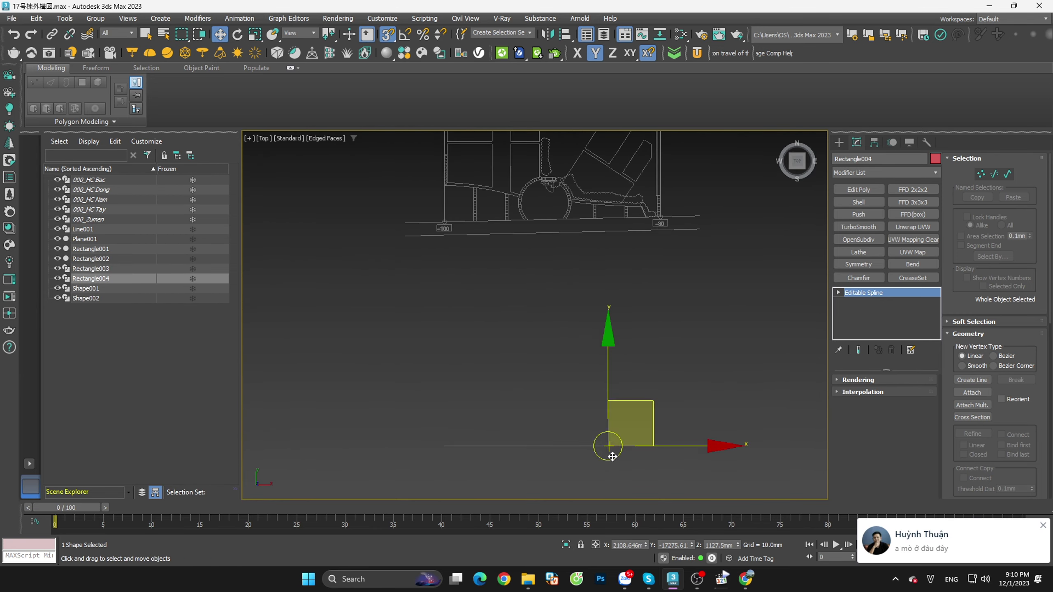
scroll(612, 456, "down", 2)
scroll(612, 373, "up", 1)
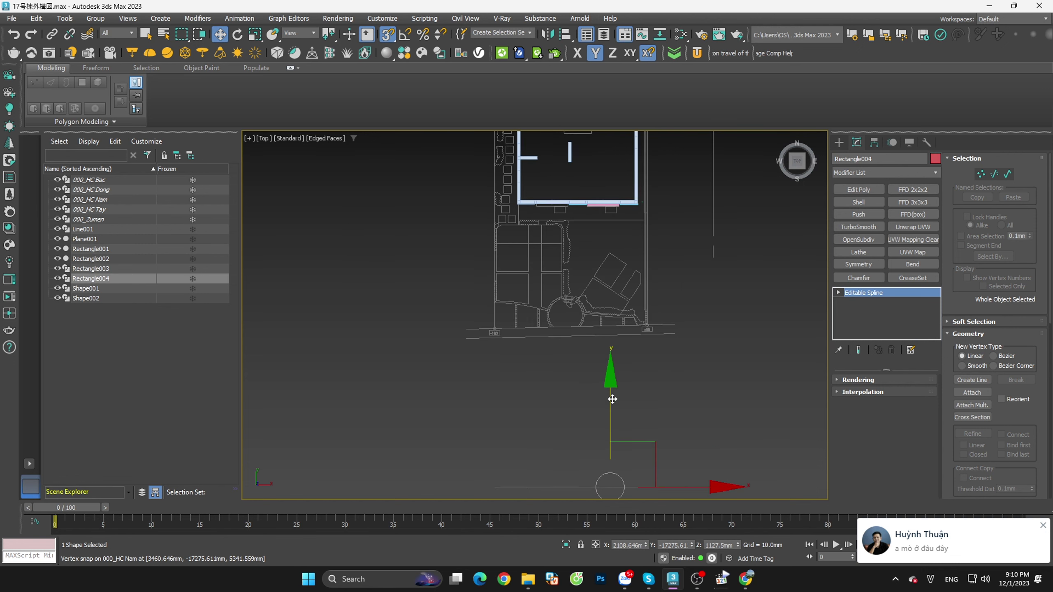
left_click_drag(613, 398, 610, 205)
scroll(610, 206, "up", 6)
scroll(610, 206, "up", 2)
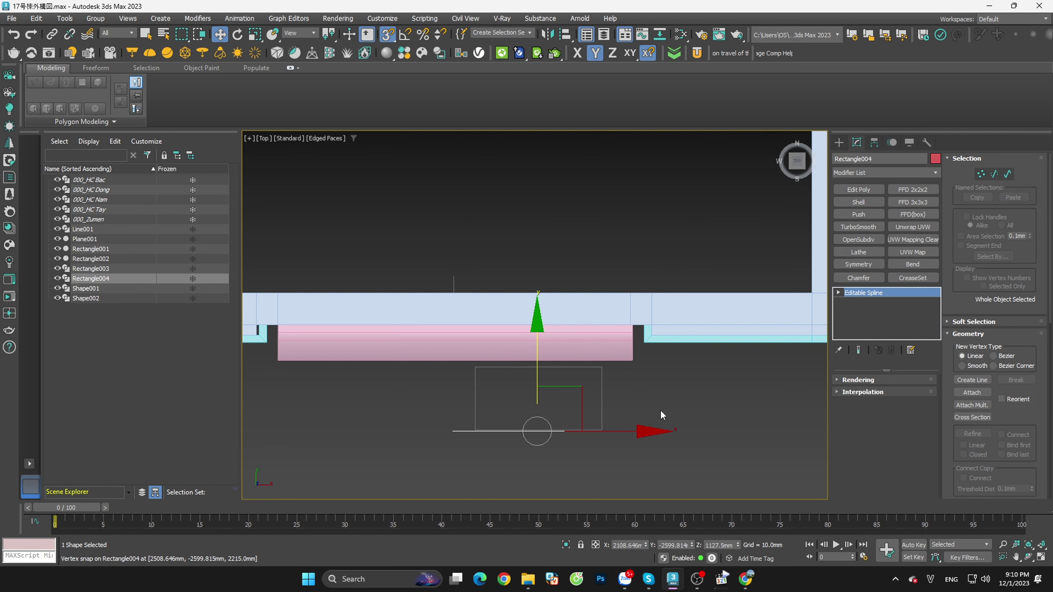
key("F3")
scroll(613, 398, "up", 3)
Step: With snapping off, slide Rectangle004 along Y into the wall opening and return to shaded display
scroll(655, 402, "down", 3)
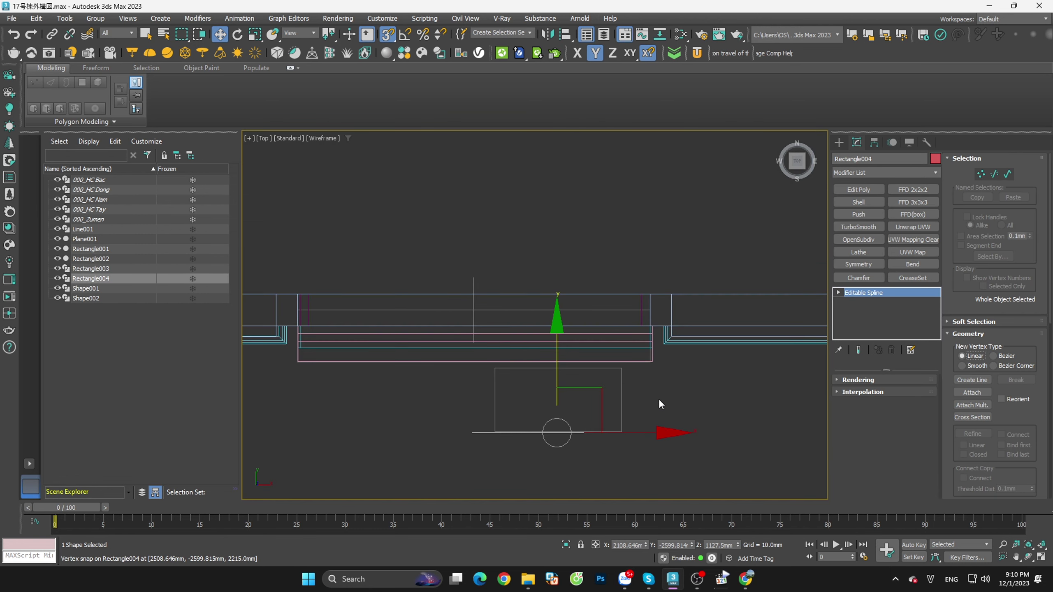
key("s")
key("s")
left_click_drag(562, 387, 648, 324)
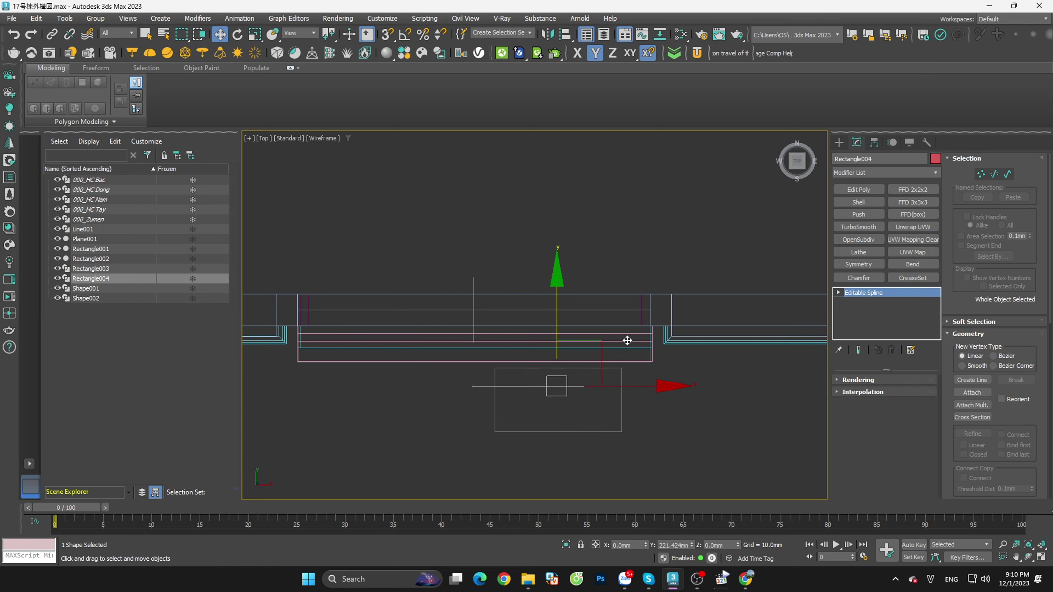
middle_click_drag(648, 324, 668, 311, "alt")
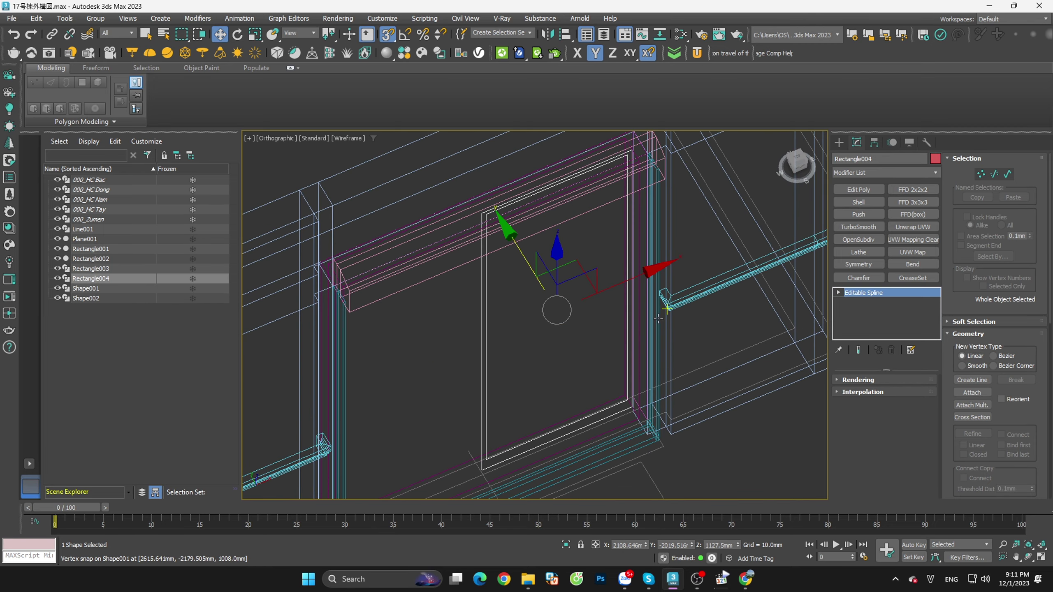
key("F3")
scroll(624, 369, "up", 2)
middle_click_drag(627, 358, 626, 274)
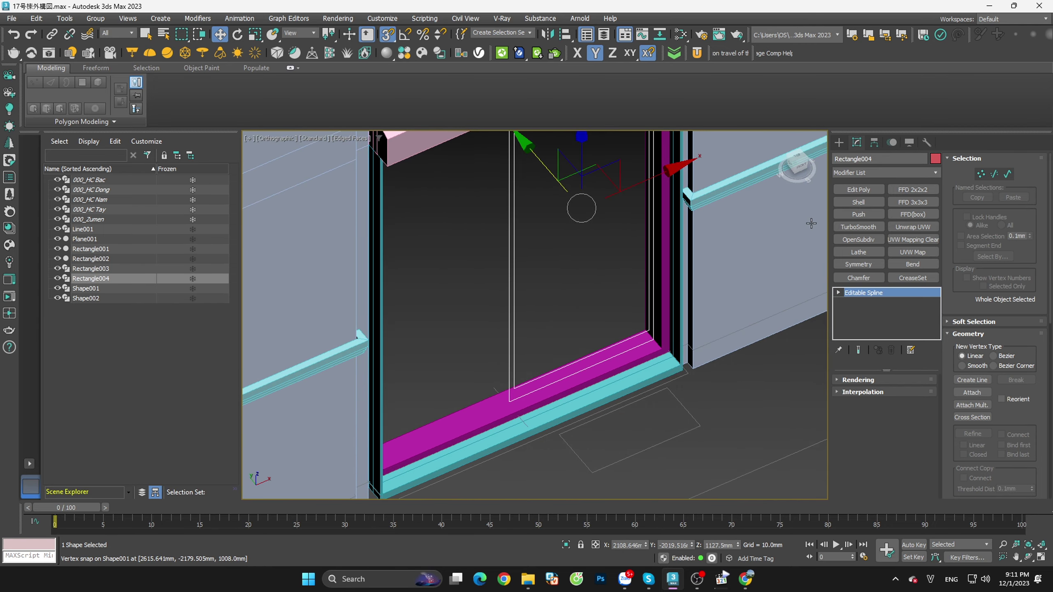
Step: Add a Shell modifier with Inner Amount 0 and Outer Amount 45 mm
left_click(858, 202)
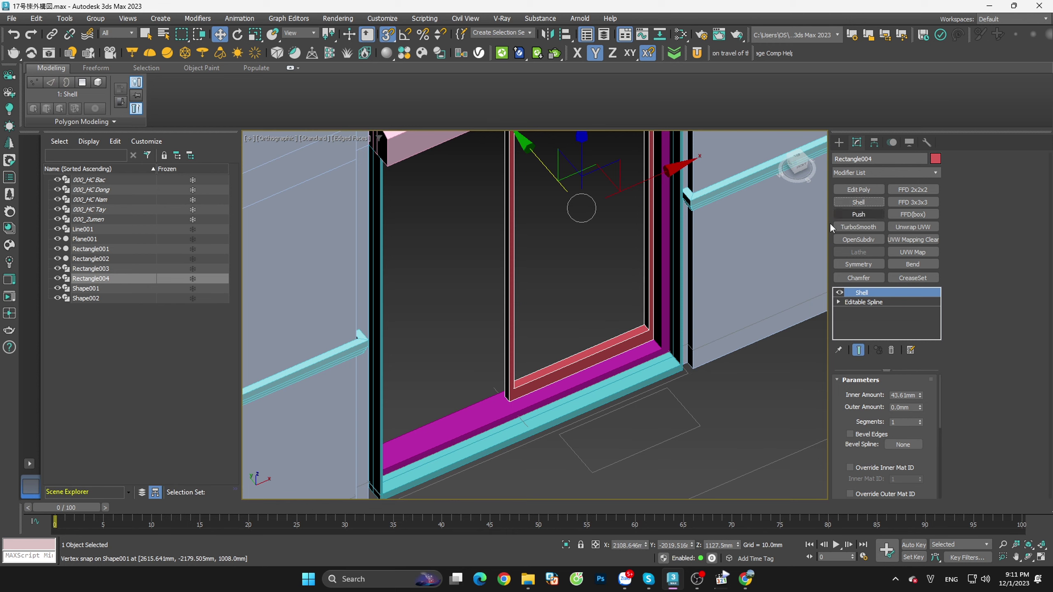
double_click(903, 395)
type("0")
key("Tab")
type("45")
key("Return")
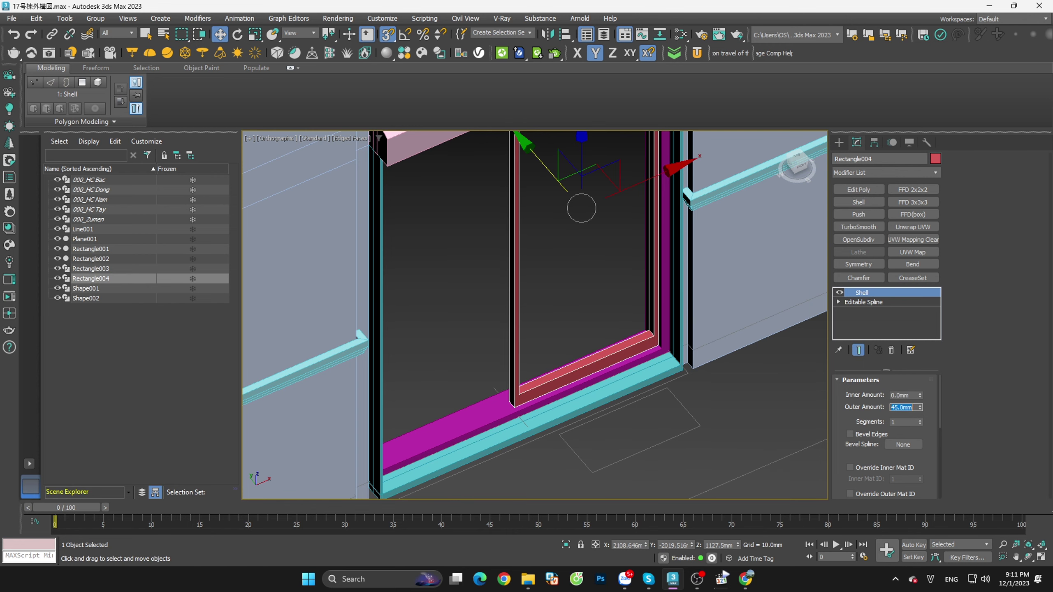
Step: Isolate the shelled door-leaf frame and view it from the Front
scroll(605, 422, "down", 5)
scroll(614, 414, "down", 3)
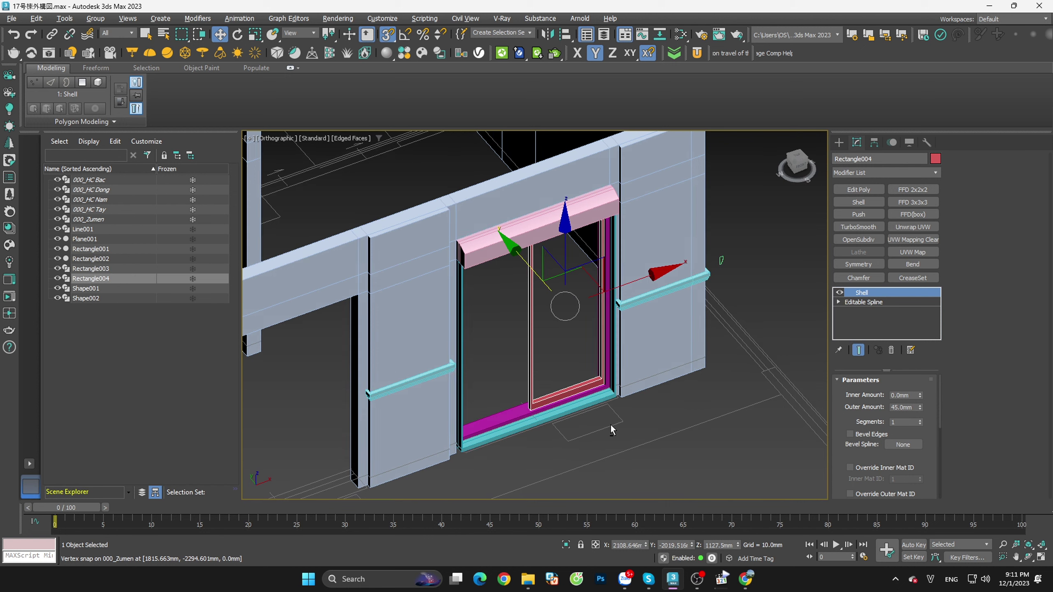
middle_click_drag(610, 425, 587, 383, "alt")
key("alt+q")
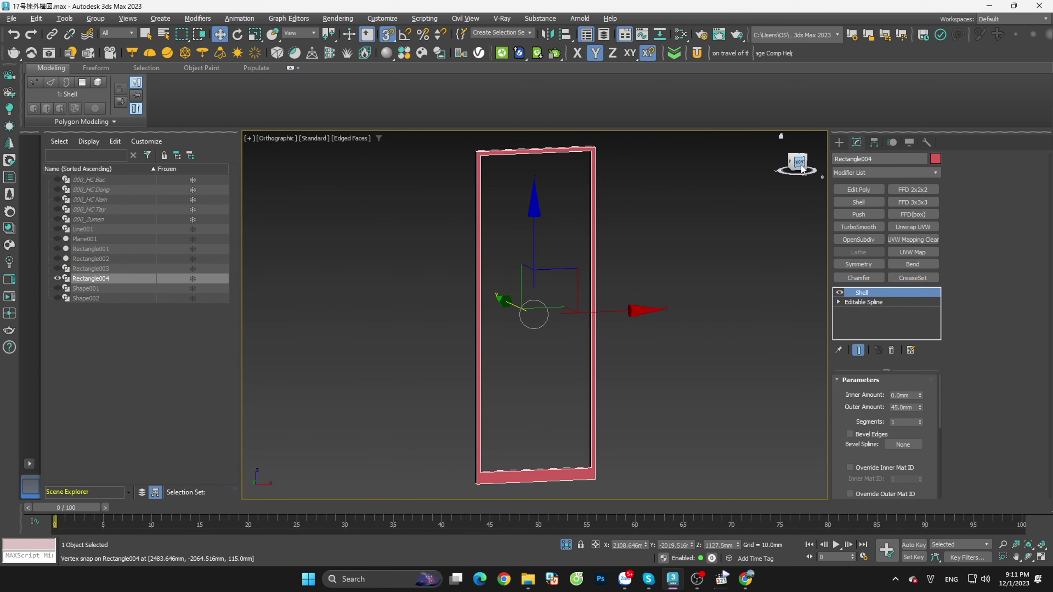
left_click(801, 164)
left_click(741, 287)
Step: Snap-draw a 2075 × 750 mm Plane inside the door-leaf frame with 1 × 1 segments
left_click(838, 142)
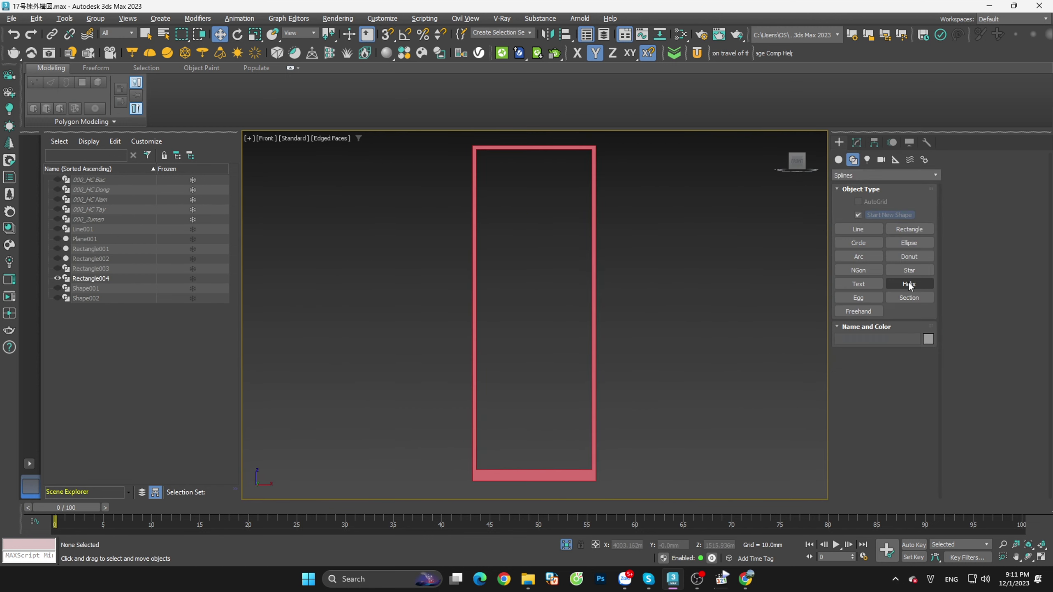
left_click(839, 160)
left_click(898, 267)
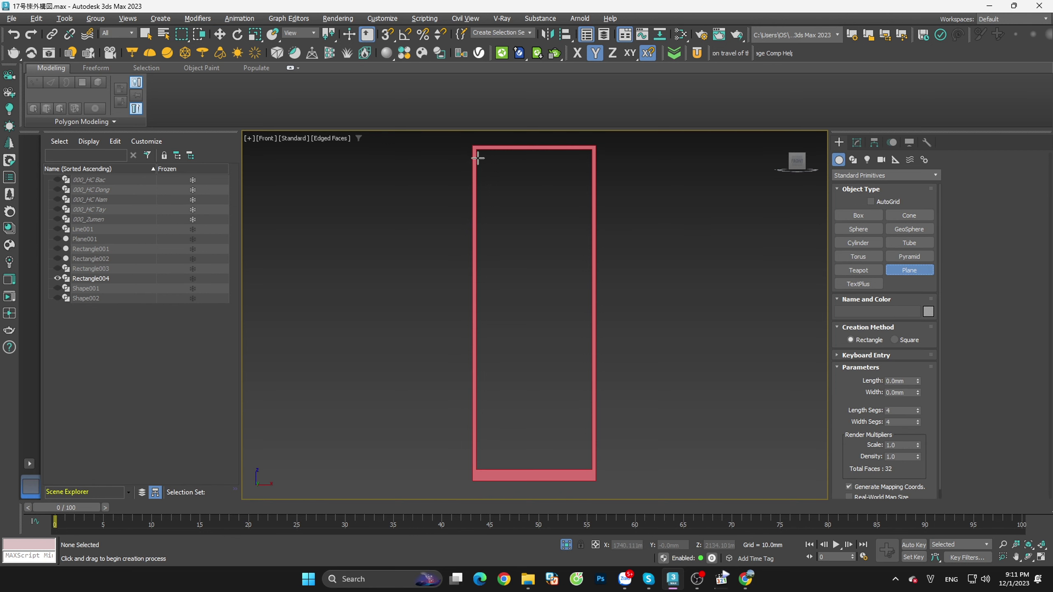
key("s")
left_click_drag(477, 150, 592, 470)
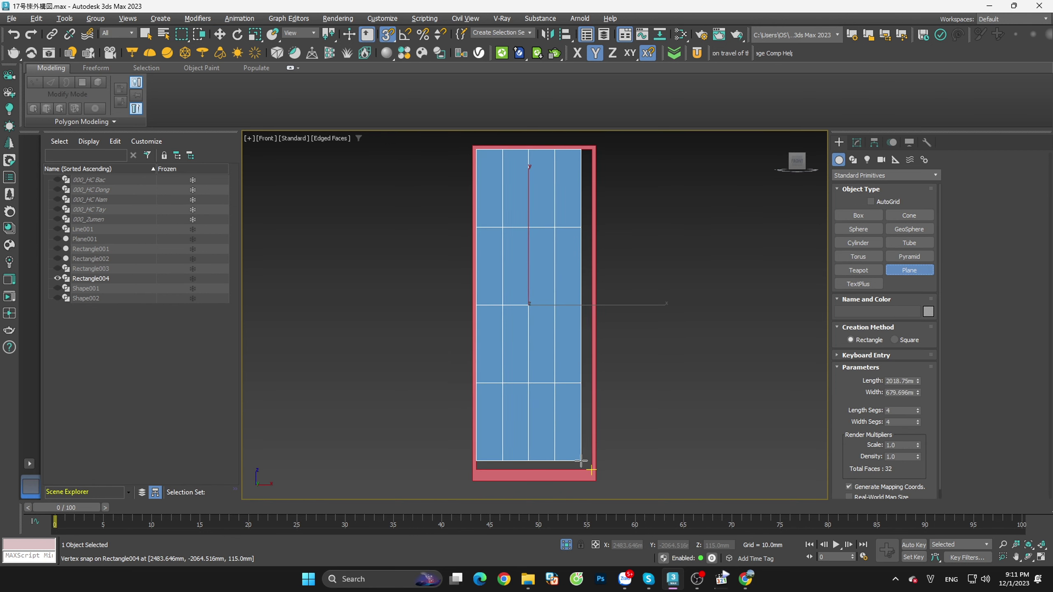
right_click(917, 409)
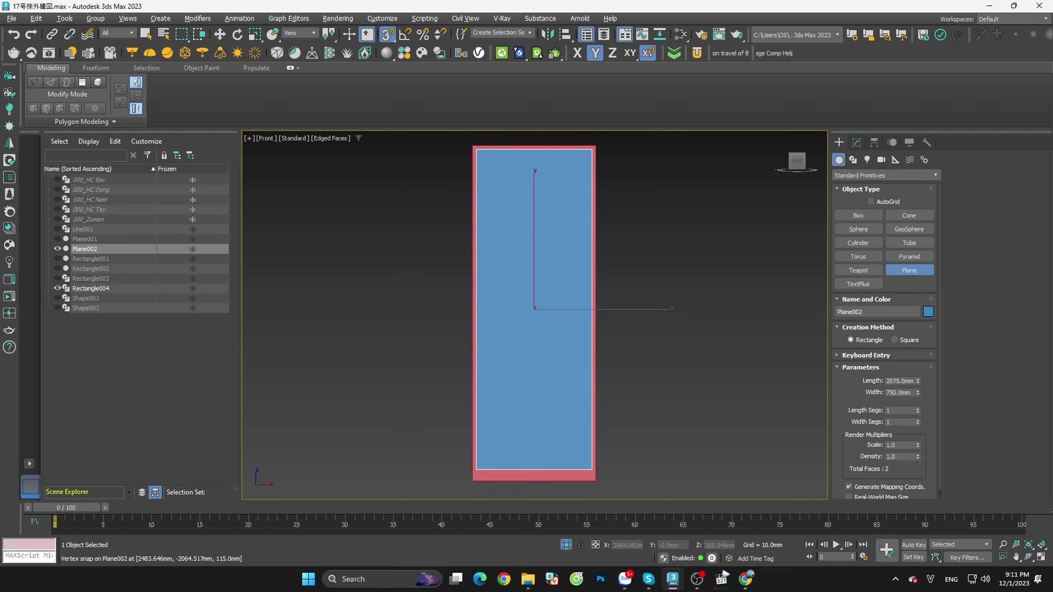
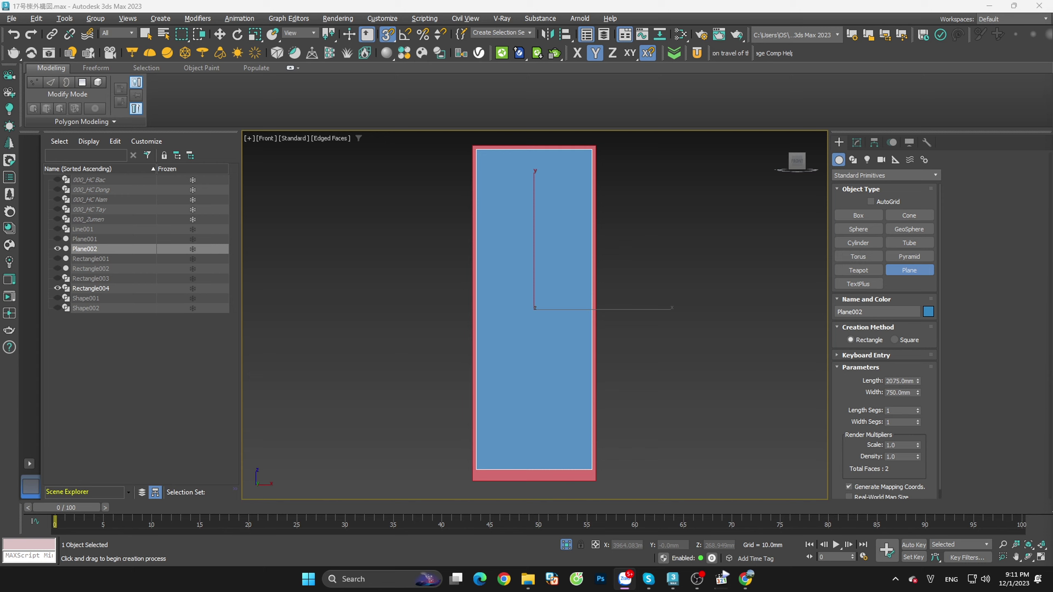
Step: End plane creation and, in Left wireframe view, snap Plane002 along X onto a Rectangle004 vertex
right_click(635, 329)
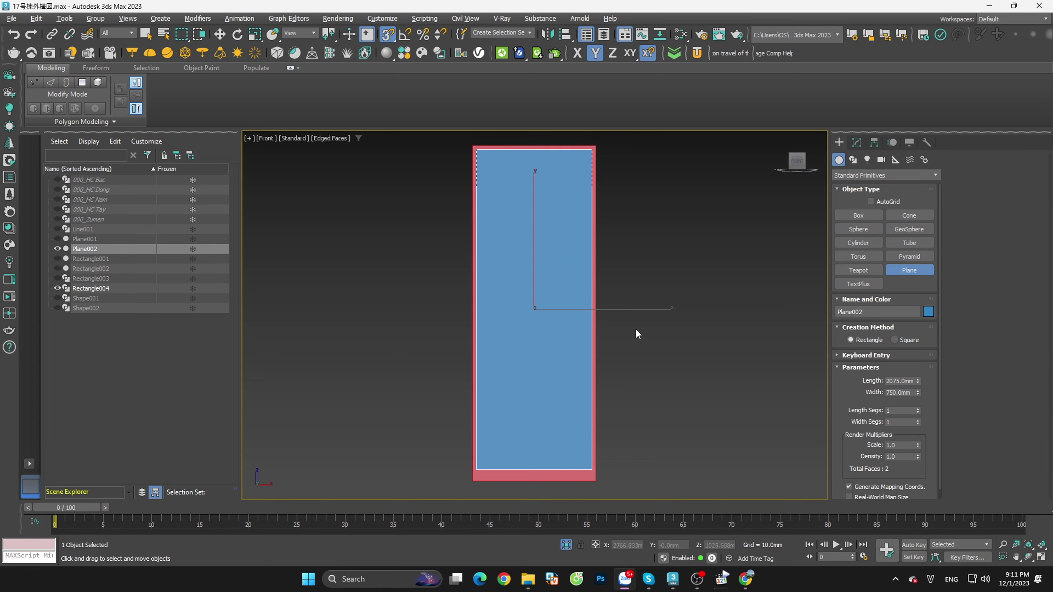
mouse_move(635, 328)
middle_mouse_down("alt")
mouse_move(651, 346)
mouse_move(705, 329)
middle_mouse_up("alt")
left_click(789, 164)
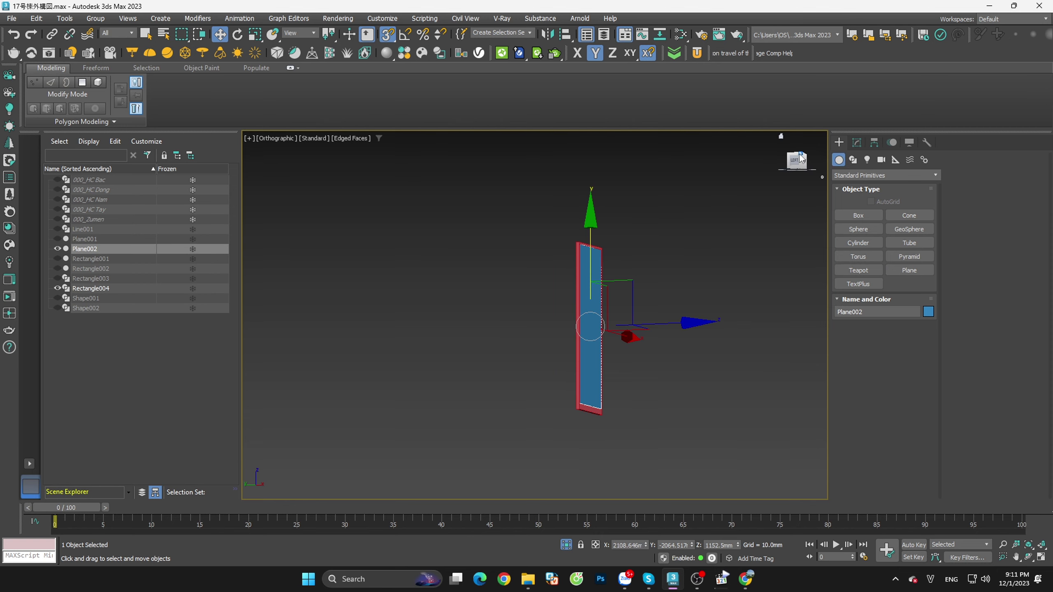
key("F3")
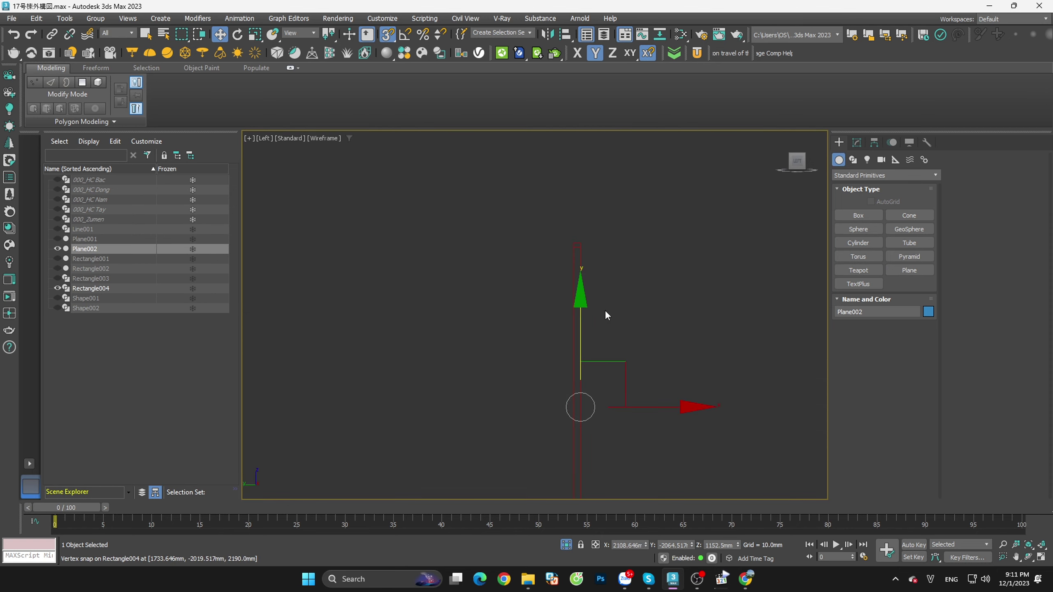
mouse_move(646, 407)
left_mouse_down()
mouse_move(575, 237)
mouse_move(606, 240)
left_mouse_up()
scroll(656, 396, "up", 2)
scroll(656, 396, "down", 2)
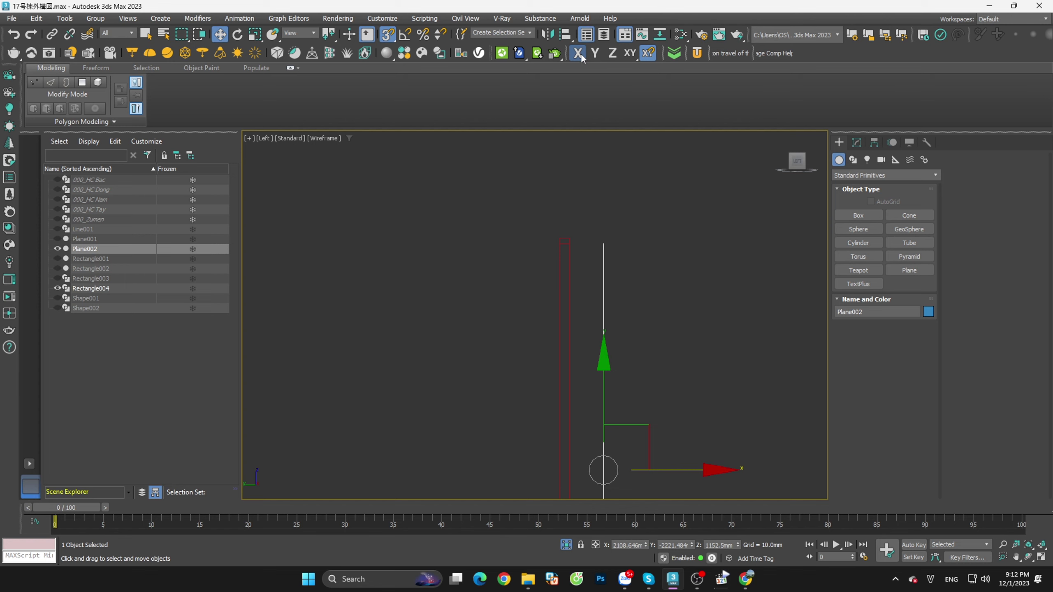
Step: Enable Vertex and Midpoint snap types in the snap settings
right_click(405, 34)
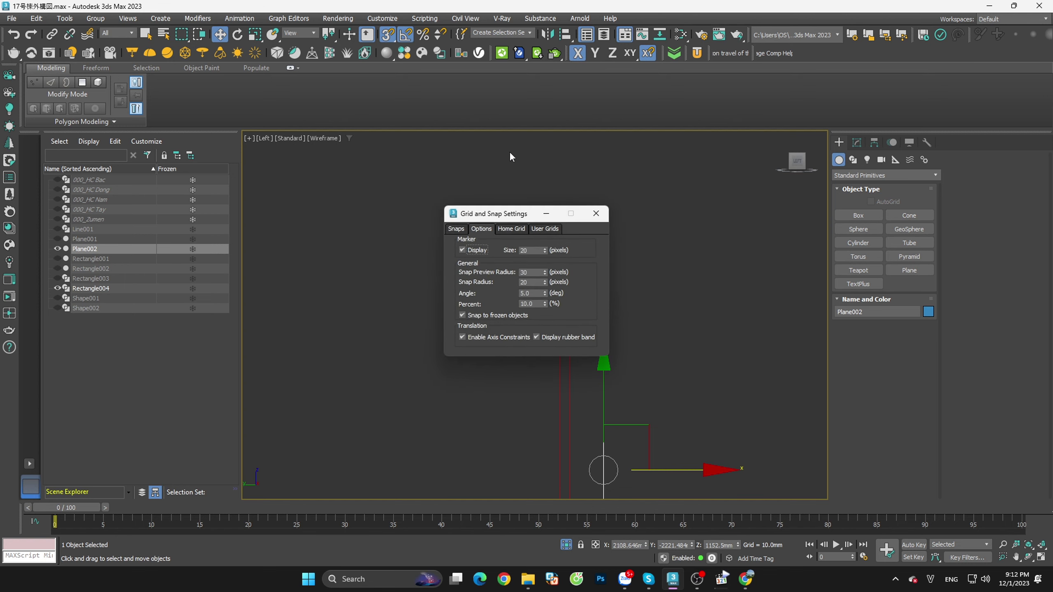
left_click(456, 229)
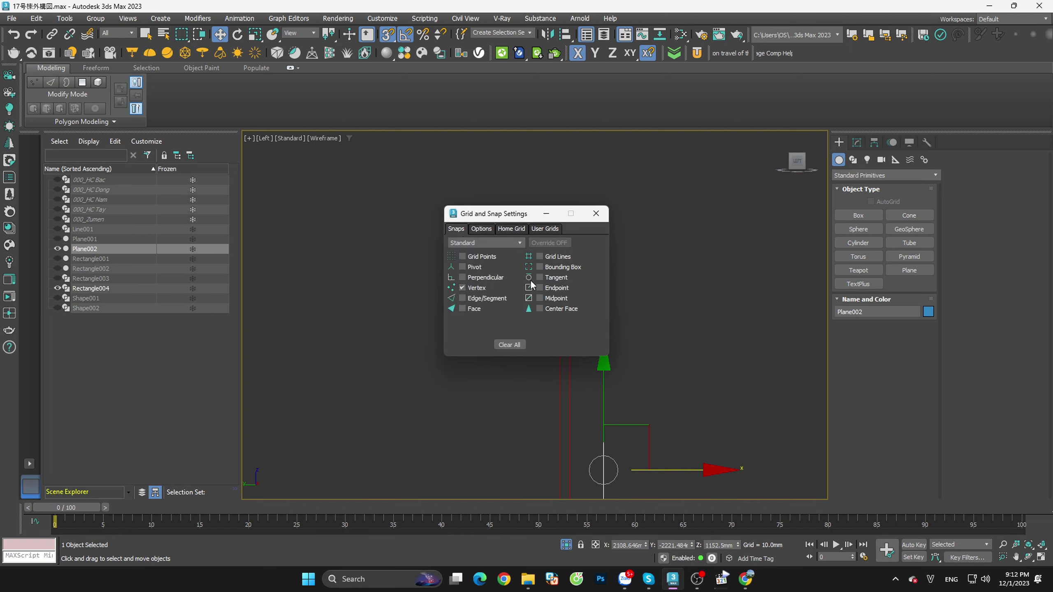
left_click(595, 214)
Step: Snap Plane002 along X to Rectangle004's midpoint and add a Shell modifier
left_click(687, 411)
left_click(665, 441)
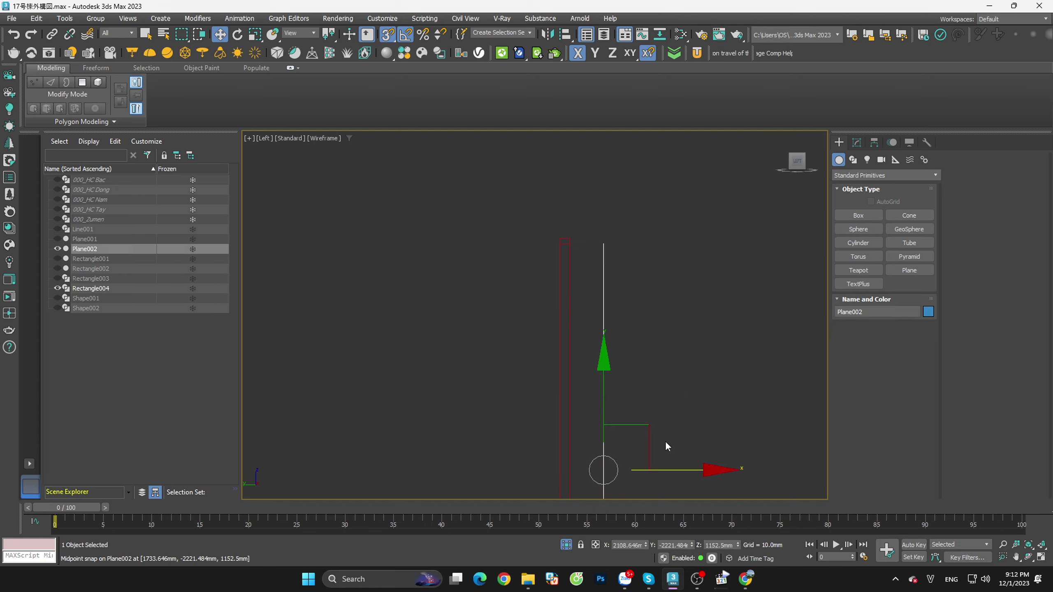
left_click_drag(605, 470, 562, 232)
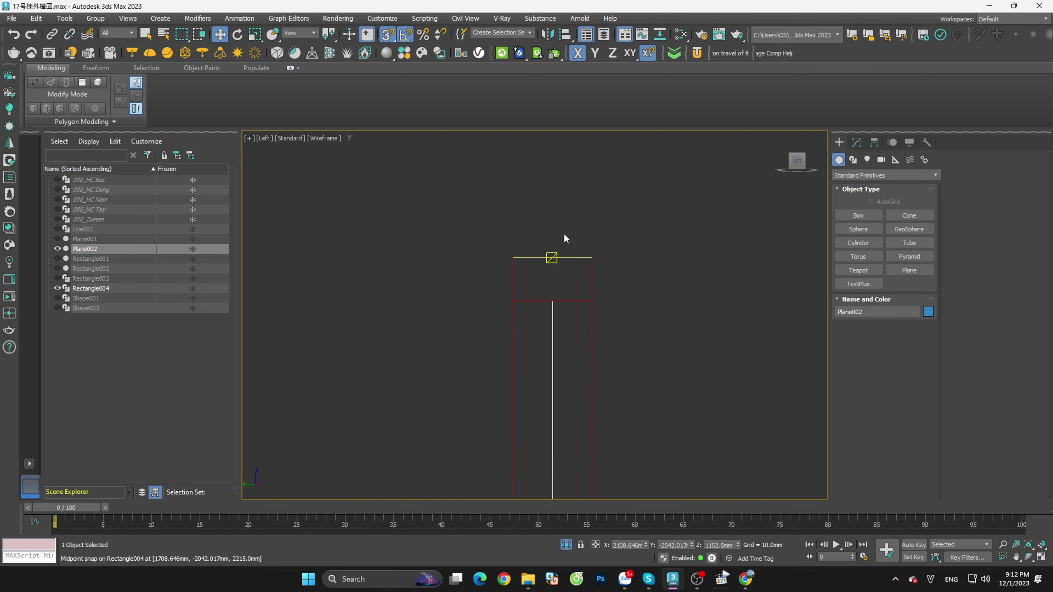
left_click(856, 142)
Step: Set the Shell inner and outer amounts to 5 mm each
left_click(857, 202)
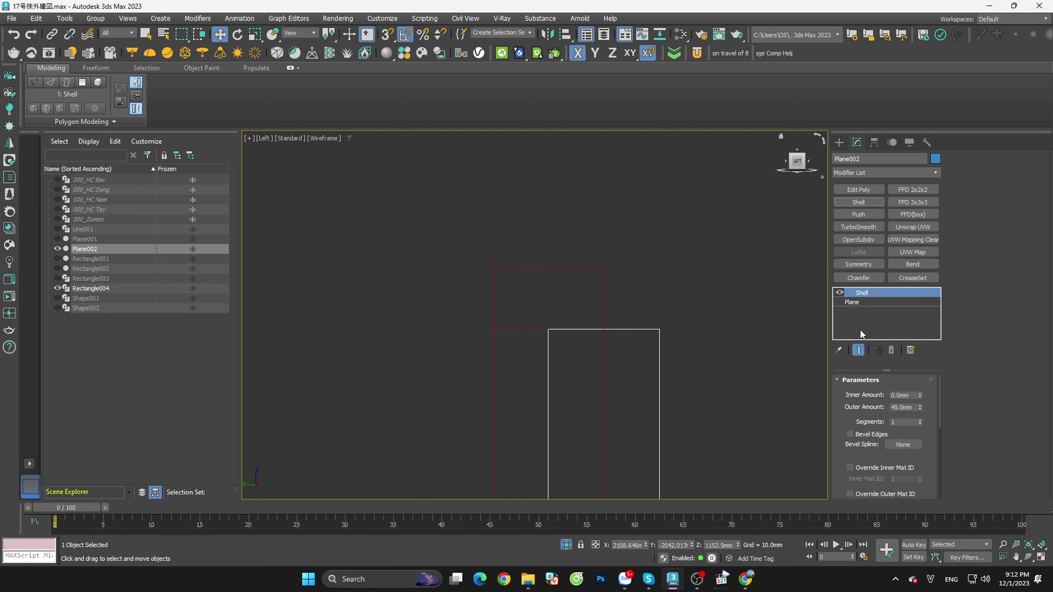
double_click(904, 395)
type("5")
key("Tab")
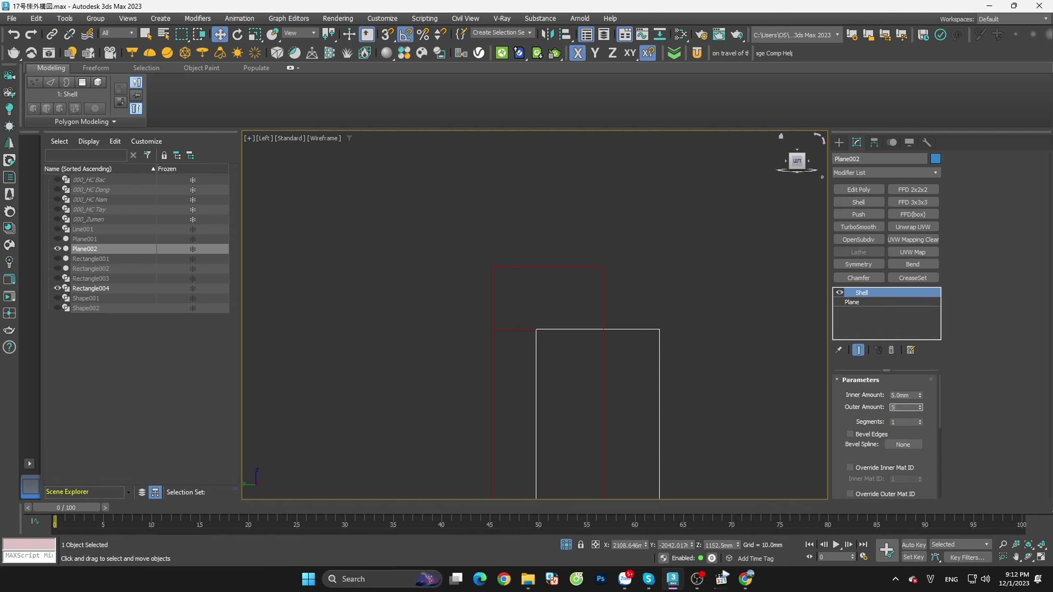
type("5")
key("Return")
Step: Inspect the thin shelled plane, then exit isolation and view it shaded in the full scene
scroll(657, 210, "down", 3)
scroll(671, 226, "down", 3)
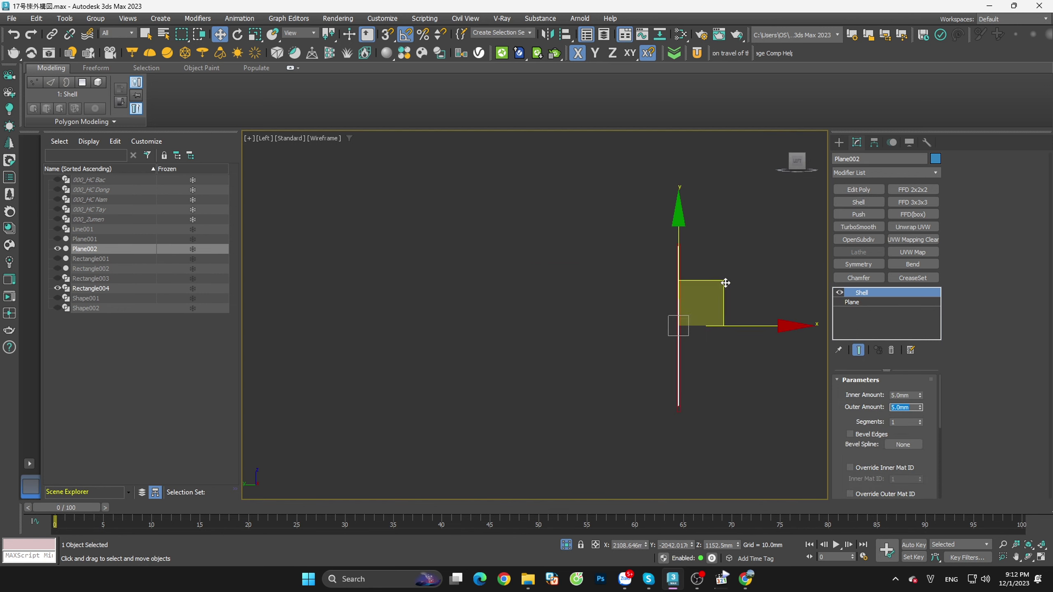
middle_click_drag(680, 238, 682, 323, "alt")
scroll(723, 394, "up", 3)
scroll(700, 305, "up", 3)
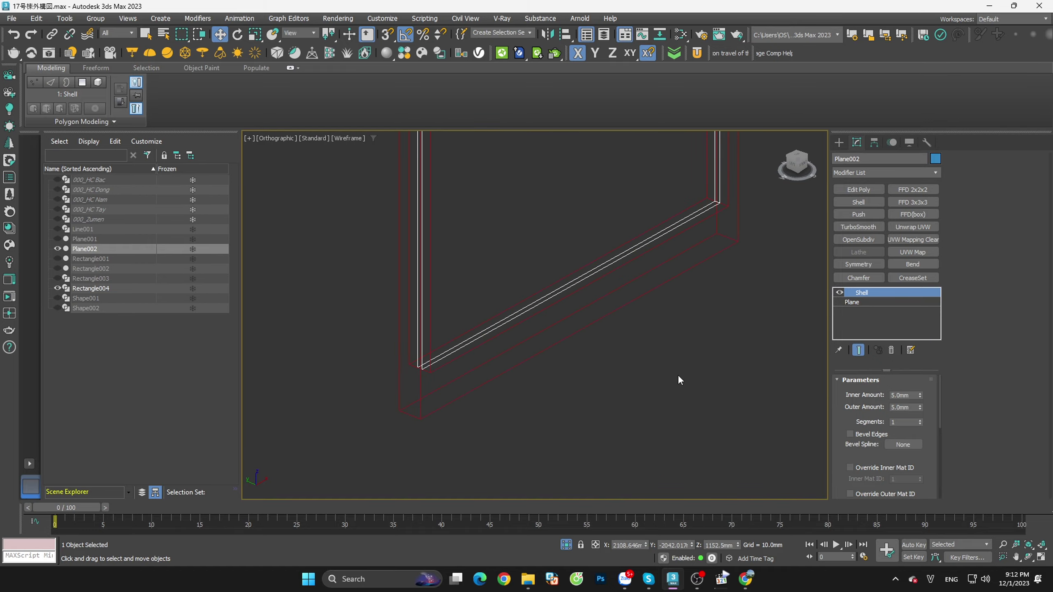
left_click(566, 545)
scroll(653, 367, "down", 5)
key("F3")
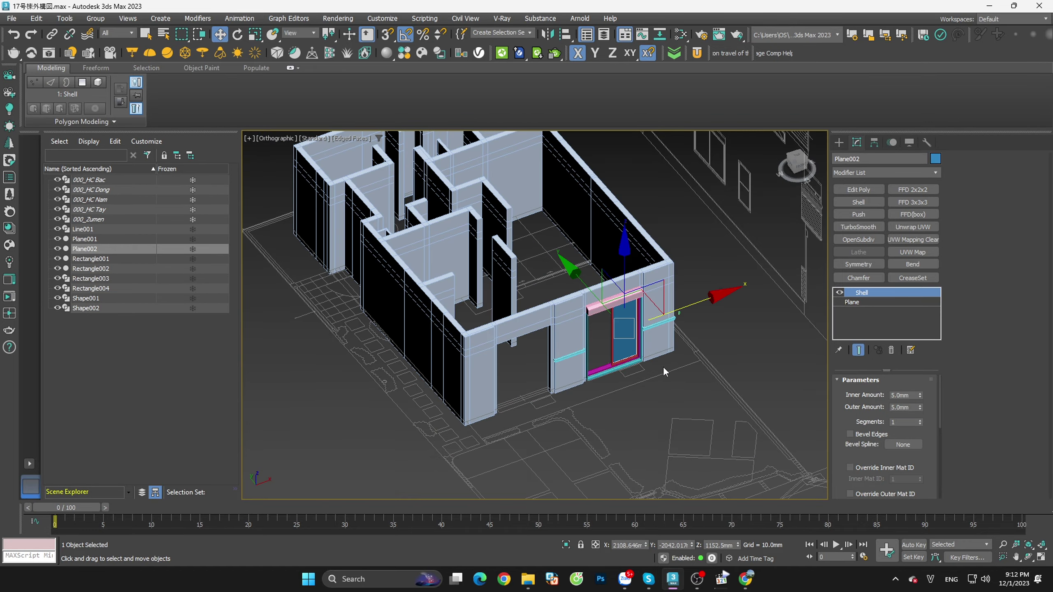
middle_click_drag(648, 344, 663, 378, "alt")
scroll(663, 379, "up", 5)
Step: Try selecting the glass plane and the red door frame individually
key("s")
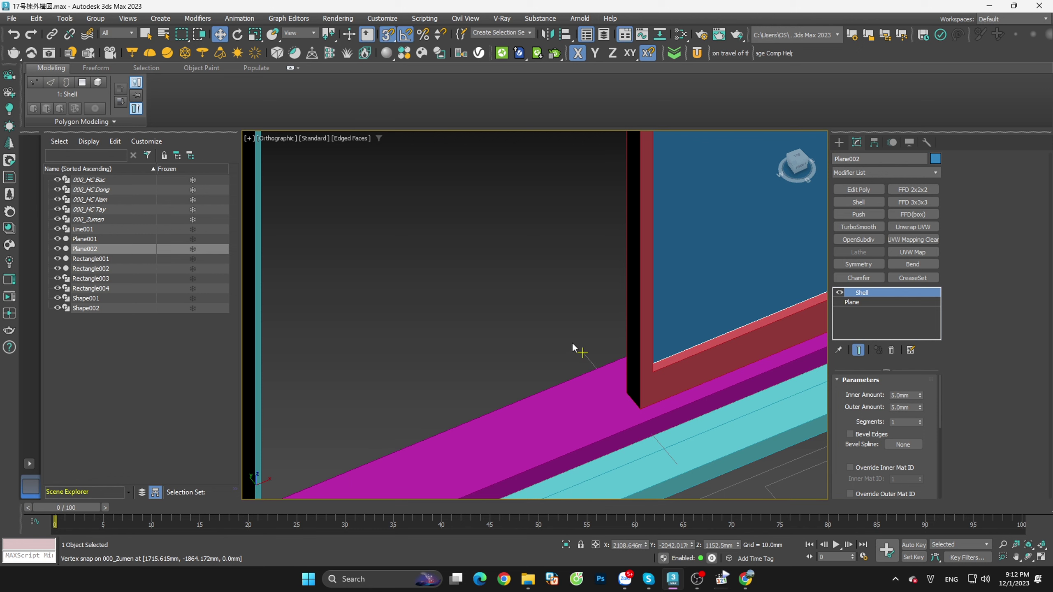
left_click(571, 342)
scroll(680, 341, "up", 2)
left_click(680, 341)
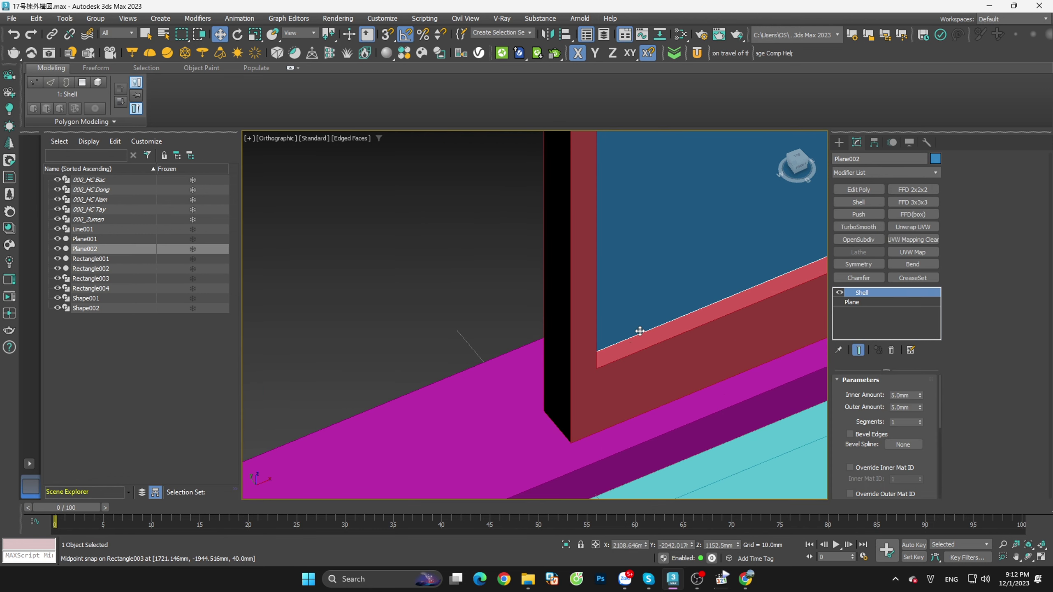
scroll(542, 312, "down", 3)
left_click(487, 286)
left_click(578, 348)
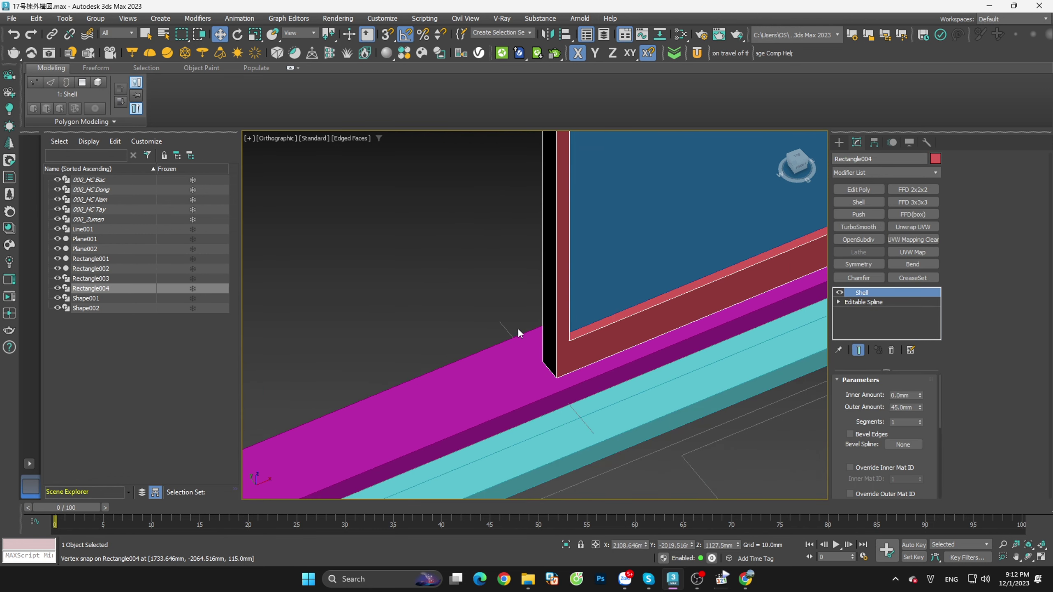
Step: Select Plane002 together with Rectangle004 and isolate them with Alt+Q
scroll(517, 328, "down", 3)
left_click(469, 288)
key("s")
left_click(581, 278)
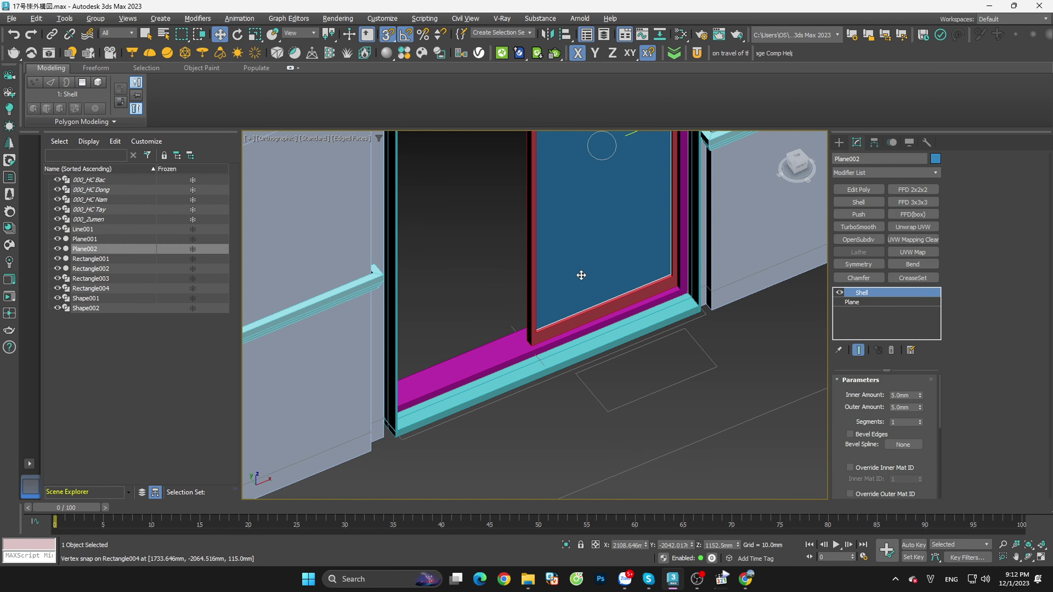
left_click(555, 329, "ctrl")
key("alt+q")
Step: Convert the glass panel and red frame to Editable Poly
key("s")
left_click(624, 315)
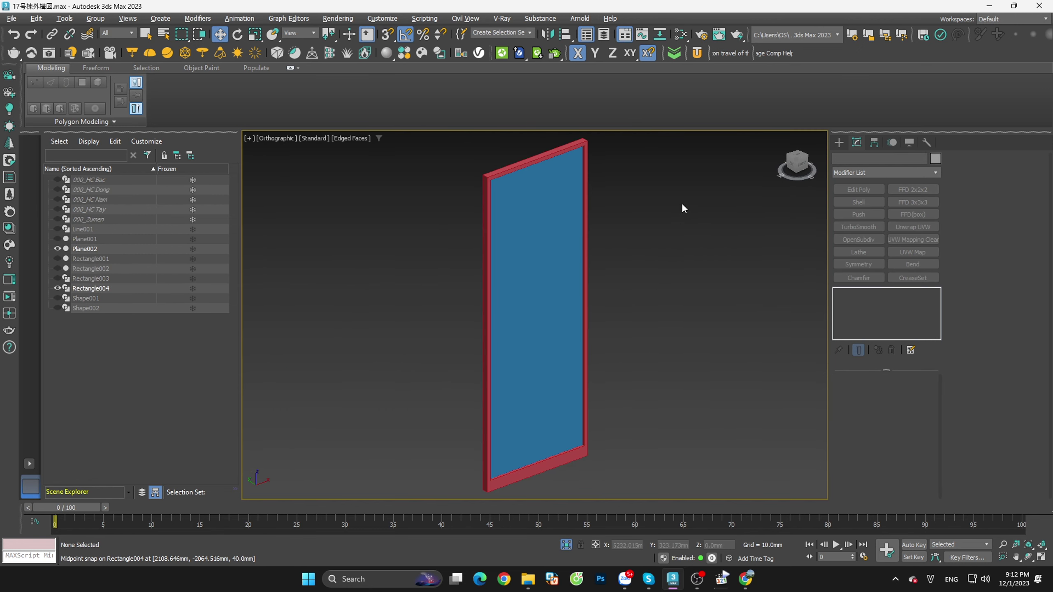
key("ctrl+a")
right_click(535, 282)
left_click(682, 461)
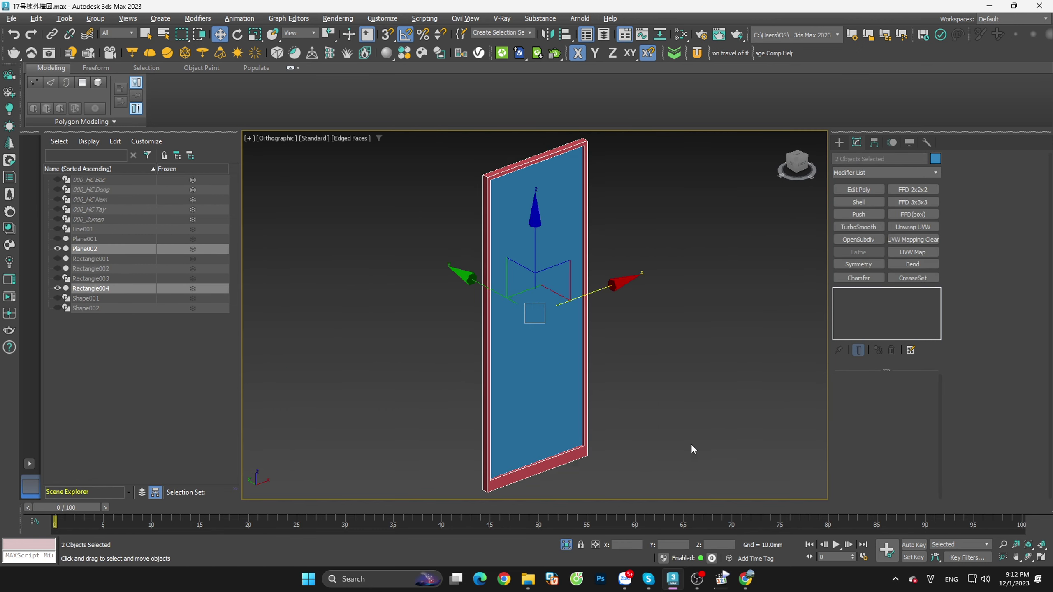
Step: Exit isolation to show the whole house and inspect the cyan ledge
left_click(691, 443)
left_click(566, 545)
scroll(617, 397, "down", 3)
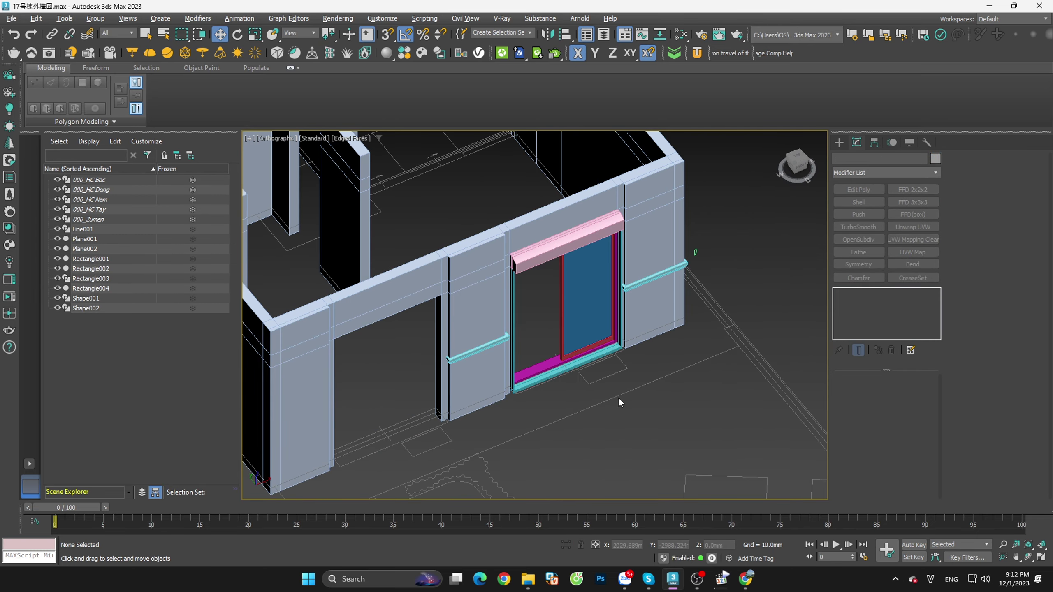
scroll(581, 387, "up", 2)
scroll(581, 387, "up", 2)
scroll(556, 379, "up", 2)
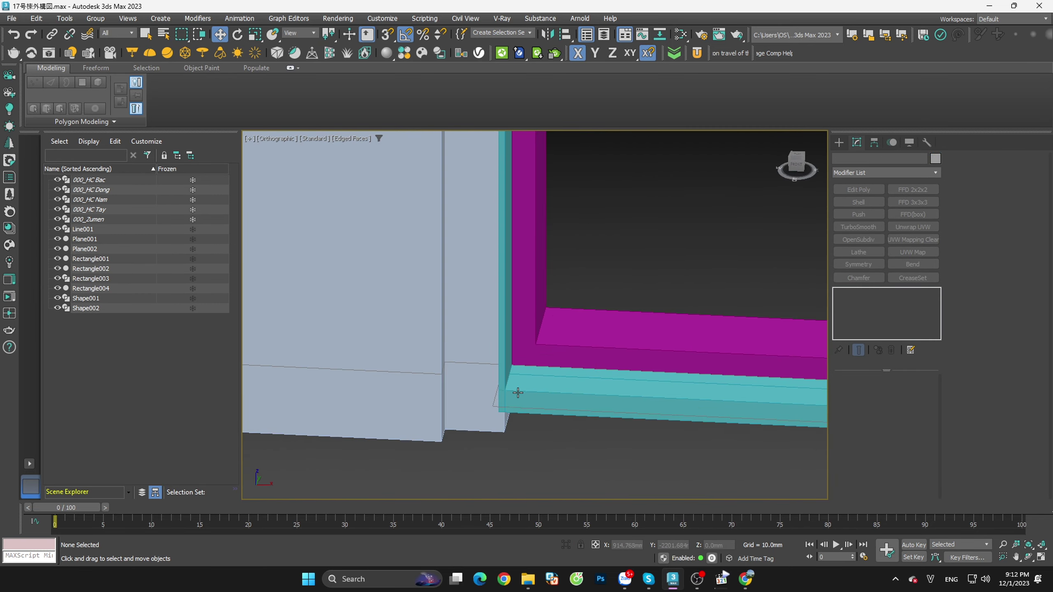
scroll(527, 373, "up", 2)
left_click(527, 373)
scroll(527, 373, "down", 2)
scroll(567, 408, "down", 3)
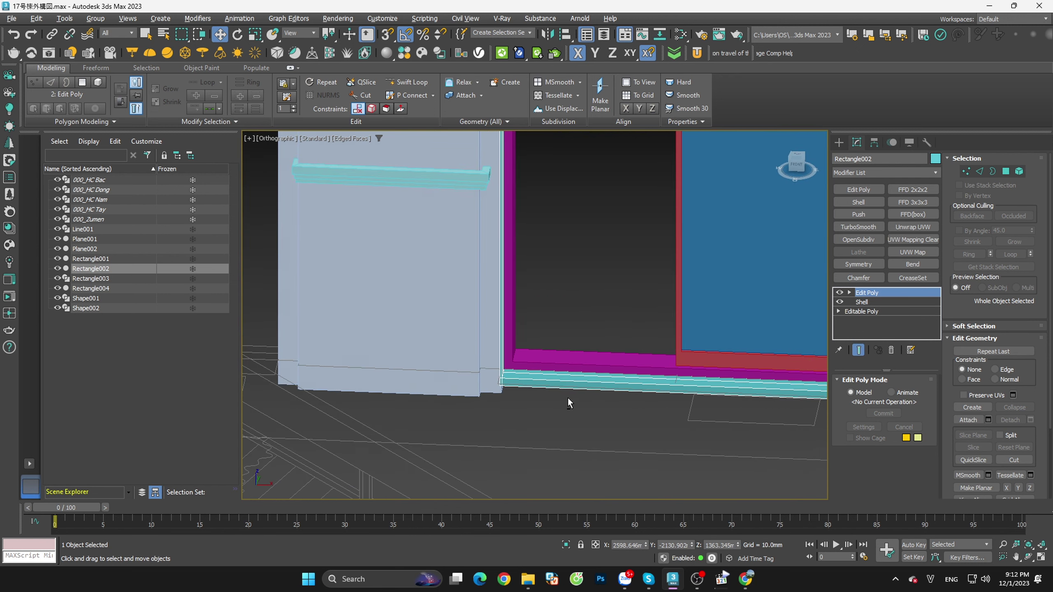
Step: Compare the door in Front view against the front-elevation drawing, then orbit to an angled view
left_click(796, 165)
left_click(735, 385)
scroll(735, 385, "up", 2)
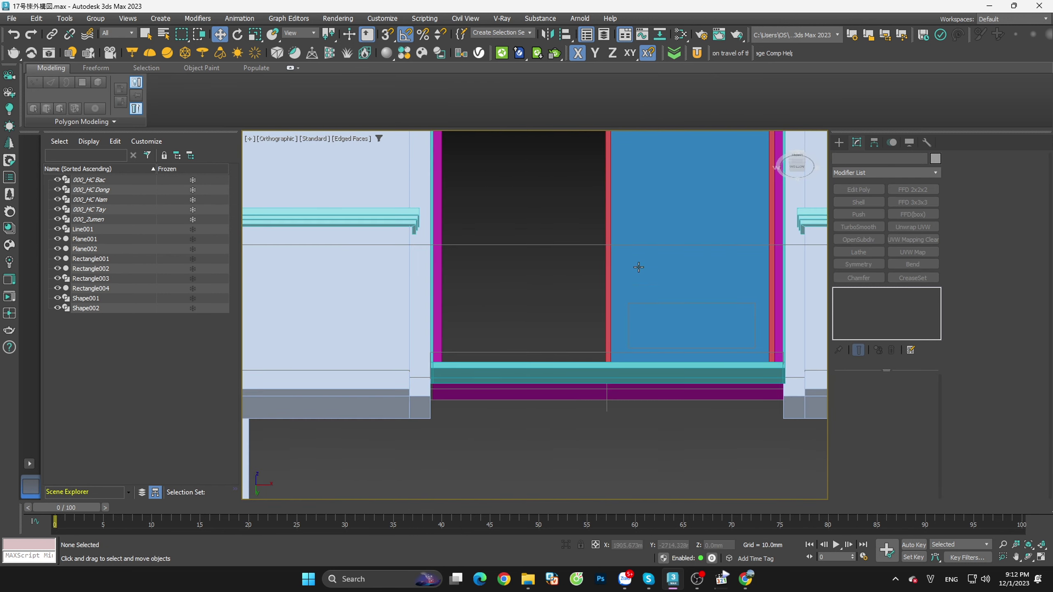
scroll(607, 270, "up", 2)
scroll(557, 253, "down", 3)
key("f")
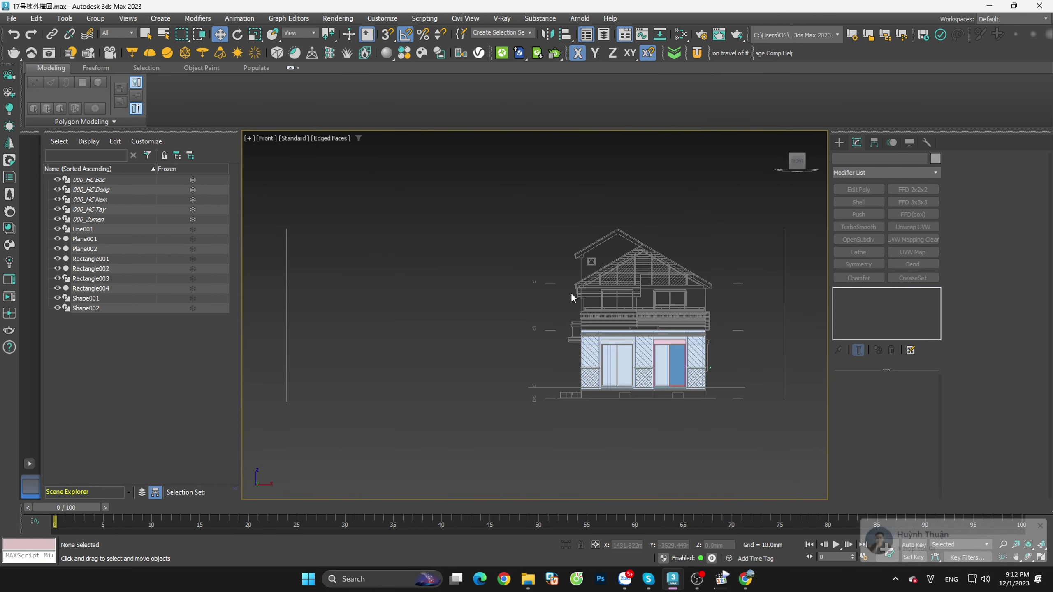
scroll(649, 349, "up", 3)
scroll(700, 352, "up", 3)
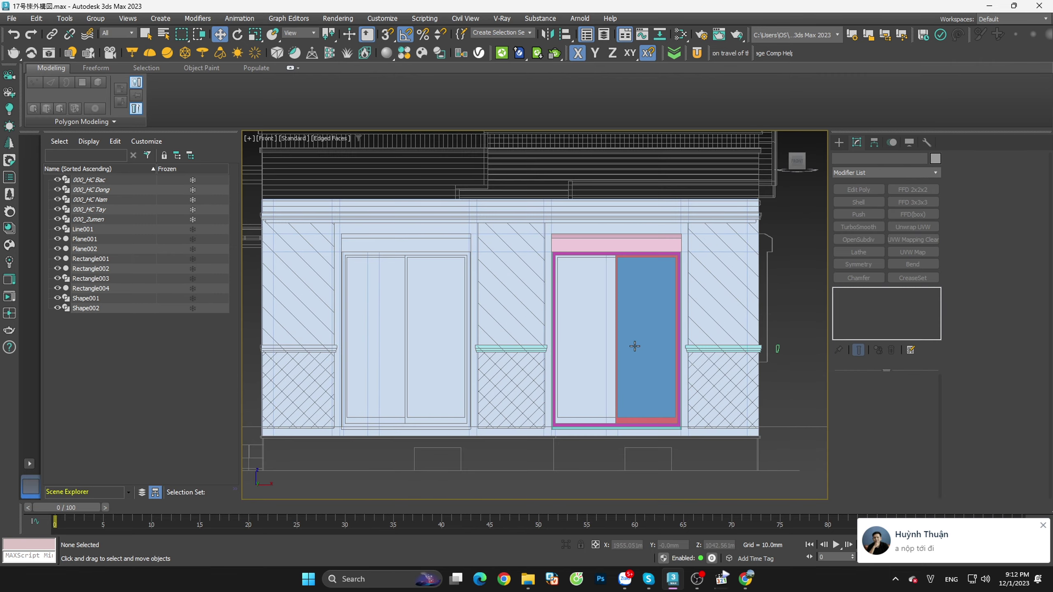
middle_click_drag(630, 345, 651, 388, "alt")
scroll(652, 387, "up", 5)
scroll(652, 387, "up", 3)
Step: Reselect the glass panel and red frame together with a selection region
key("s")
left_click(614, 306, "ctrl")
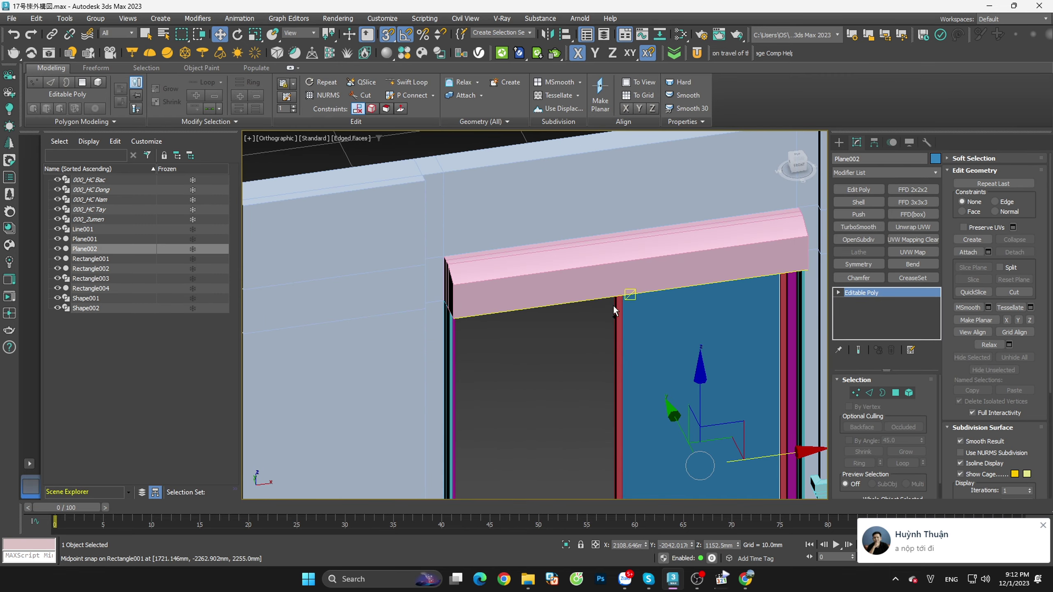
scroll(663, 315, "down", 4)
left_click(594, 377)
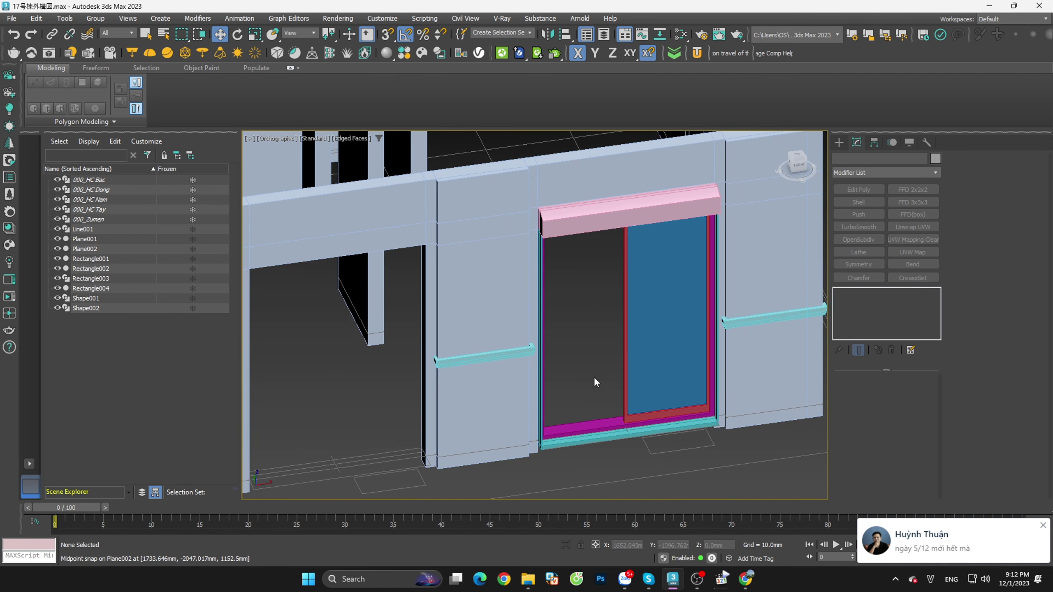
scroll(569, 385, "up", 5)
key("s")
left_click_drag(520, 372, 710, 287)
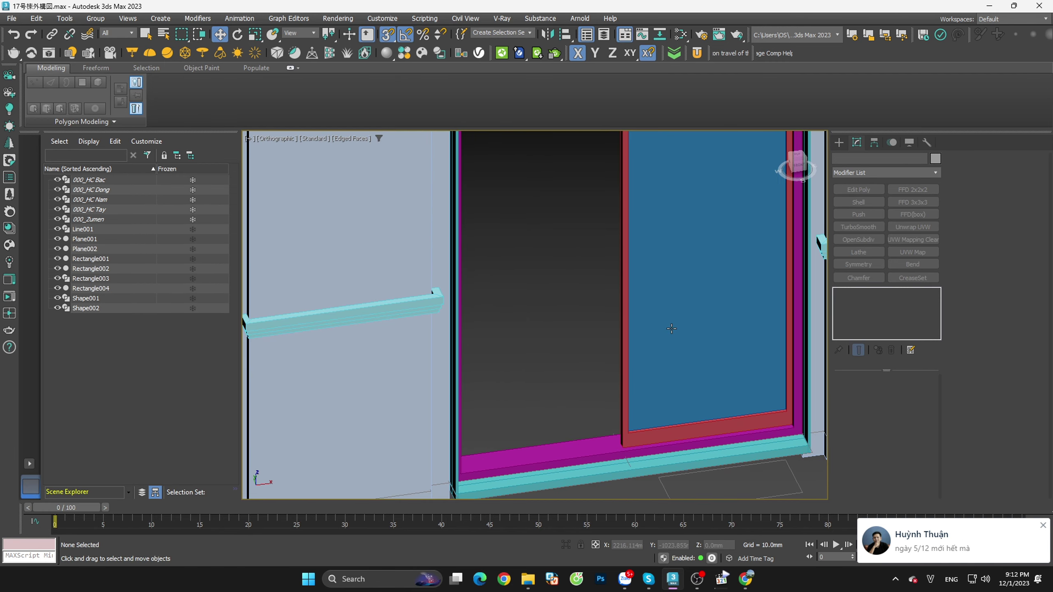
scroll(655, 434, "up", 4)
left_click(655, 434)
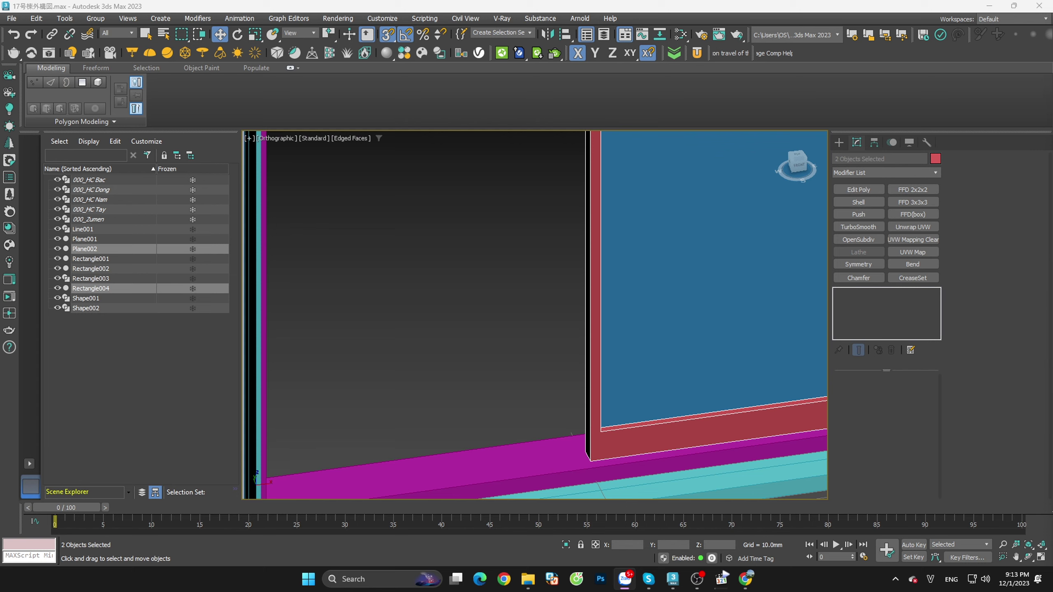
Step: Select the door leaf's glass pane and frame pieces and isolate them
key("z")
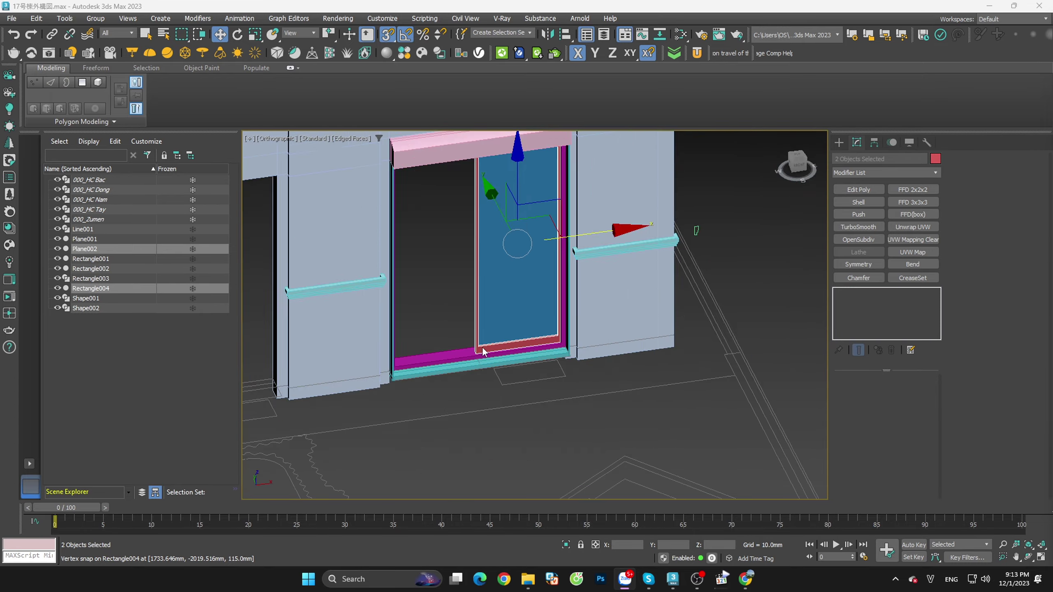
scroll(498, 356, "up", 5)
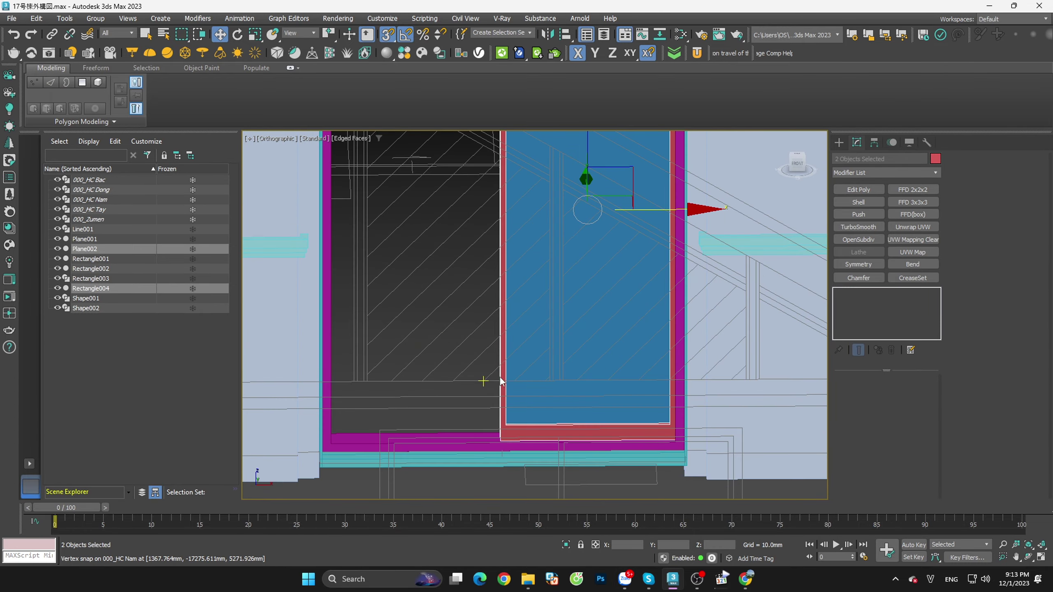
middle_click_drag(448, 383, 496, 434, "alt")
scroll(495, 434, "up", 3)
left_click_drag(405, 315, 569, 287)
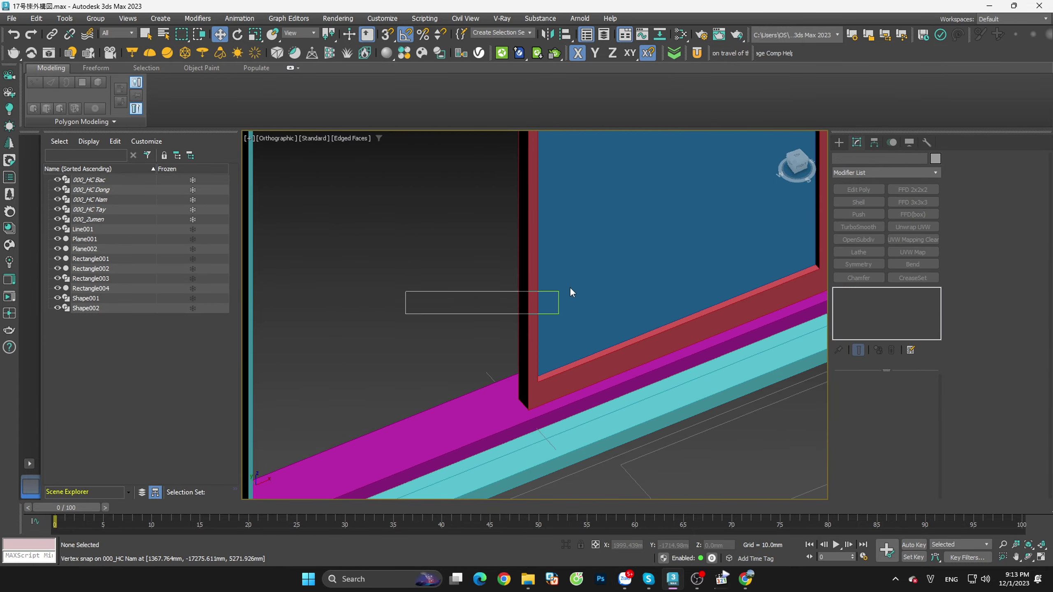
left_click(585, 371, "ctrl")
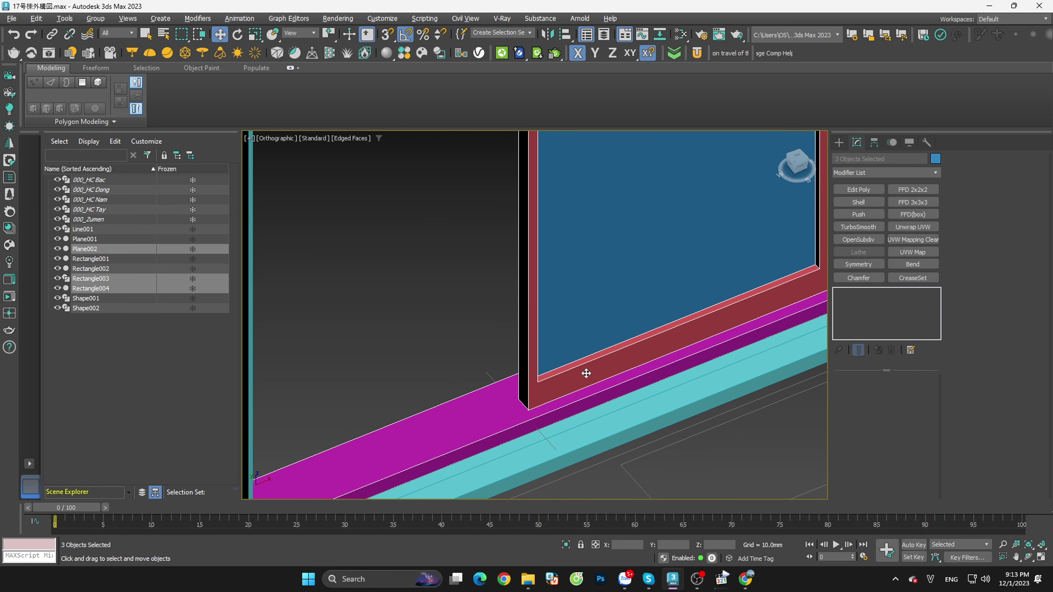
key("alt+q")
Step: In Top wireframe view, clone the glass and frame along Y as Plane003 and Rectangle005
key("t")
key("F3")
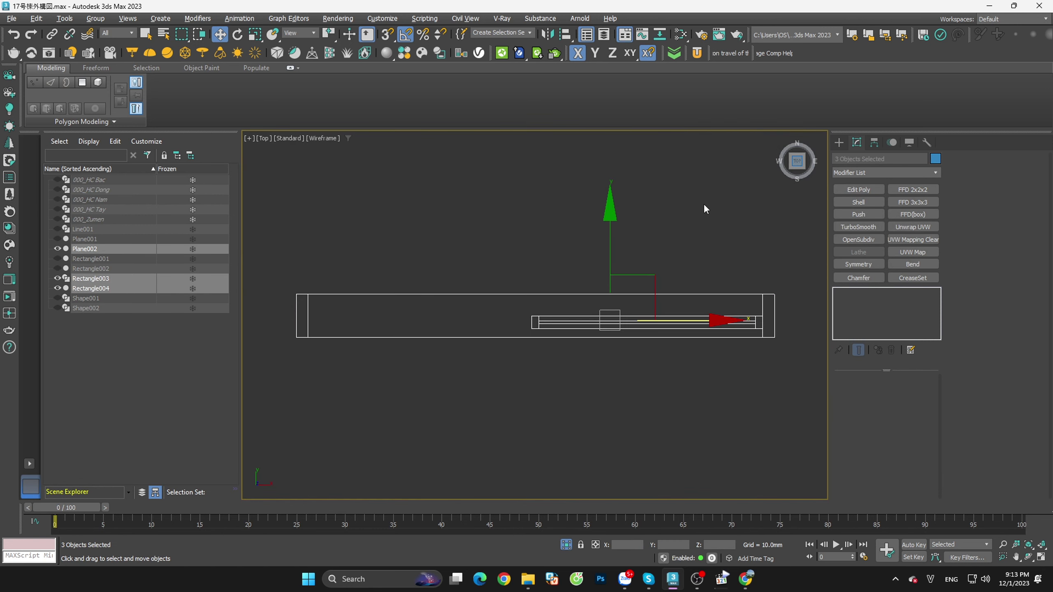
left_click_drag(432, 246, 786, 406)
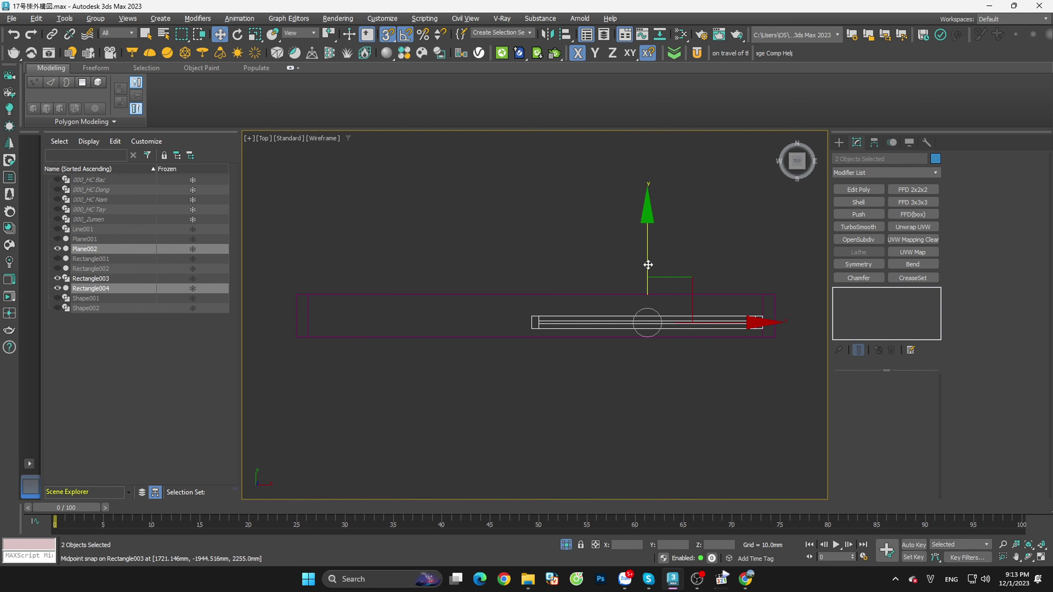
left_click_drag(647, 322, 647, 203, "shift")
left_click(538, 336)
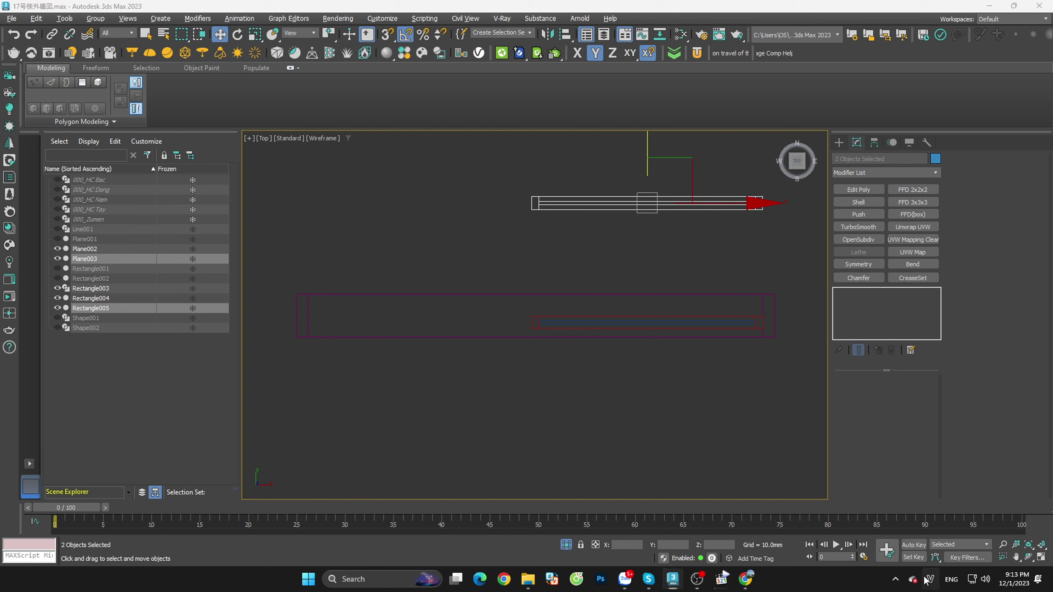
Step: Snap the copied leaf along X beside the first leaf to form a double door
right_click(912, 578)
left_click(585, 253)
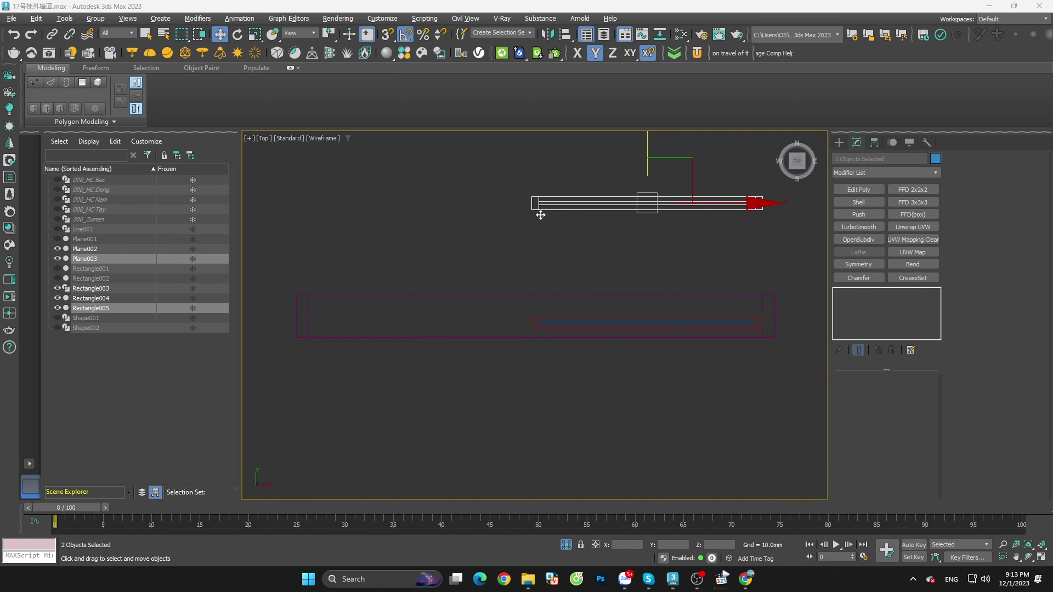
key("s")
mouse_move(408, 162)
left_mouse_down()
mouse_move(753, 221)
mouse_move(768, 306)
mouse_move(568, 326)
left_mouse_up()
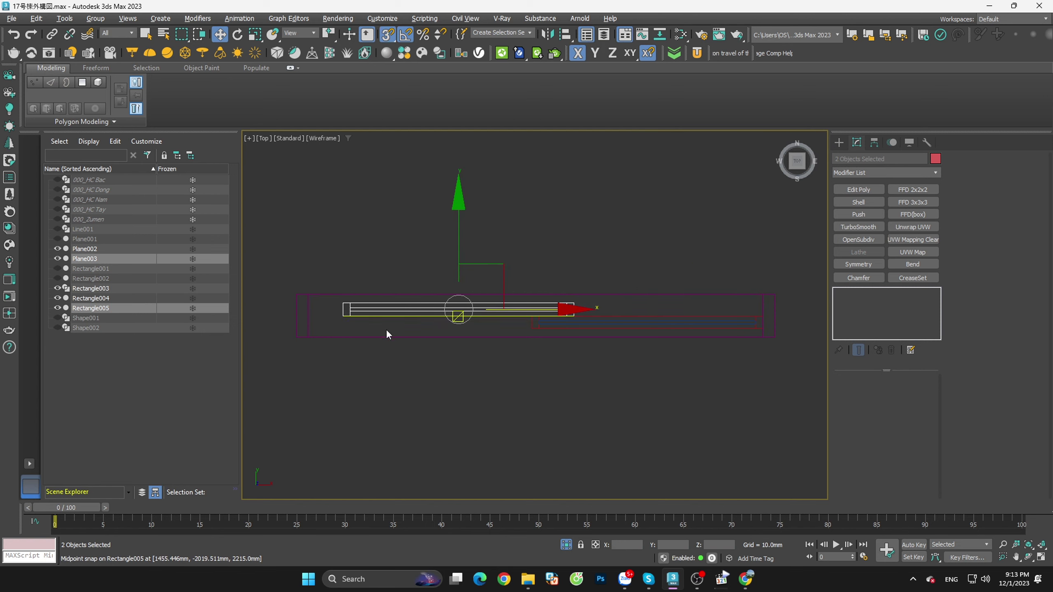
left_click_drag(343, 316, 309, 332)
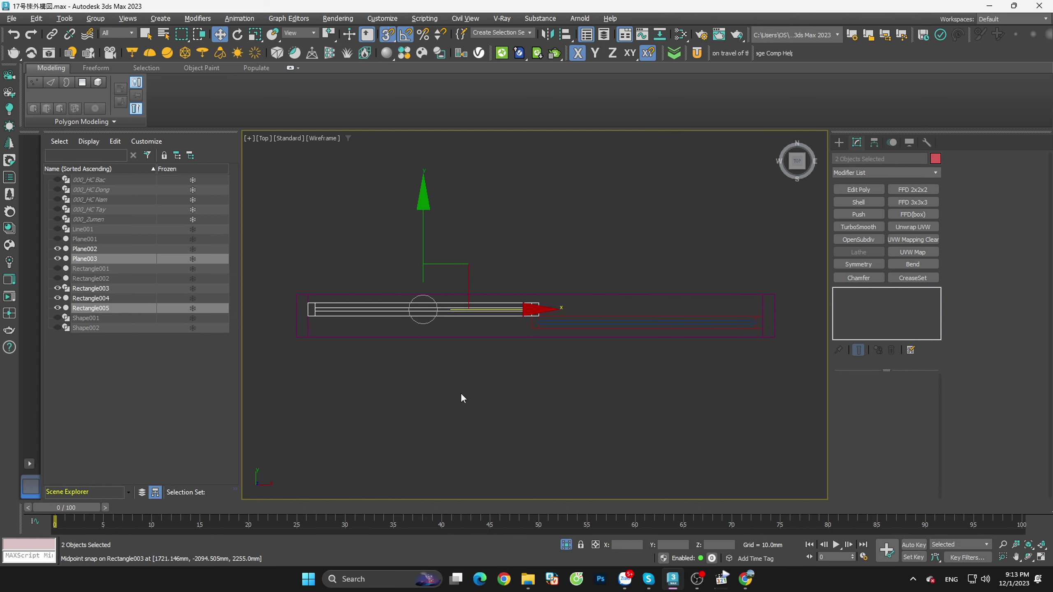
Step: Exit isolation in shaded view and select all parts of the finished double door
mouse_move(461, 393)
middle_mouse_down("alt")
mouse_move(724, 273)
mouse_move(768, 337)
middle_mouse_up("alt")
key("F3")
left_click(768, 337)
key("s")
left_click(566, 548)
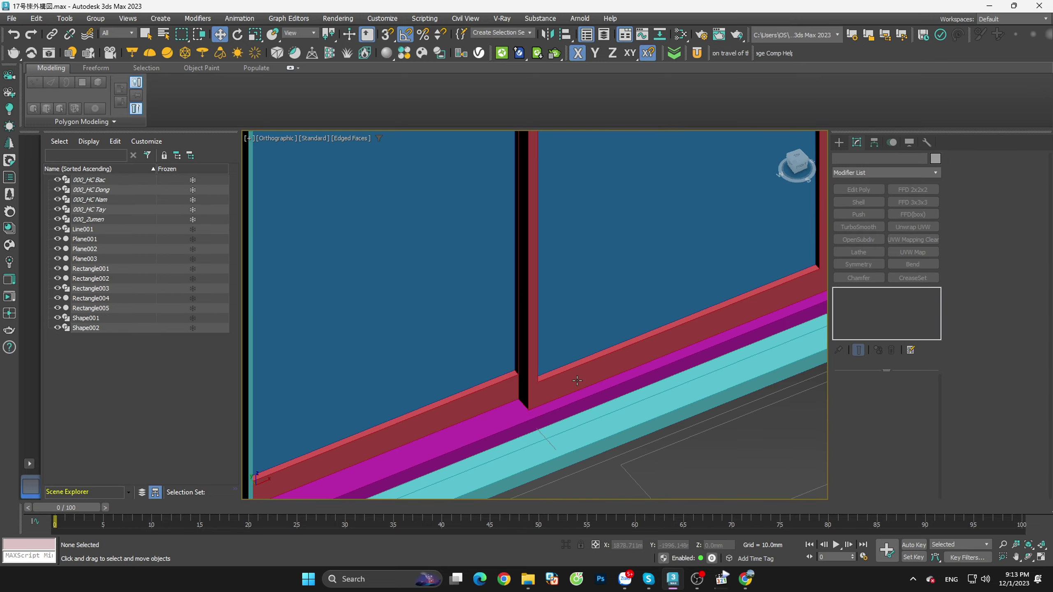
key("s")
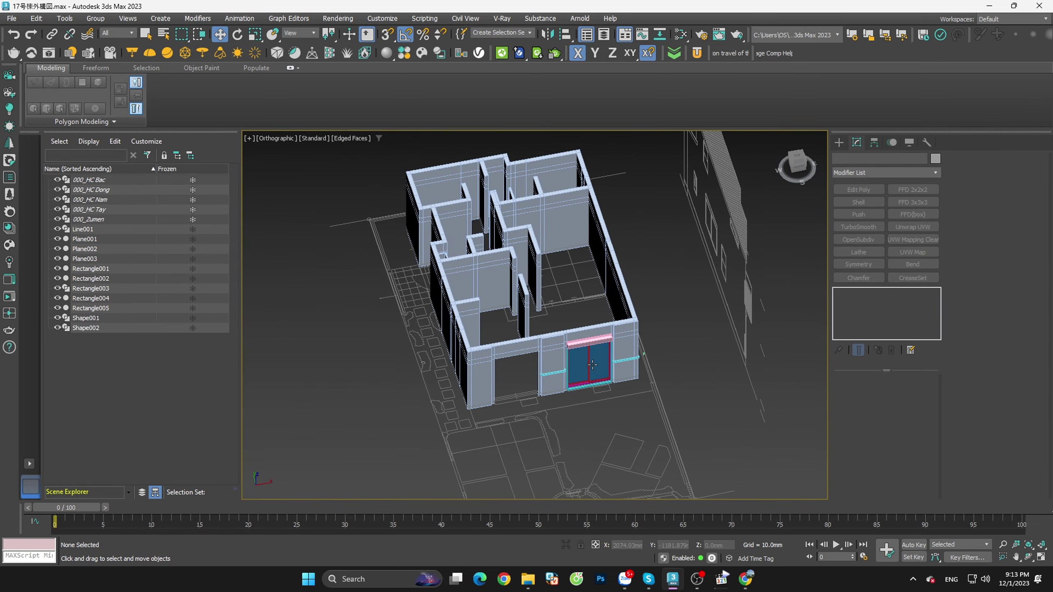
scroll(584, 404, "up", 5)
left_click_drag(670, 472, 669, 473)
middle_click_drag(668, 458, 775, 243, "alt")
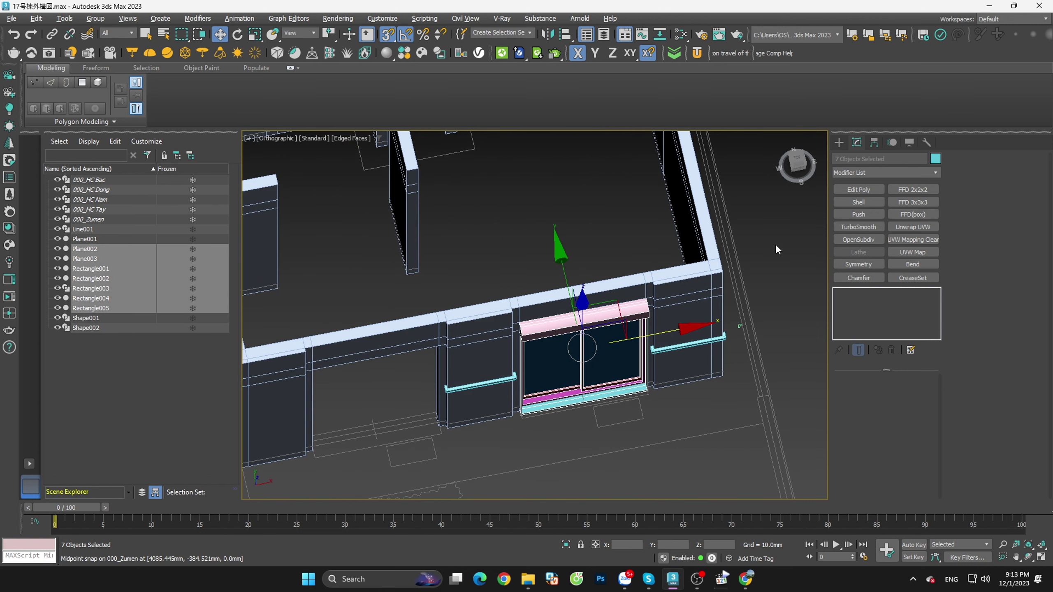
Step: In Top view, Shift-drag copies of the door assembly into the left opening
left_click(796, 160)
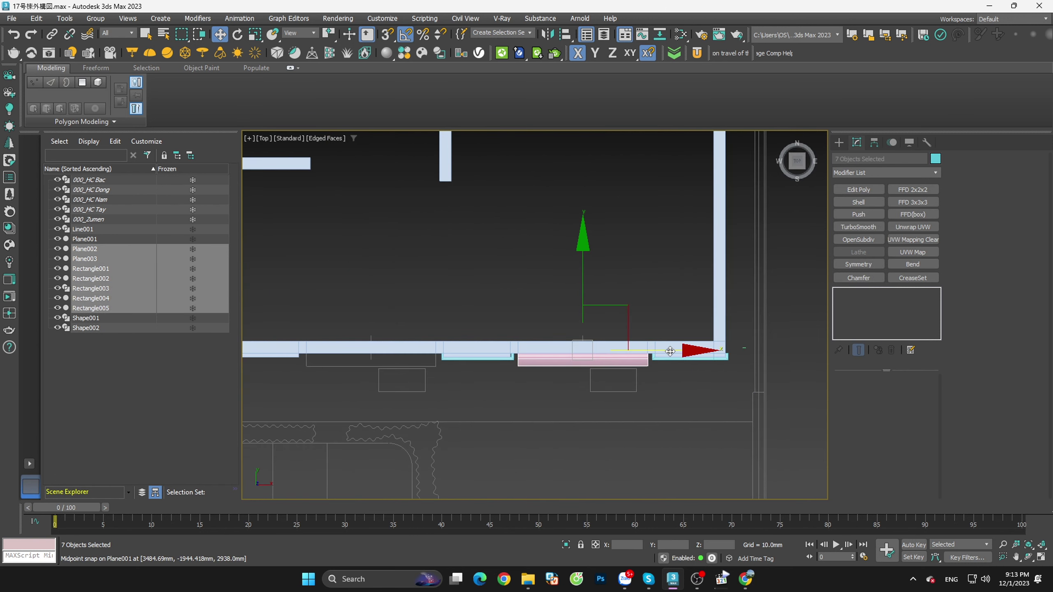
left_click_drag(670, 351, 499, 352, "shift")
left_click(523, 338)
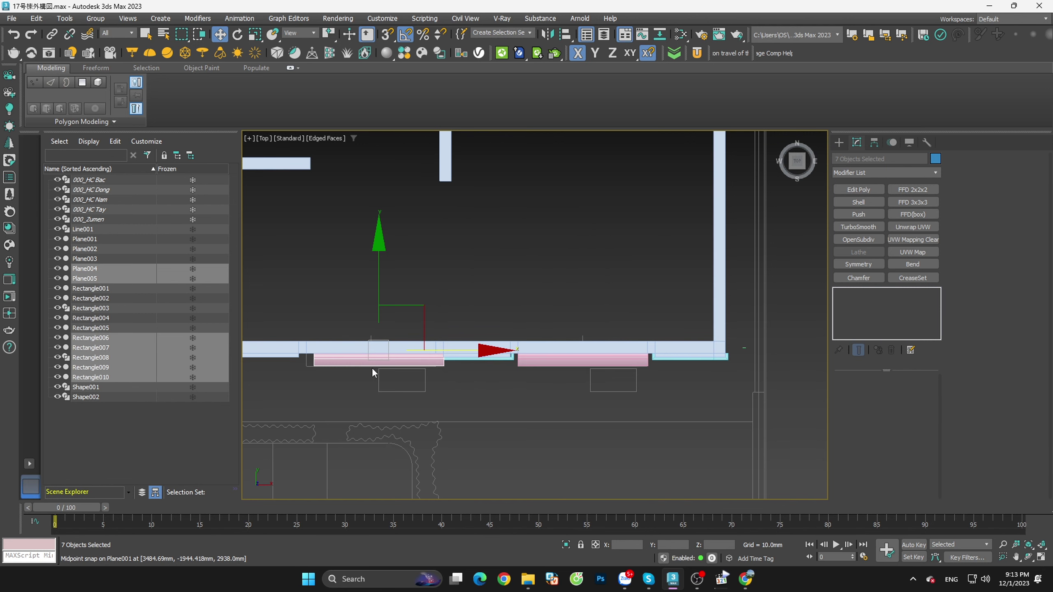
left_click_drag(638, 351, 434, 366, "shift")
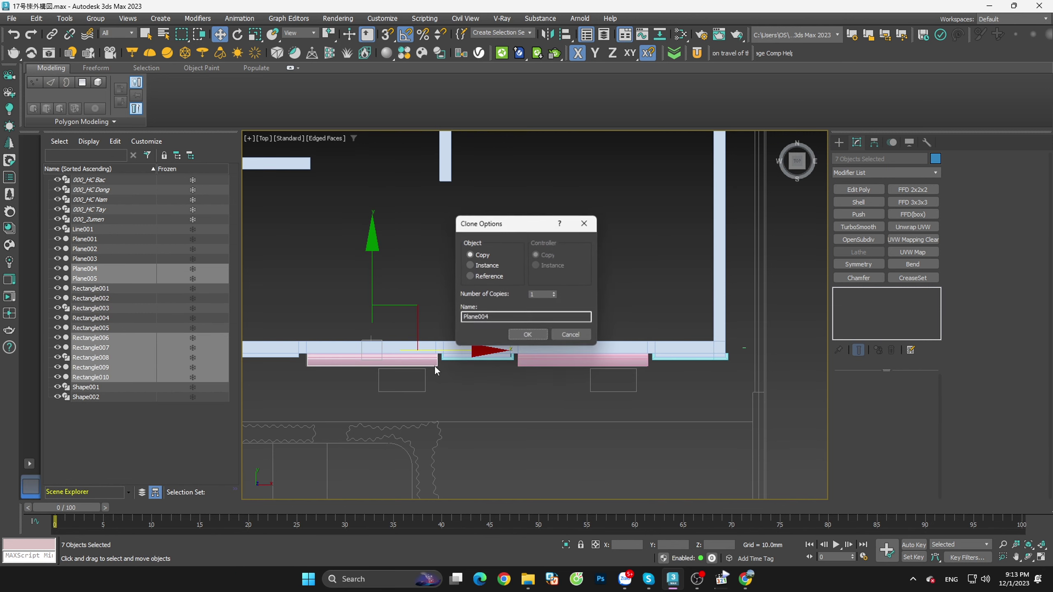
left_click(543, 334)
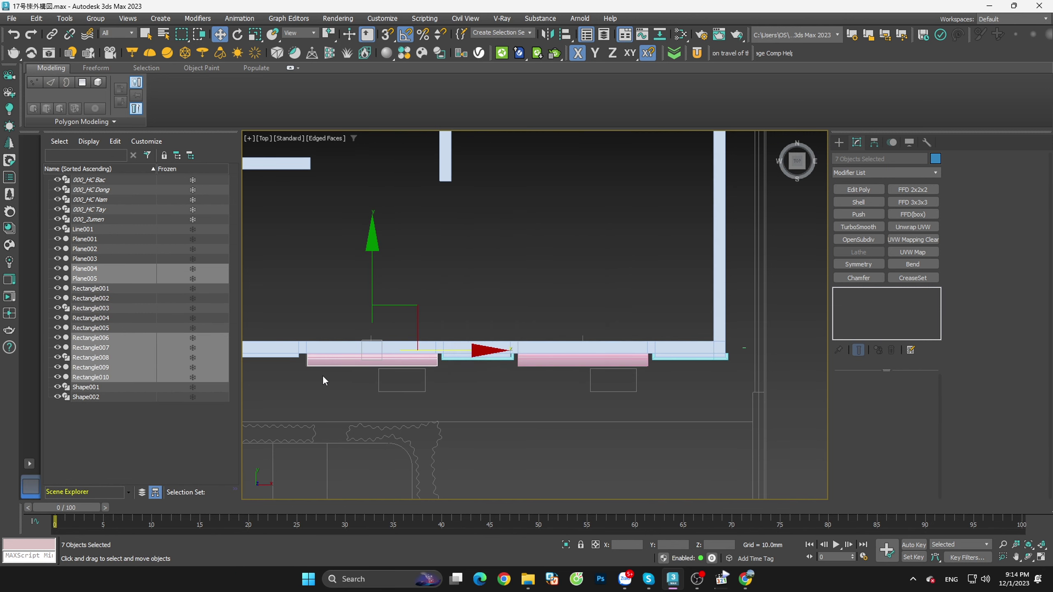
Step: Nudge the copied door into line with the opening and check it in wireframe
scroll(322, 375, "up", 4)
key("s")
left_click_drag(552, 357, 545, 358)
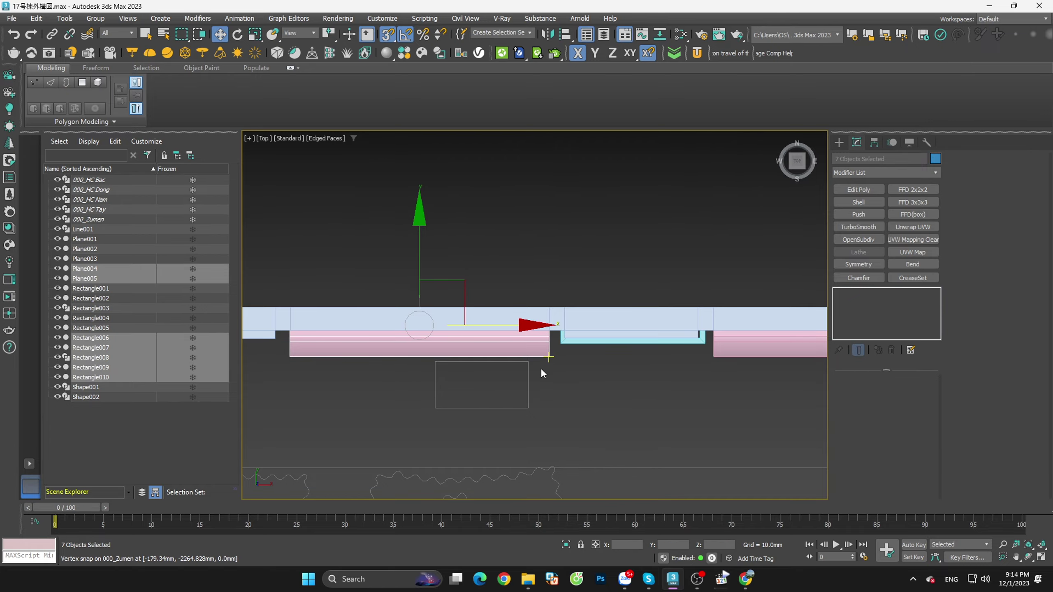
middle_click_drag(541, 368, 577, 359, "alt")
key("F3")
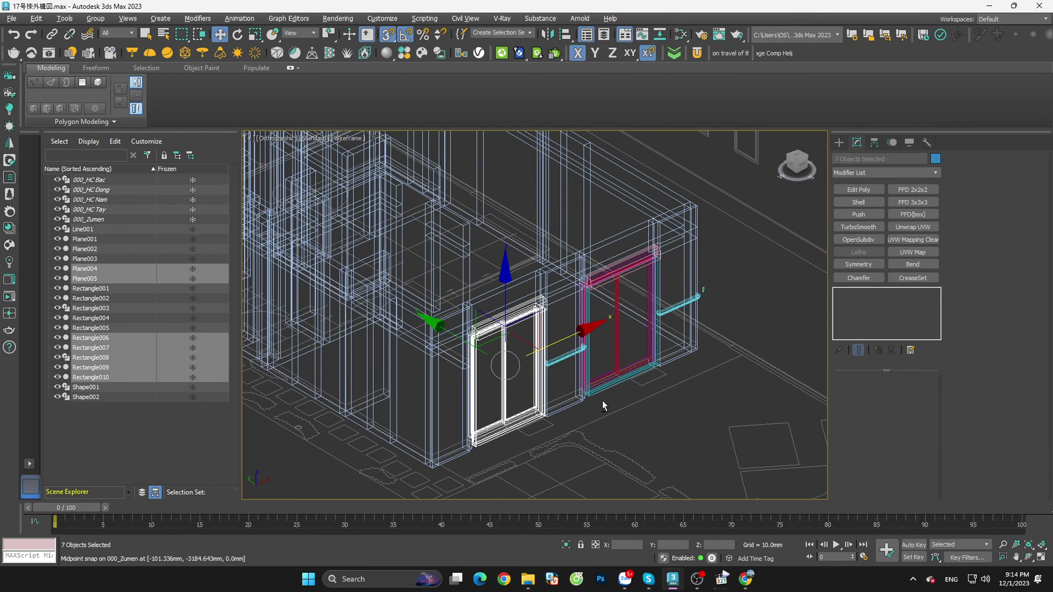
scroll(602, 399, "down", 3)
left_click(679, 413)
key("F3")
scroll(684, 396, "down", 3)
Step: Compare both doors and the cyan ledges with the front-elevation drawing in Front view
middle_click_drag(682, 397, 649, 427, "alt")
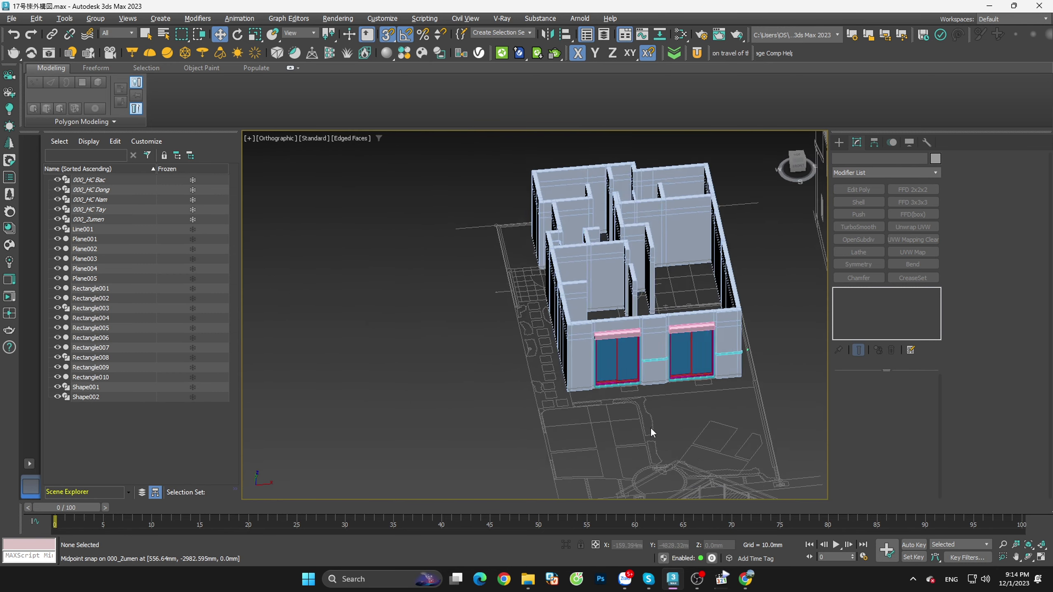
key("f")
scroll(711, 397, "down", 2)
scroll(715, 381, "up", 3)
scroll(725, 344, "up", 3)
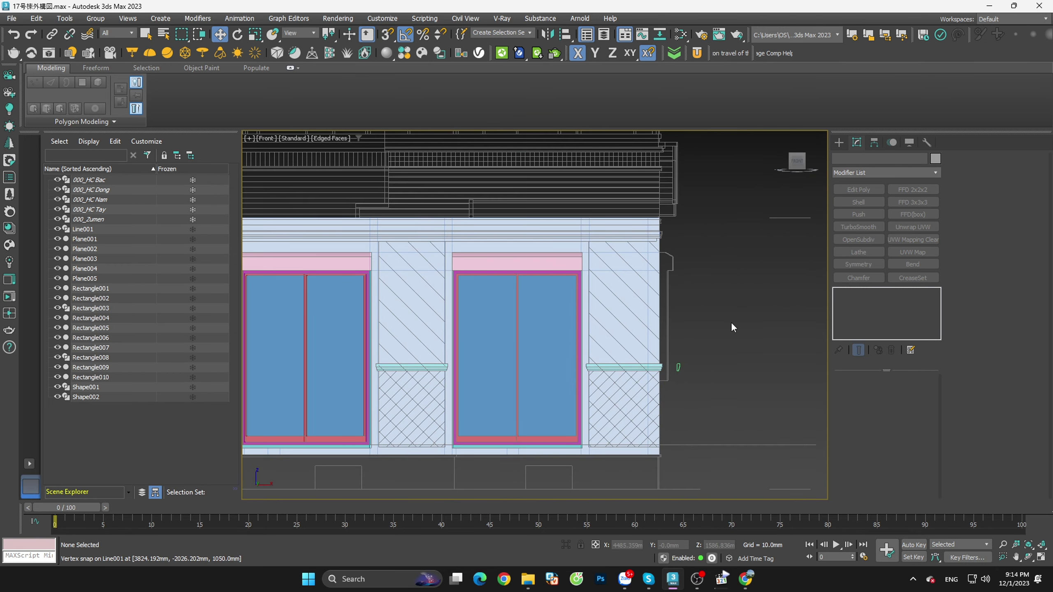
scroll(732, 325, "up", 2)
scroll(698, 253, "up", 4)
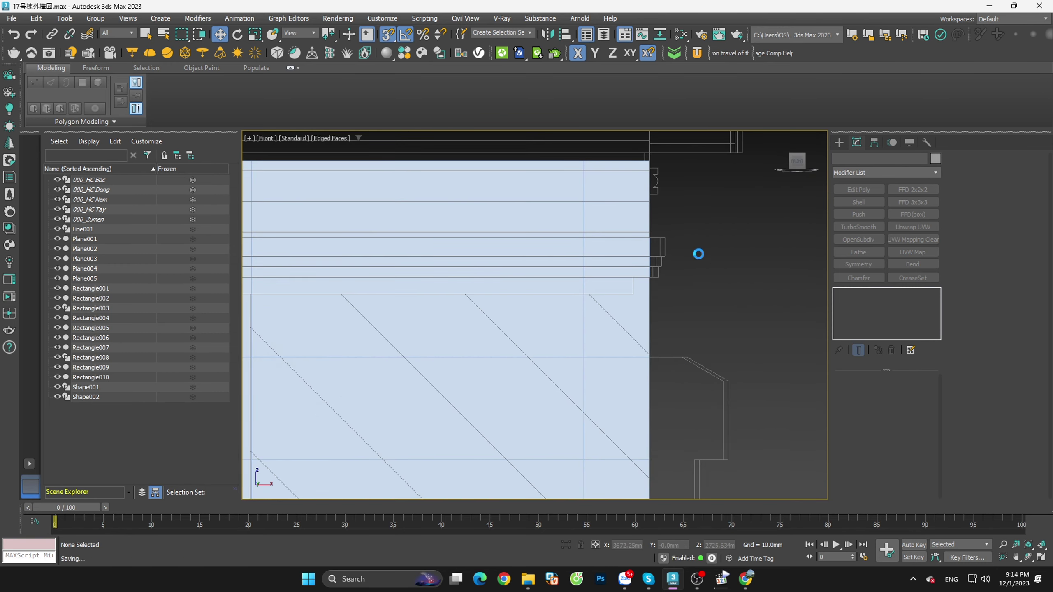
scroll(726, 289, "down", 2)
scroll(728, 291, "down", 3)
scroll(732, 299, "down", 3)
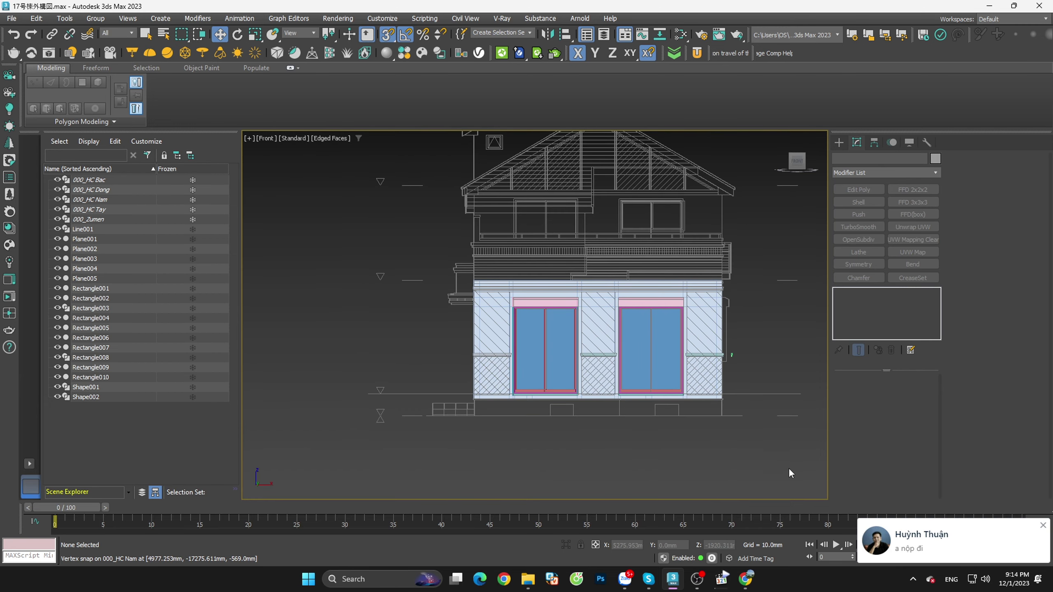
scroll(427, 362, "up", 3)
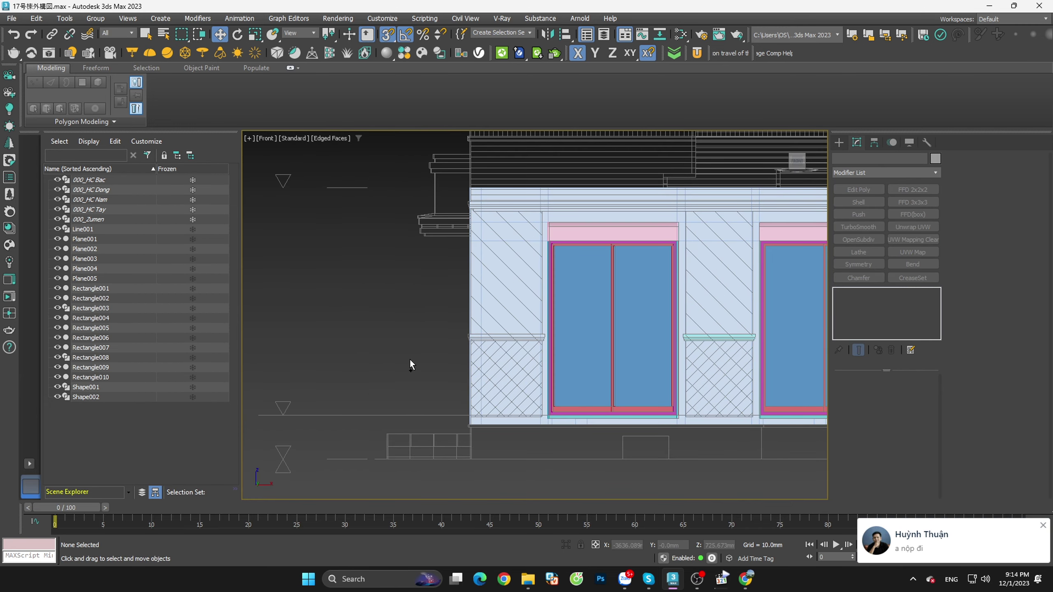
scroll(618, 458, "up", 2)
scroll(425, 435, "up", 2)
scroll(512, 265, "up", 2)
scroll(585, 255, "up", 2)
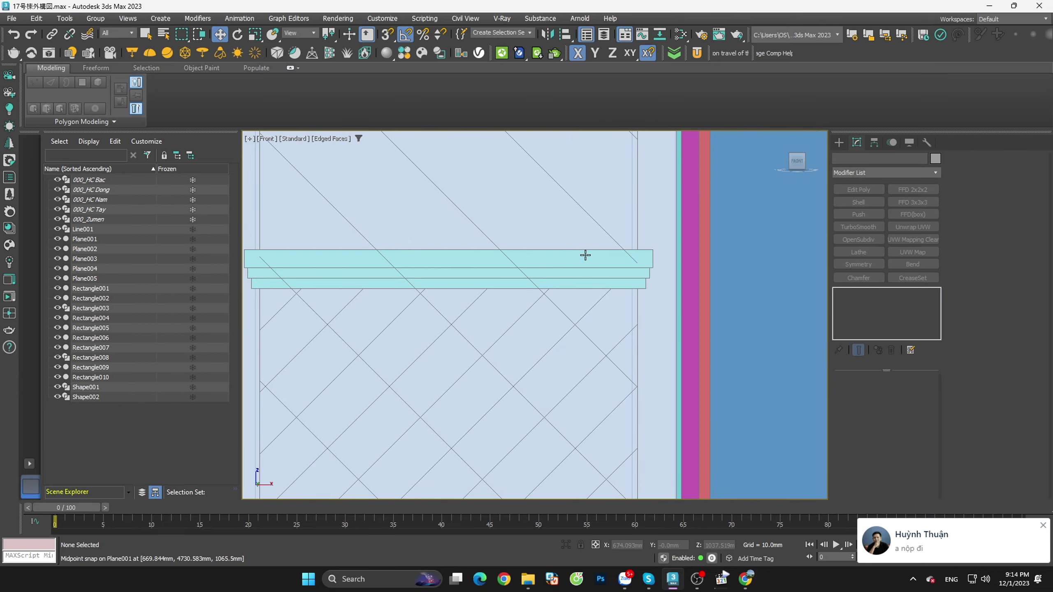
Step: From an angled perspective, select the middle pillar's stepped ledge Shape002
left_click(584, 255)
scroll(594, 323, "down", 3)
scroll(594, 331, "down", 3)
mouse_move(594, 365)
middle_mouse_down("alt")
mouse_move(577, 362)
mouse_move(587, 395)
middle_mouse_up("alt")
left_click(594, 396)
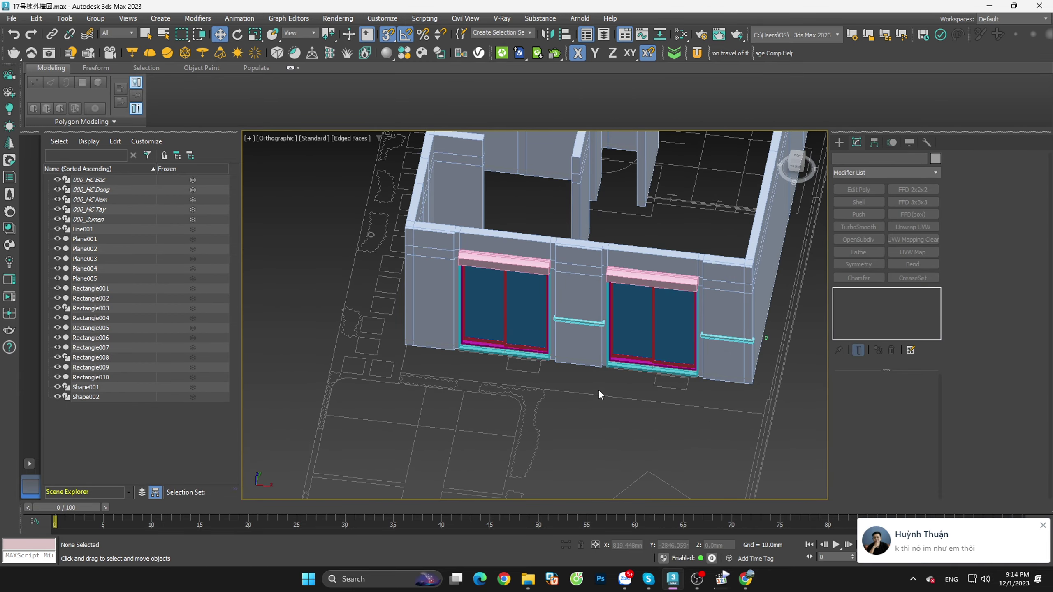
scroll(609, 340, "up", 3)
scroll(559, 306, "up", 1)
left_click(542, 296)
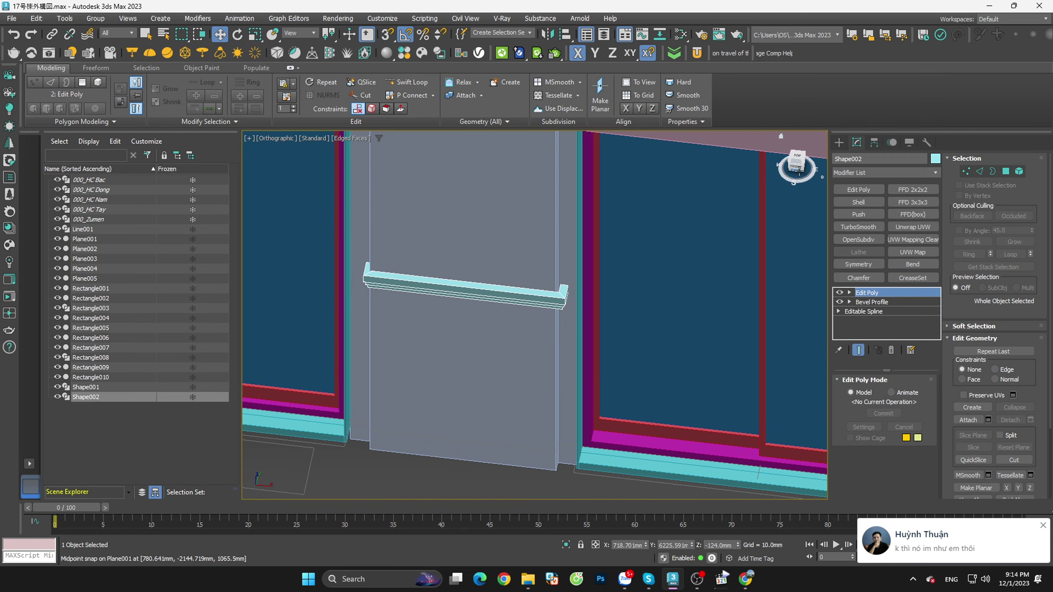
Step: Open the ledge's Hierarchy pivot settings from an angled view of the doors
key("f")
scroll(651, 365, "down", 5)
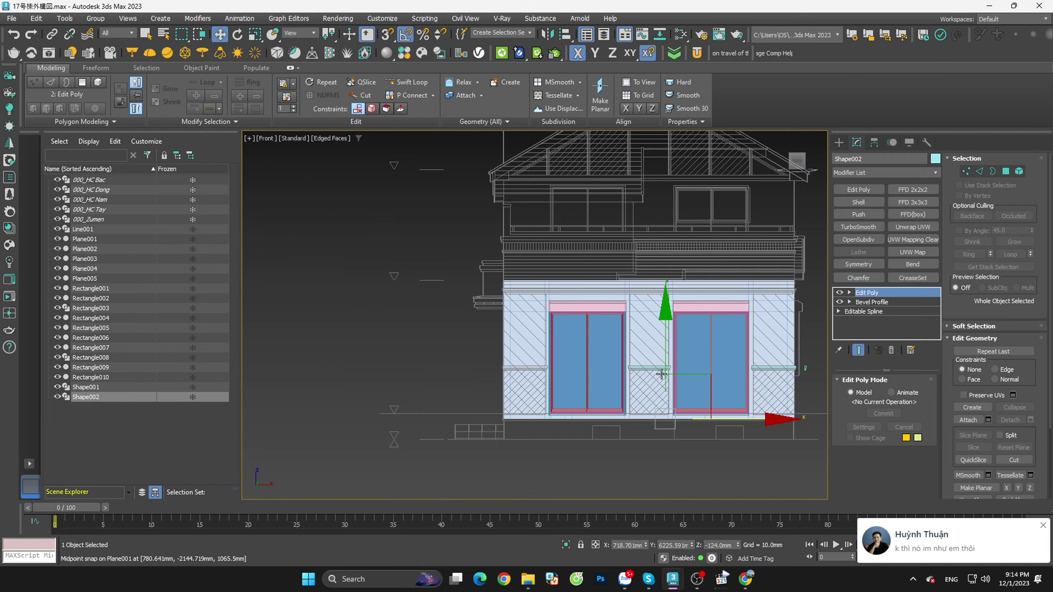
scroll(676, 401, "up", 5)
middle_click_drag(676, 401, 627, 384, "alt")
scroll(628, 384, "up", 2)
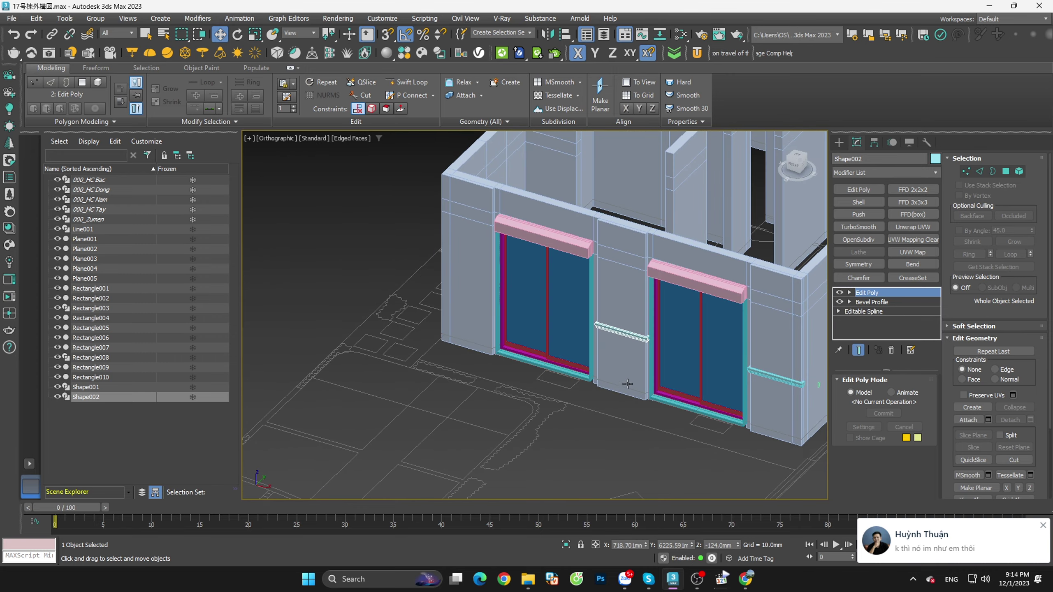
left_click(874, 142)
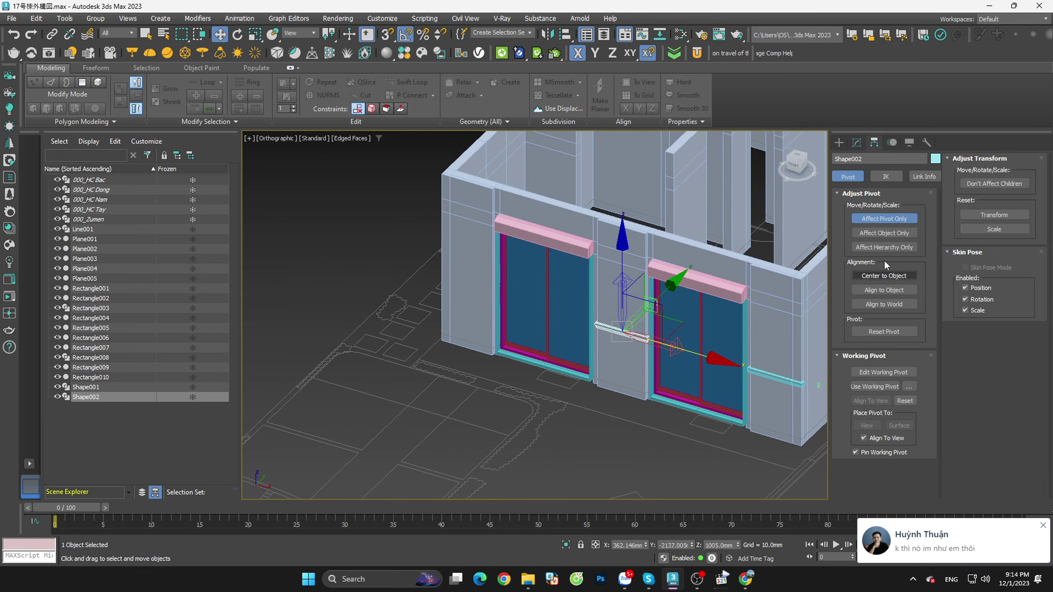
Step: Instance-clone the ledge as Shape003 and snap it against the left door frame
left_click(793, 165)
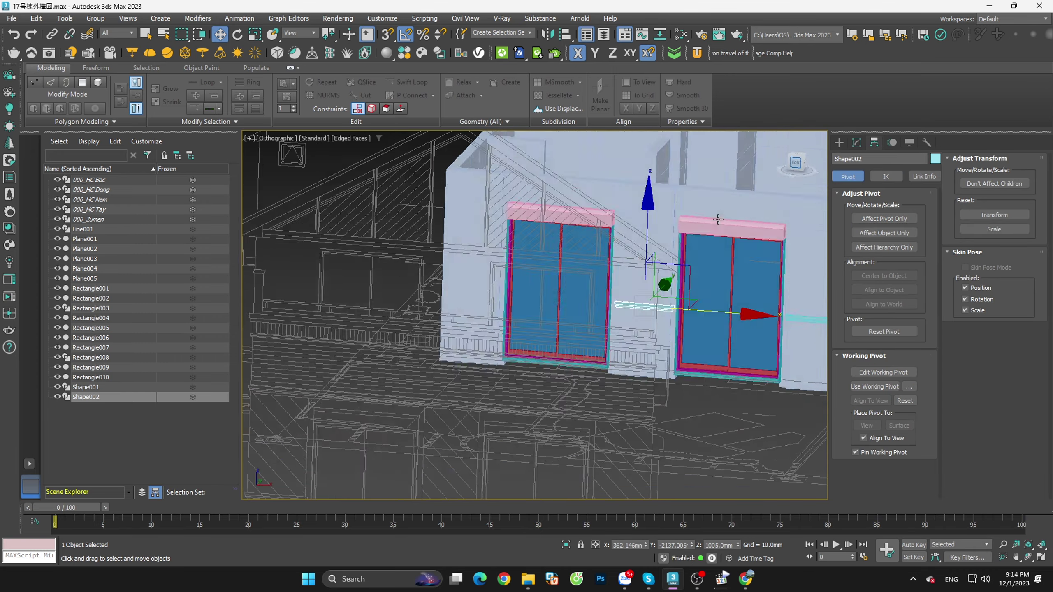
left_click_drag(663, 274, 471, 302, "shift")
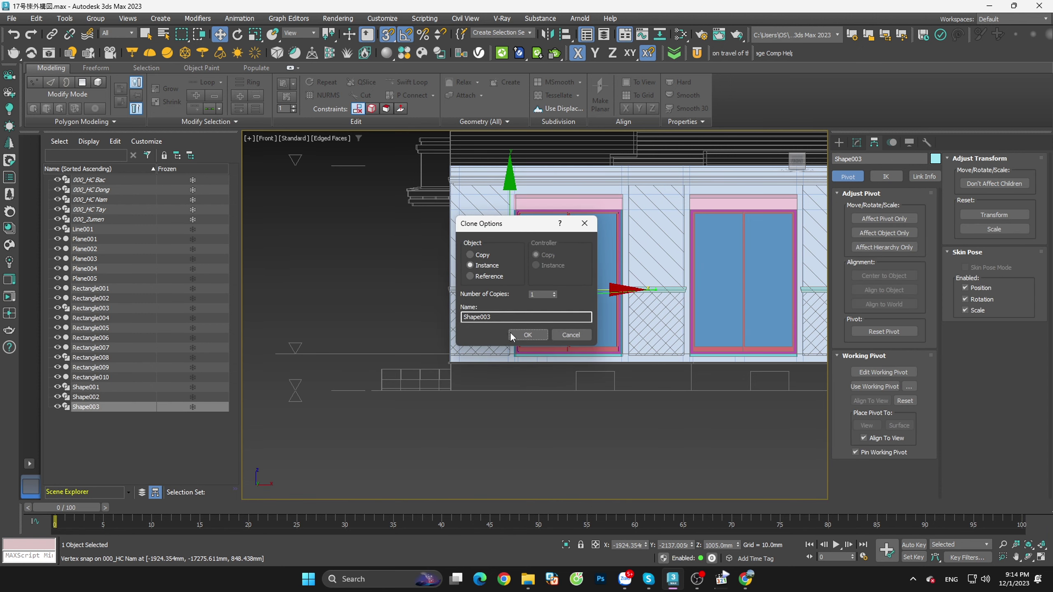
left_click(525, 336)
scroll(463, 291, "up", 5)
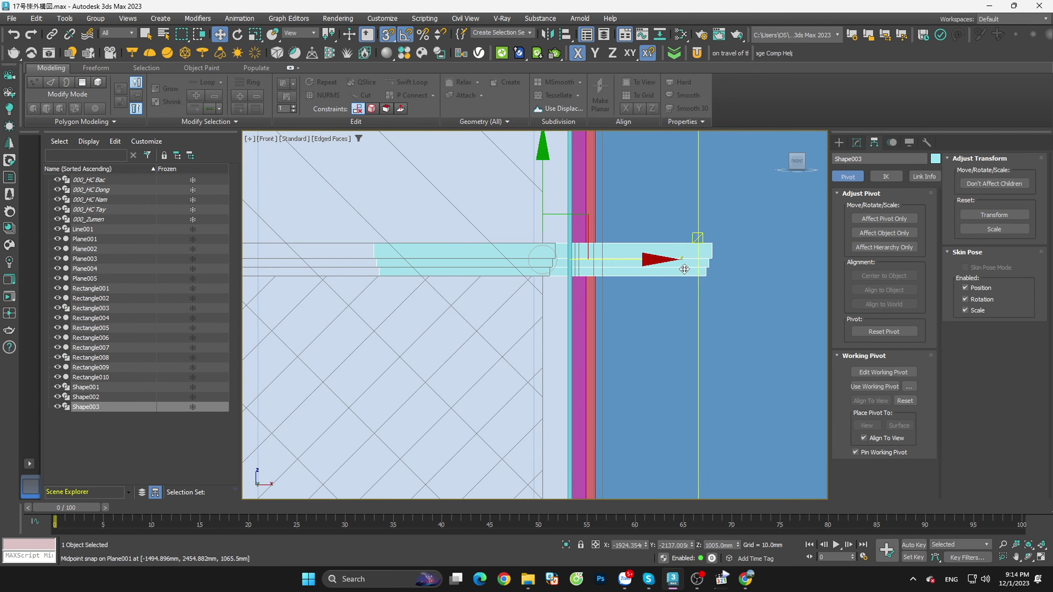
left_click_drag(685, 245, 559, 243)
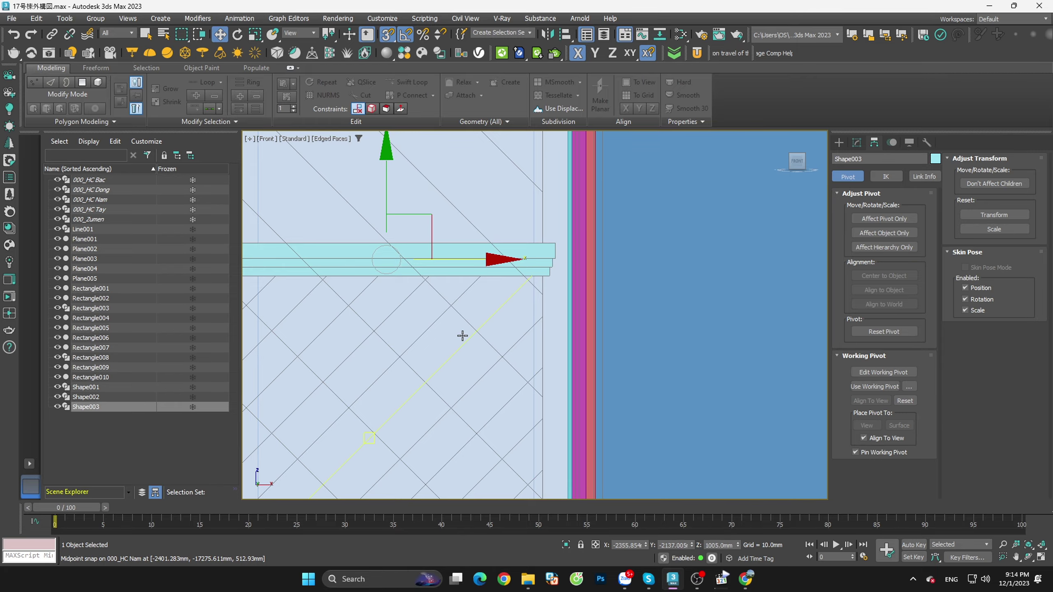
scroll(463, 335, "down", 5)
middle_click_drag(462, 335, 498, 374, "alt")
left_click(501, 381)
Step: Select the left-pier ledge Shape003 and inspect it in Front view
scroll(452, 340, "up", 5)
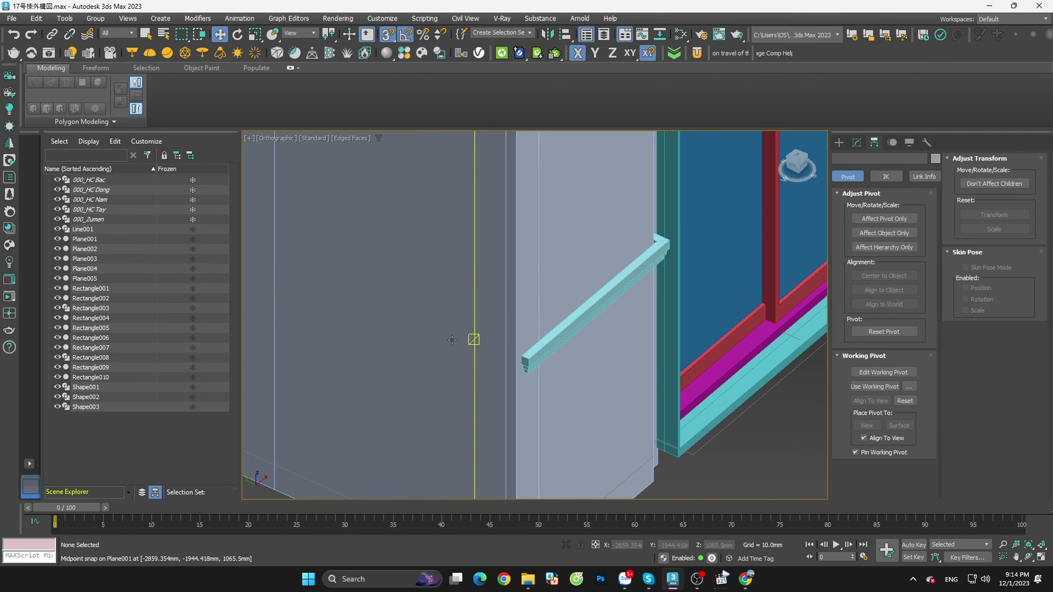
scroll(477, 353, "up", 2)
left_click(578, 350)
scroll(578, 350, "down", 3)
scroll(575, 391, "down", 3)
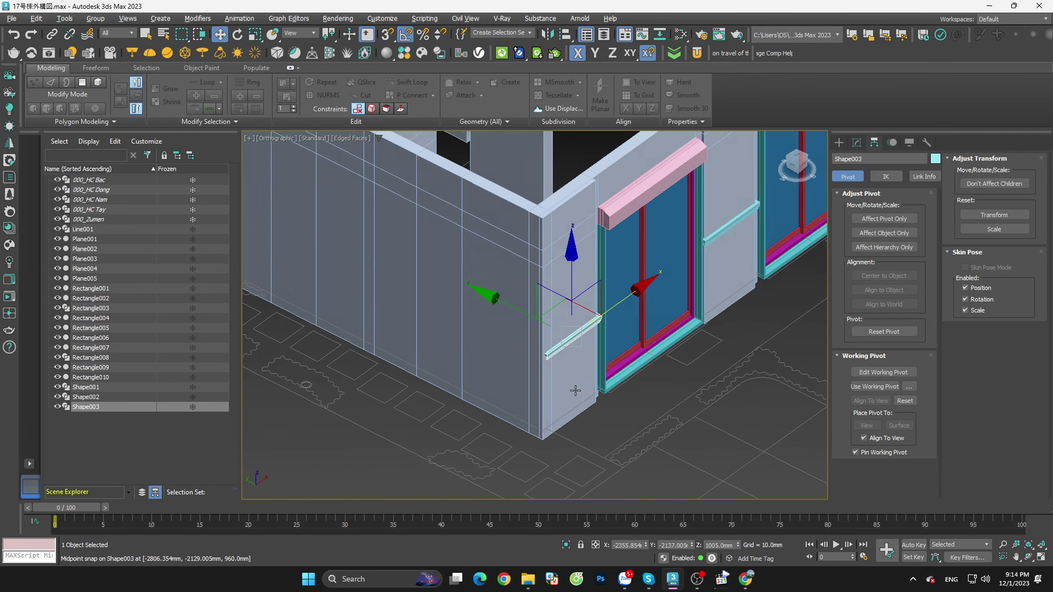
middle_click_drag(575, 390, 821, 238, "alt")
key("f")
scroll(524, 312, "up", 5)
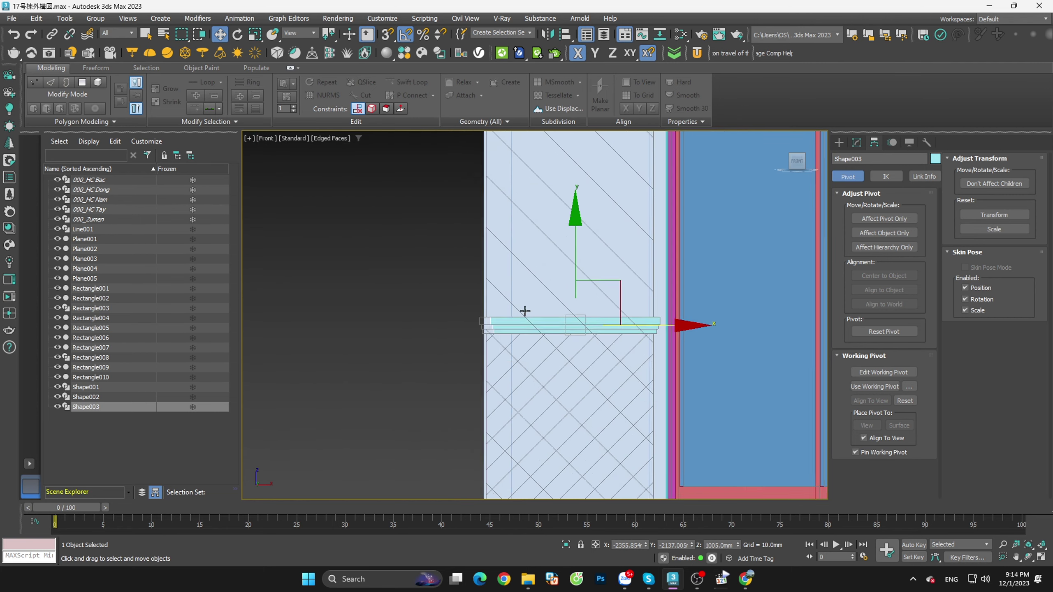
scroll(437, 311, "up", 3)
key("1")
left_click(852, 292)
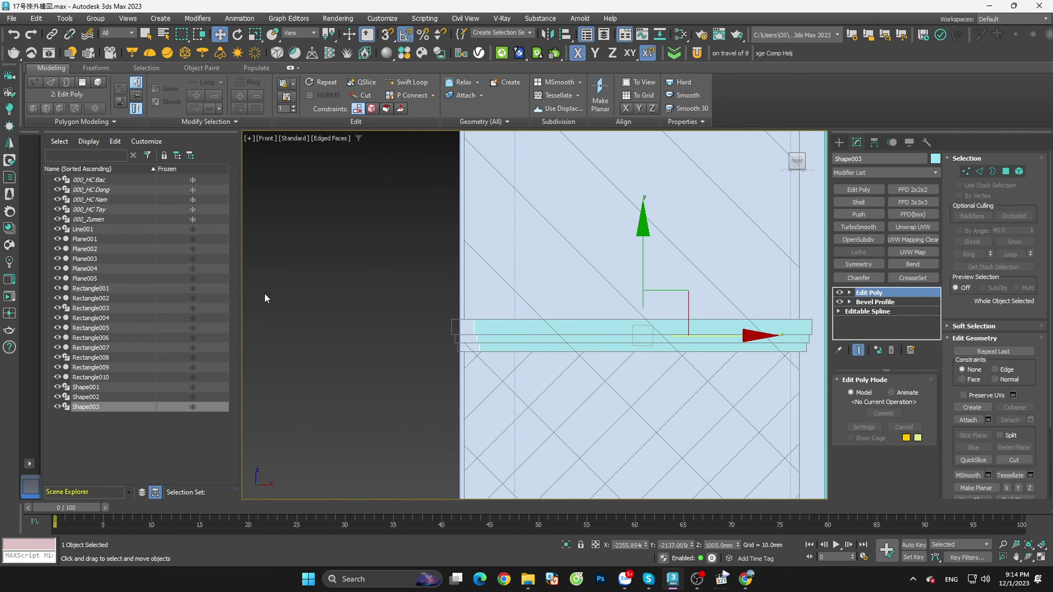
Step: Clear the selection and turn on point and midpoint snapping
left_click(264, 293)
scroll(360, 327, "down", 2)
scroll(360, 327, "down", 3)
scroll(685, 337, "up", 3)
scroll(684, 338, "up", 3)
key("s")
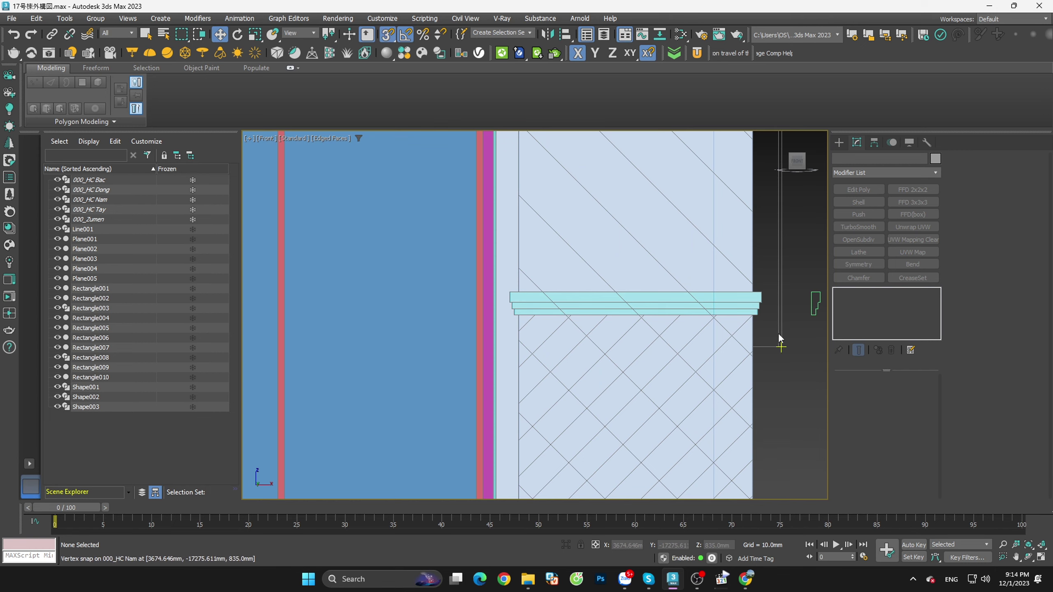
scroll(785, 345, "down", 6)
scroll(568, 338, "up", 3)
scroll(674, 313, "up", 4)
Step: Delete the left-pier ledge Shape003 and reselect the middle ledge Shape002
left_click(674, 313)
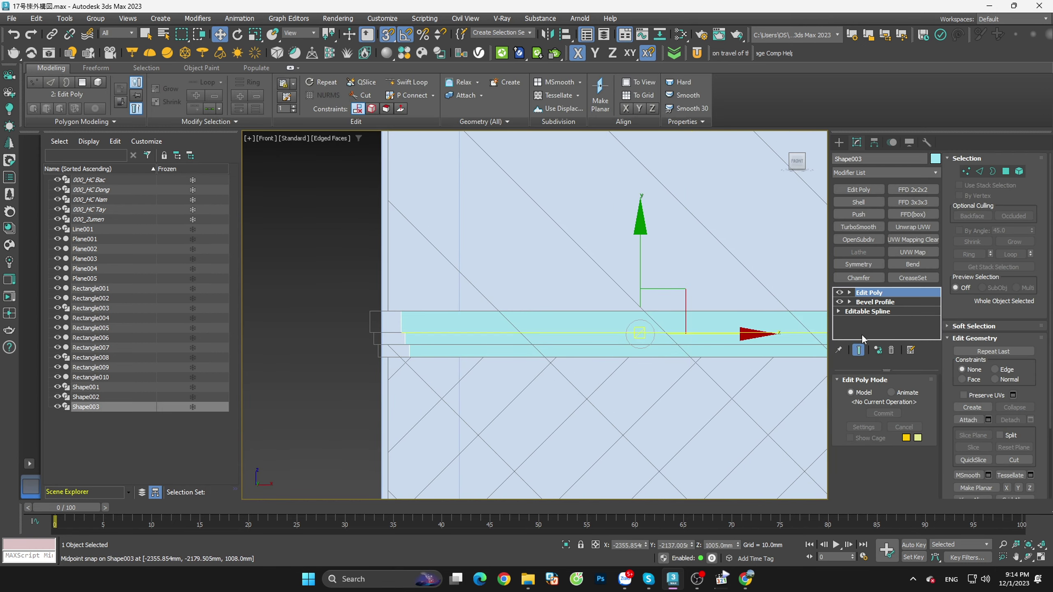
key("Delete")
scroll(362, 314, "down", 4)
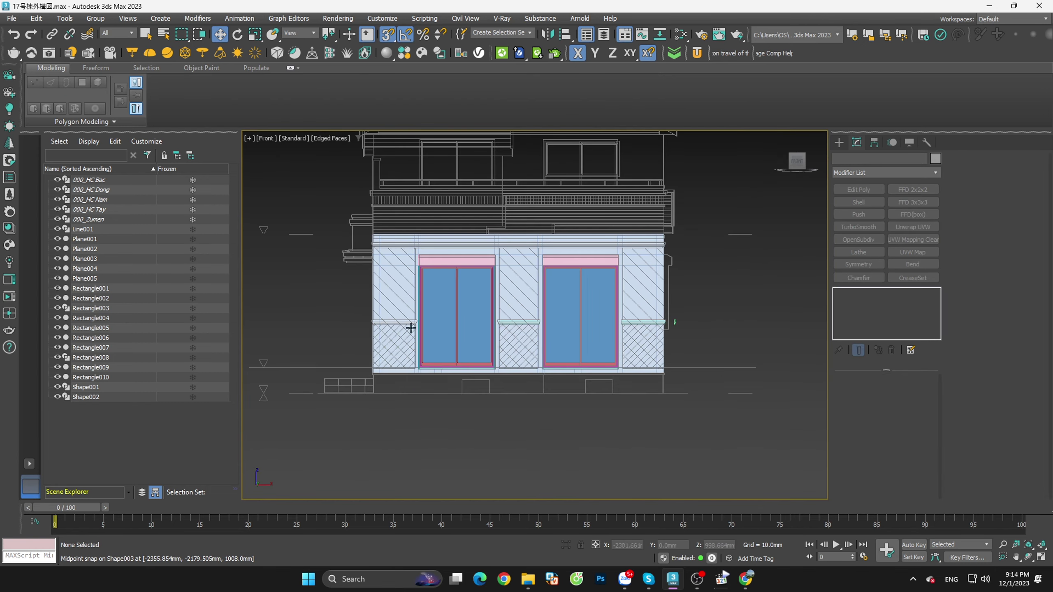
scroll(538, 295, "up", 3)
scroll(539, 295, "up", 2)
left_click(538, 295)
scroll(608, 332, "down", 3)
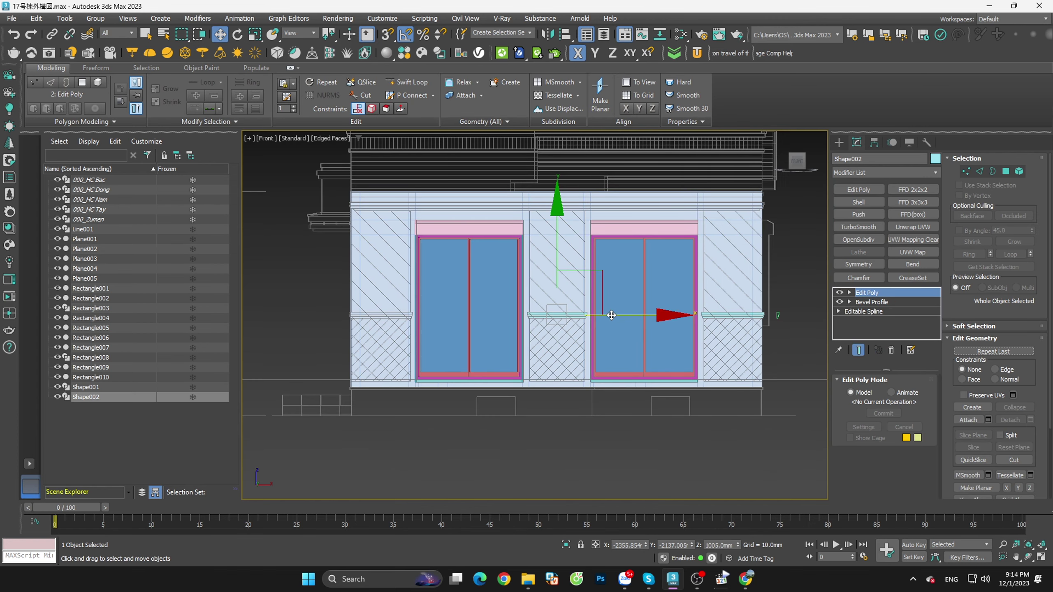
Step: Copy Shape002 as an independent ledge Shape003 and snap it onto the left pier
left_click_drag(611, 315, 382, 315, "shift")
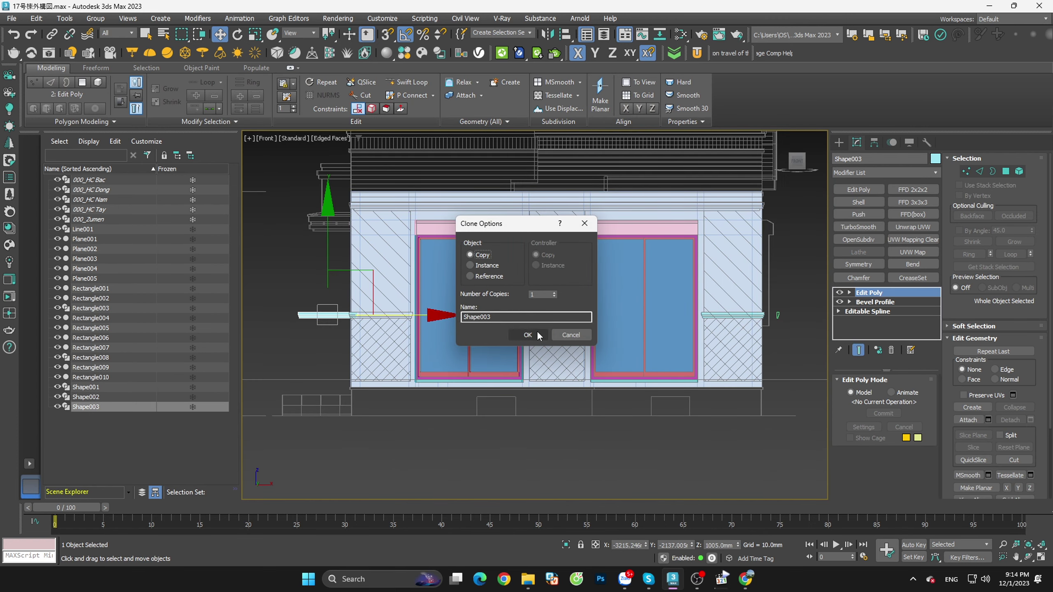
left_click(527, 334)
scroll(395, 305, "up", 5)
scroll(375, 333, "down", 2)
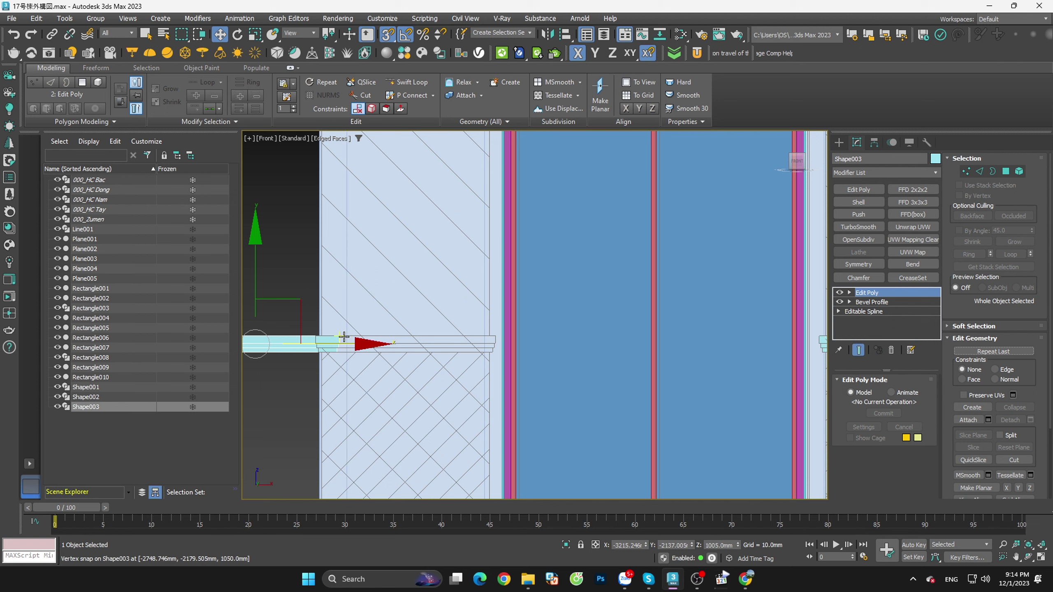
left_click_drag(340, 338, 496, 340)
scroll(280, 344, "up", 3)
Step: In Vertex mode, stretch the new ledge's left-end vertices out to the wall edge
key("1")
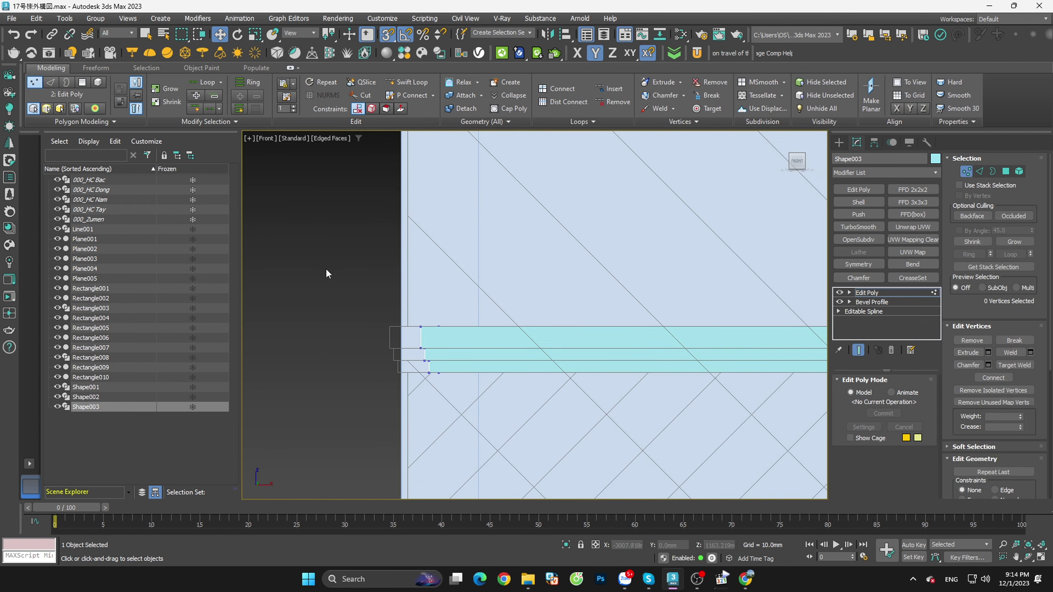
scroll(436, 351, "up", 1)
left_click_drag(369, 307, 371, 315)
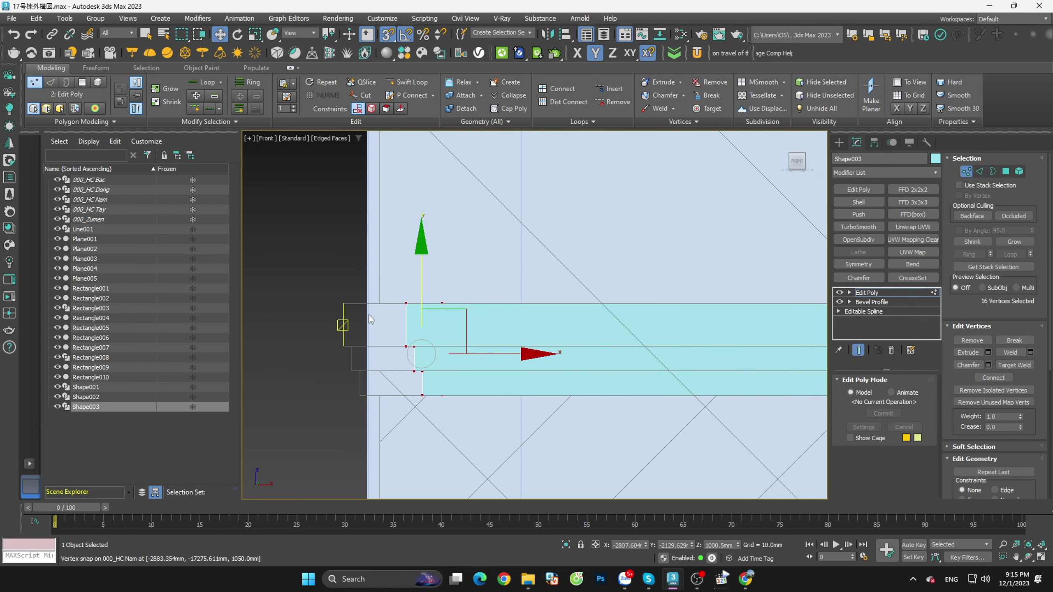
left_click_drag(472, 353, 332, 306)
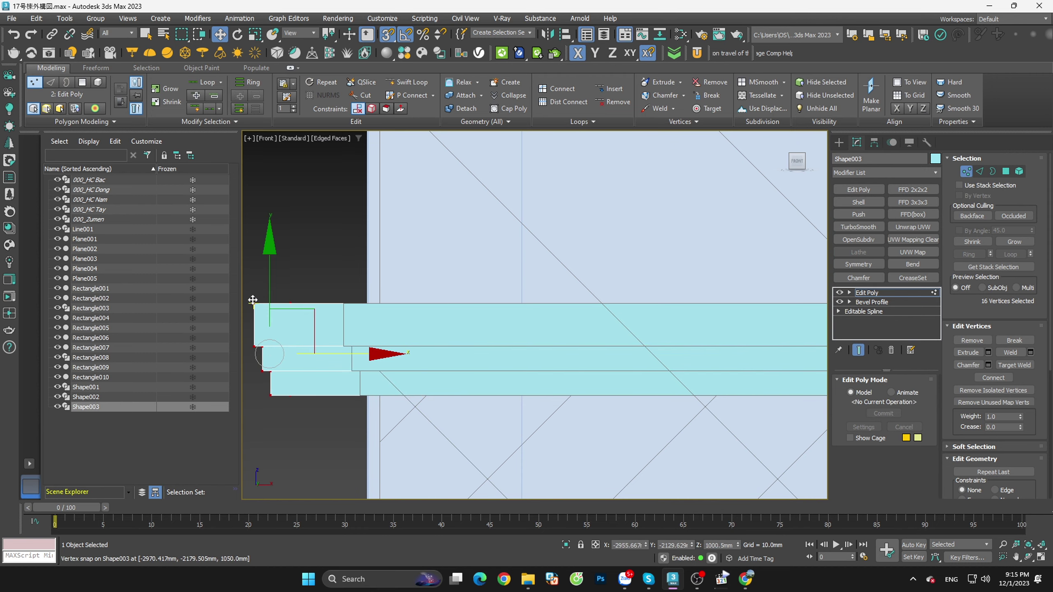
left_click(310, 282)
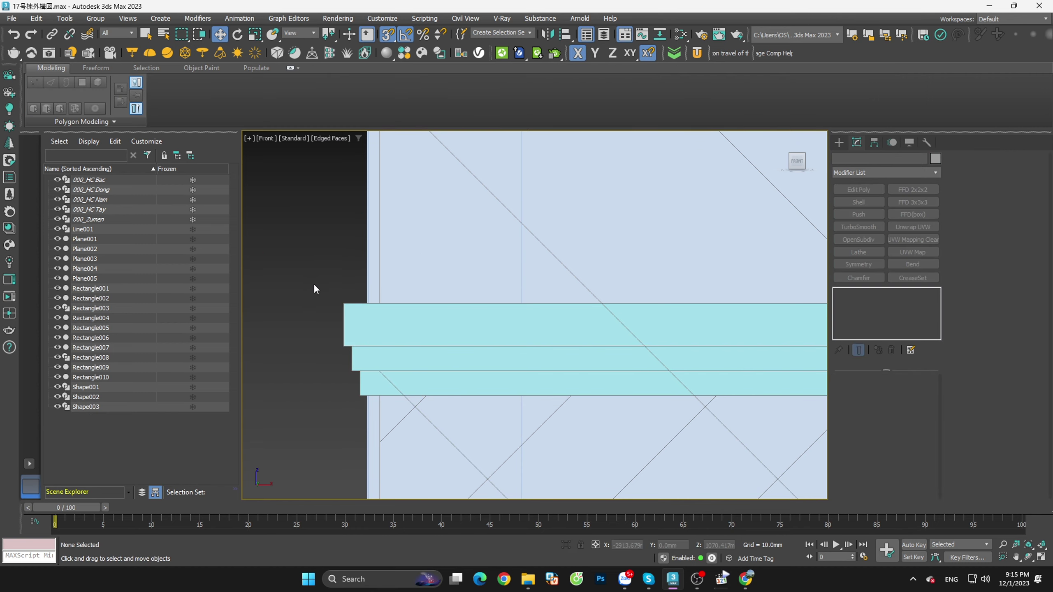
Step: Check the stretched ledge end in 3D and reselect the left ledge
scroll(336, 317, "down", 5)
scroll(422, 372, "down", 5)
middle_click_drag(422, 372, 456, 315, "alt")
scroll(456, 315, "up", 5)
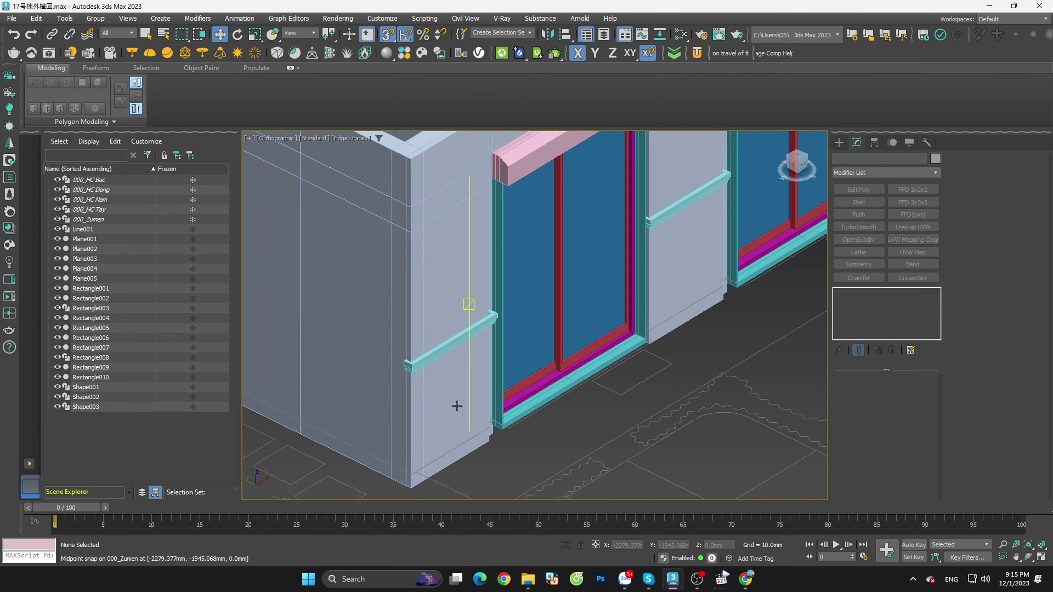
scroll(359, 322, "up", 5)
left_click(359, 322)
scroll(359, 321, "down", 5)
Step: Return to Front view framed on the ledge and select the left-pier ledge
scroll(508, 396, "down", 5)
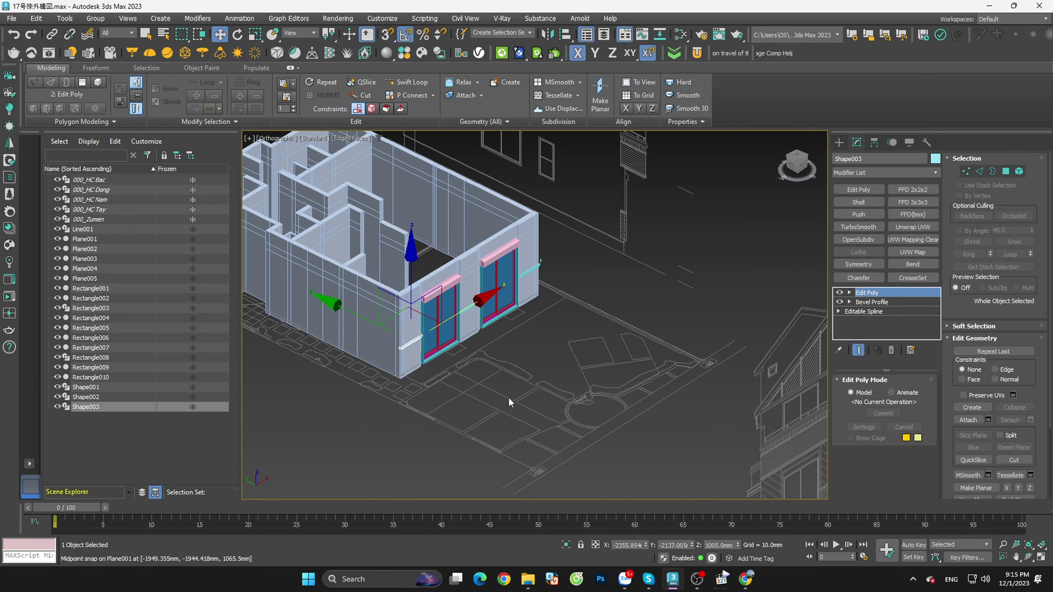
middle_click_drag(509, 396, 539, 373, "alt")
key("f")
key("z")
scroll(405, 398, "down", 5)
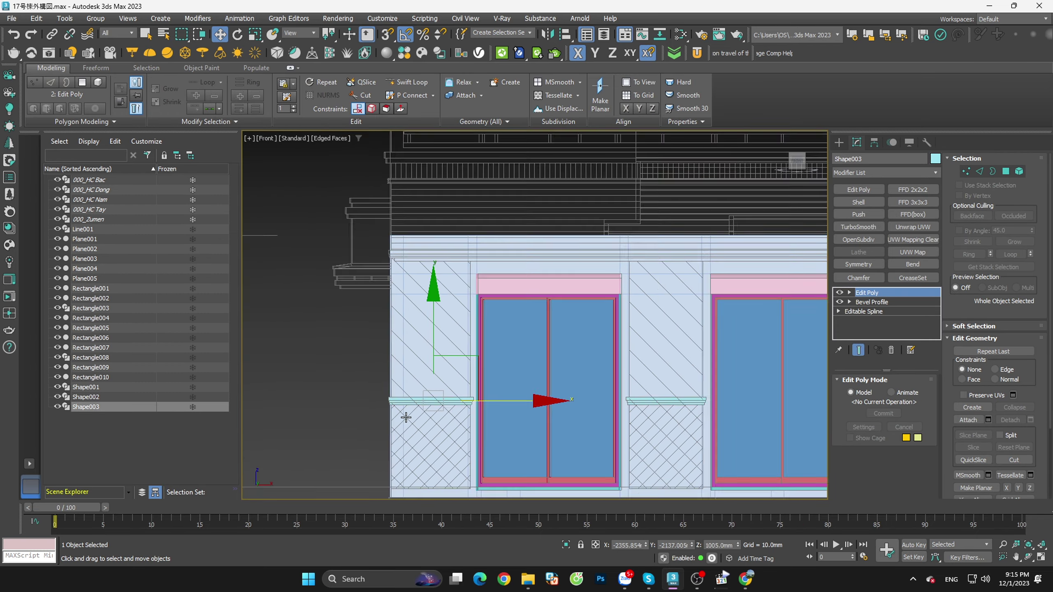
scroll(404, 414, "down", 3)
scroll(383, 363, "up", 5)
left_click(384, 366)
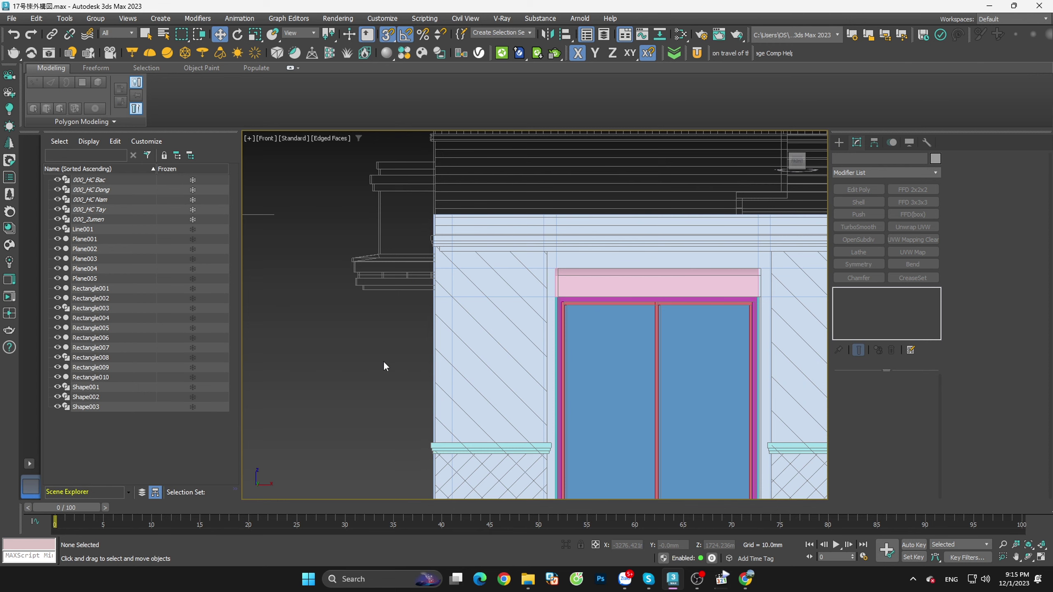
left_click(478, 450)
Step: Copy the ledge upward as Shape004 and snap its corner to the wall top
left_click_drag(492, 393, 492, 219, "shift")
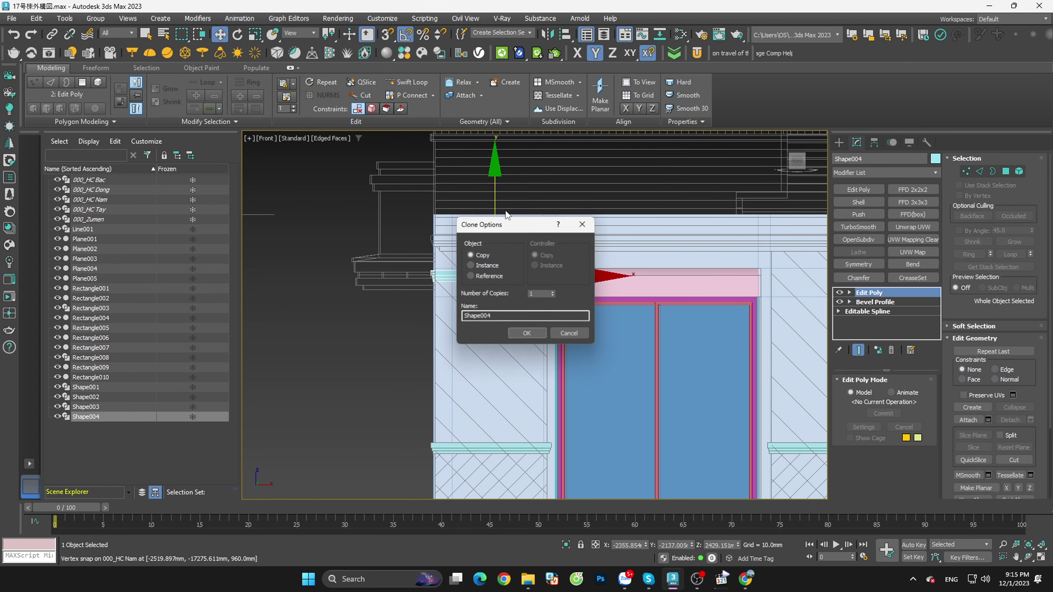
left_click(530, 328)
scroll(465, 226, "up", 4)
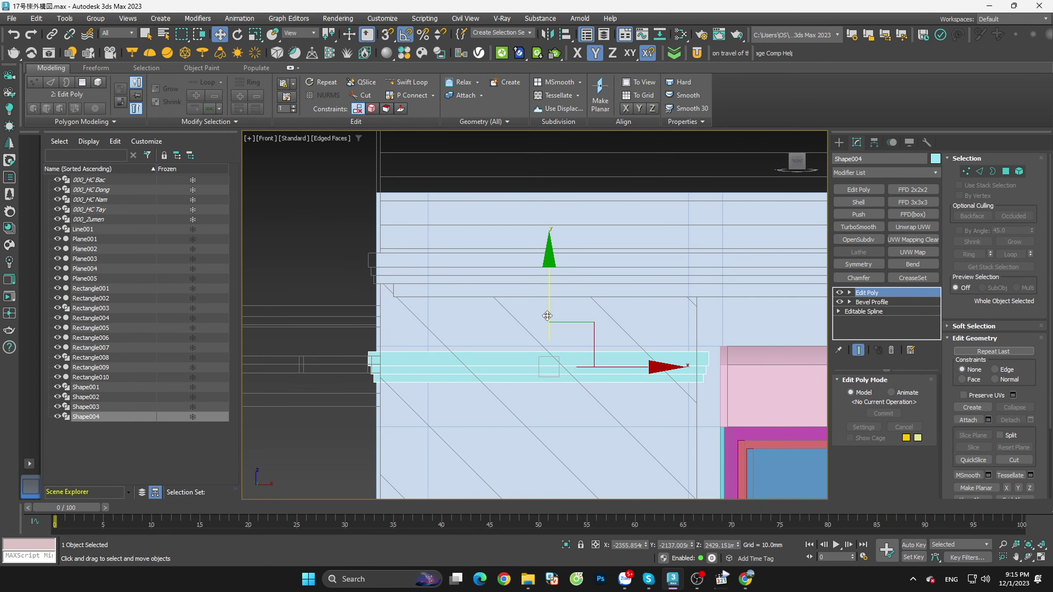
left_click_drag(547, 316, 536, 228)
scroll(348, 292, "up", 5)
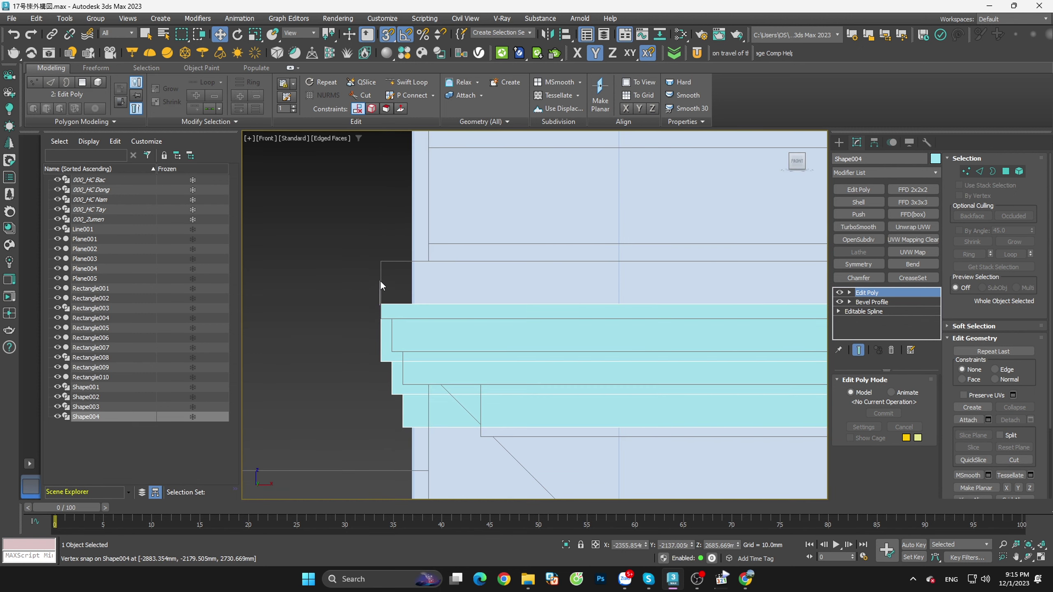
left_click_drag(380, 304, 381, 262)
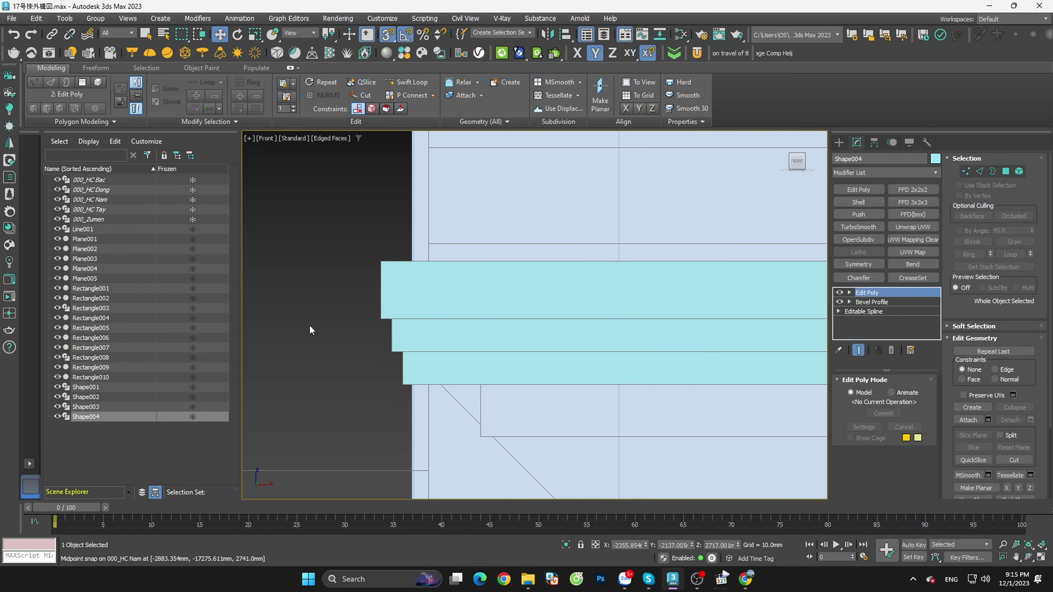
scroll(310, 329, "down", 5)
Step: Stretch Shape004's right-end vertices to the facade's right edge, then exit vertex editing
key("1")
key("ctrl+a")
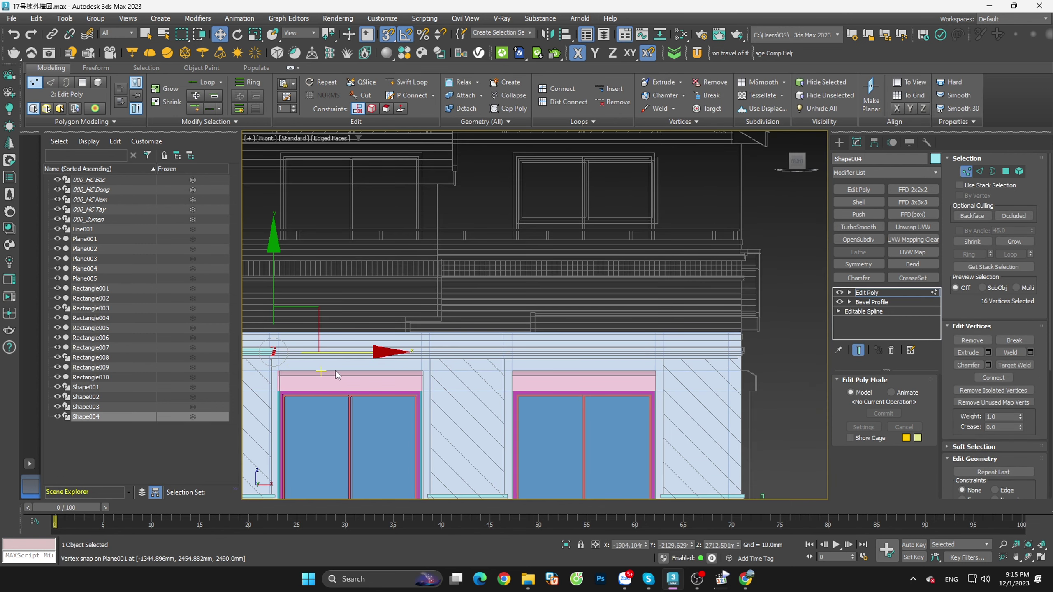
scroll(743, 371, "up", 4)
middle_click_drag(690, 348, 584, 348)
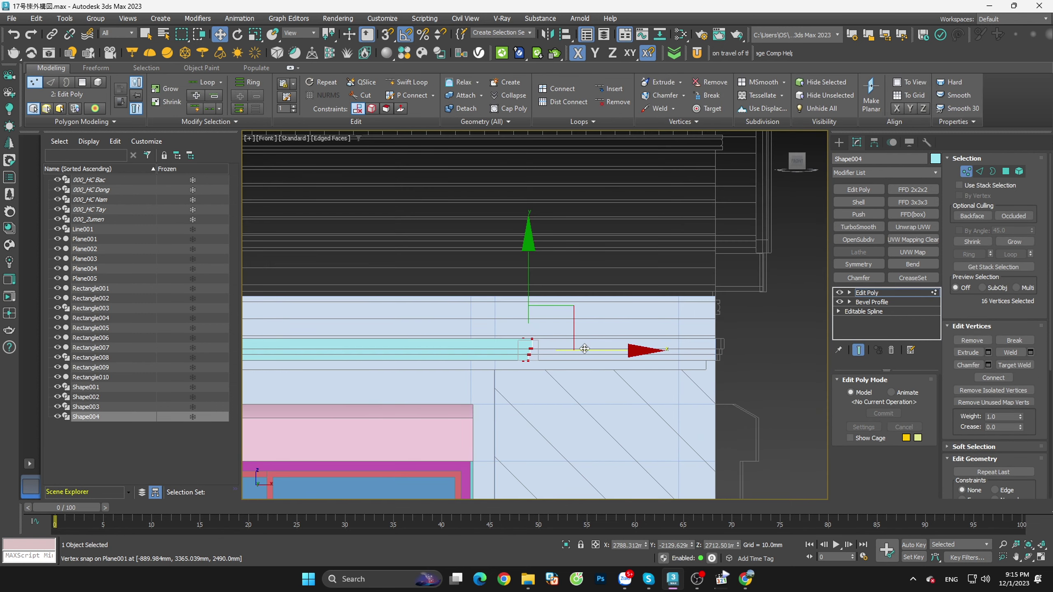
scroll(685, 353, "up", 2)
scroll(584, 323, "up", 2)
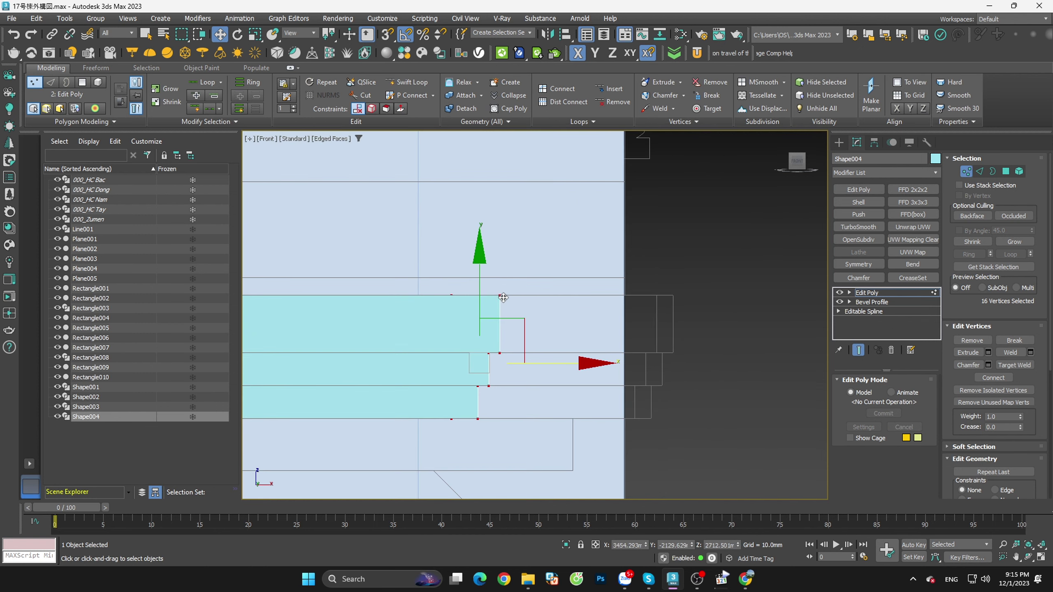
left_click_drag(621, 295, 669, 295)
scroll(717, 345, "down", 2)
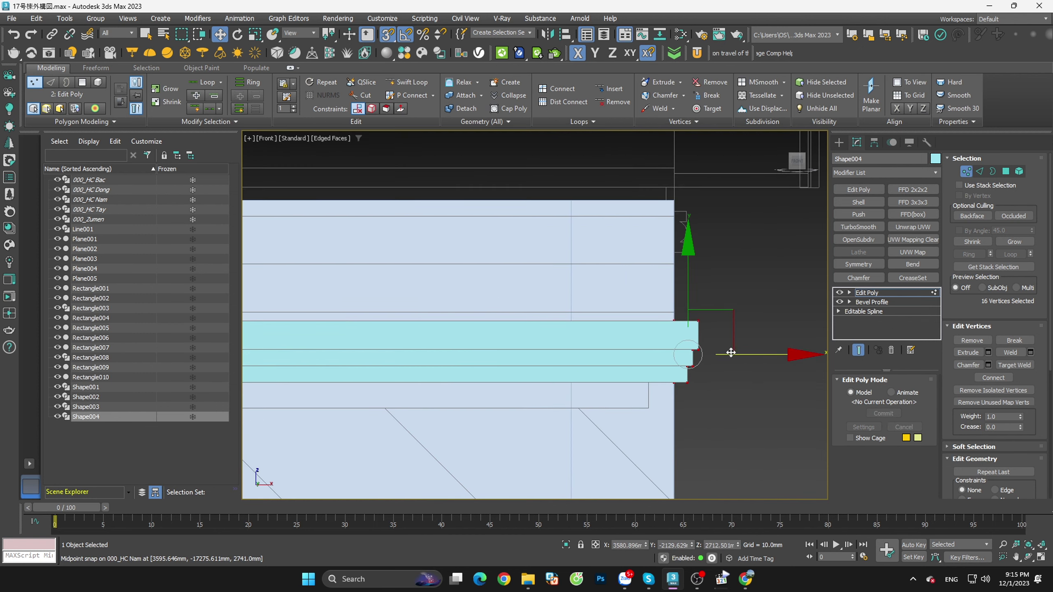
scroll(738, 373, "down", 2)
key("1")
left_click(770, 387)
scroll(770, 388, "down", 3)
Step: Select the facade wall and look at it from the Left side view
scroll(654, 357, "up", 2)
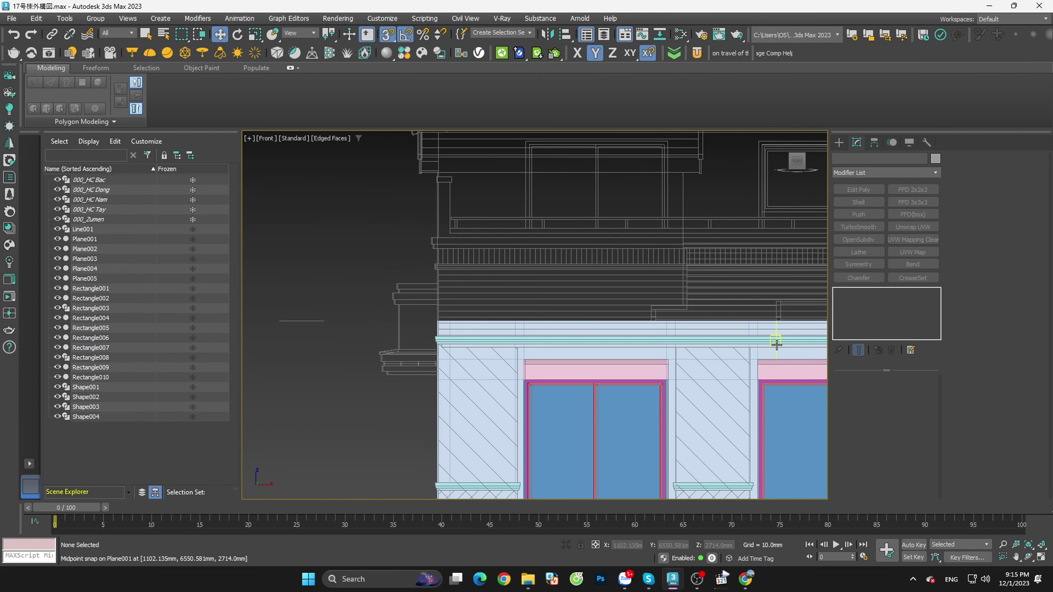
scroll(478, 339, "up", 2)
left_click(478, 338)
scroll(456, 352, "down", 3)
scroll(456, 361, "down", 3)
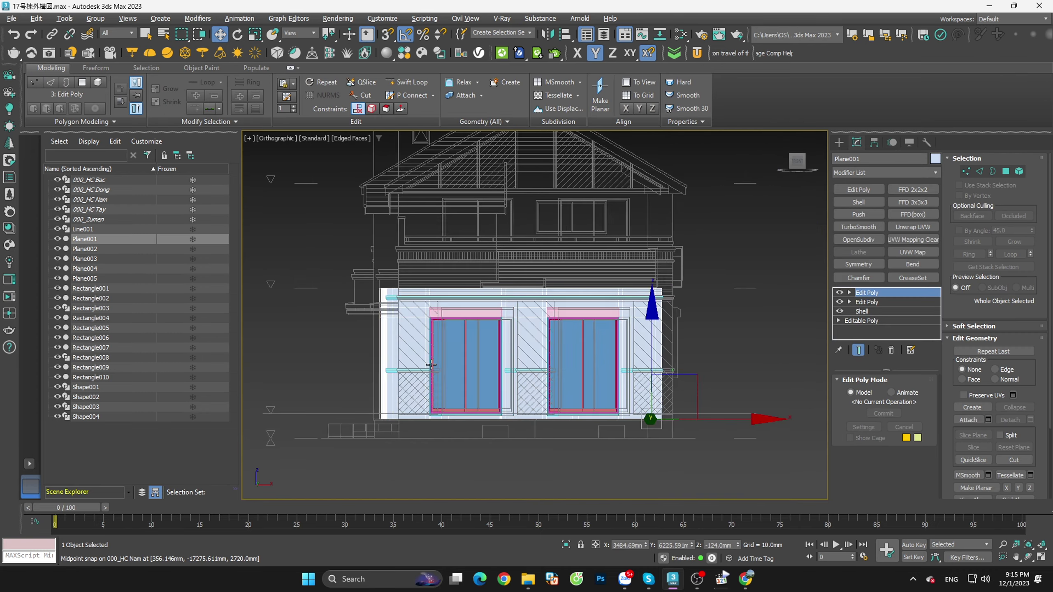
middle_click_drag(439, 365, 457, 368, "alt")
scroll(457, 368, "down", 1)
scroll(497, 381, "down", 4)
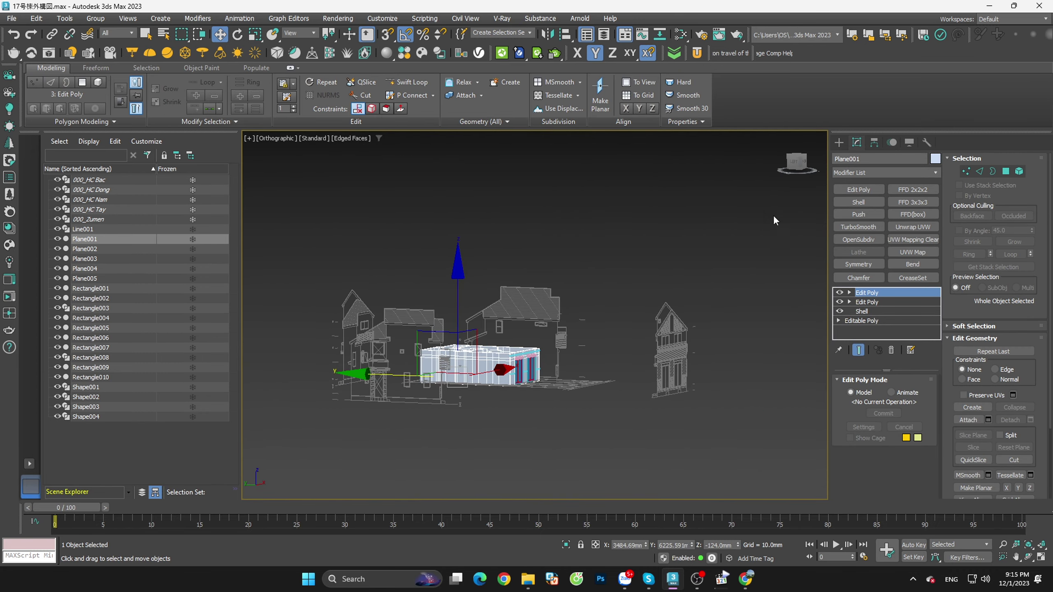
left_click(794, 164)
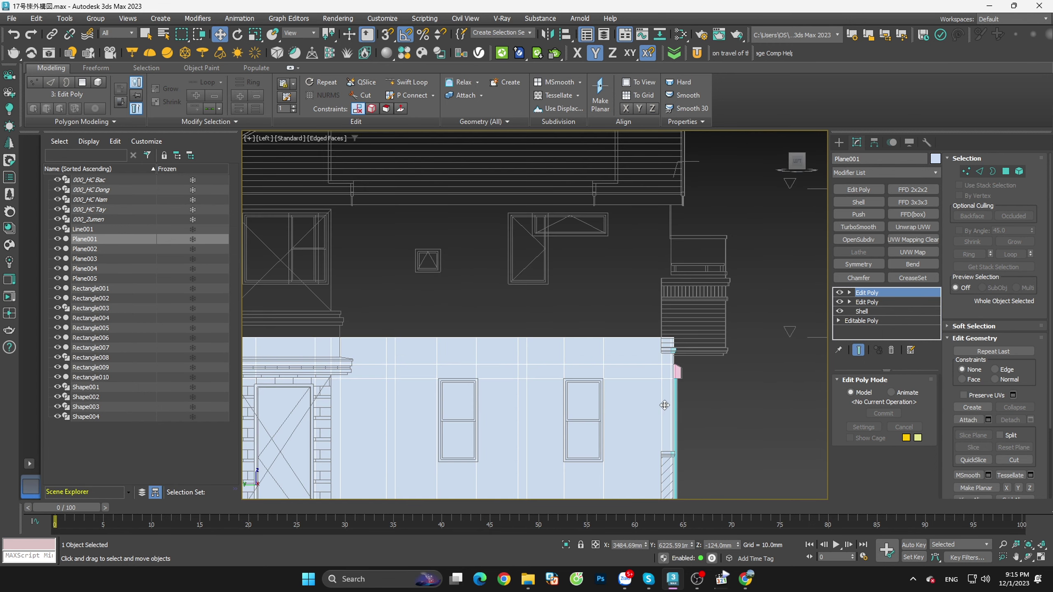
left_click(722, 370)
scroll(694, 321, "down", 5)
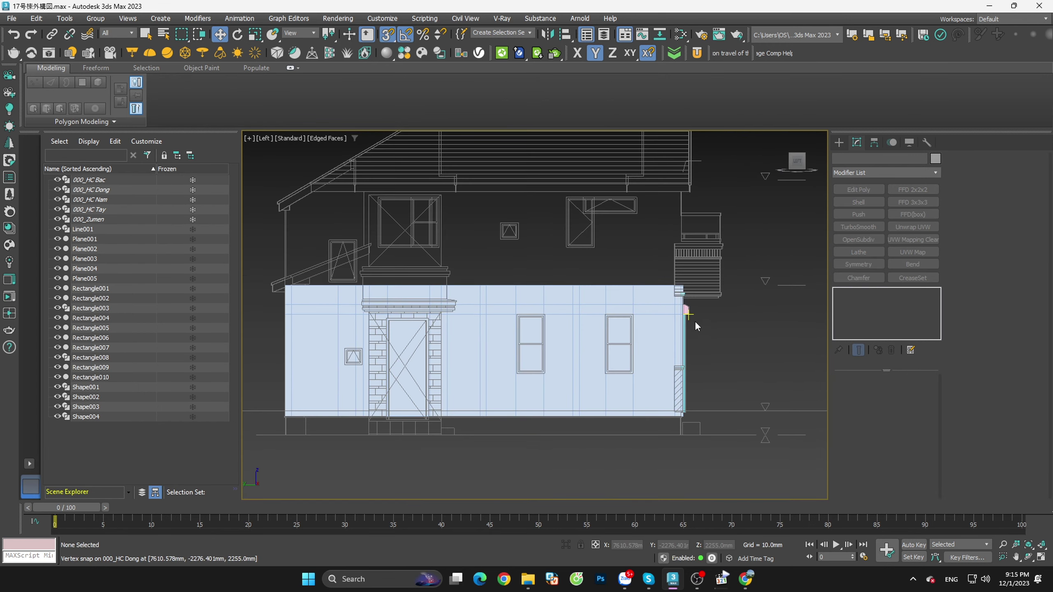
scroll(704, 299, "down", 2)
Step: Select the modelled facade pieces with the 000_HC Tay drawing and return to Left view
left_click_drag(324, 492, 324, 492)
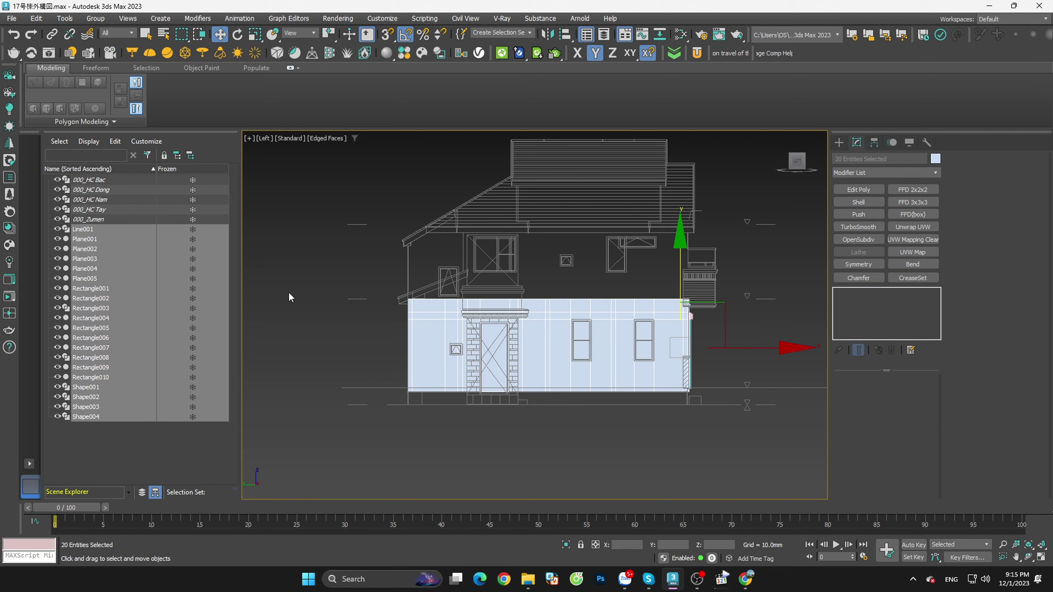
mouse_move(288, 291)
middle_mouse_down("alt")
mouse_move(571, 452)
mouse_move(542, 457)
middle_mouse_up("alt")
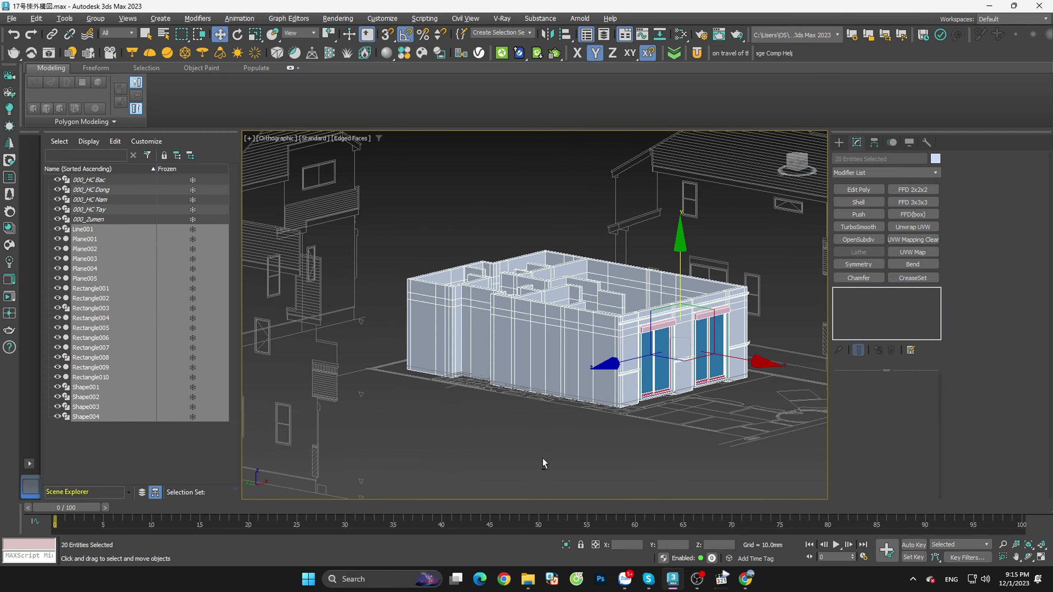
left_click(124, 211, "ctrl")
middle_click_drag(539, 373, 608, 398, "alt")
left_click(795, 178)
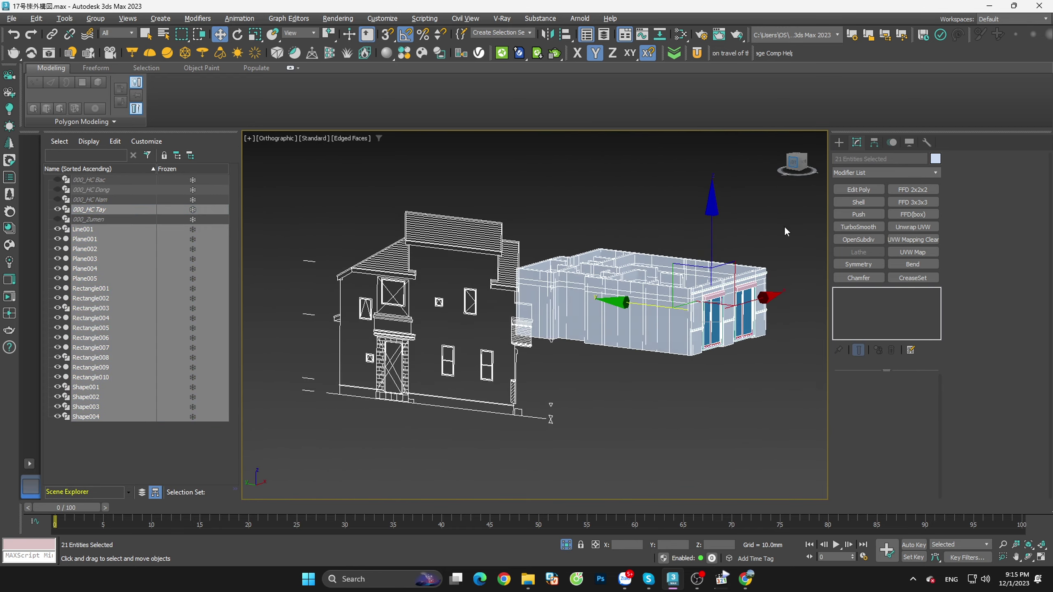
scroll(730, 331, "up", 5)
left_click(649, 305)
Step: Select Shape004 and stretch its end vertices along X to the drawing line
scroll(554, 230, "up", 5)
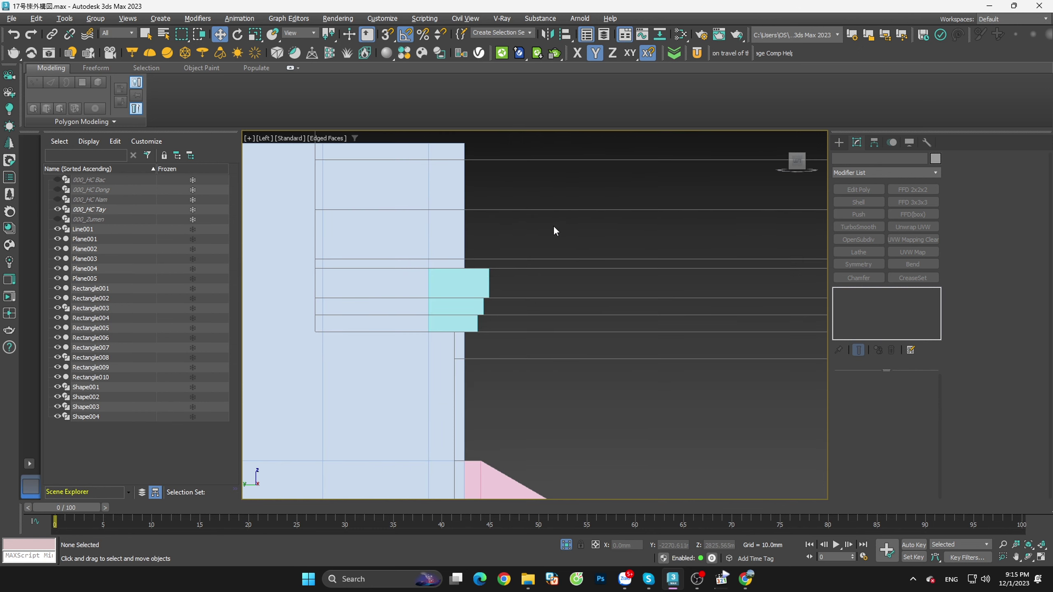
left_click(480, 302)
scroll(468, 368, "down", 3)
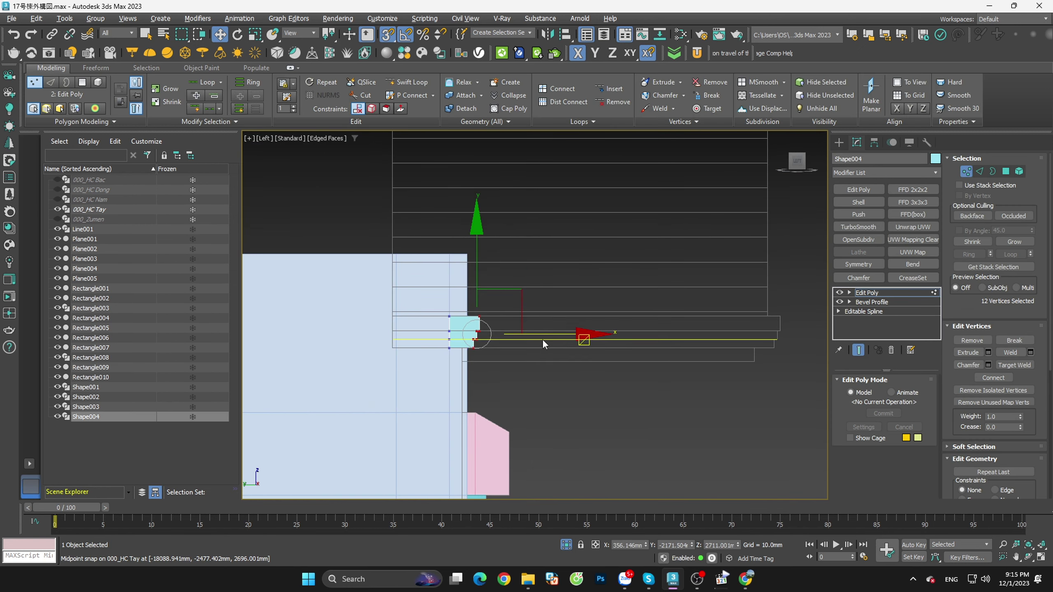
left_click_drag(543, 335, 782, 364)
scroll(808, 333, "up", 5)
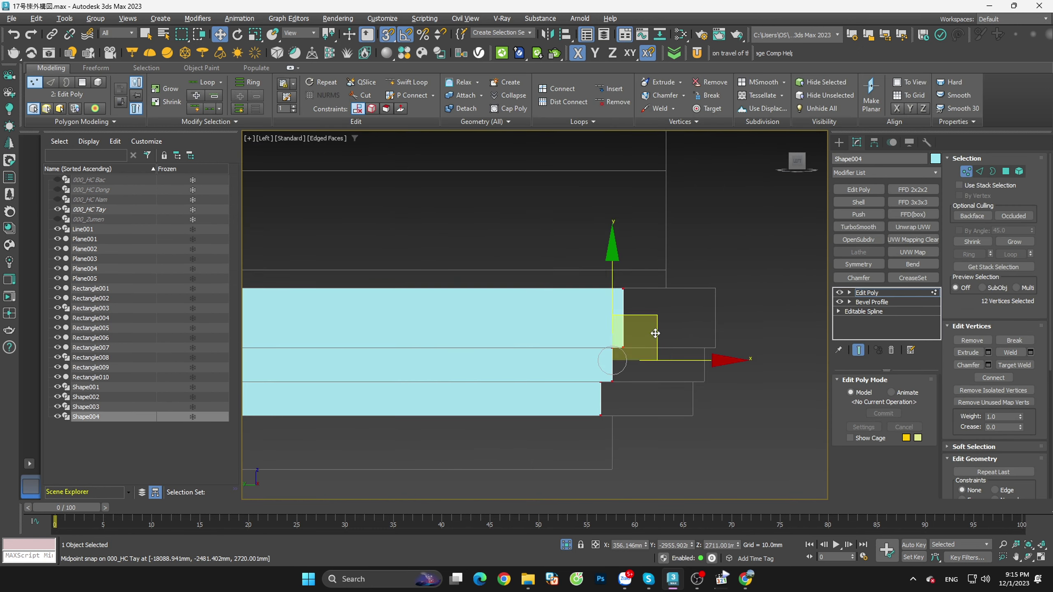
left_click_drag(624, 344, 708, 346)
left_click(780, 391)
Step: Leave and re-enter the ledge's vertex editing, checking it in 3D and Left view
scroll(753, 358, "down", 3)
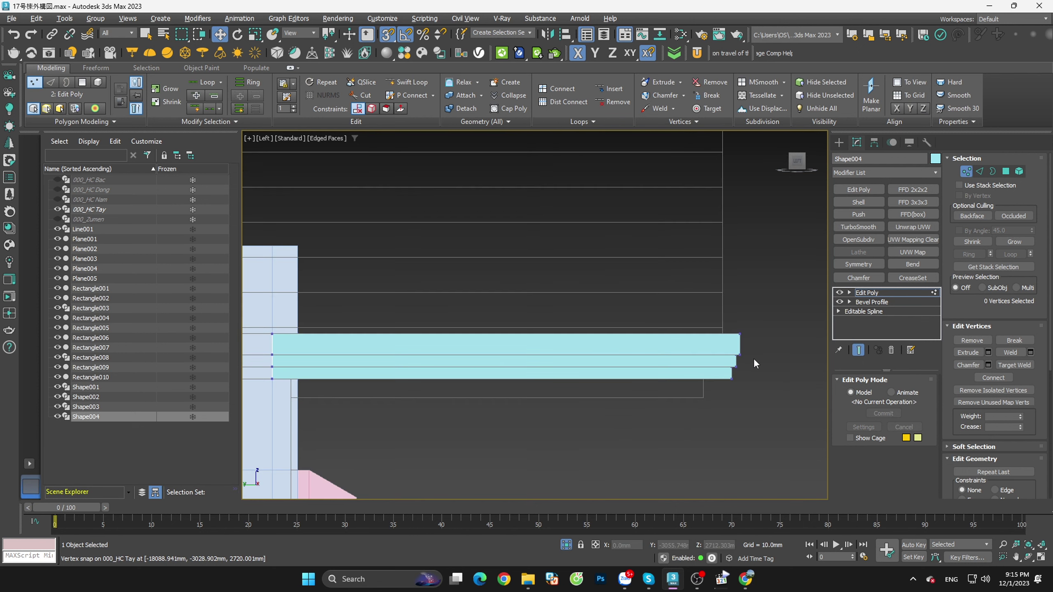
scroll(753, 358, "down", 2)
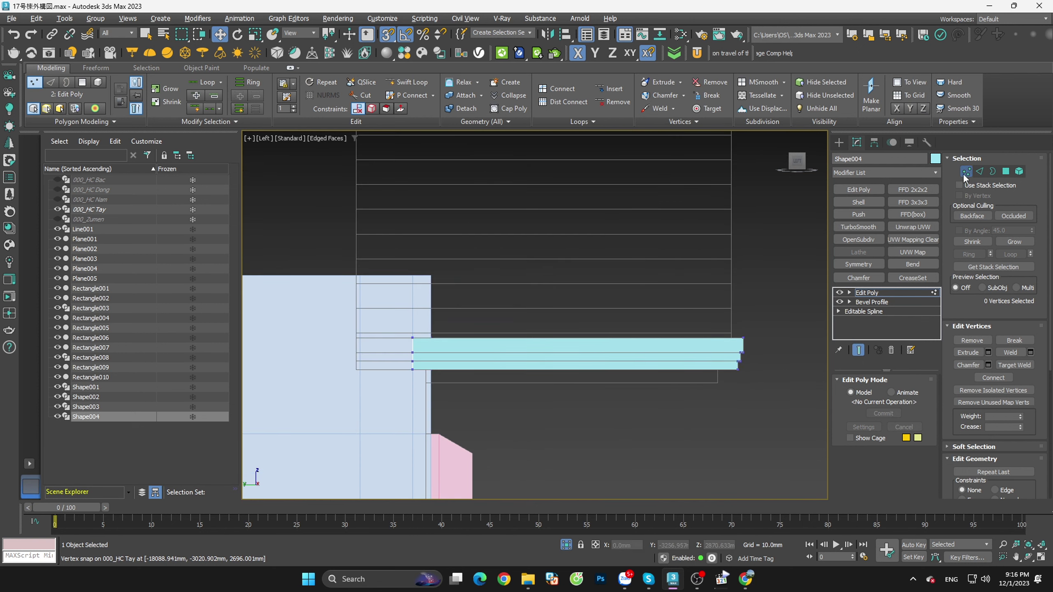
left_click(965, 171)
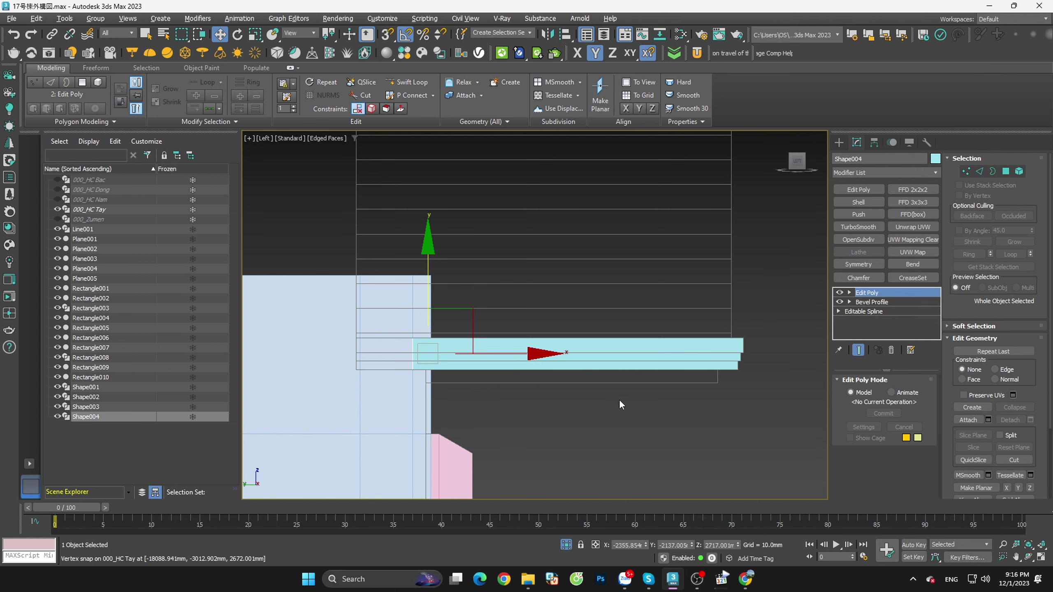
scroll(619, 401, "down", 3)
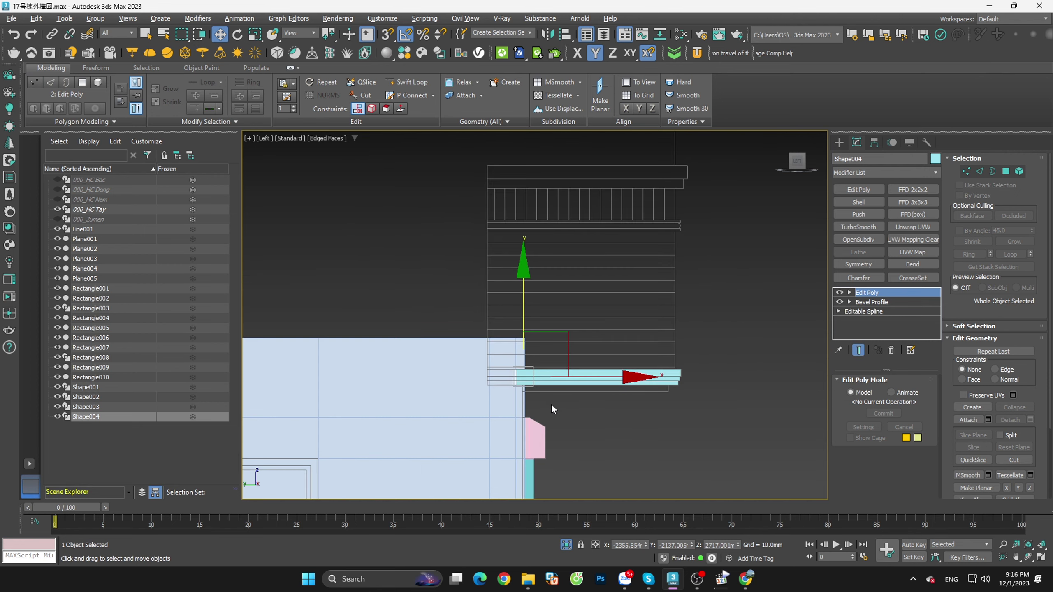
scroll(550, 403, "up", 3)
key("1")
scroll(569, 393, "down", 3)
mouse_move(569, 393)
middle_mouse_down("alt")
mouse_move(557, 411)
mouse_move(564, 402)
middle_mouse_up("alt")
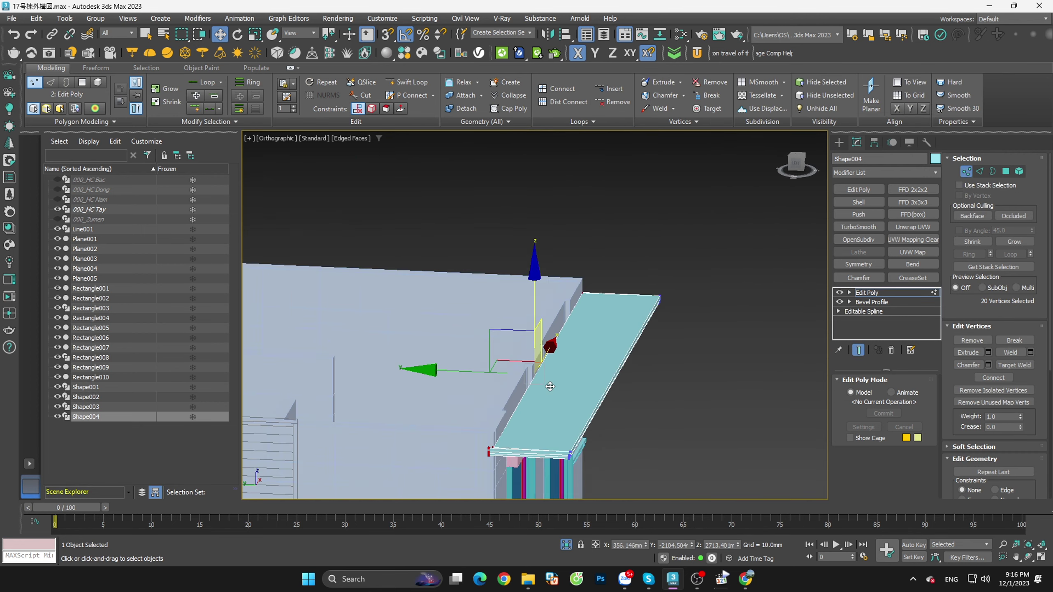
left_click(794, 165)
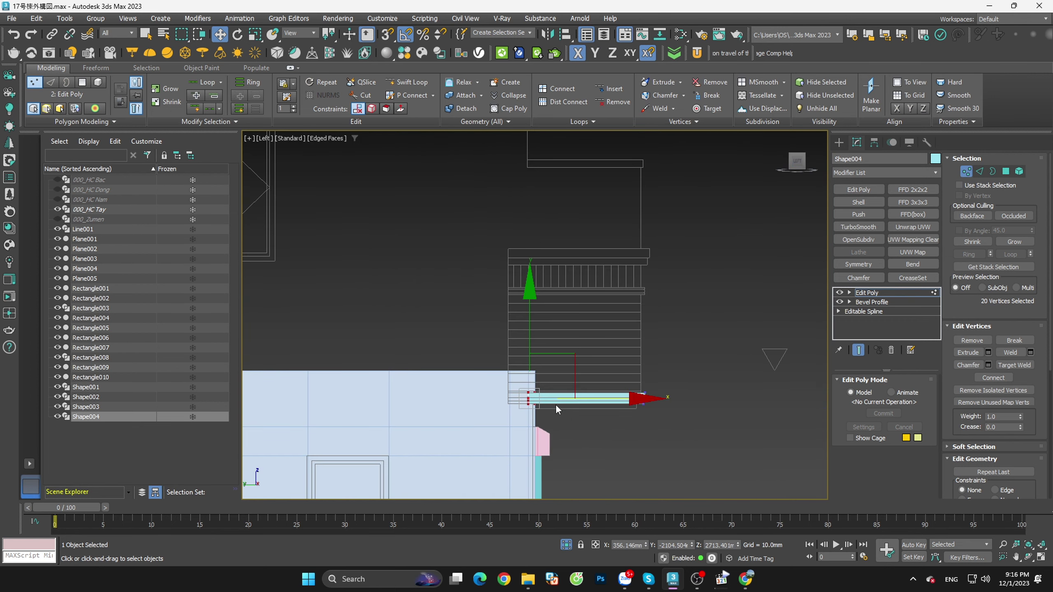
Step: Inspect the ledge corner from several angles and nudge its corner vertices toward the far end
mouse_move(555, 404)
middle_mouse_down("alt")
mouse_move(541, 464)
mouse_move(680, 265)
mouse_move(531, 358)
middle_mouse_up("alt")
scroll(538, 357, "up", 2)
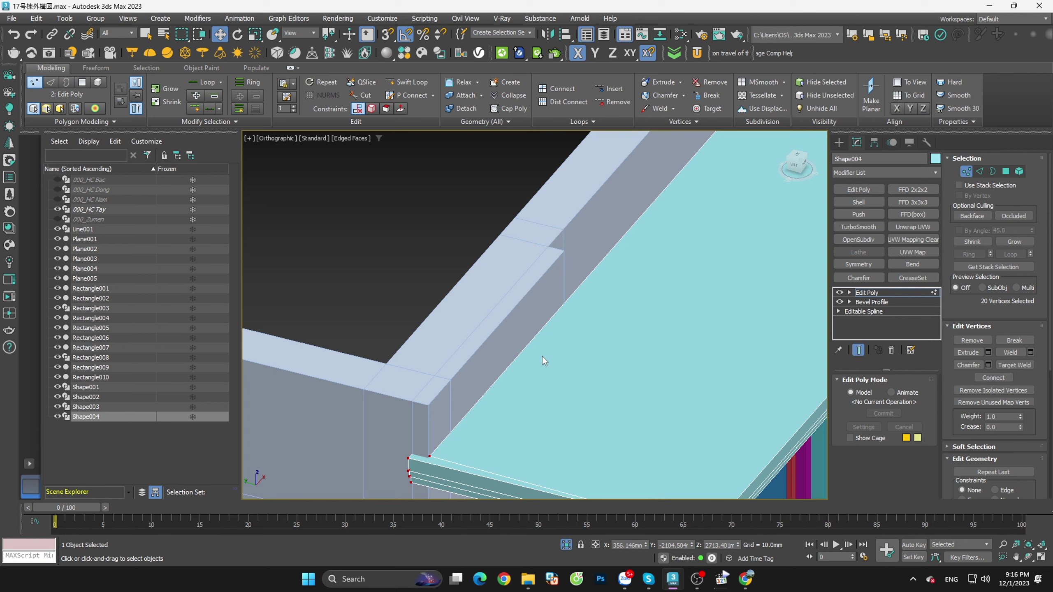
scroll(542, 356, "down", 3)
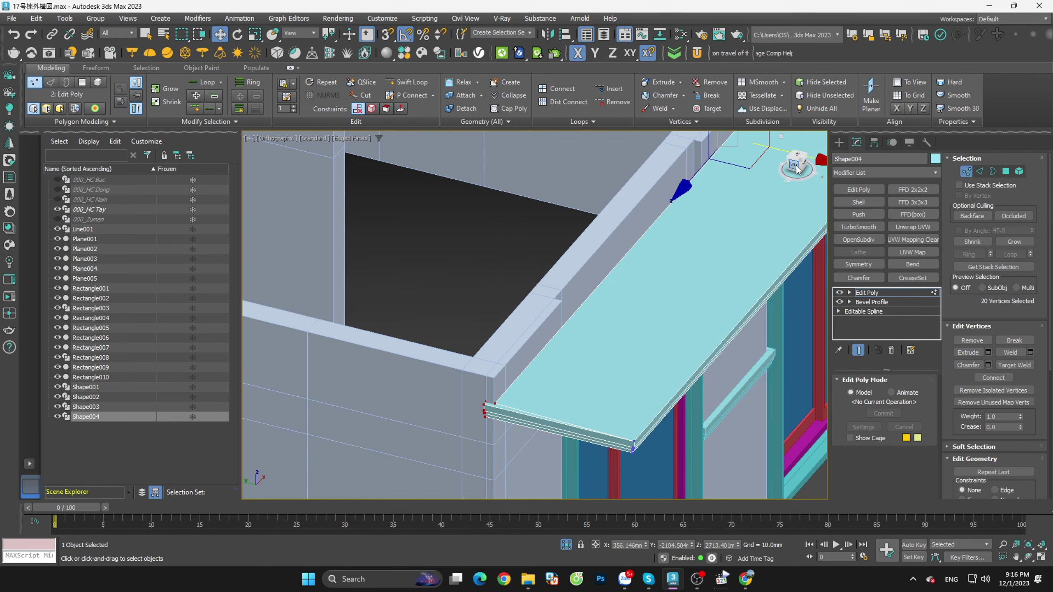
mouse_move(518, 381)
middle_mouse_down("alt")
mouse_move(529, 404)
mouse_move(473, 411)
mouse_move(352, 359)
middle_mouse_up("alt")
scroll(352, 359, "up", 3)
scroll(434, 354, "down", 3)
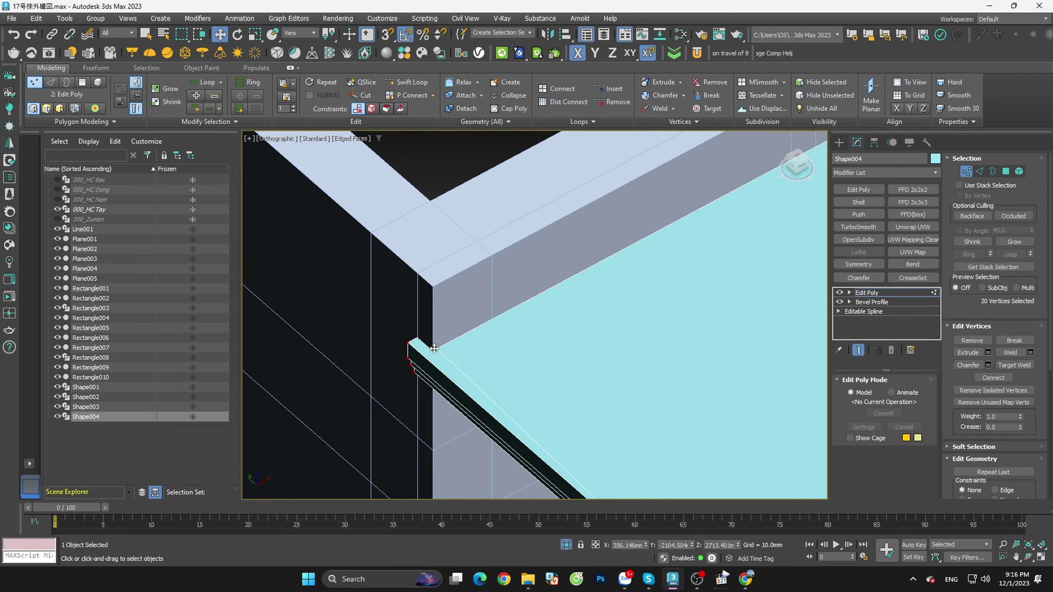
mouse_move(463, 364)
middle_mouse_down("alt")
mouse_move(510, 390)
mouse_move(413, 289)
middle_mouse_up("alt")
scroll(418, 287, "up", 3)
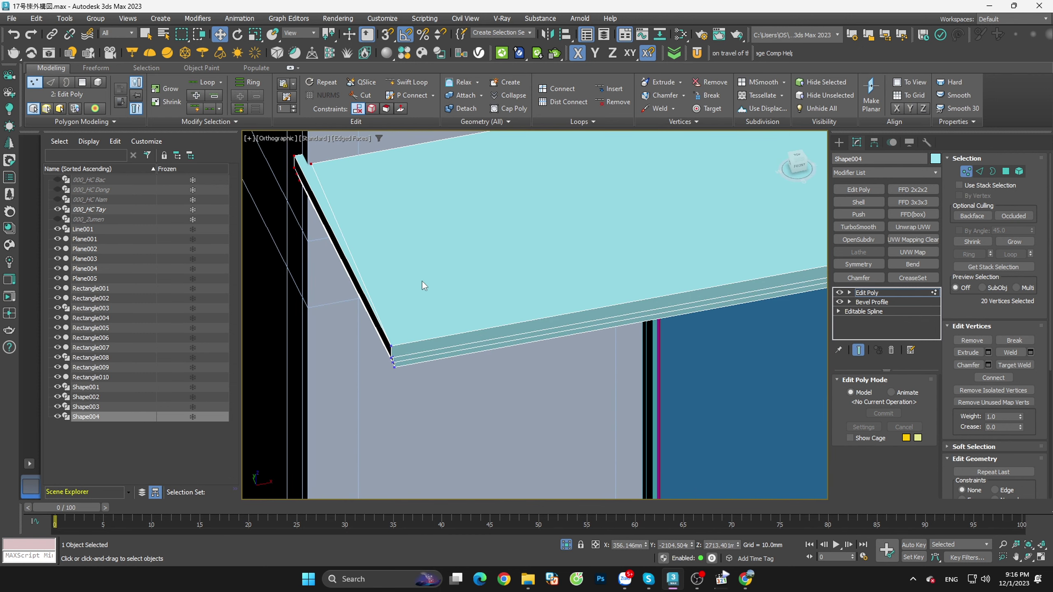
left_click_drag(437, 278, 441, 277)
scroll(440, 277, "down", 5)
scroll(469, 300, "up", 2)
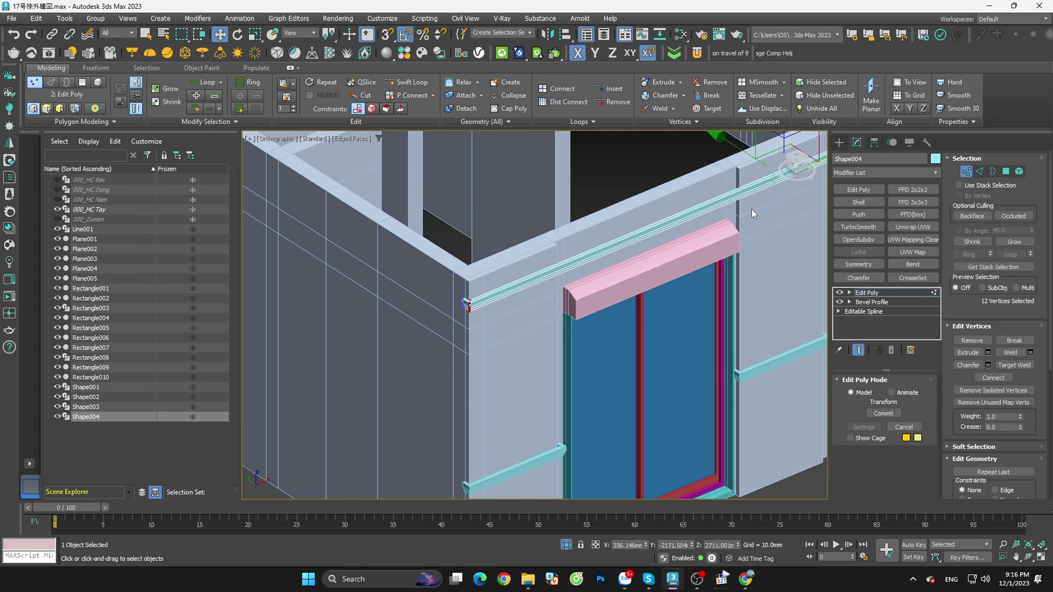
Step: In wireframe Left view, snap the ledge's end vertices onto the drawing vertex, undoing one wrong move
key("f")
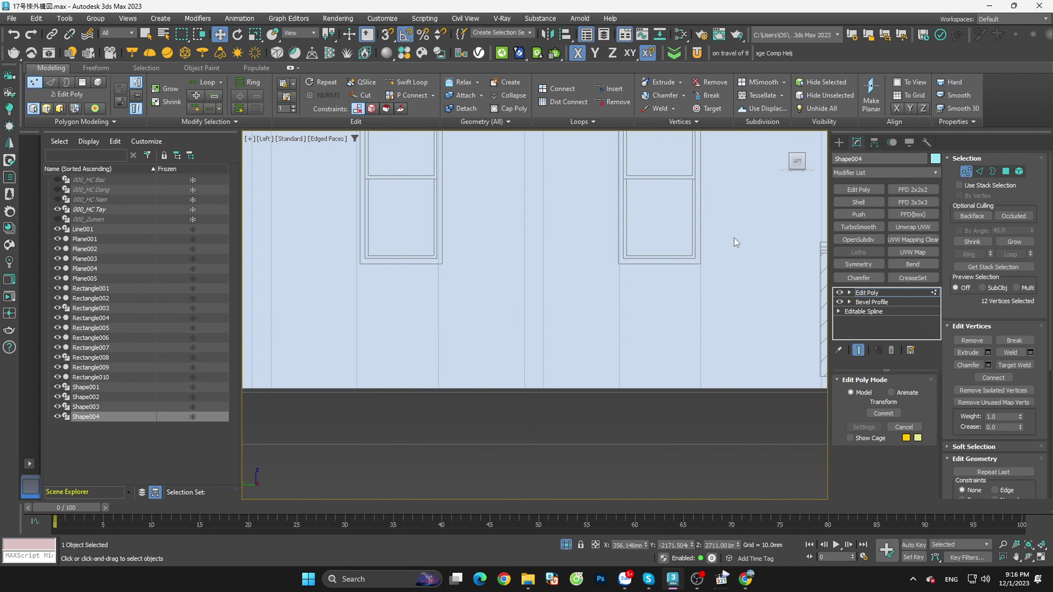
key("l")
middle_click_drag(584, 168, 571, 258)
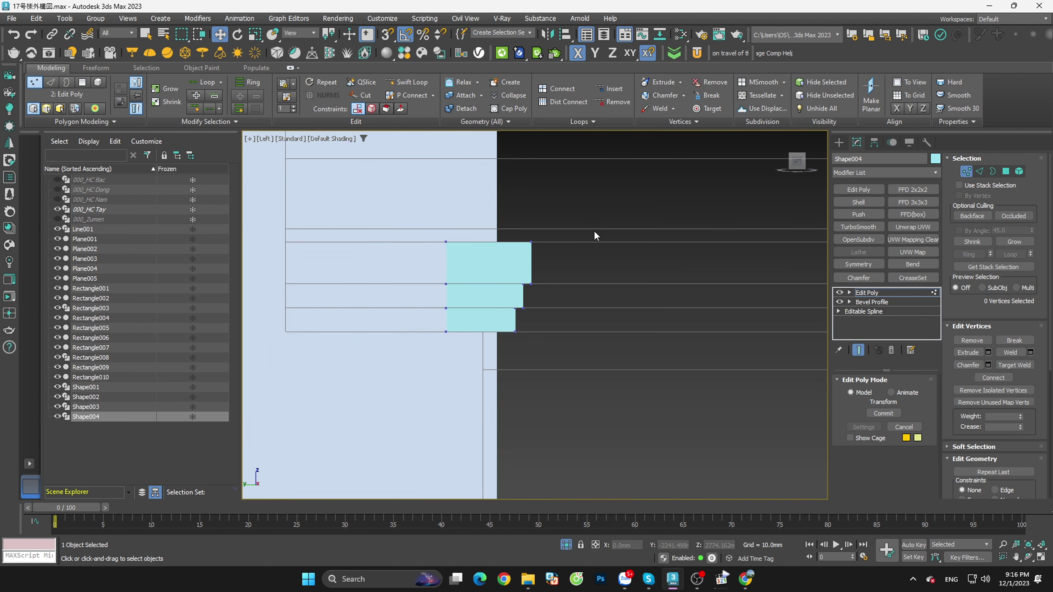
key("F3")
key("F3")
scroll(538, 336, "down", 2)
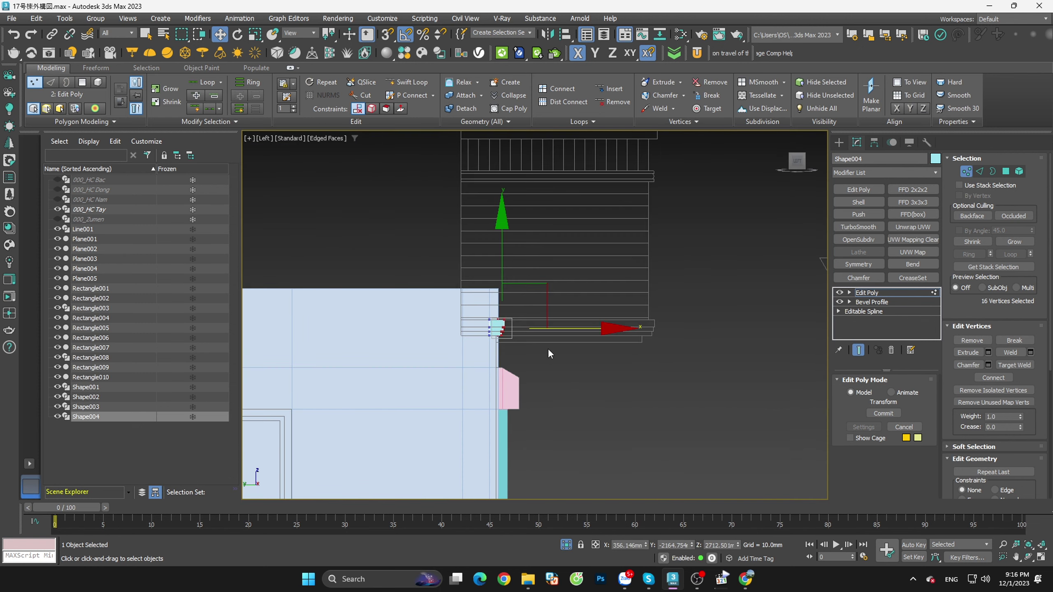
scroll(673, 329, "up", 4)
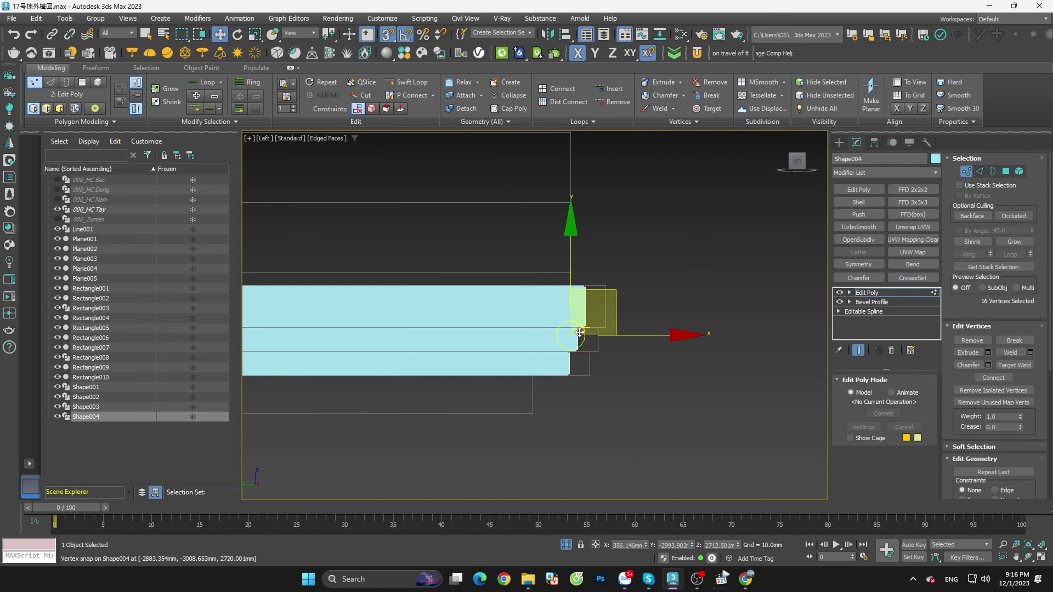
left_click_drag(586, 330, 591, 429)
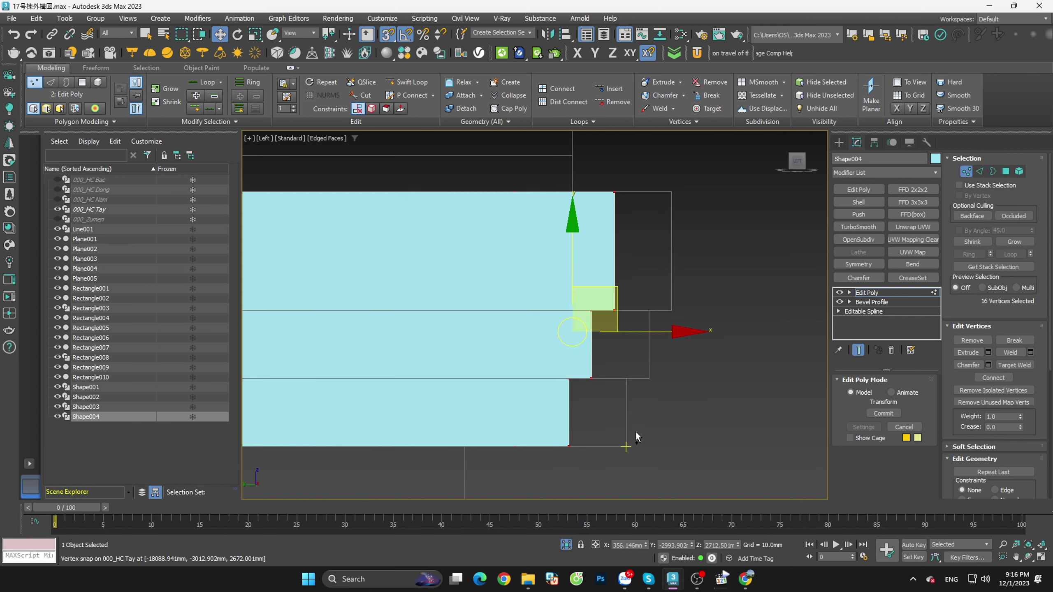
key("ctrl+z")
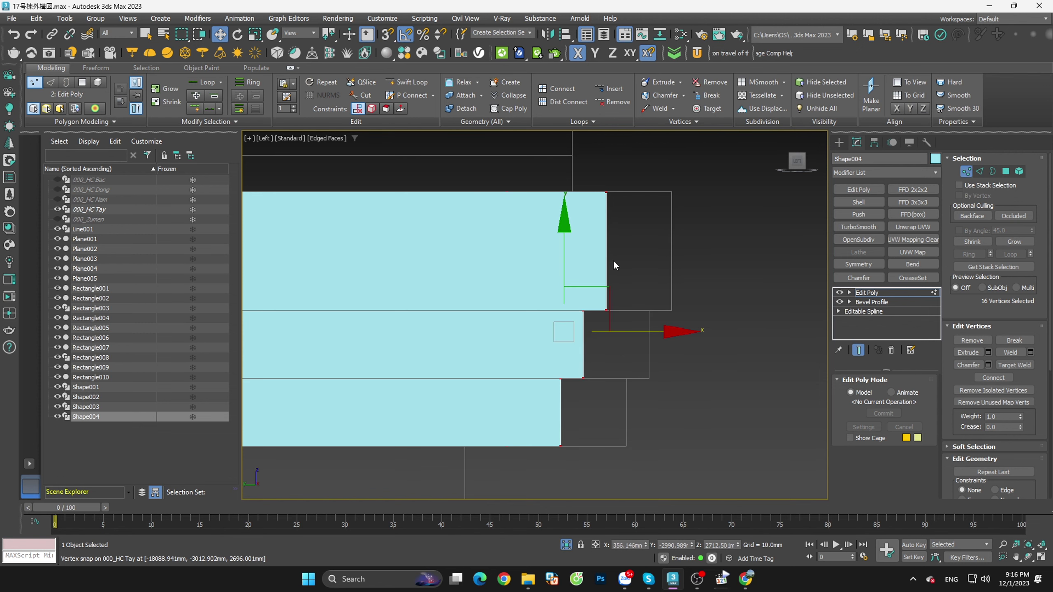
left_click_drag(608, 194, 774, 343)
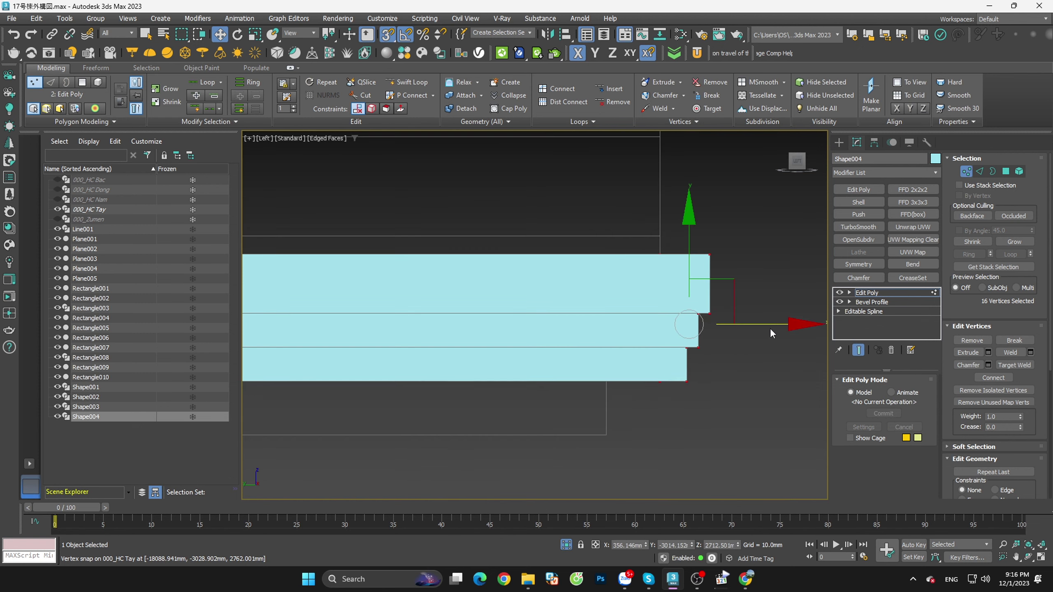
scroll(525, 324, "up", 2)
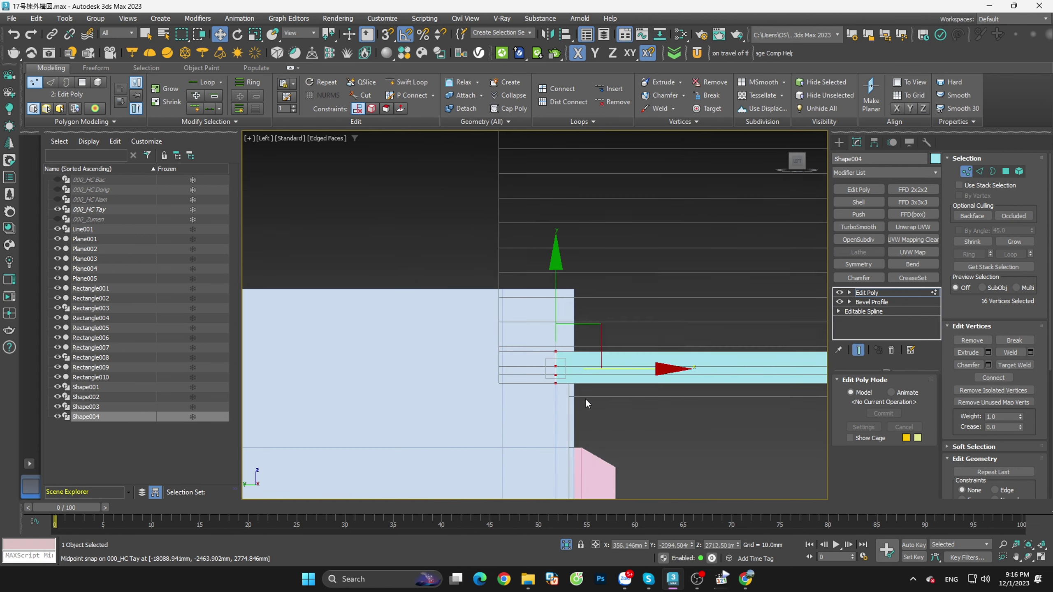
Step: Orbit around the ledge's edited end to check it in 3D
middle_click_drag(596, 263, 700, 242, "alt")
scroll(699, 242, "down", 3)
scroll(630, 396, "up", 2)
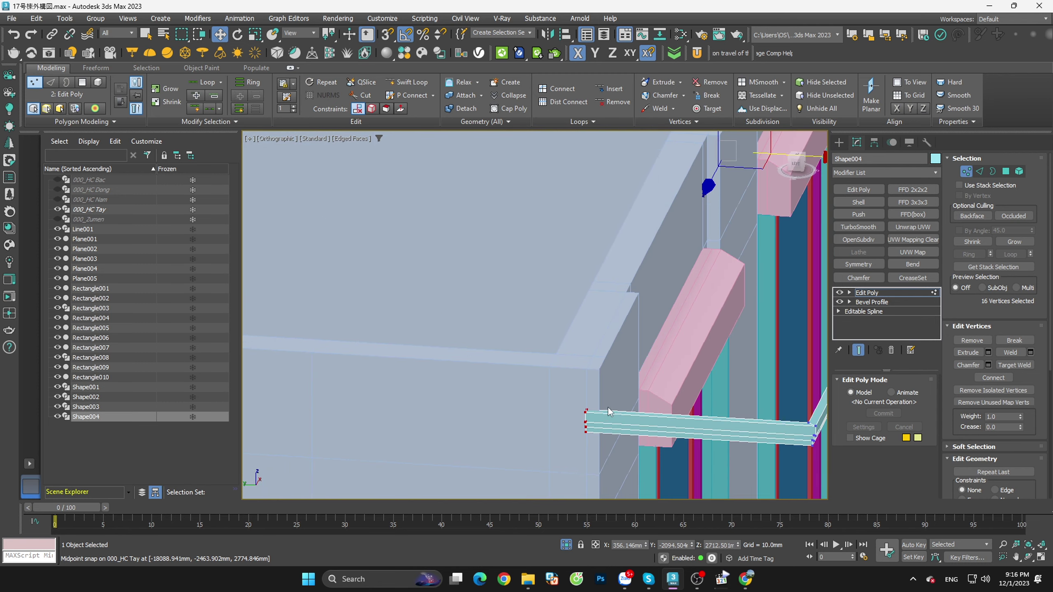
scroll(594, 422, "up", 2)
scroll(595, 404, "down", 3)
mouse_move(705, 177)
middle_mouse_down("alt")
mouse_move(571, 439)
mouse_move(431, 363)
middle_mouse_up("alt")
scroll(431, 363, "up", 3)
scroll(431, 363, "up", 2)
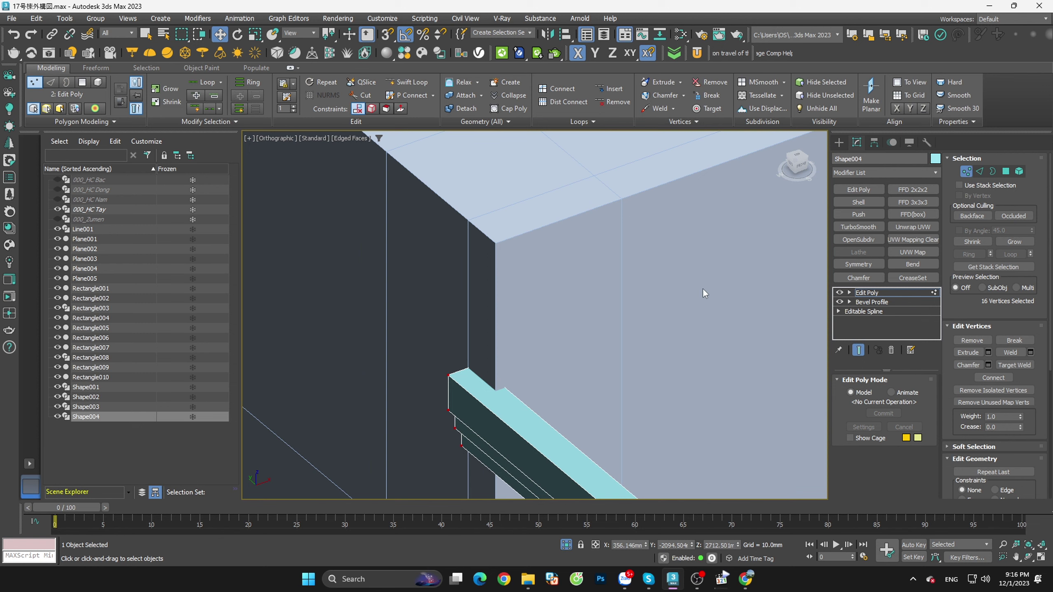
left_click(793, 167)
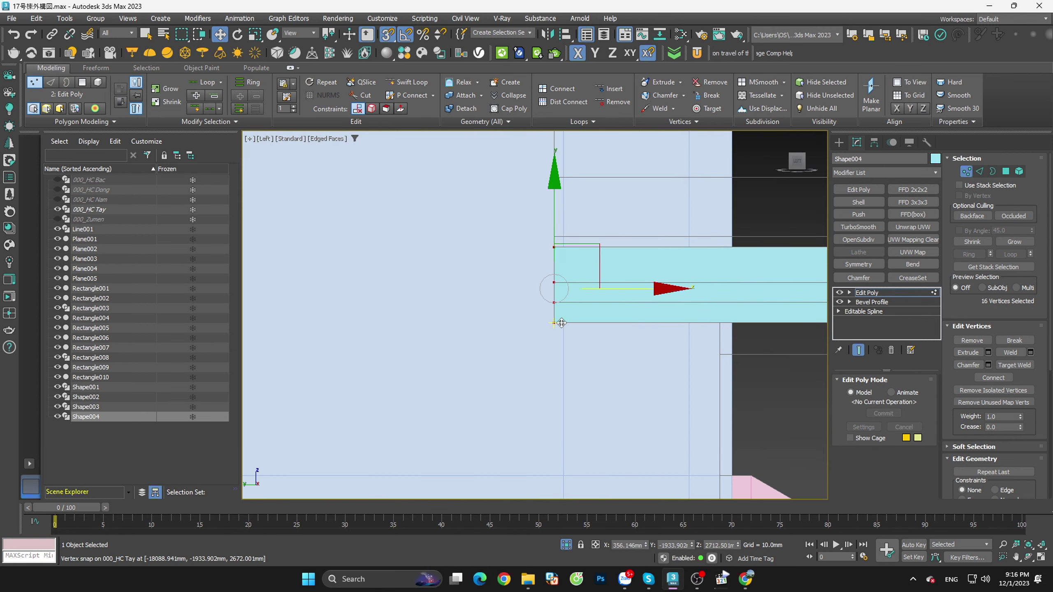
scroll(560, 323, "down", 3)
Step: Inspect the window wall, deselecting and then reselecting the cyan ledge
middle_click_drag(560, 324, 703, 278, "alt")
scroll(703, 278, "up", 2)
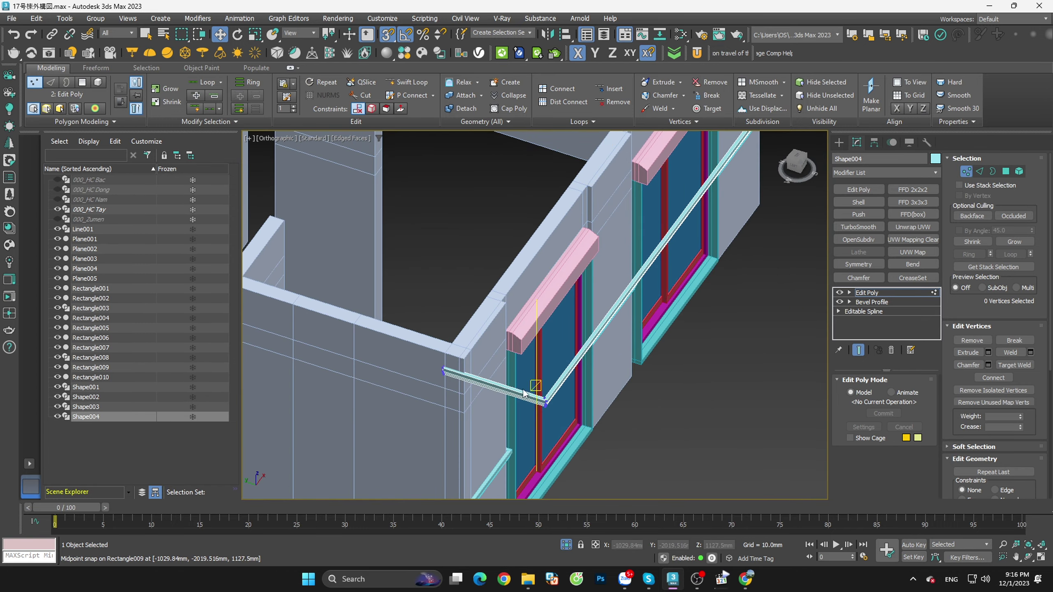
scroll(523, 393, "up", 3)
left_click(738, 438)
scroll(735, 430, "down", 4)
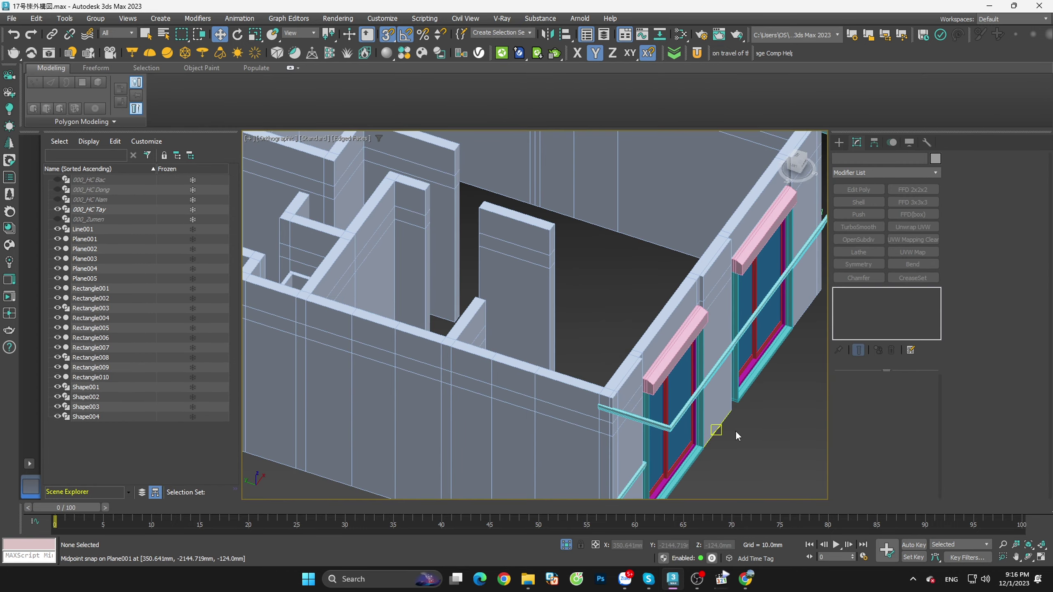
mouse_move(735, 430)
middle_mouse_down("alt")
mouse_move(752, 418)
mouse_move(710, 274)
middle_mouse_up("alt")
scroll(709, 273, "up", 4)
left_click(723, 267)
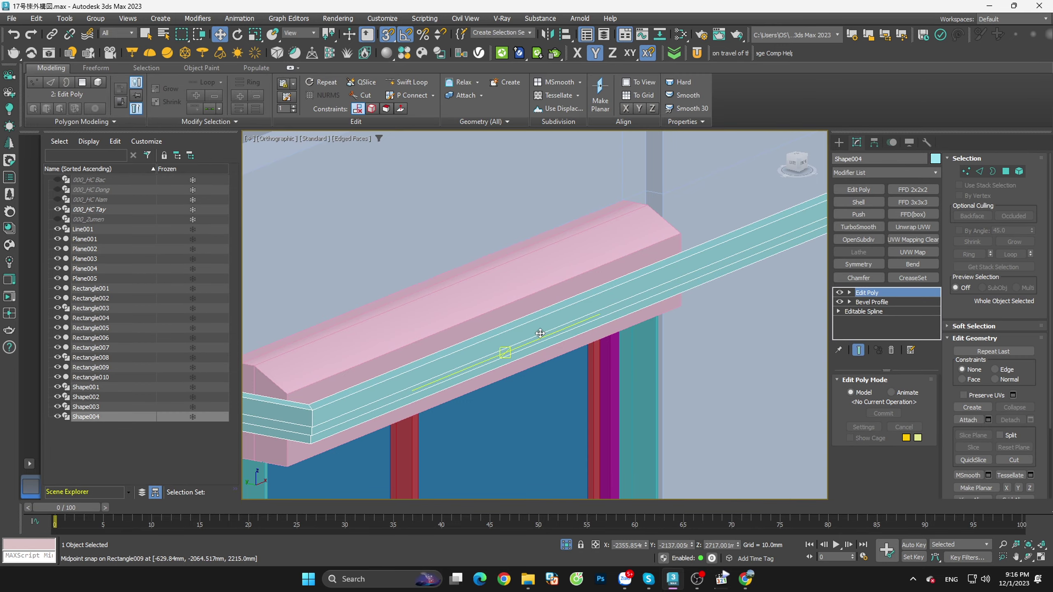
Step: Orbit the building between front and left side views
scroll(535, 336, "down", 5)
middle_click_drag(558, 371, 778, 248, "alt")
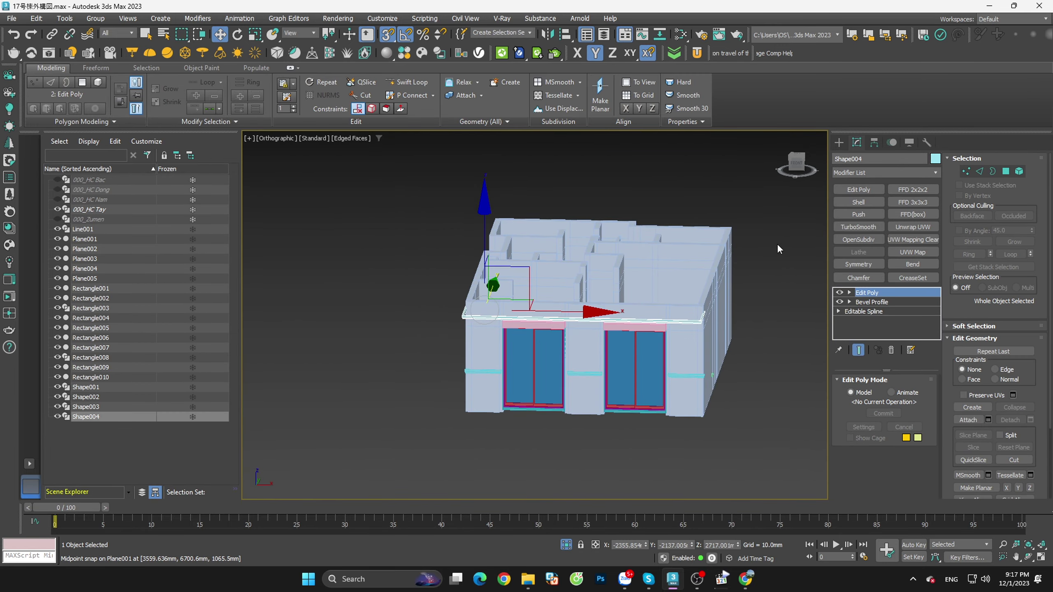
left_click(795, 168)
middle_click_drag(715, 299, 794, 261, "alt")
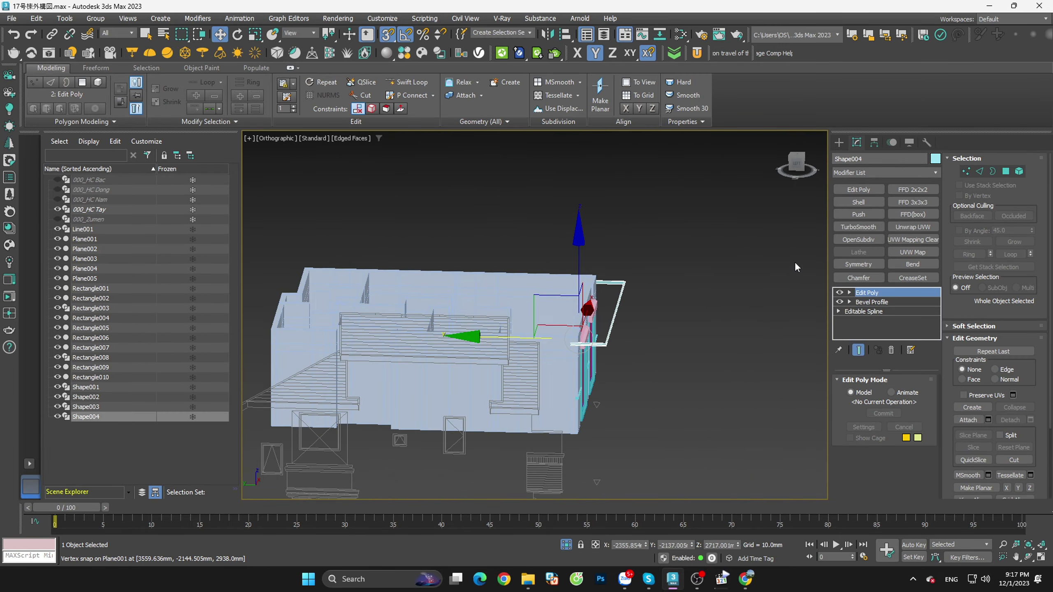
left_click(795, 165)
left_click(745, 320)
scroll(616, 338, "up", 3)
scroll(610, 394, "up", 2)
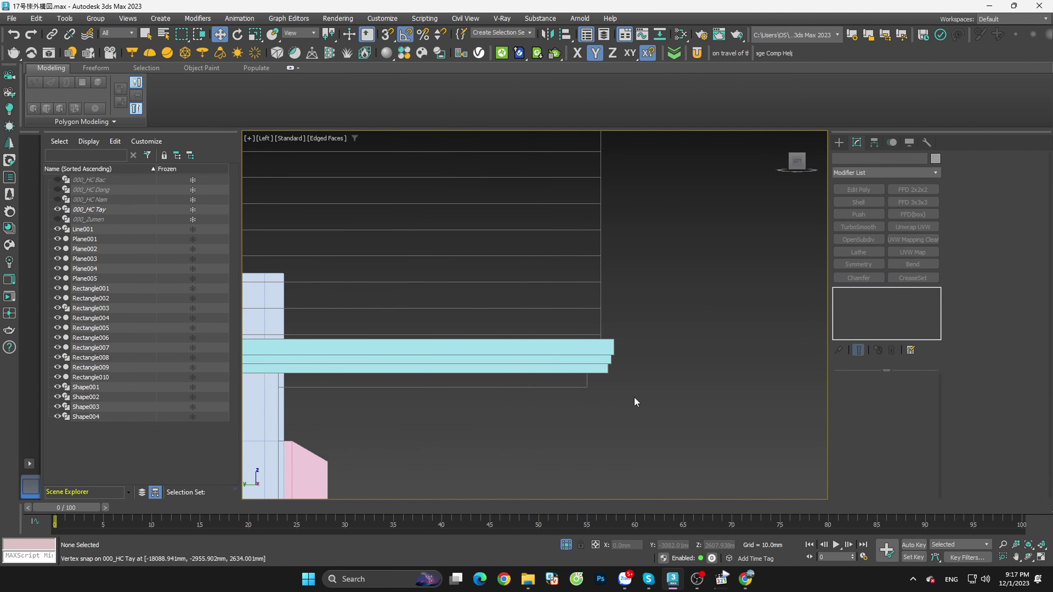
Step: Select the cyan ledge Shape004 at Edge level in wireframe view
scroll(633, 396, "up", 2)
scroll(627, 396, "up", 1)
left_click(563, 346)
key("2")
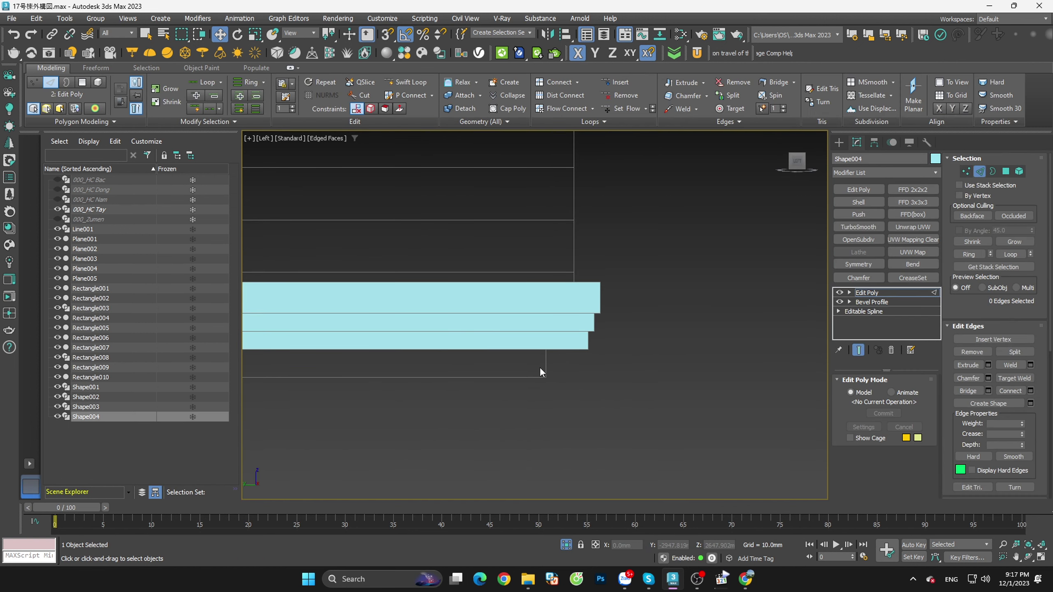
key("F3")
scroll(540, 367, "down", 2)
key("2")
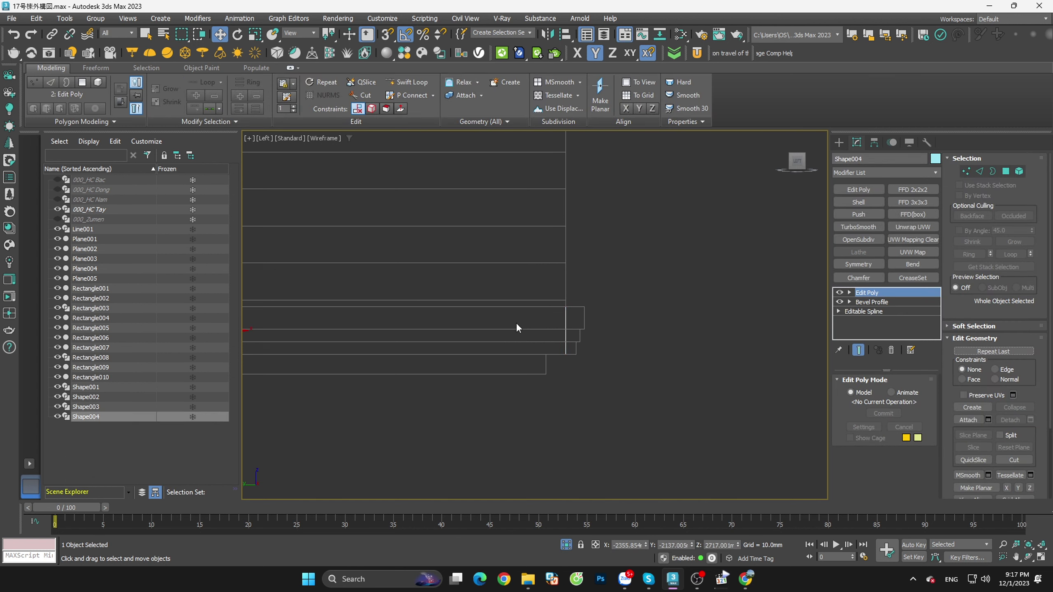
key("2")
right_click(493, 337)
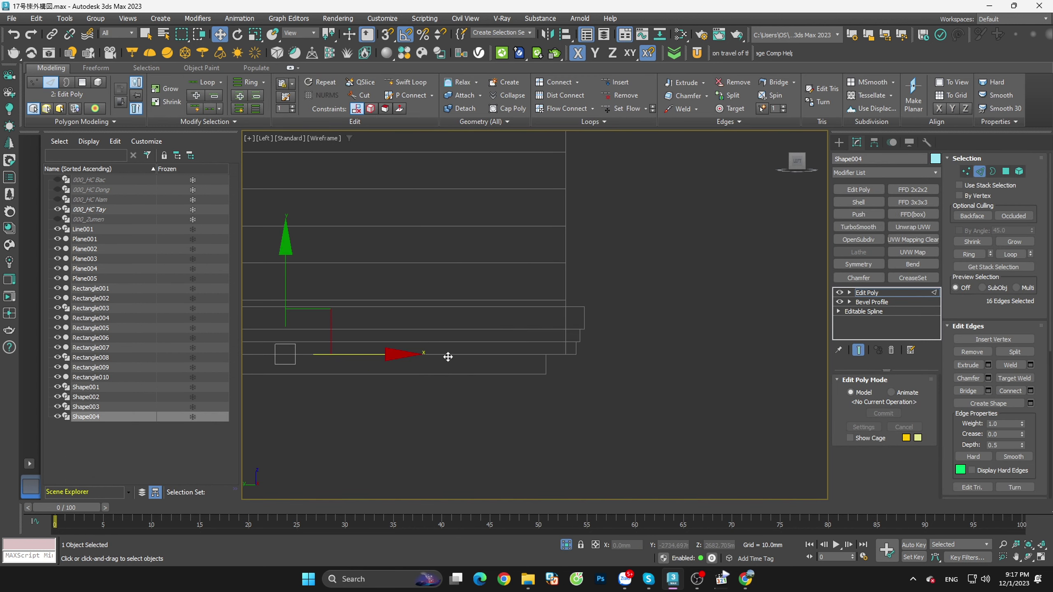
Step: Connect the selected ledge edges with a new edge line and select it
middle_click_drag(462, 374, 541, 383)
right_click(483, 307)
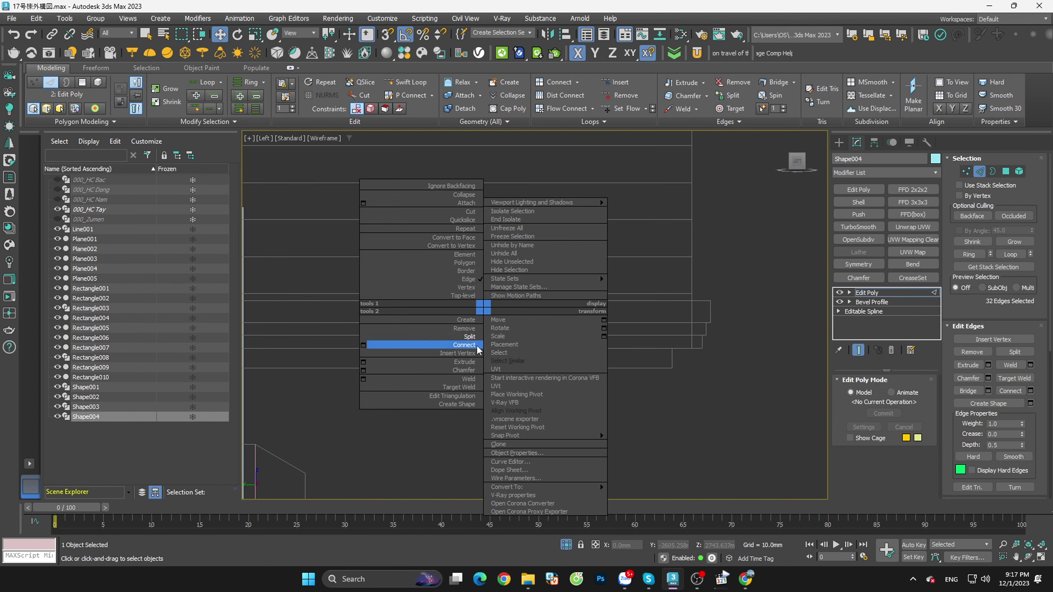
left_click(466, 341)
key("1")
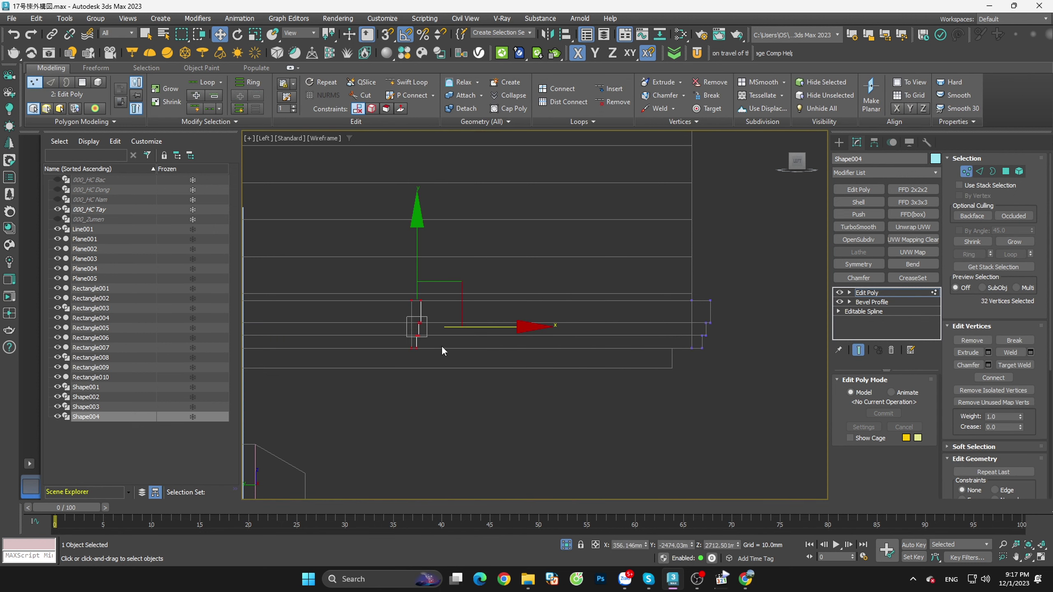
middle_click_drag(441, 346, 550, 315)
key("2")
left_click(517, 332)
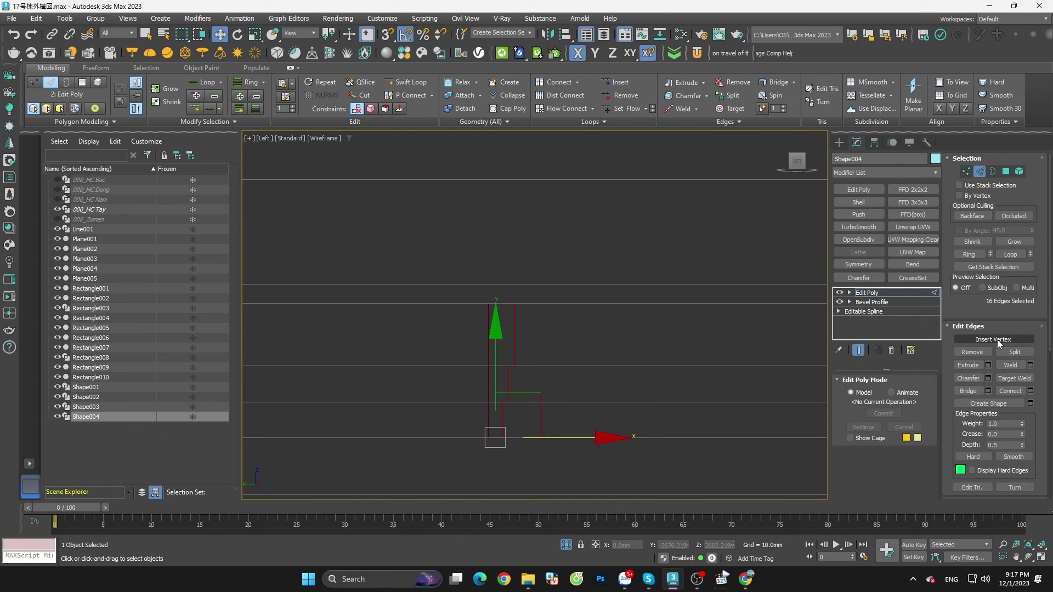
Step: Make the new edges planar in X and snap them to the facade corner
left_click_drag(1050, 218, 1047, 361)
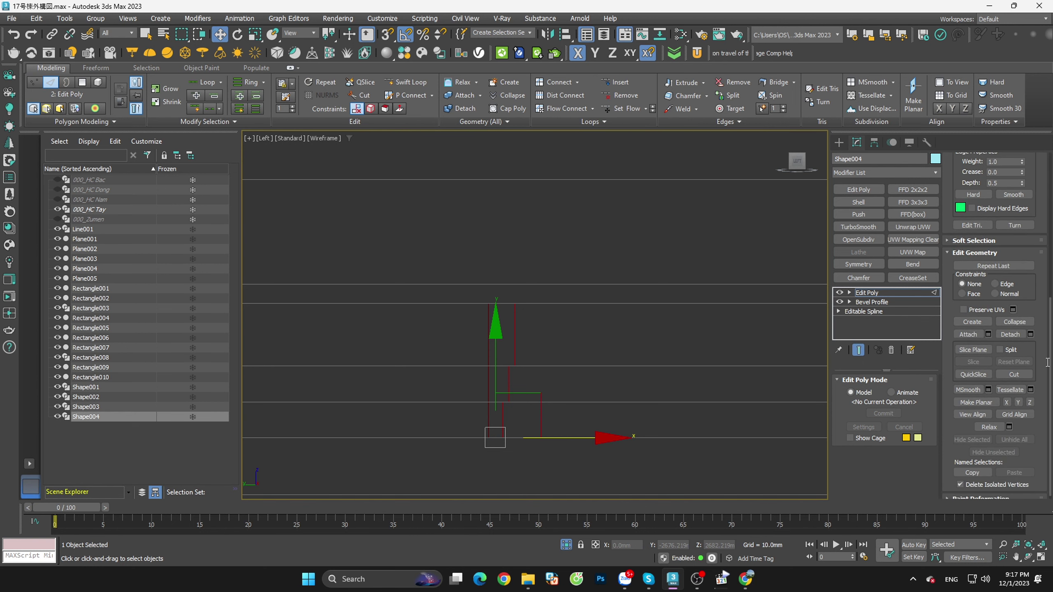
left_click(1012, 402)
scroll(551, 344, "down", 3)
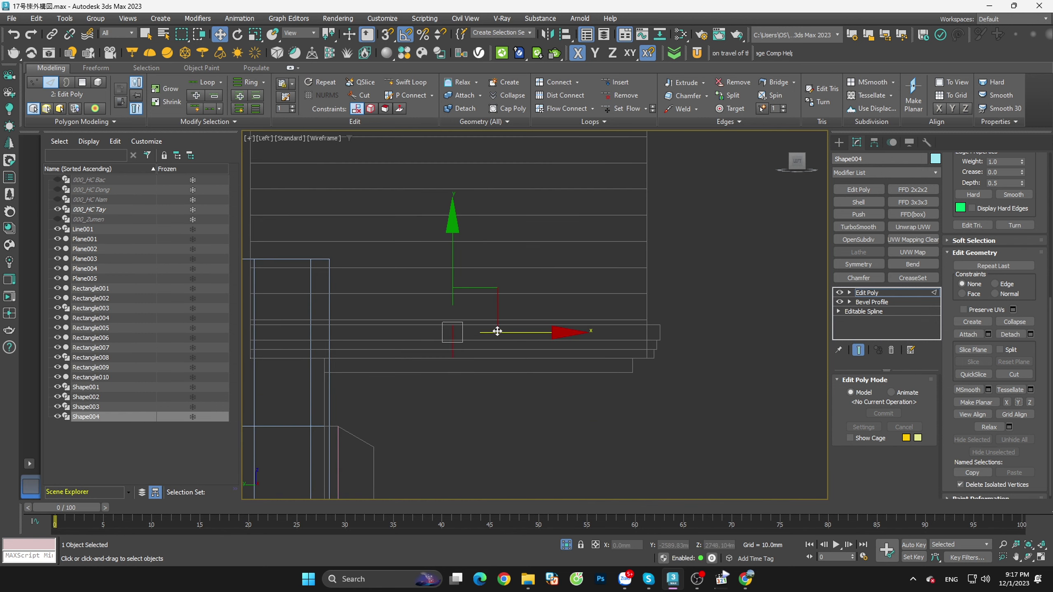
left_click(634, 357)
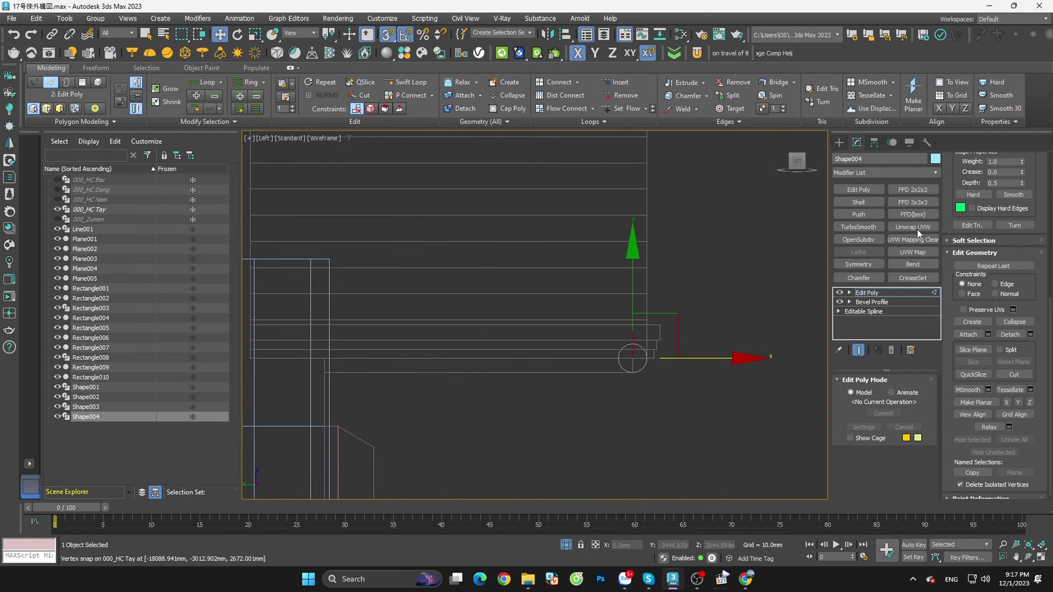
left_click(659, 404)
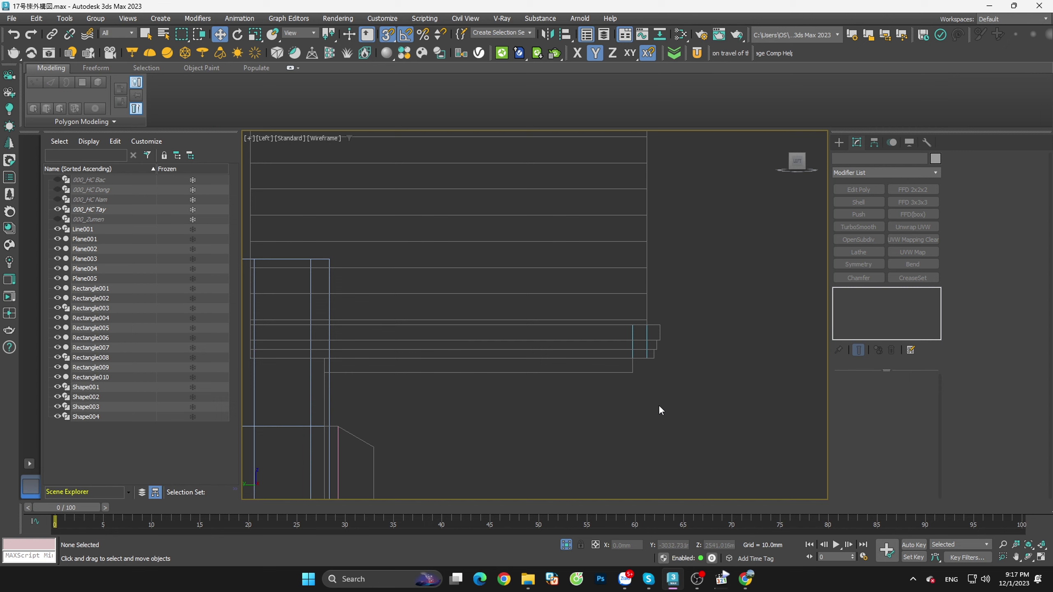
scroll(646, 386, "up", 2)
scroll(642, 376, "up", 2)
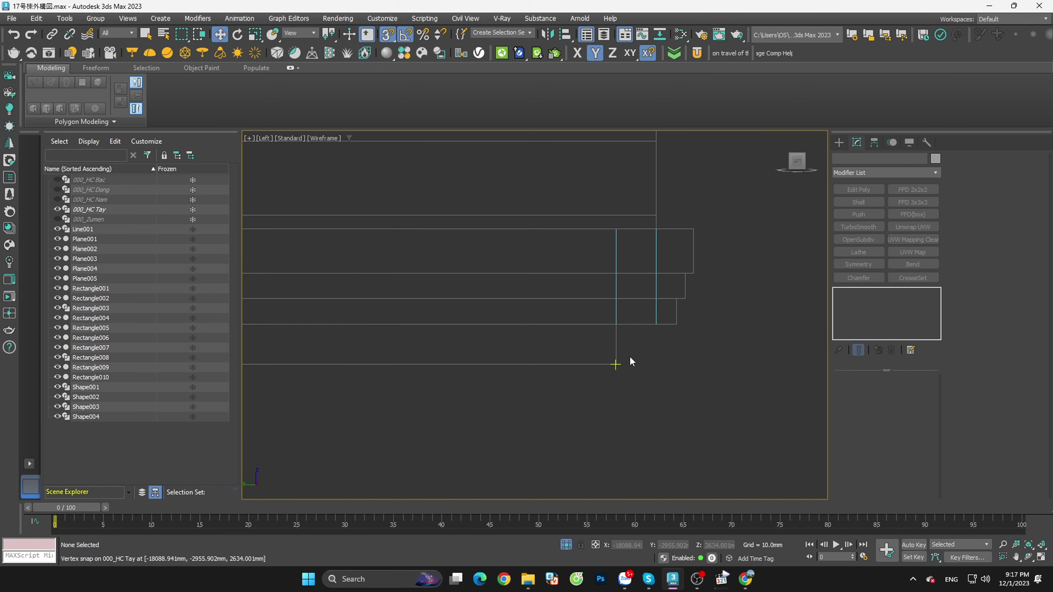
left_click(643, 325)
middle_click_drag(641, 322, 620, 353, "alt")
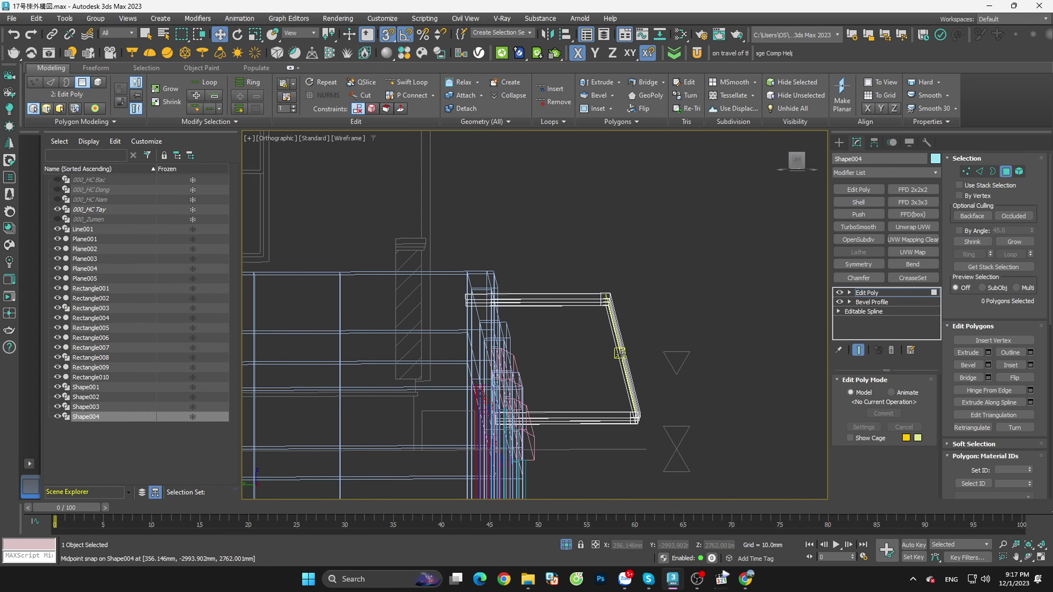
Step: Switch to shaded display and select a face of the ledge
scroll(619, 353, "up", 2)
scroll(577, 309, "up", 2)
key("F3")
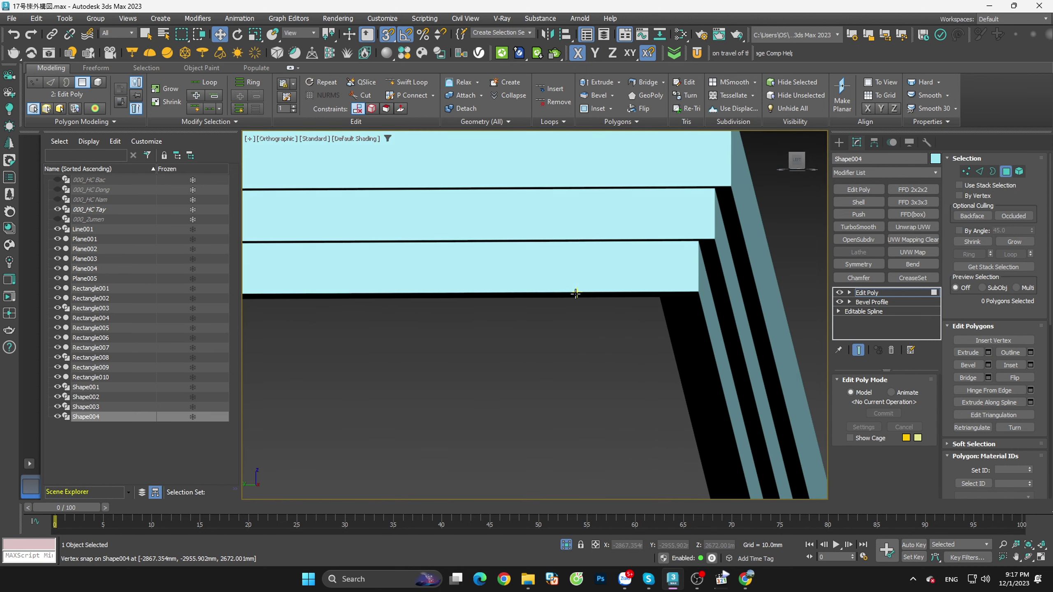
left_click(576, 294)
scroll(587, 302, "down", 2)
scroll(596, 309, "down", 2)
mouse_move(596, 309)
middle_mouse_down("alt")
mouse_move(595, 339)
mouse_move(587, 333)
mouse_move(630, 262)
mouse_move(656, 298)
mouse_move(614, 190)
middle_mouse_up("alt")
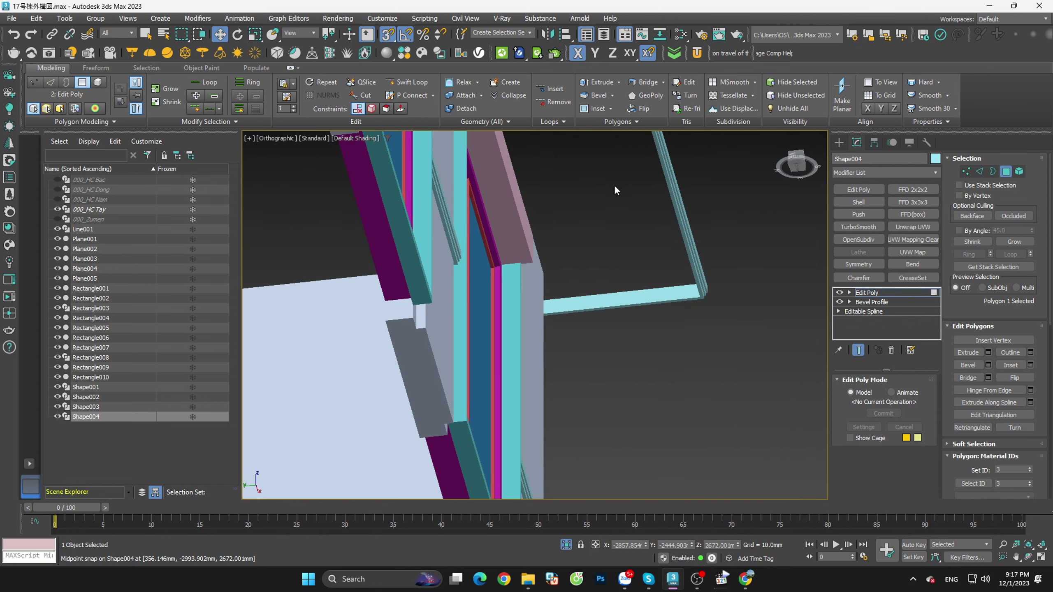
Step: Add the ledge's lower strip face to the selection
scroll(622, 290, "up", 2)
scroll(624, 356, "up", 2)
left_click(625, 368, "ctrl")
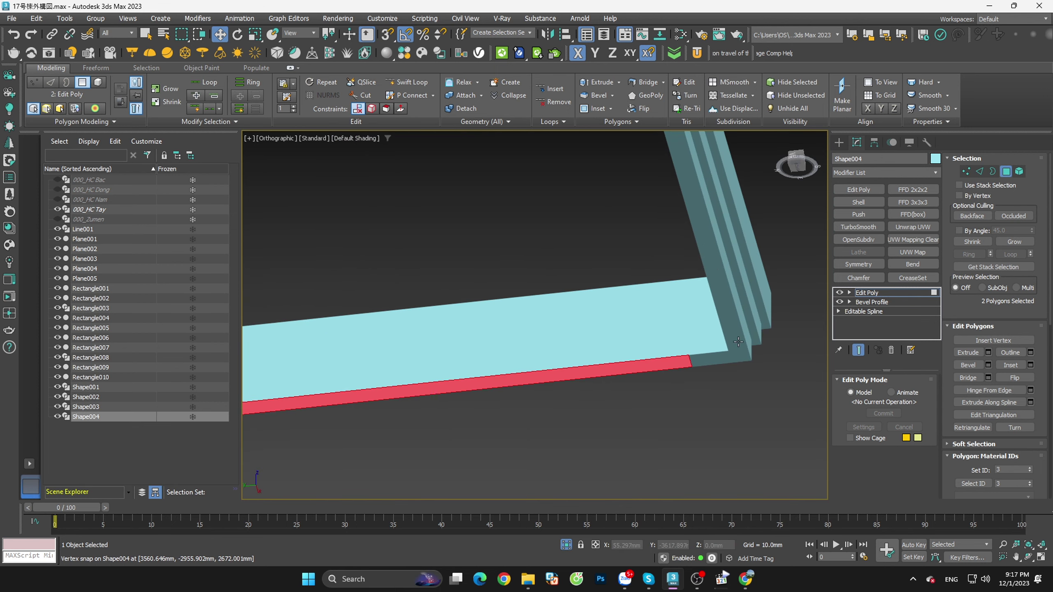
scroll(737, 341, "down", 5)
scroll(776, 319, "down", 3)
scroll(776, 318, "up", 2)
middle_click_drag(776, 318, 798, 356, "alt")
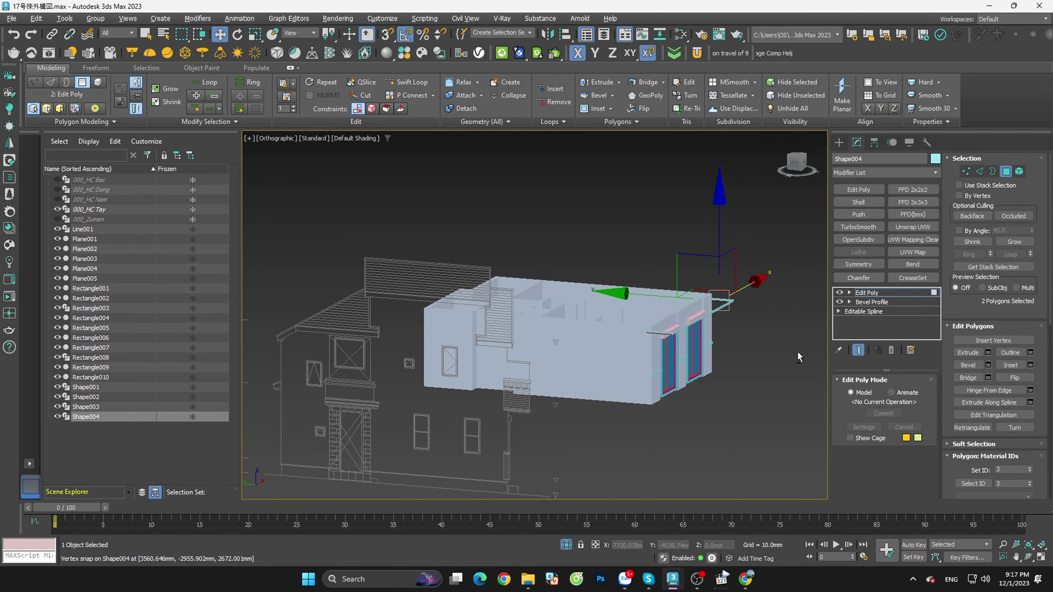
Step: In Left view, lock movement to a single axis and turn on snapping
left_click(795, 167)
scroll(659, 359, "up", 3)
scroll(599, 279, "up", 2)
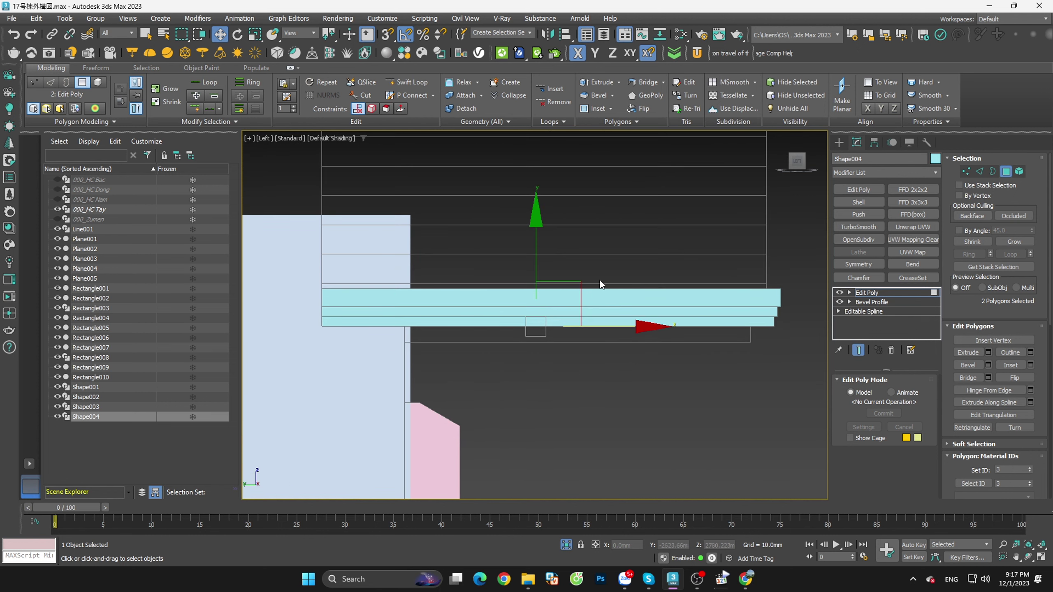
key("F6")
key("s")
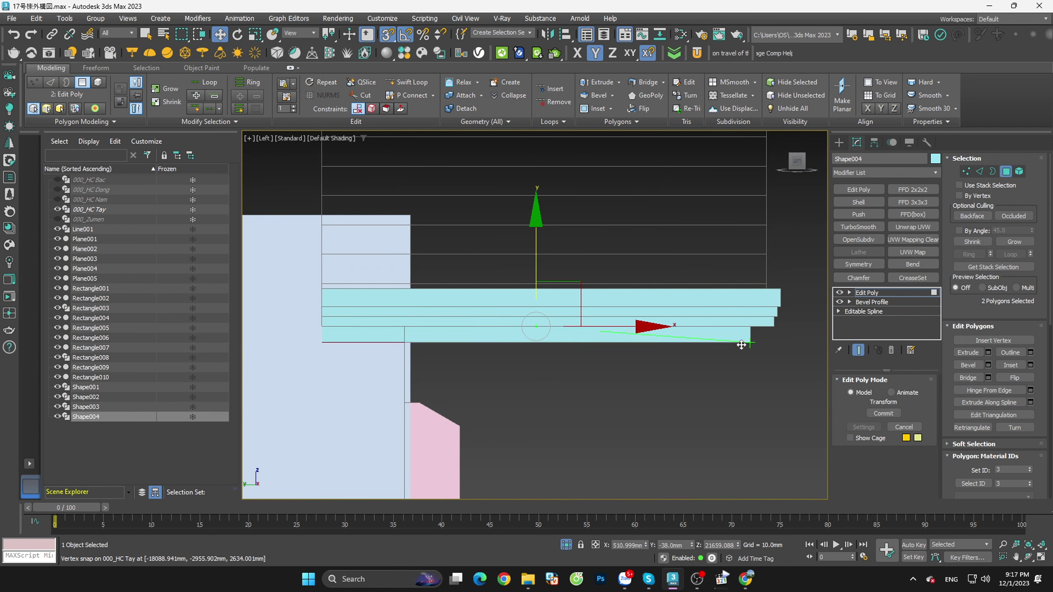
scroll(559, 355, "down", 3)
scroll(502, 354, "up", 3)
scroll(551, 350, "up", 2)
mouse_move(547, 350)
middle_mouse_down("alt")
mouse_move(644, 340)
mouse_move(578, 225)
middle_mouse_up("alt")
scroll(551, 350, "up", 2)
scroll(557, 331, "up", 4)
scroll(499, 346, "down", 3)
scroll(499, 346, "down", 2)
scroll(579, 225, "up", 3)
scroll(568, 253, "up", 5)
Step: Select the ledge's end face and move it about 168.8 mm outward along X
left_click(515, 274)
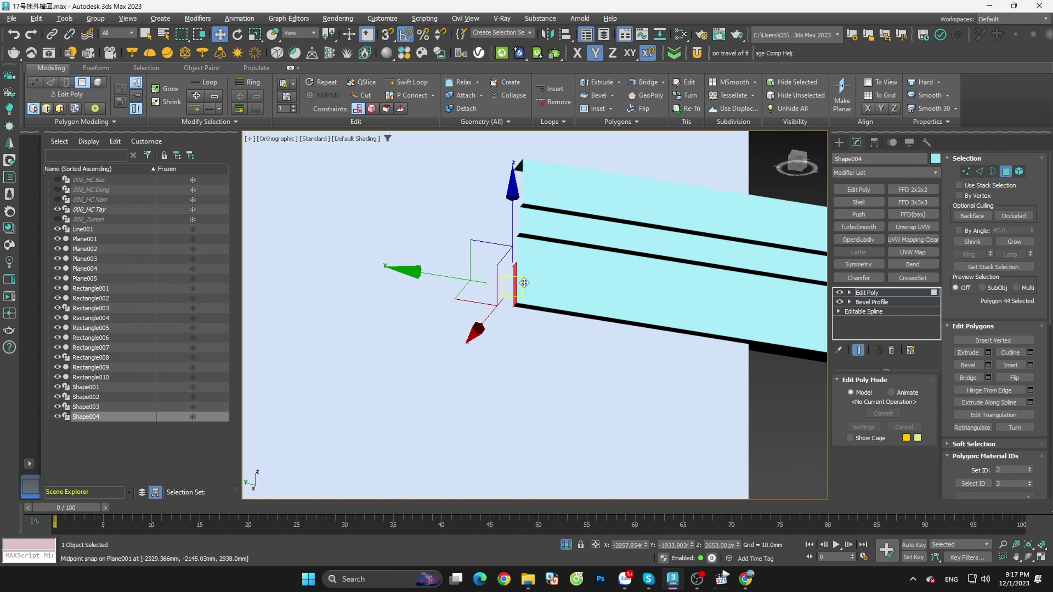
mouse_move(521, 282)
middle_mouse_down("alt")
mouse_move(594, 329)
mouse_move(580, 344)
mouse_move(544, 287)
mouse_move(768, 209)
middle_mouse_up("alt")
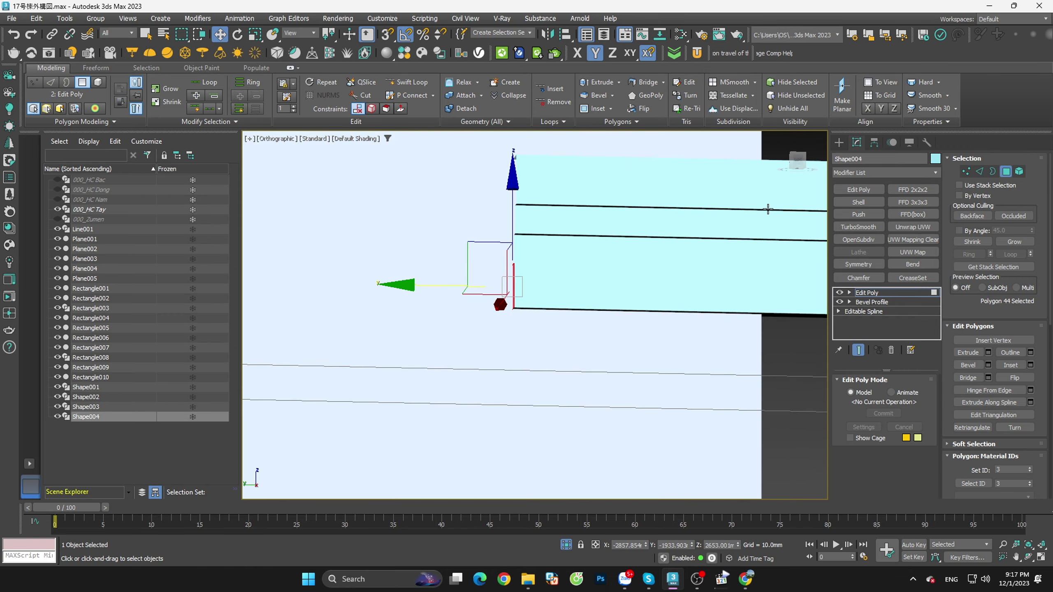
left_click(796, 161)
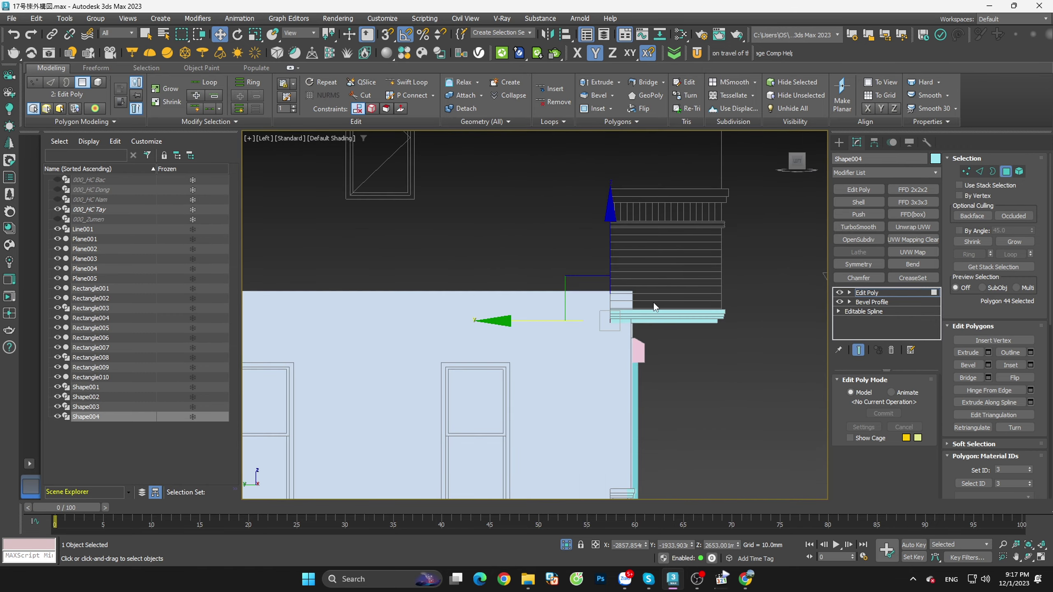
left_click_drag(548, 353, 622, 359)
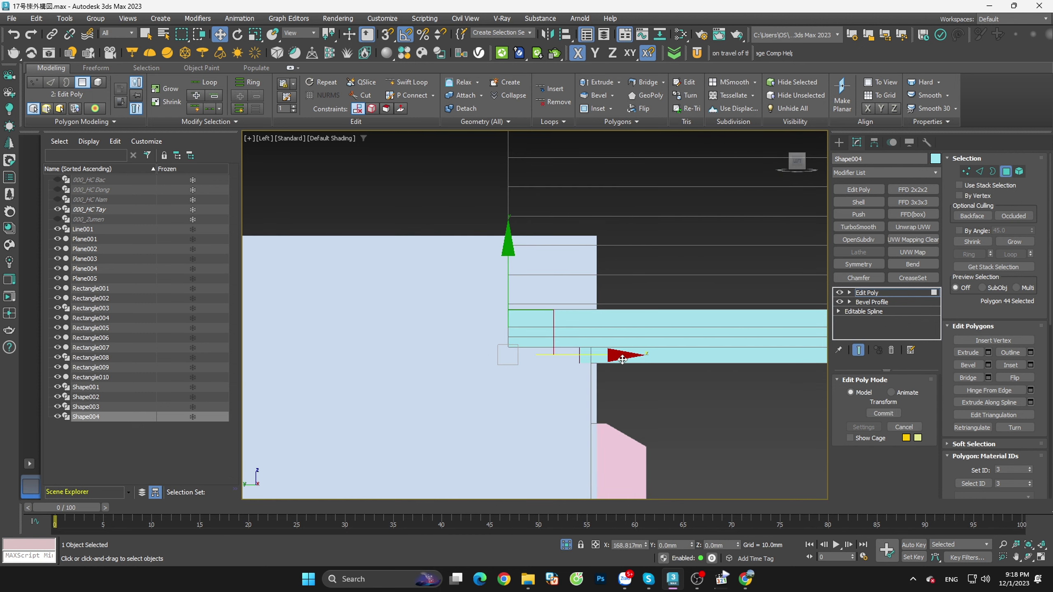
middle_click_drag(580, 355, 667, 345, "alt")
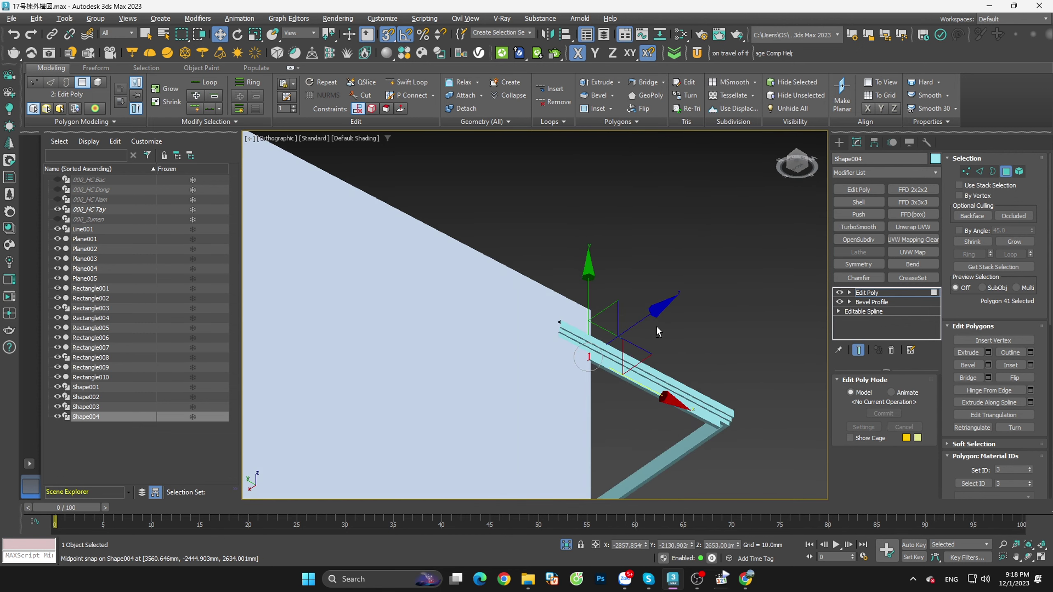
scroll(667, 345, "down", 3)
scroll(646, 377, "down", 3)
Step: Clear the face selection and select the cyan ledge's open border
scroll(435, 364, "down", 2)
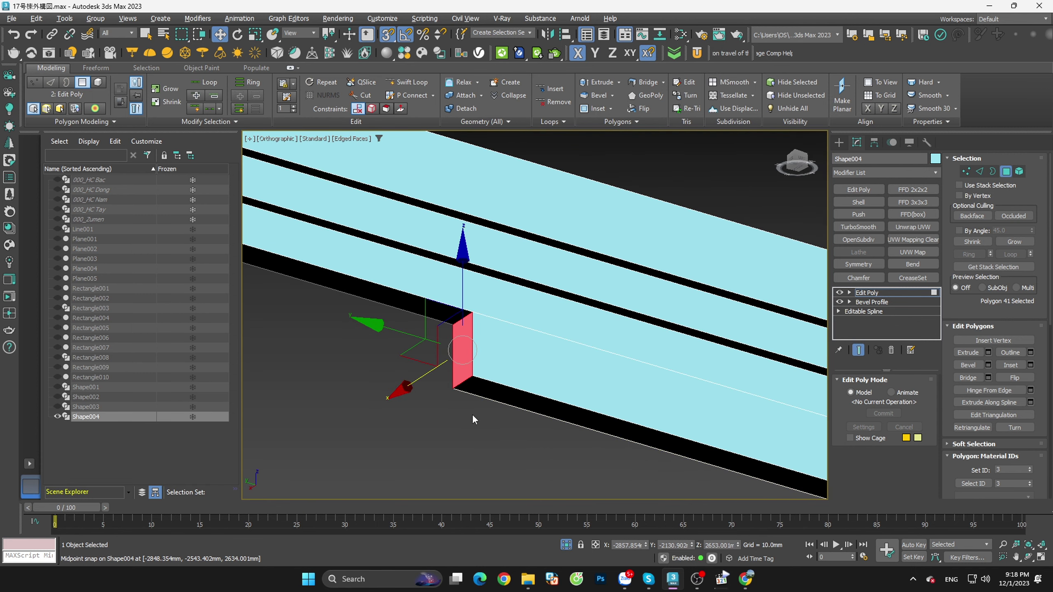
scroll(472, 418, "down", 2)
left_click(437, 441)
scroll(437, 441, "up", 2)
scroll(437, 441, "down", 2)
middle_click_drag(265, 243, 464, 378)
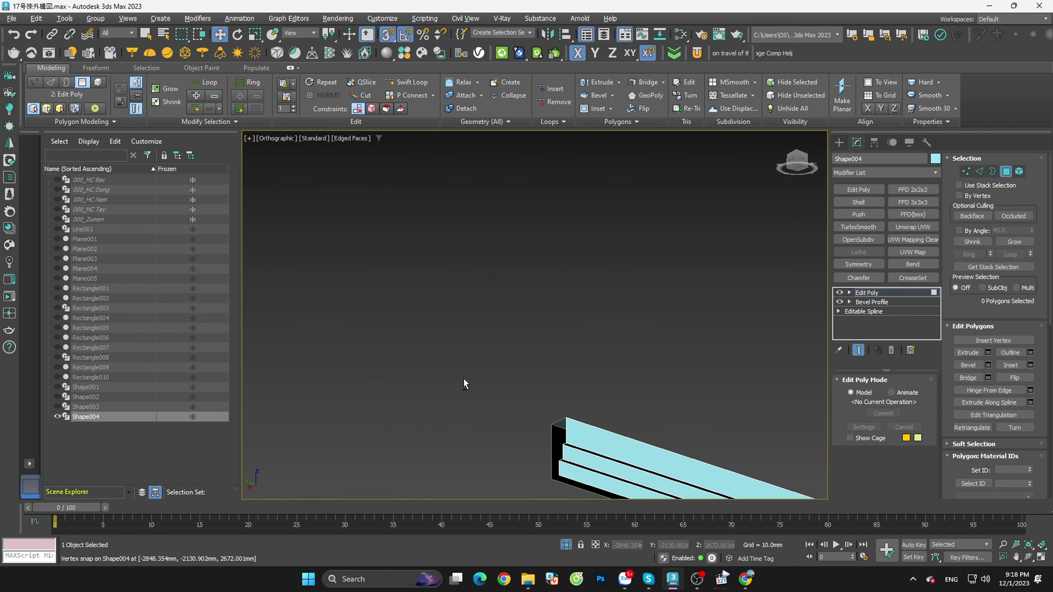
scroll(569, 374, "up", 3)
left_click(992, 171)
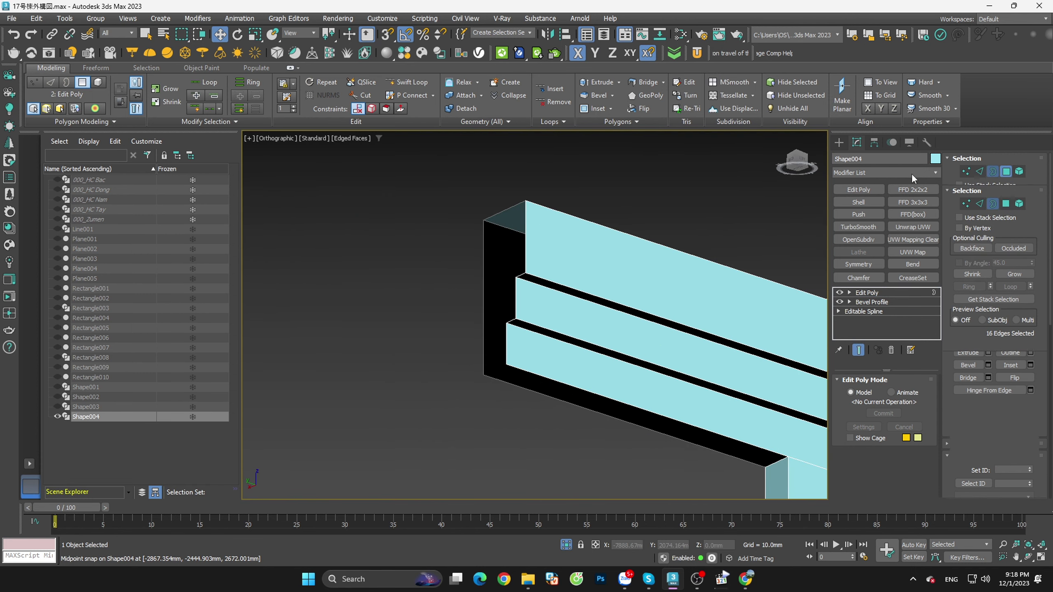
left_click_drag(557, 181, 435, 376)
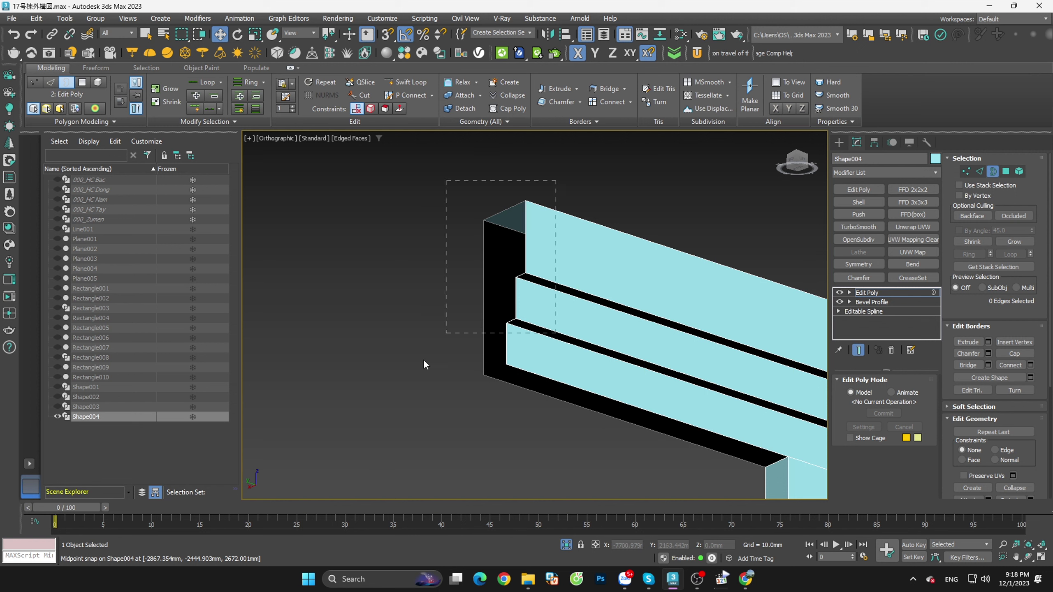
left_click(526, 230)
scroll(538, 291, "down", 3)
scroll(576, 352, "down", 2)
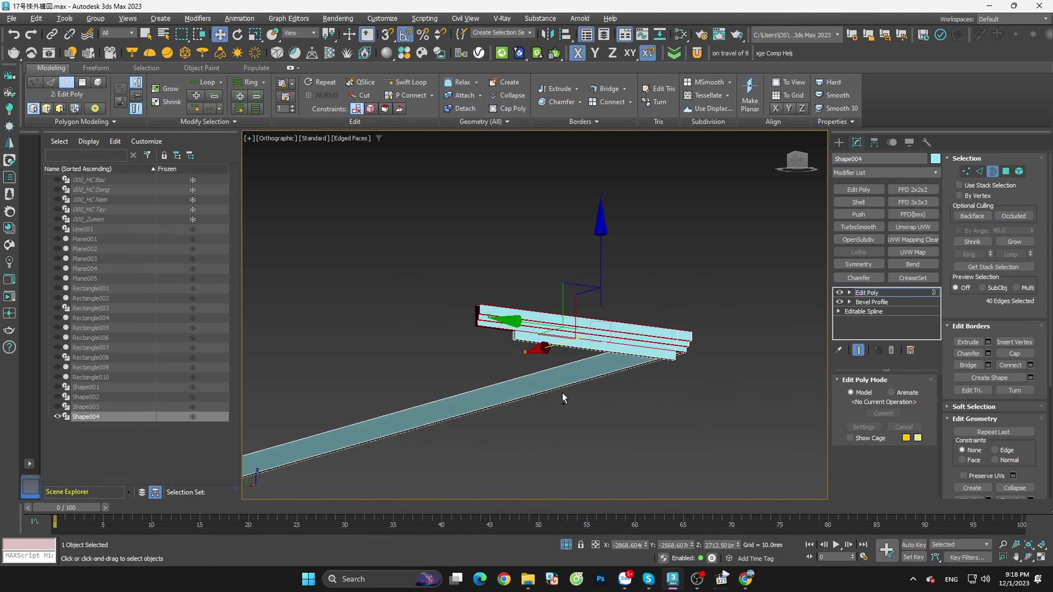
mouse_move(562, 392)
middle_mouse_down("alt")
mouse_move(541, 401)
mouse_move(615, 350)
mouse_move(587, 378)
mouse_move(597, 382)
middle_mouse_up("alt")
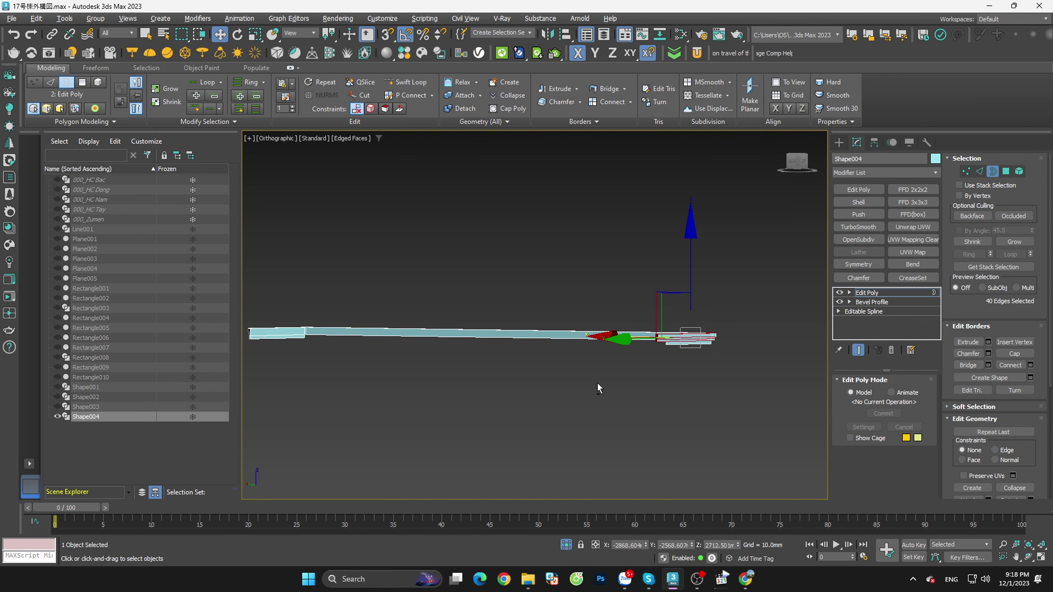
scroll(576, 325, "up", 4)
scroll(576, 326, "up", 3)
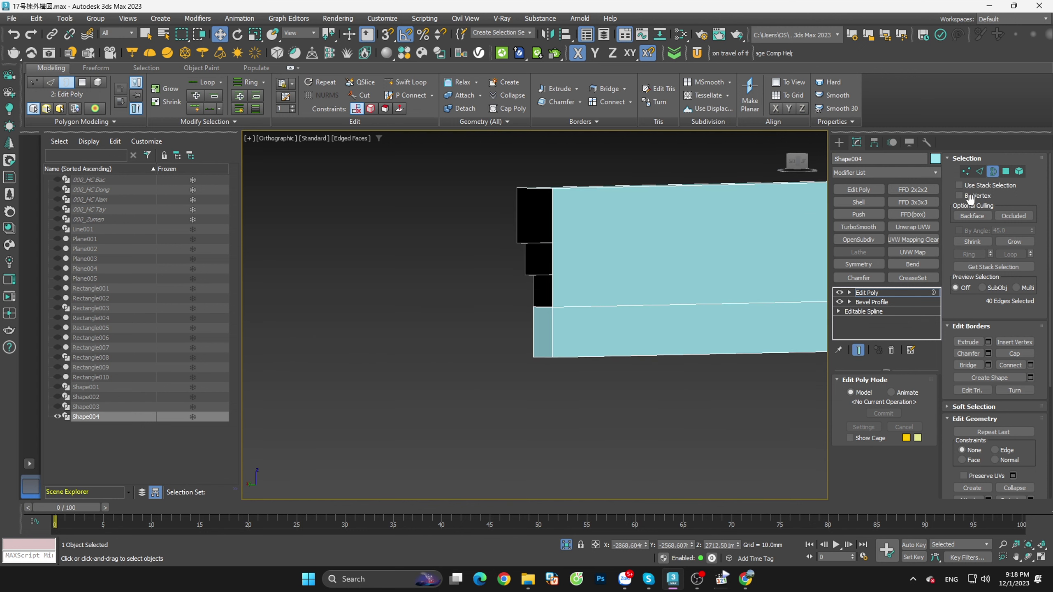
Step: Select the ledge's end-cap face and snap-move it into alignment in the Right wireframe view
key("4")
left_click(541, 331)
scroll(558, 363, "down", 3)
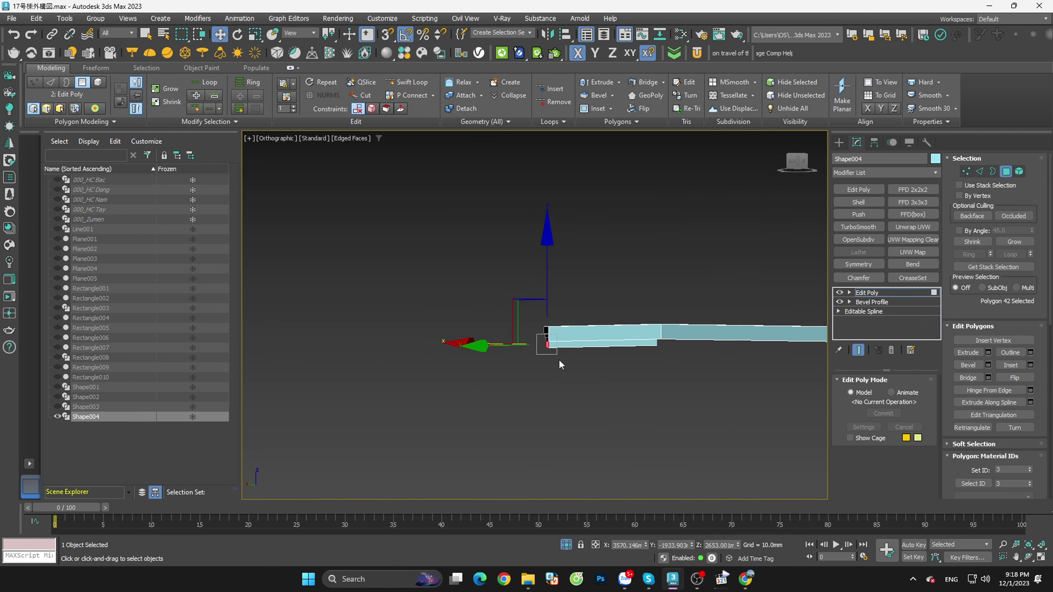
mouse_move(548, 381)
middle_mouse_down("alt")
mouse_move(623, 407)
mouse_move(731, 416)
middle_mouse_up("alt")
left_click(794, 162)
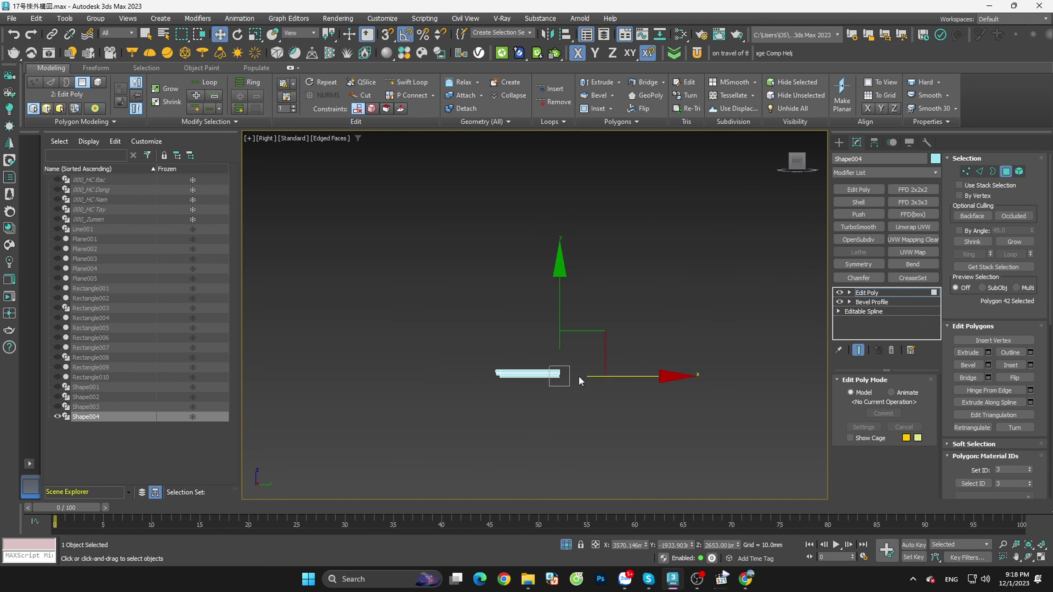
scroll(538, 375, "up", 3)
scroll(522, 375, "up", 2)
key("F3")
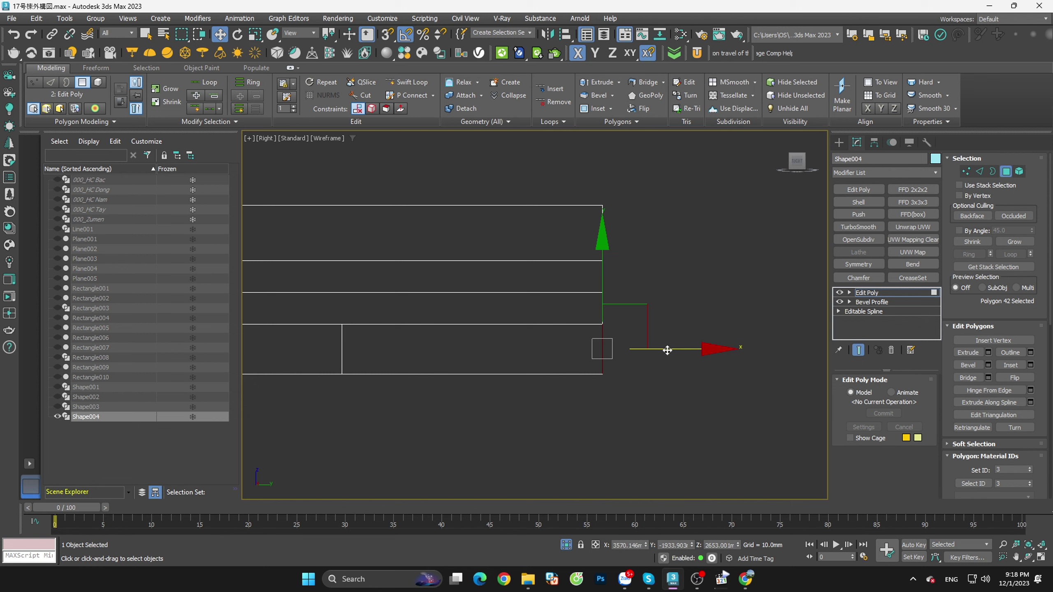
left_click_drag(349, 318, 350, 319)
scroll(659, 376, "down", 5)
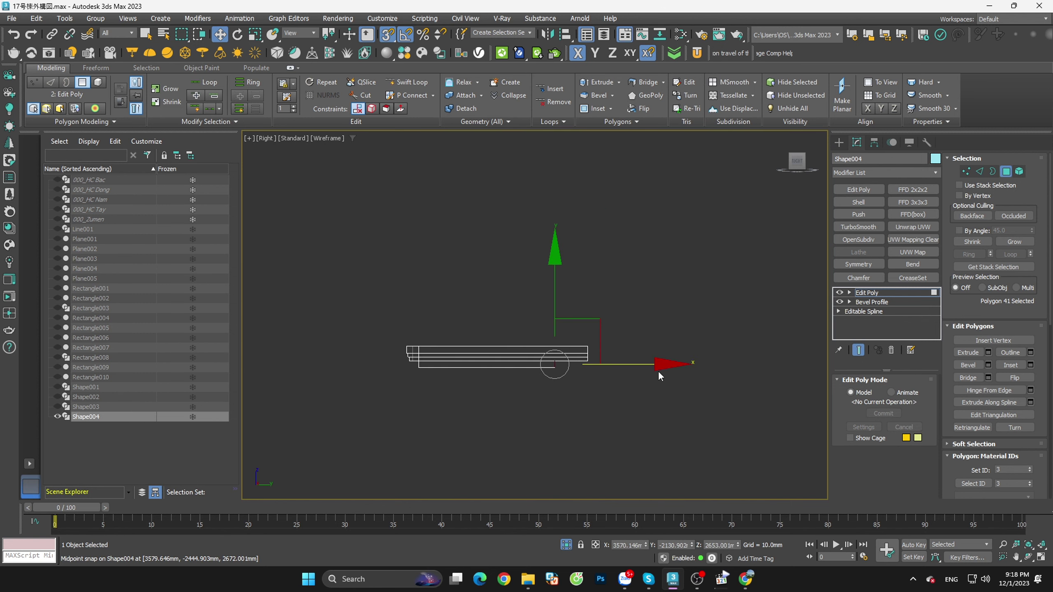
Step: Collapse all of Shape004's modifiers into one Editable Poly
left_click(967, 174)
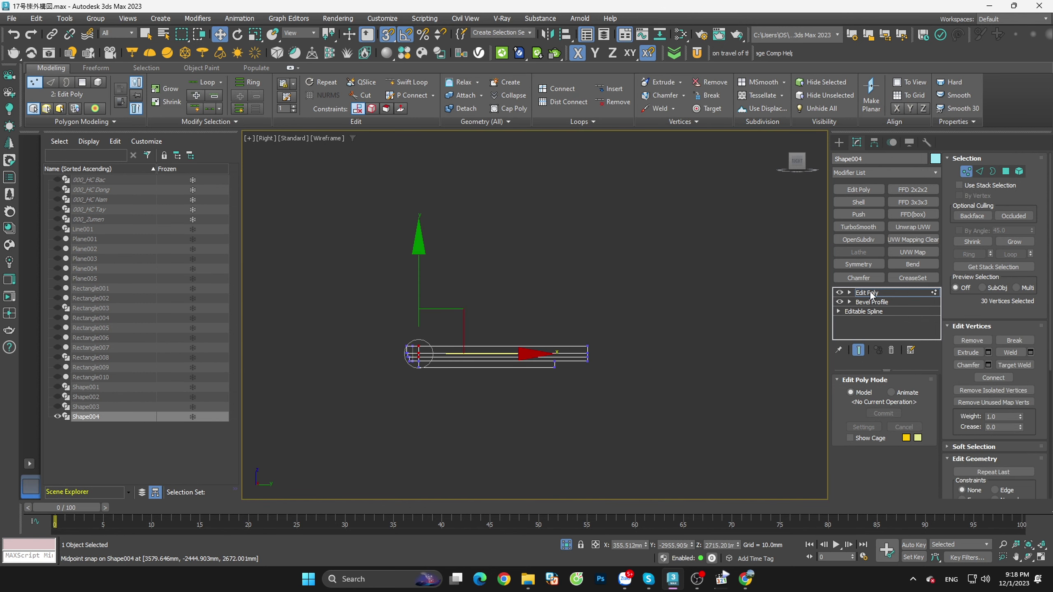
right_click(872, 295)
left_click(895, 401)
Step: Confirm the collapse warning and view the ledge at an angle with Edged Faces
left_click(580, 364)
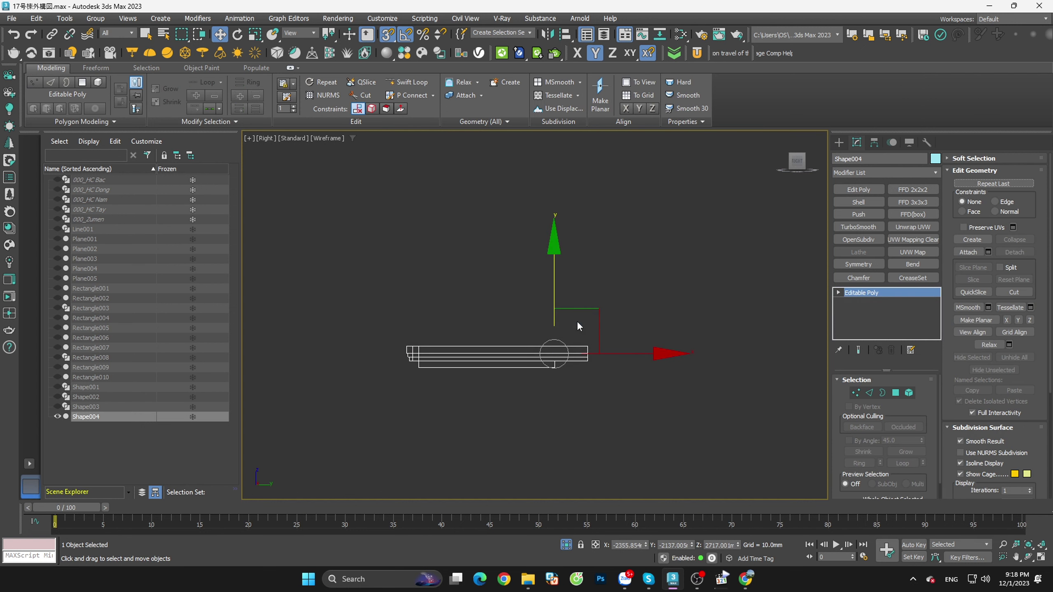
key("1")
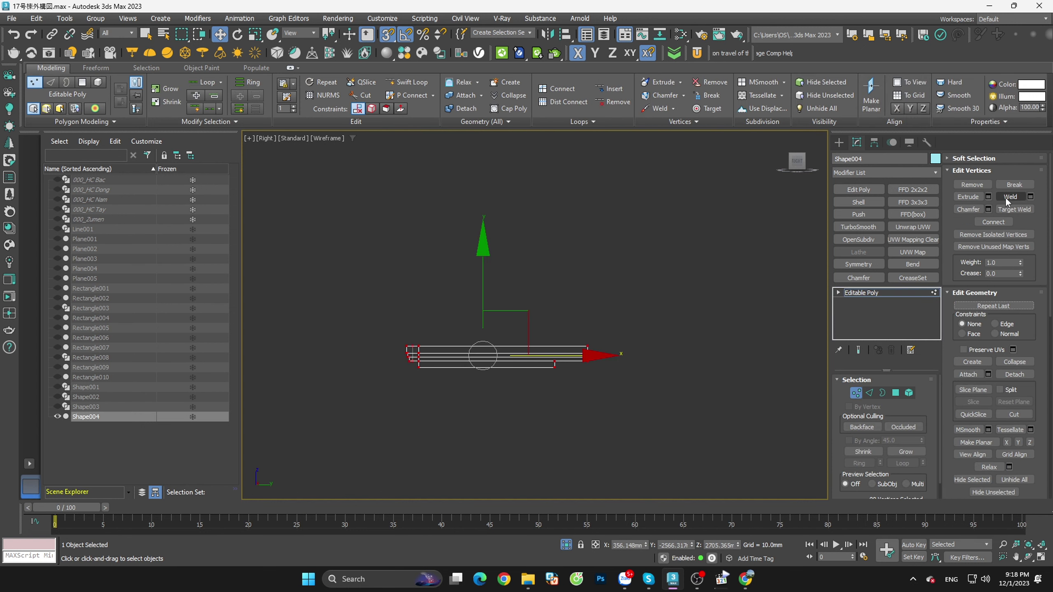
middle_click_drag(620, 351, 597, 377, "alt")
key("F3")
scroll(699, 279, "up", 5)
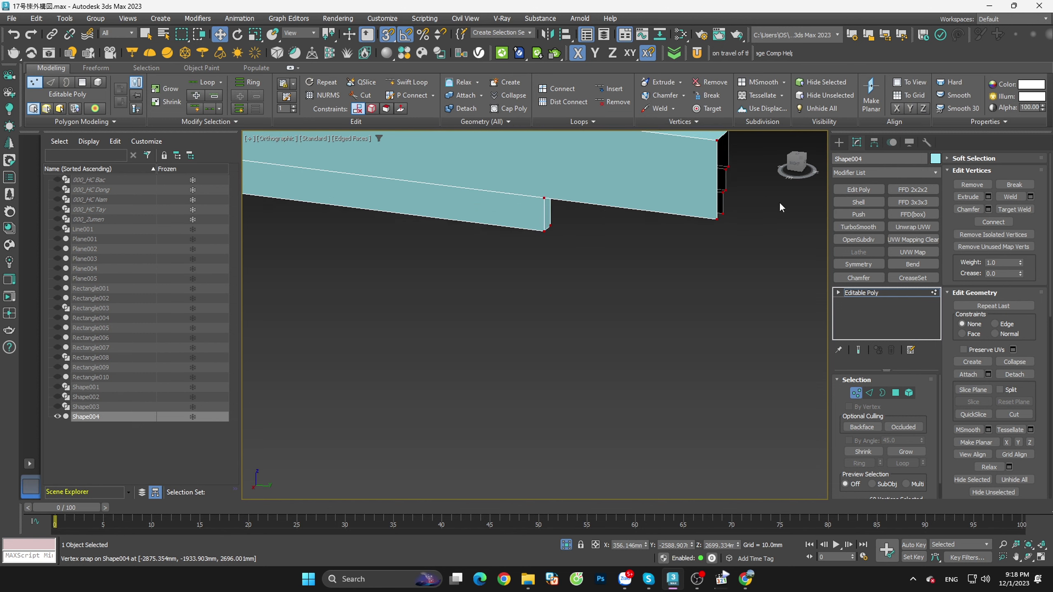
scroll(773, 244, "down", 5)
Step: Select the bottom front edge of the ledge's lower step at Edge level, with snaps off
mouse_move(685, 287)
middle_mouse_down("alt")
mouse_move(726, 253)
mouse_move(703, 183)
middle_mouse_up("alt")
scroll(707, 434, "up", 4)
scroll(665, 365, "up", 2)
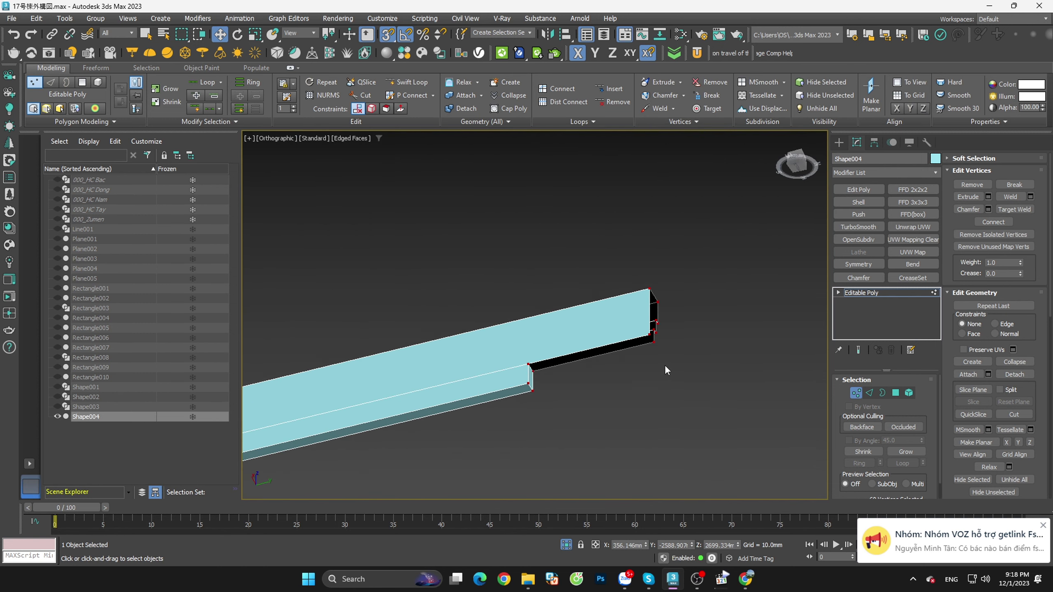
scroll(601, 316, "up", 2)
key("2")
left_click(601, 316)
key("s")
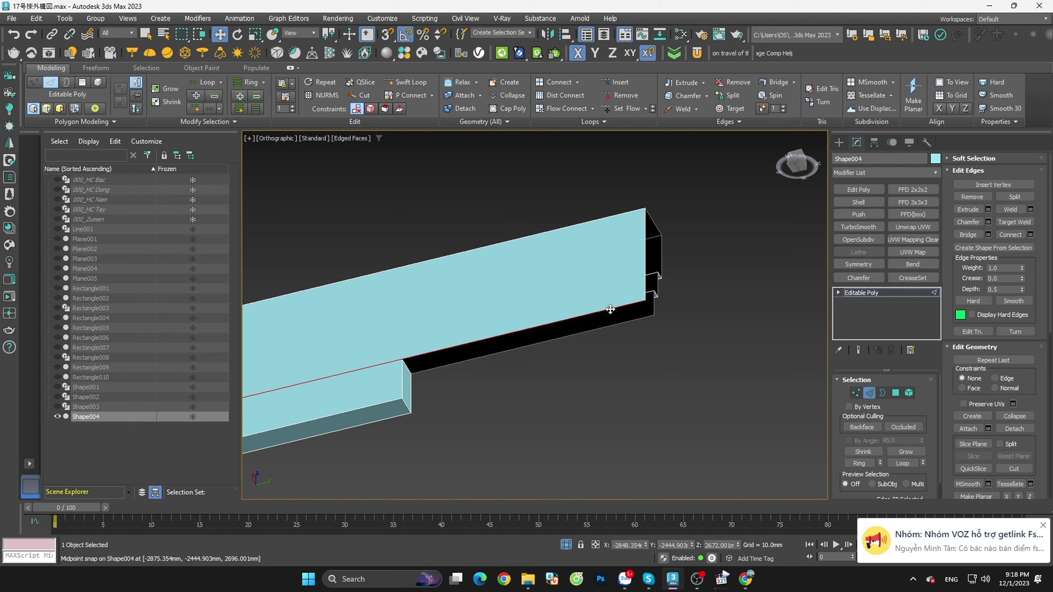
key("2")
key("F6")
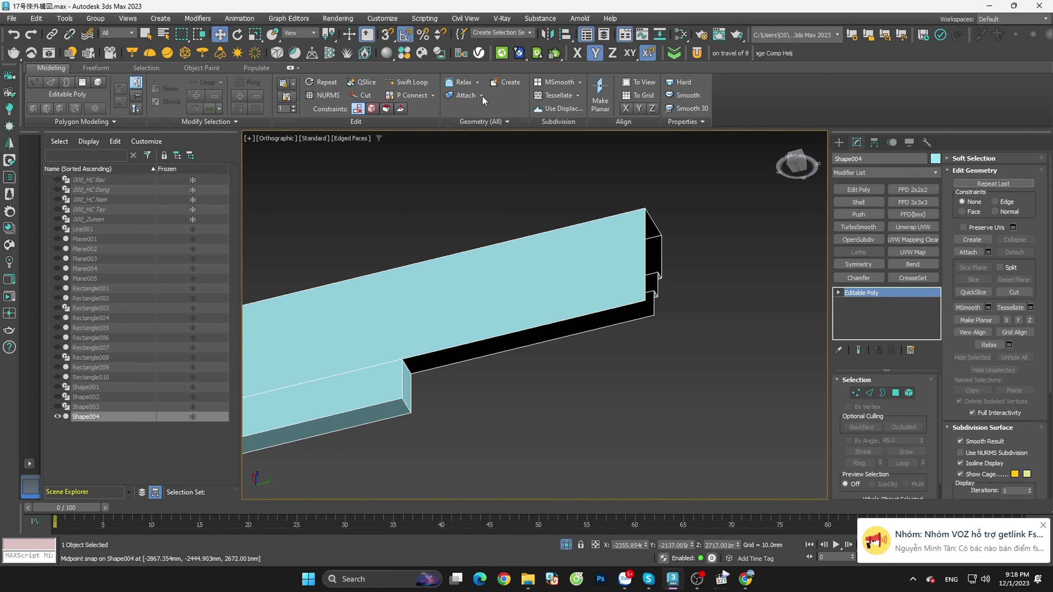
right_click(404, 36)
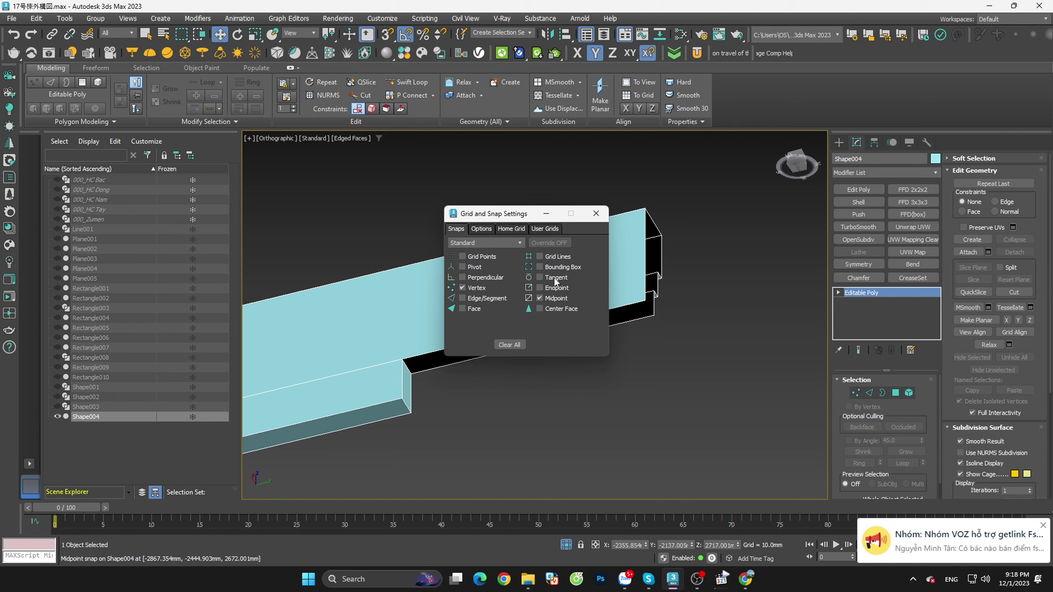
left_click(595, 213)
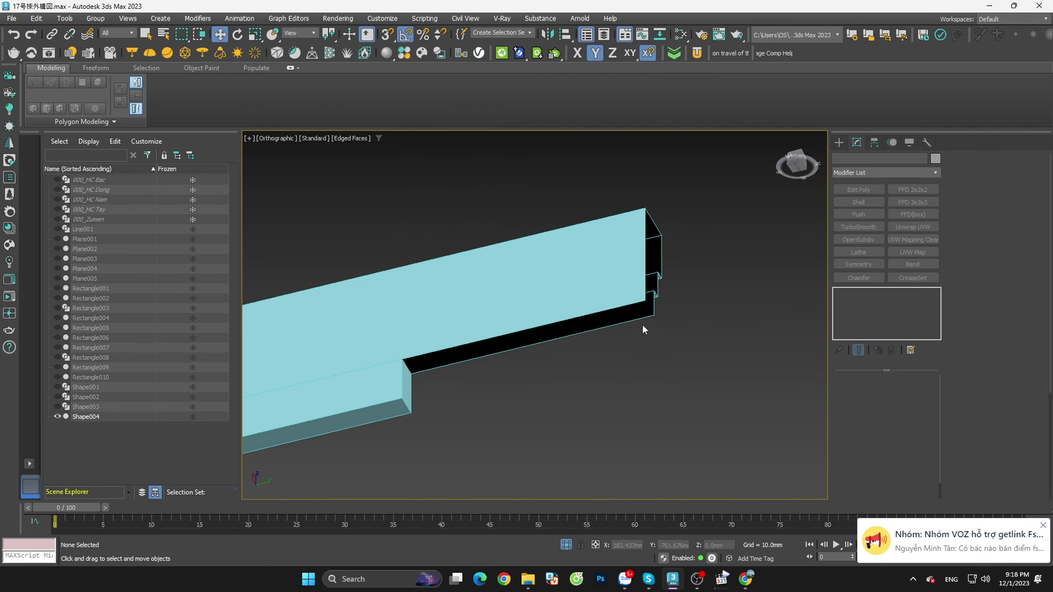
key("2")
key("F5")
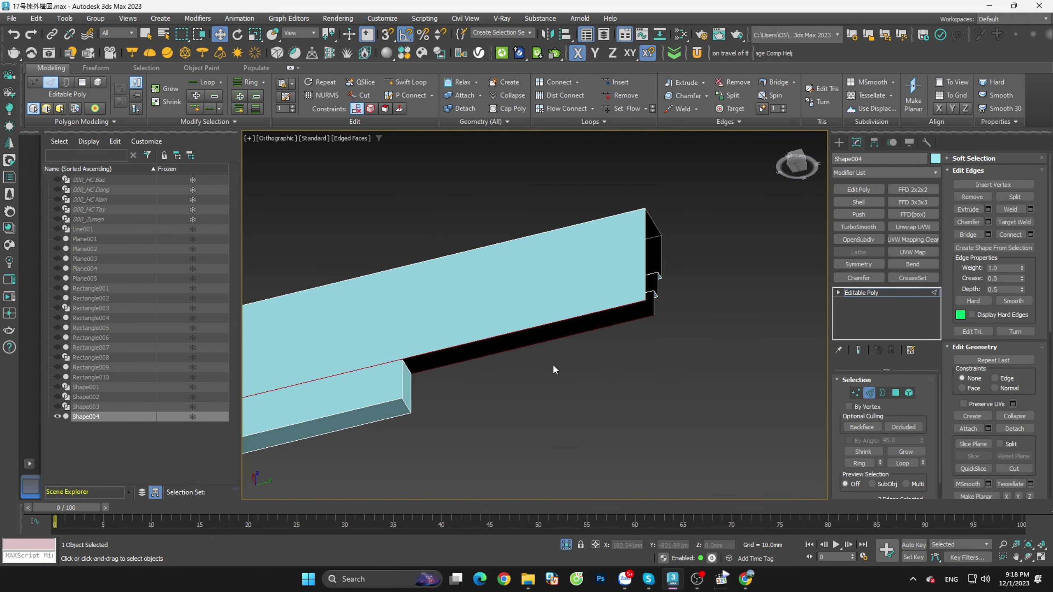
key("1")
left_click_drag(325, 295, 456, 373)
mouse_move(456, 373)
middle_mouse_down("alt")
mouse_move(385, 409)
mouse_move(397, 409)
mouse_move(447, 340)
middle_mouse_up("alt")
scroll(497, 298, "up", 2)
scroll(566, 258, "up", 4)
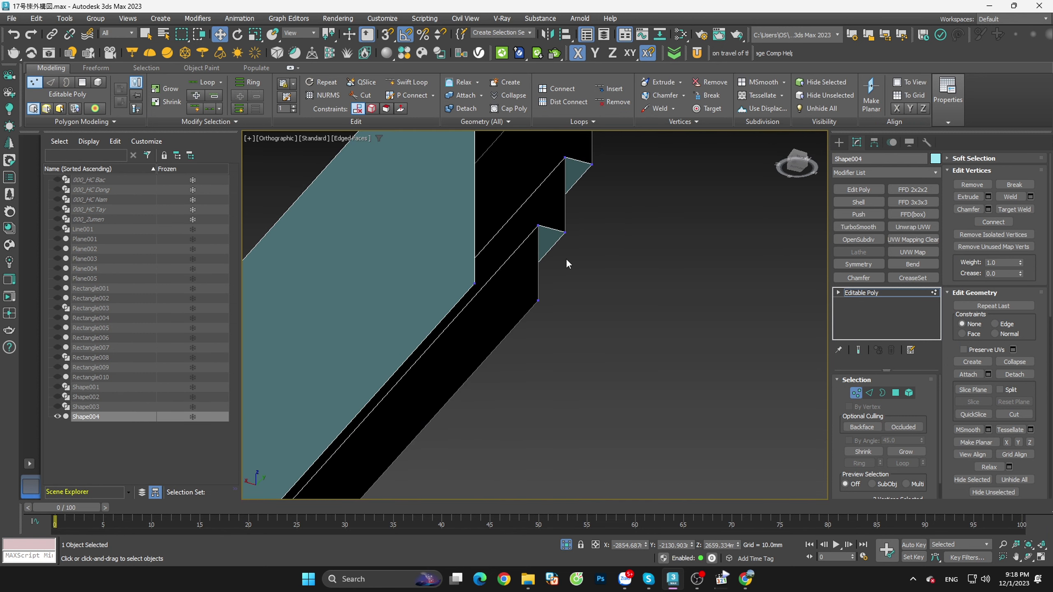
key("2")
scroll(576, 286, "down", 5)
middle_click_drag(588, 310, 579, 385, "alt")
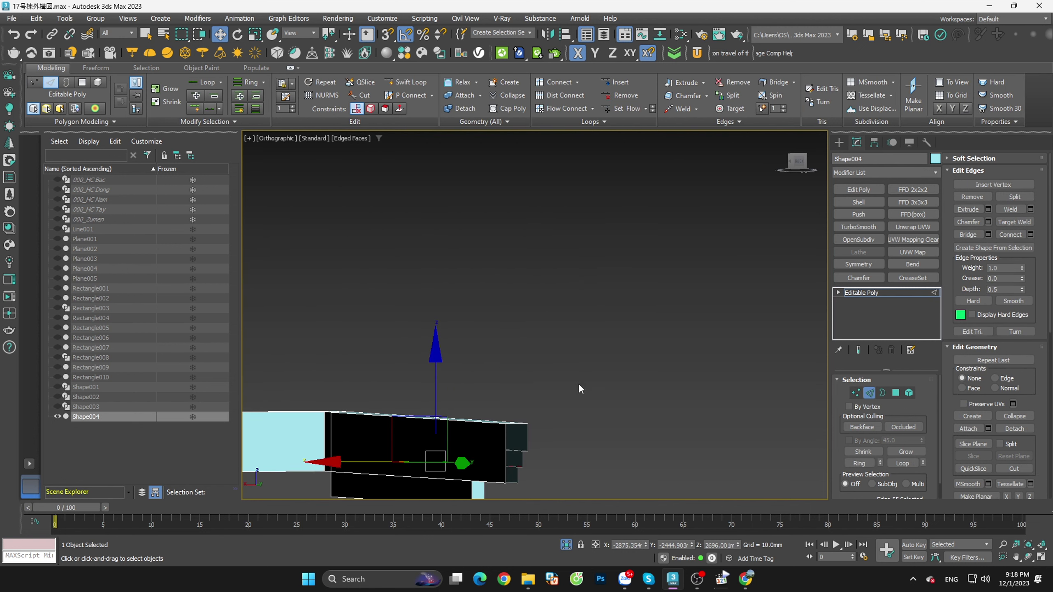
scroll(553, 392, "up", 4)
scroll(613, 330, "down", 5)
left_click(869, 392)
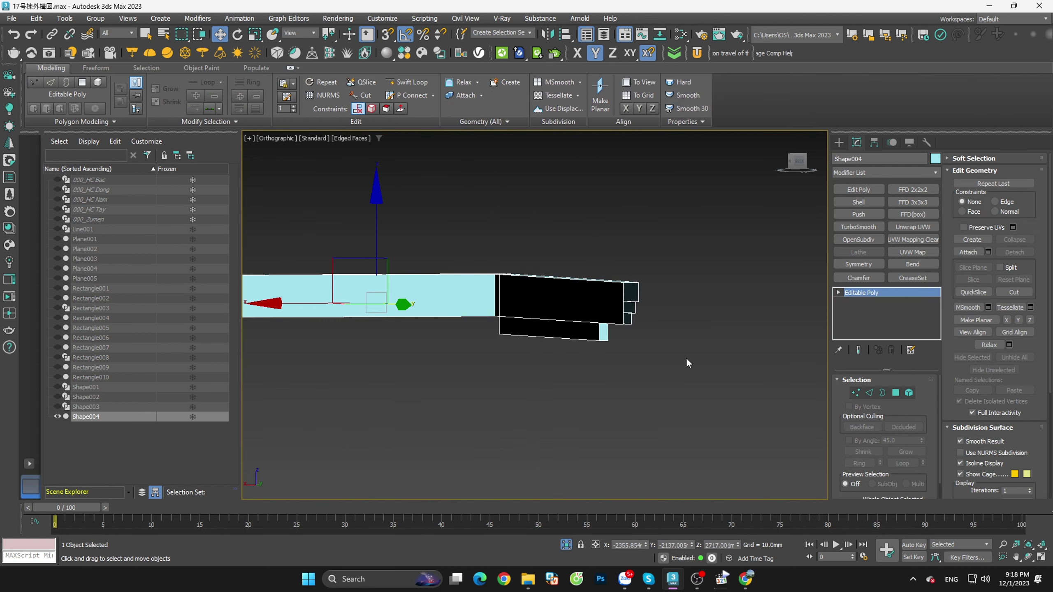
mouse_move(477, 416)
middle_mouse_down("alt")
mouse_move(580, 409)
mouse_move(540, 418)
mouse_move(498, 451)
mouse_move(594, 428)
mouse_move(456, 443)
mouse_move(559, 326)
middle_mouse_up("alt")
key("1")
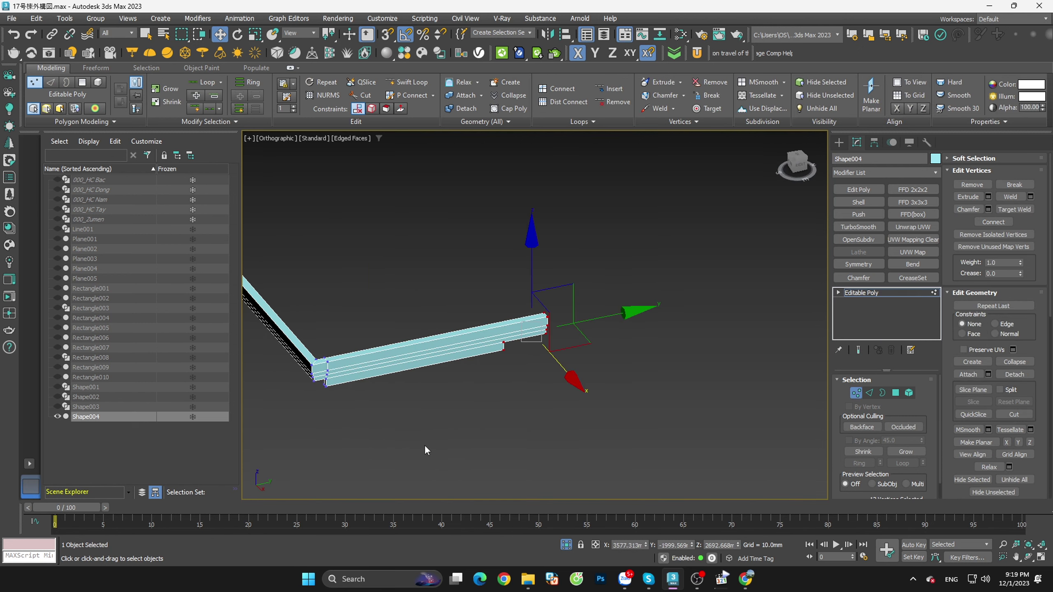
mouse_move(425, 446)
middle_mouse_down("alt")
mouse_move(456, 377)
mouse_move(477, 361)
mouse_move(380, 391)
mouse_move(305, 367)
mouse_move(311, 351)
mouse_move(481, 348)
mouse_move(609, 313)
middle_mouse_up("alt")
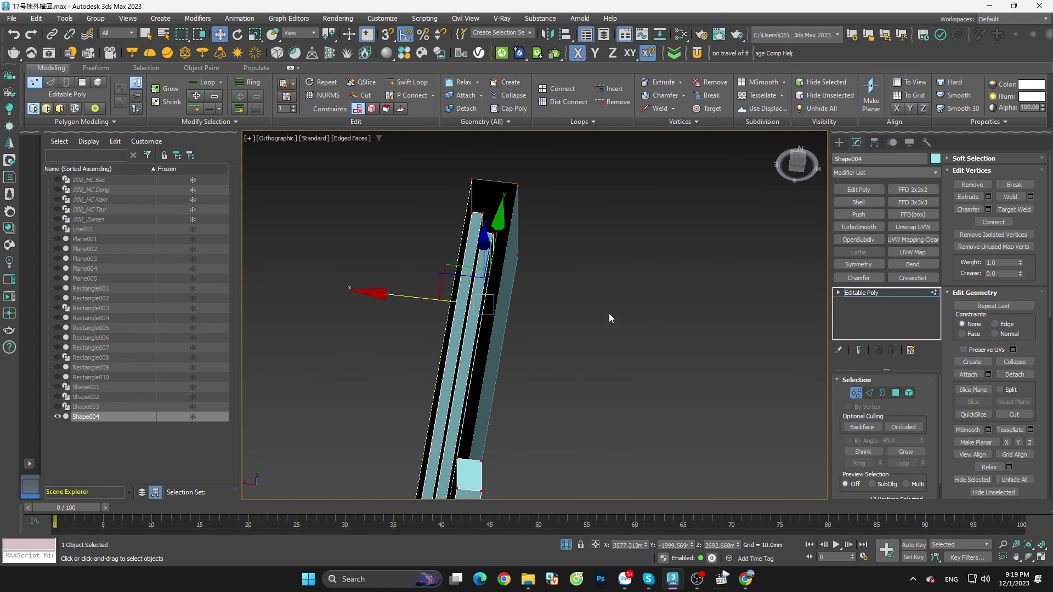
key("2")
key("1")
middle_click_drag(513, 288, 495, 348, "alt")
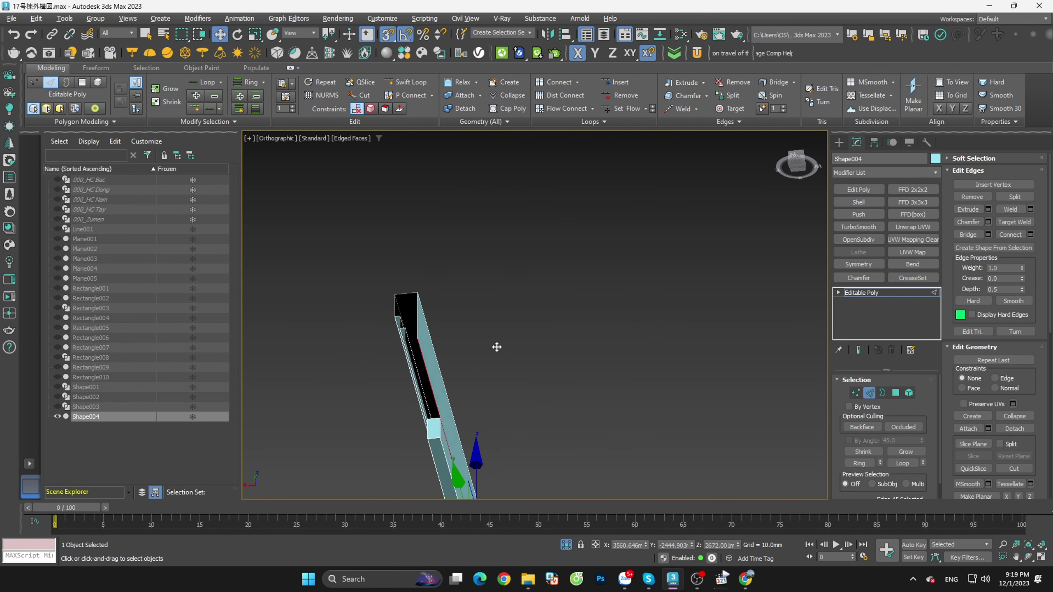
scroll(435, 369, "up", 4)
scroll(456, 365, "up", 2)
scroll(472, 361, "up", 2)
key("l")
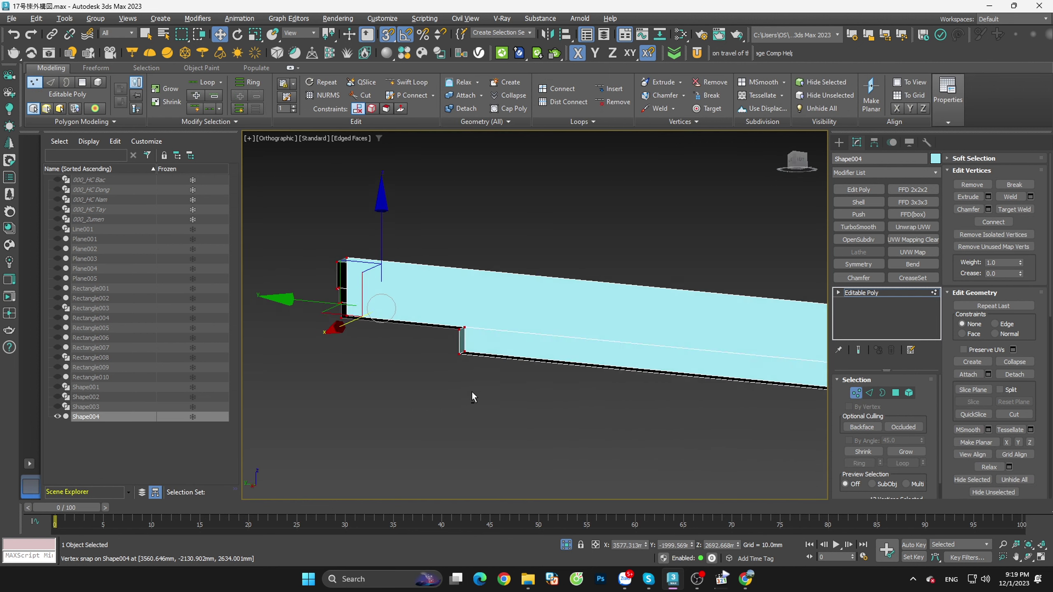
Step: QuickSlice the cyan ledge strip at its step corner vertex
left_click(857, 394)
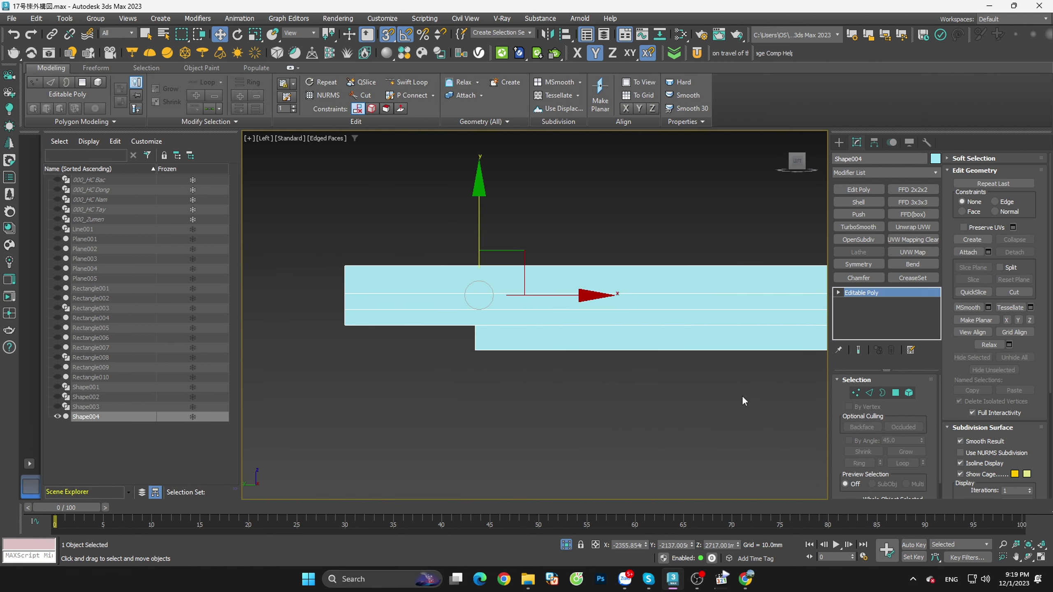
left_click(964, 297)
scroll(436, 310, "up", 2)
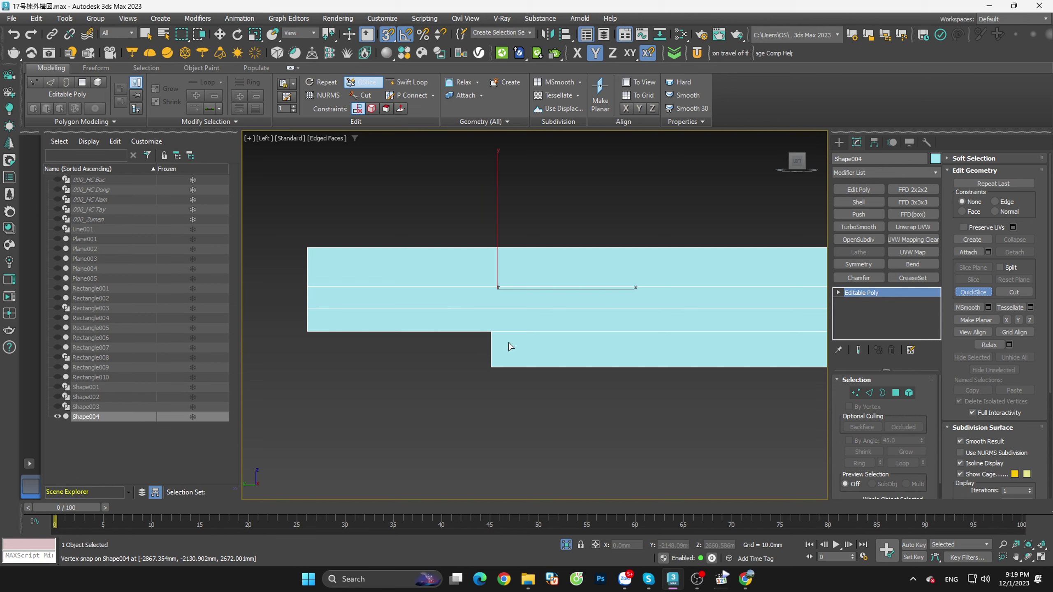
left_click(498, 369)
key("w")
mouse_move(511, 391)
middle_mouse_down("alt")
mouse_move(601, 332)
mouse_move(679, 254)
mouse_move(563, 308)
middle_mouse_up("alt")
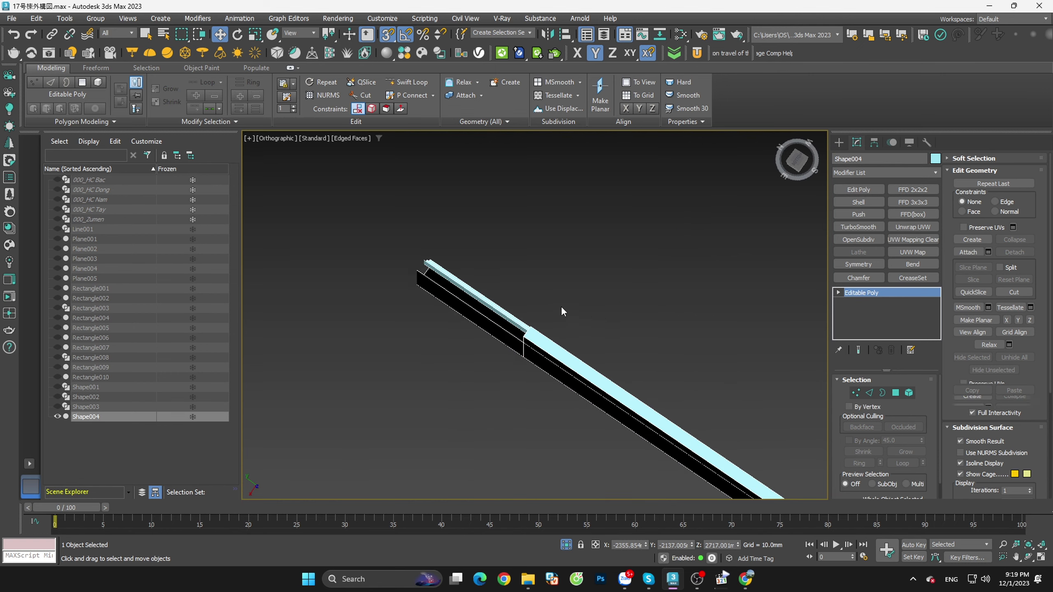
Step: Bridge the two border edges across the gap, then check it from the Back view
key("2")
scroll(497, 315, "up", 3)
left_click(525, 320)
mouse_move(482, 301)
middle_mouse_down("alt")
mouse_move(498, 357)
mouse_move(530, 381)
mouse_move(555, 280)
middle_mouse_up("alt")
left_click(556, 280)
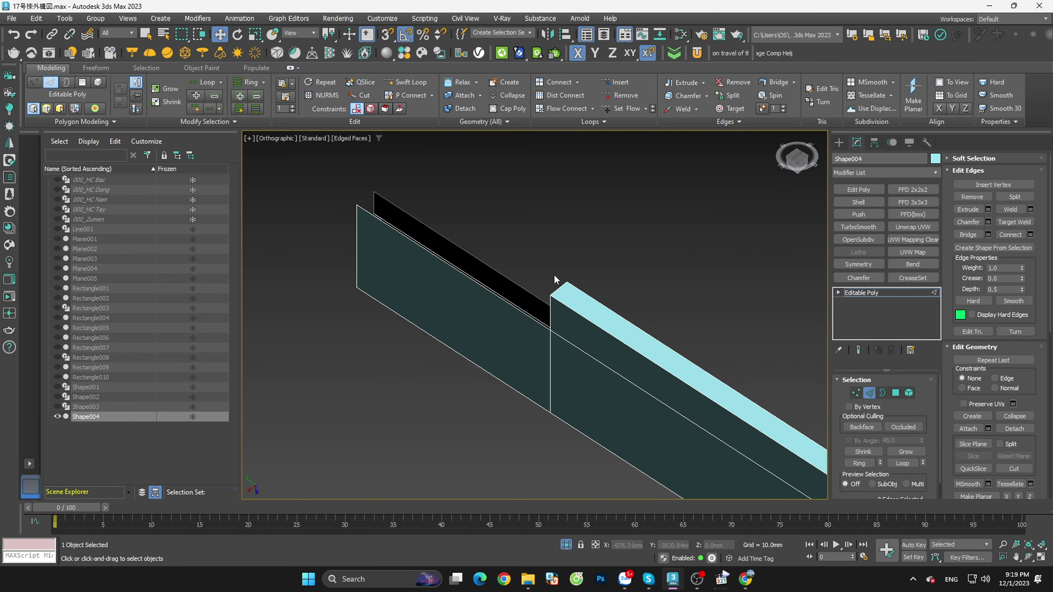
left_click(477, 282)
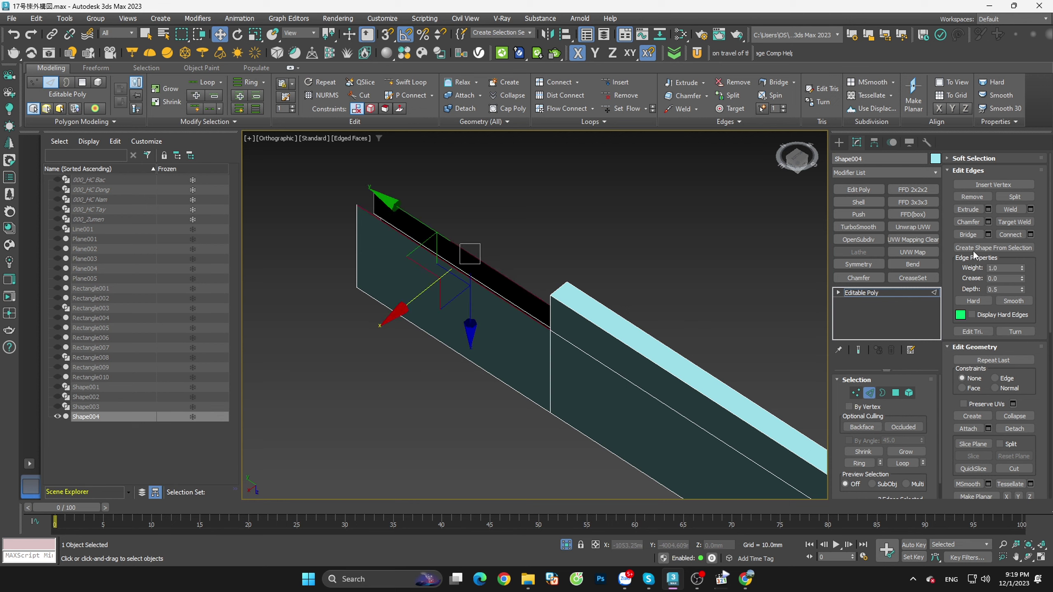
left_click(962, 234)
mouse_move(538, 332)
middle_mouse_down("alt")
mouse_move(598, 475)
mouse_move(601, 430)
mouse_move(503, 270)
mouse_move(525, 312)
mouse_move(560, 324)
mouse_move(679, 241)
middle_mouse_up("alt")
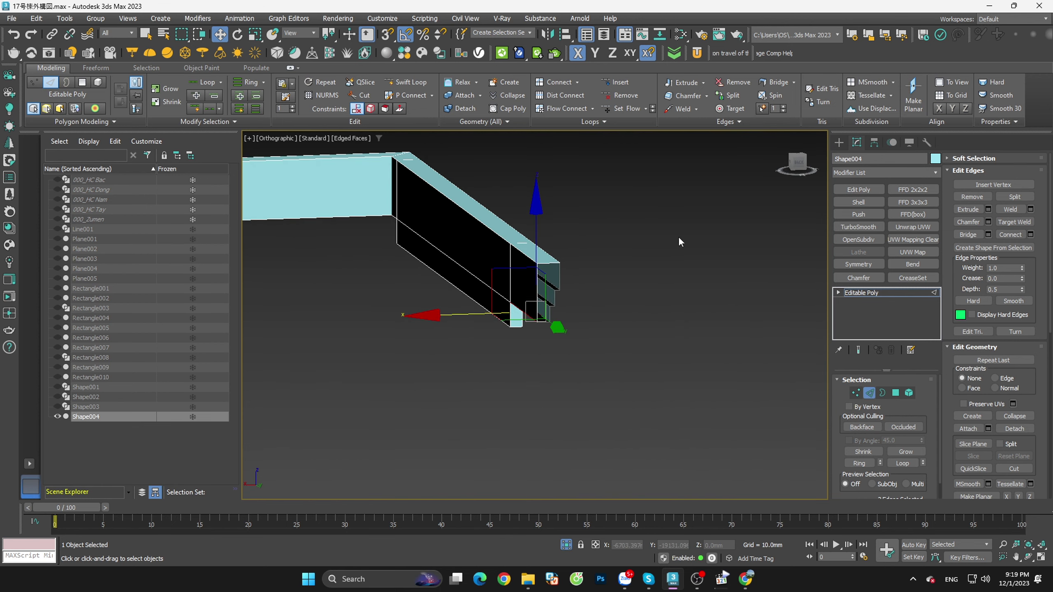
left_click(794, 166)
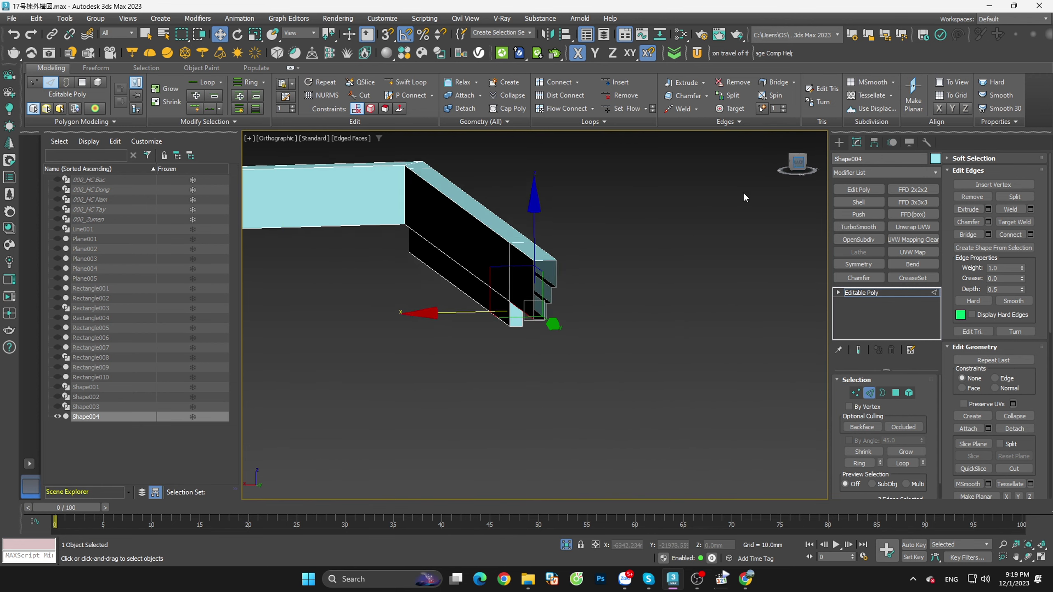
Step: QuickSlice the ledge again with 3D snapping, starting at the step's corner vertex
left_click(869, 393)
key("s")
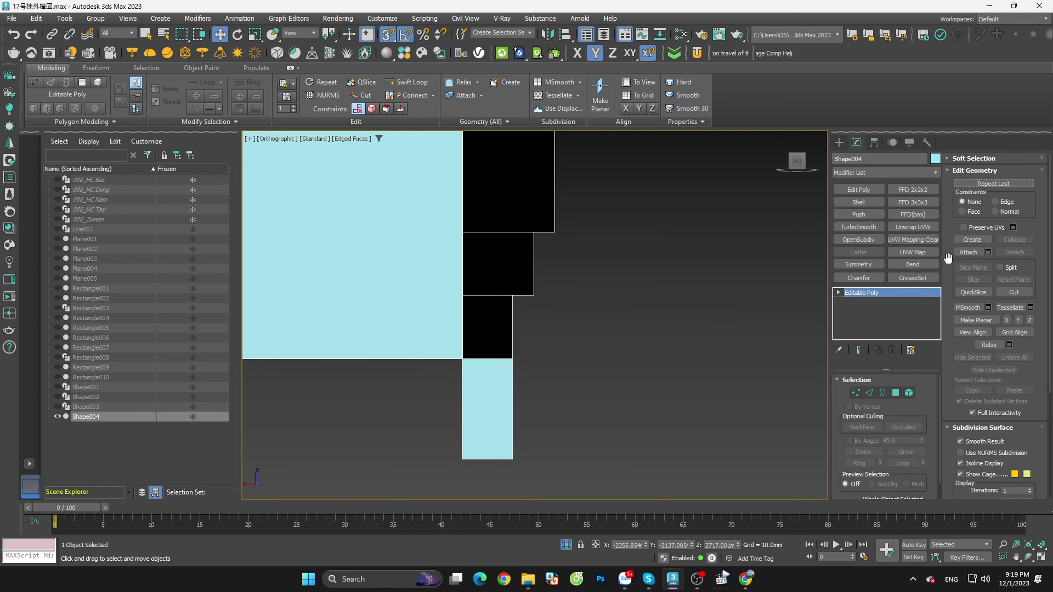
left_click(966, 292)
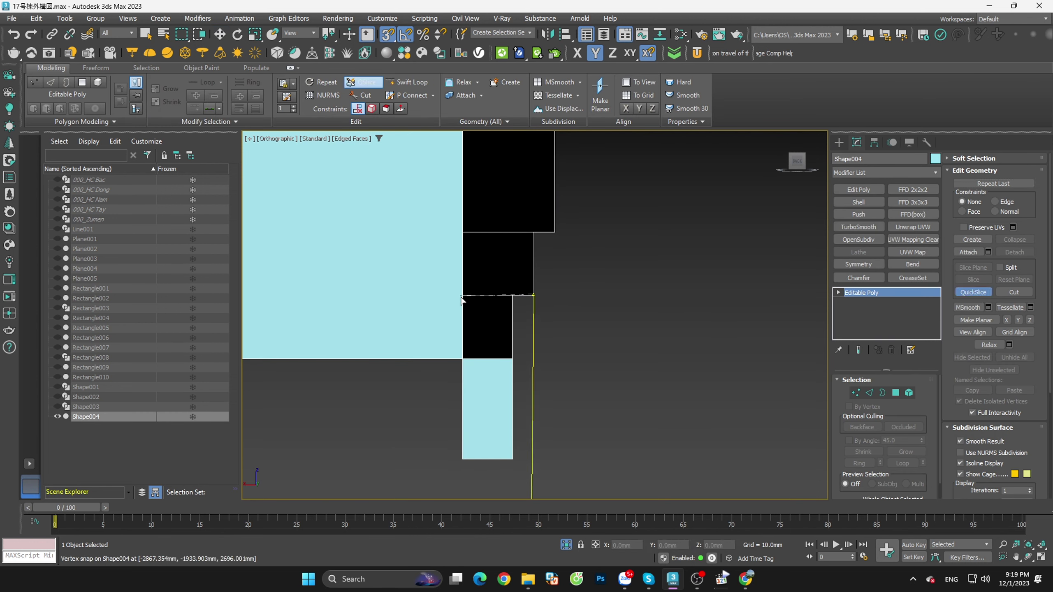
right_click(574, 303)
right_click(391, 40)
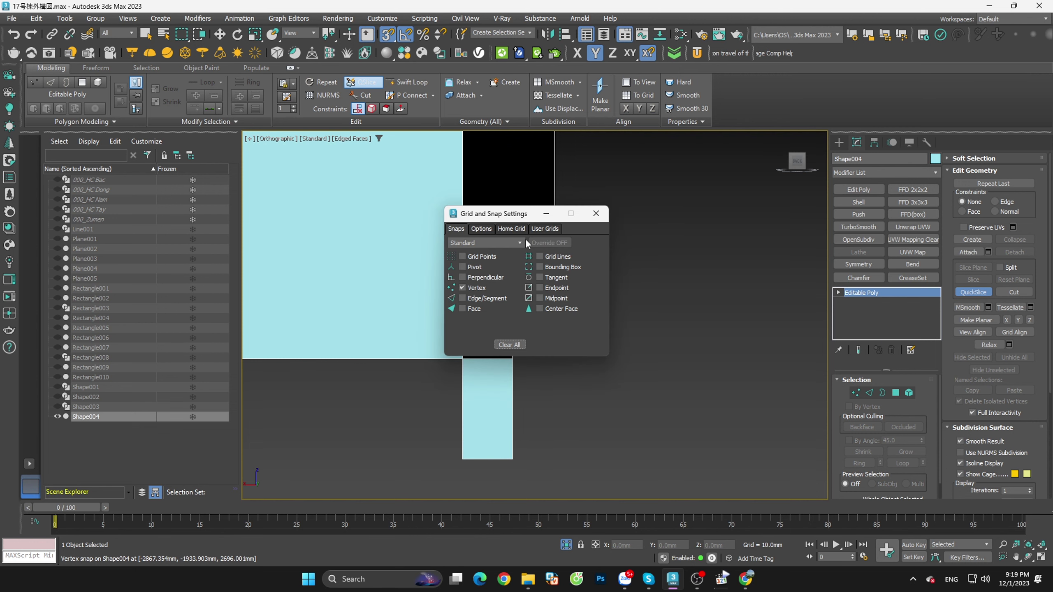
left_click(479, 231)
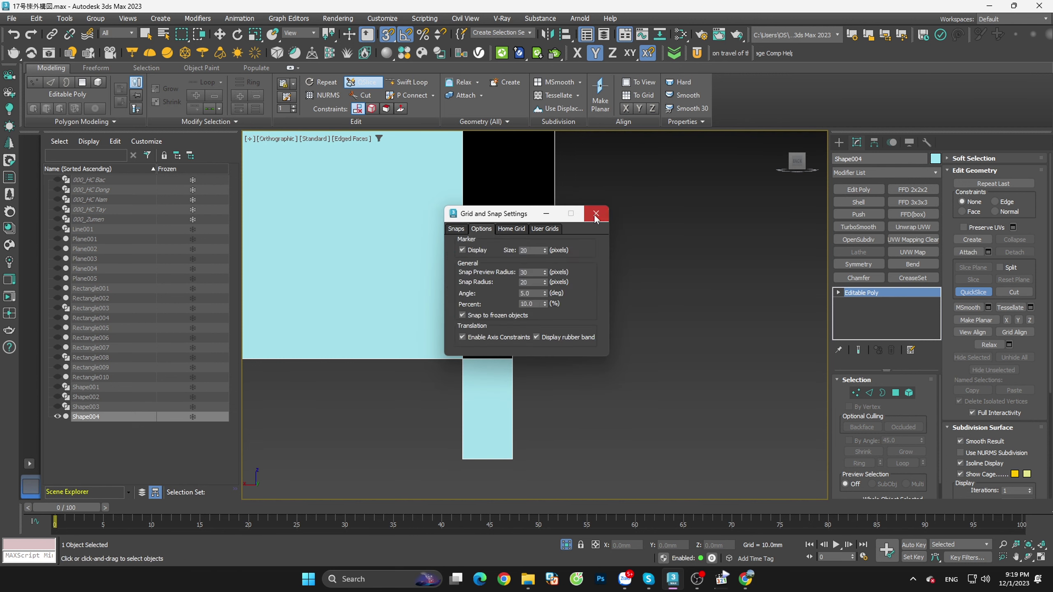
left_click(595, 213)
key("s")
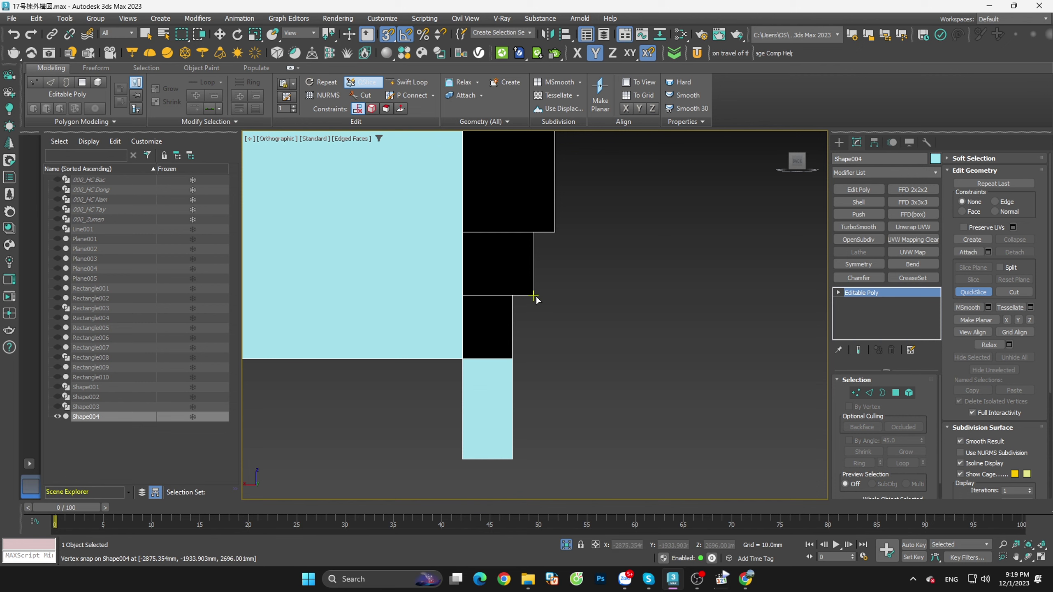
left_click(465, 301)
Step: Set Move and Edge level, and view the stepped slab end straight on
scroll(571, 309, "down", 5)
middle_click_drag(572, 323, 594, 331, "alt")
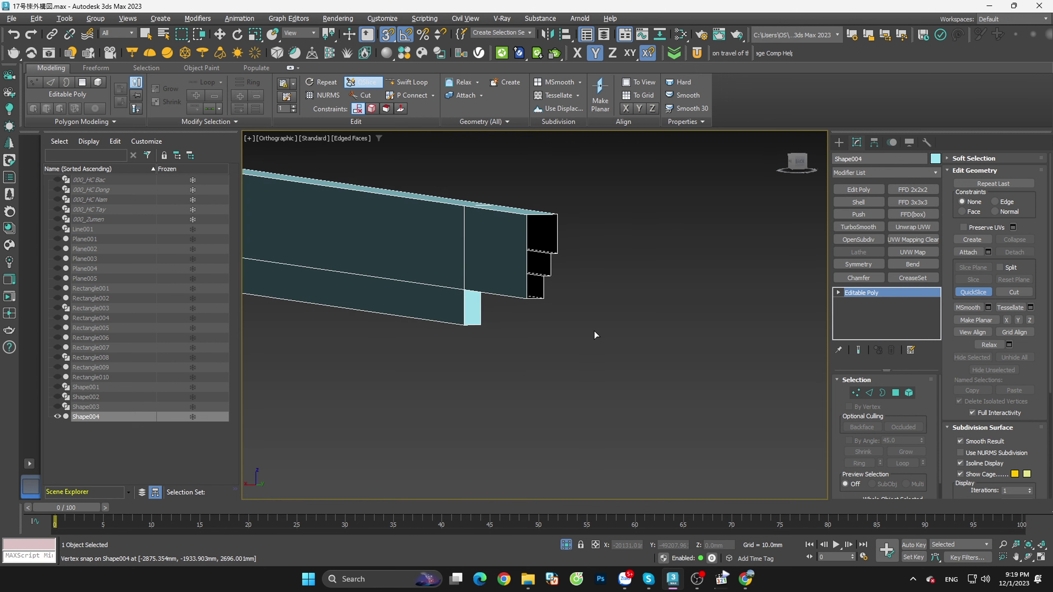
scroll(537, 275, "up", 5)
scroll(591, 323, "down", 4)
key("w")
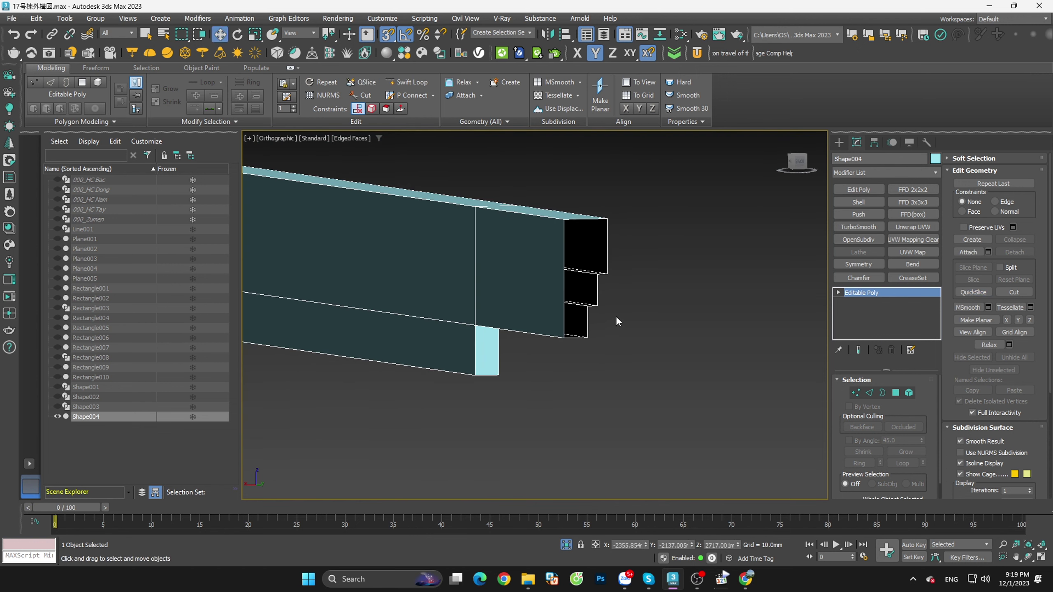
scroll(616, 322, "down", 4)
key("2")
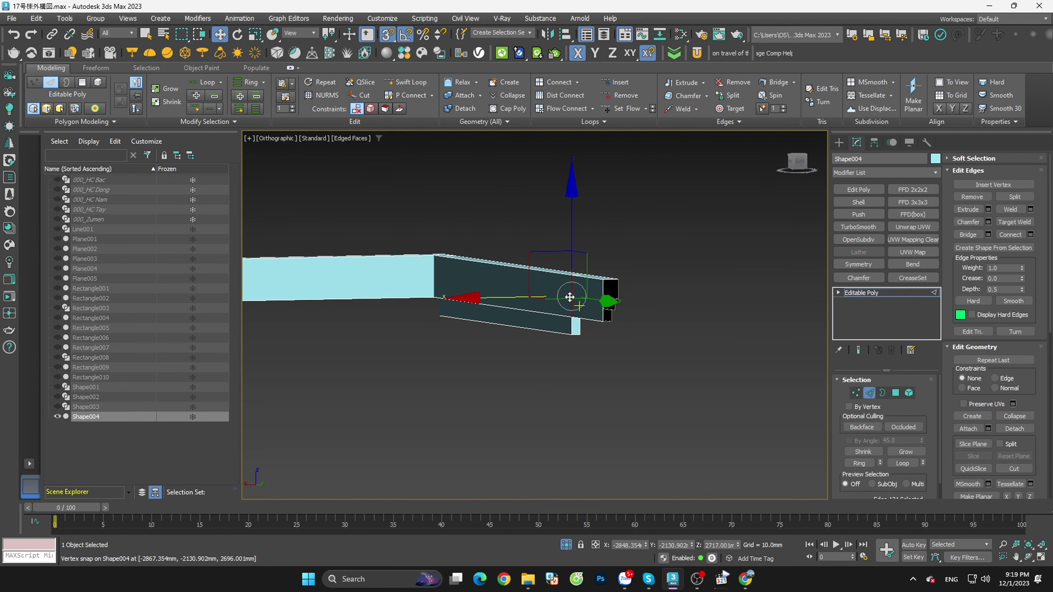
mouse_move(570, 297)
middle_mouse_down("alt")
mouse_move(560, 334)
mouse_move(660, 304)
middle_mouse_up("alt")
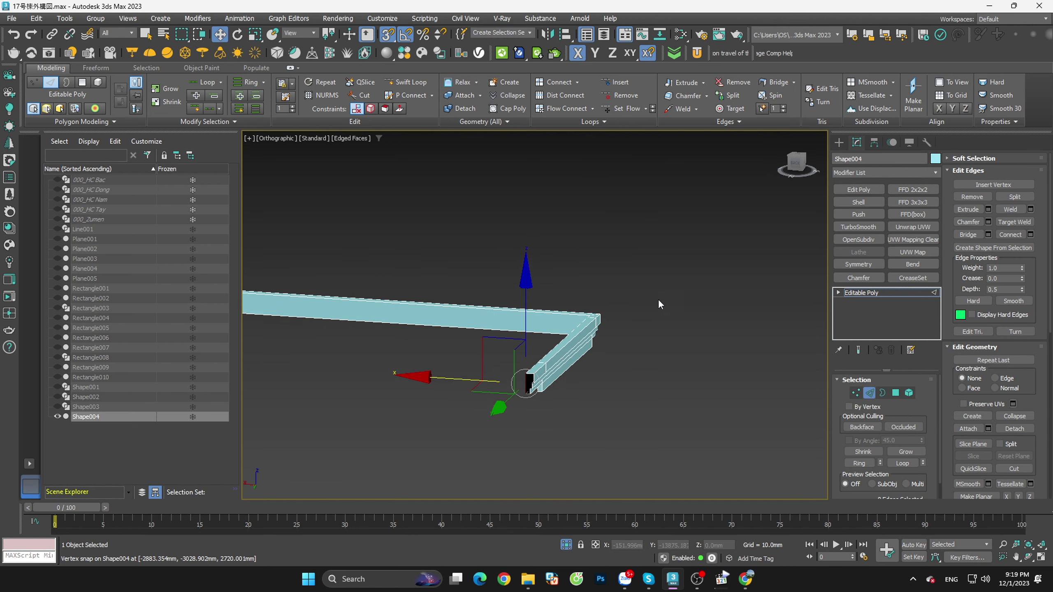
left_click(792, 165)
scroll(543, 364, "up", 3)
scroll(576, 336, "up", 3)
Step: Connect the selected edges and snap the new edge onto a slab vertex along Z
right_click(571, 330)
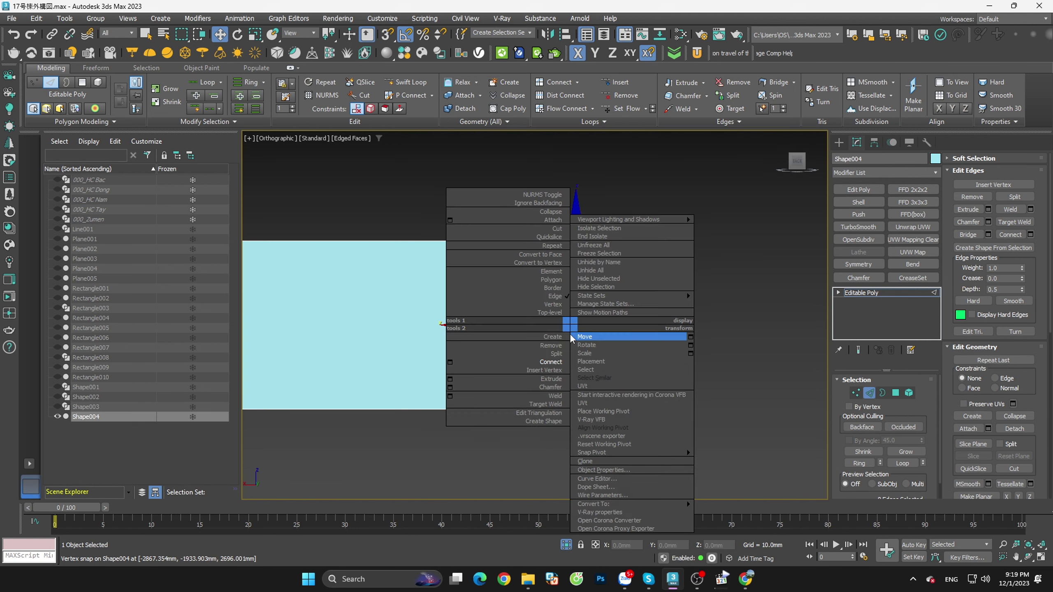
left_click(552, 363)
scroll(598, 349, "down", 3)
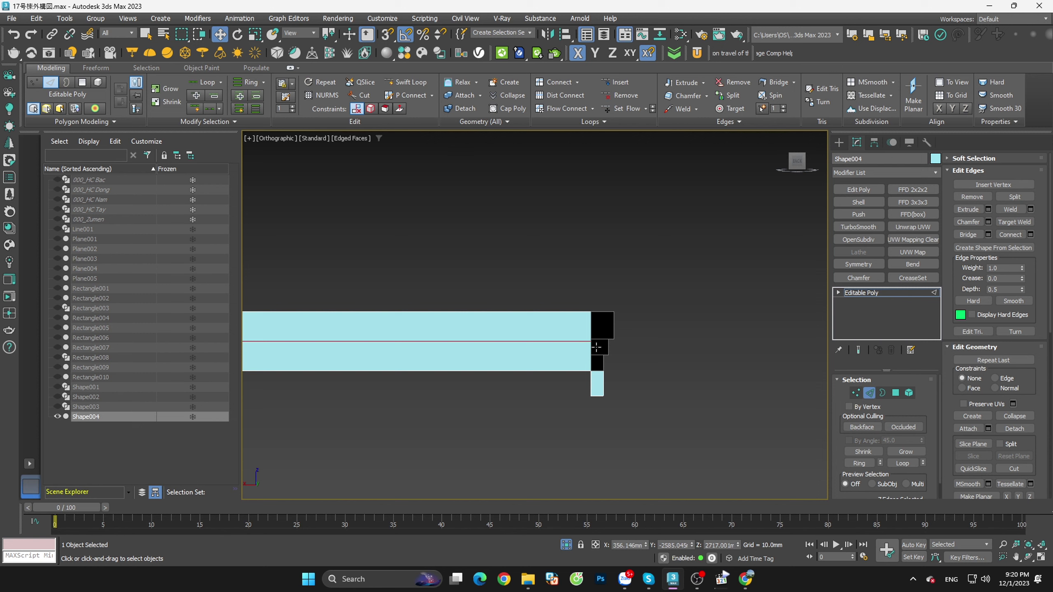
scroll(596, 348, "down", 2)
scroll(596, 348, "up", 2)
scroll(580, 350, "up", 4)
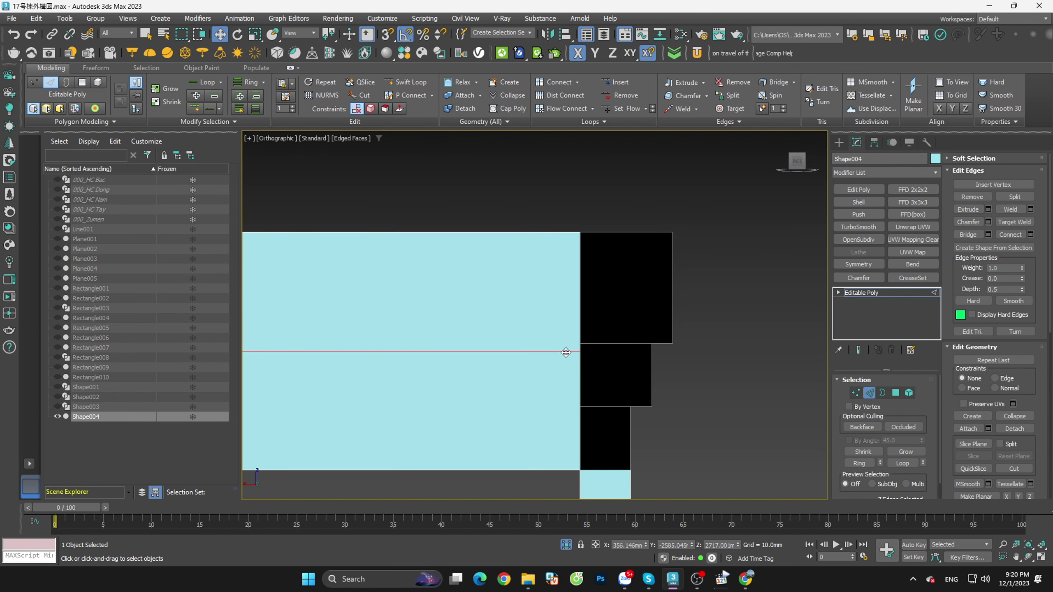
scroll(565, 352, "down", 1)
scroll(622, 346, "down", 5)
scroll(654, 343, "down", 3)
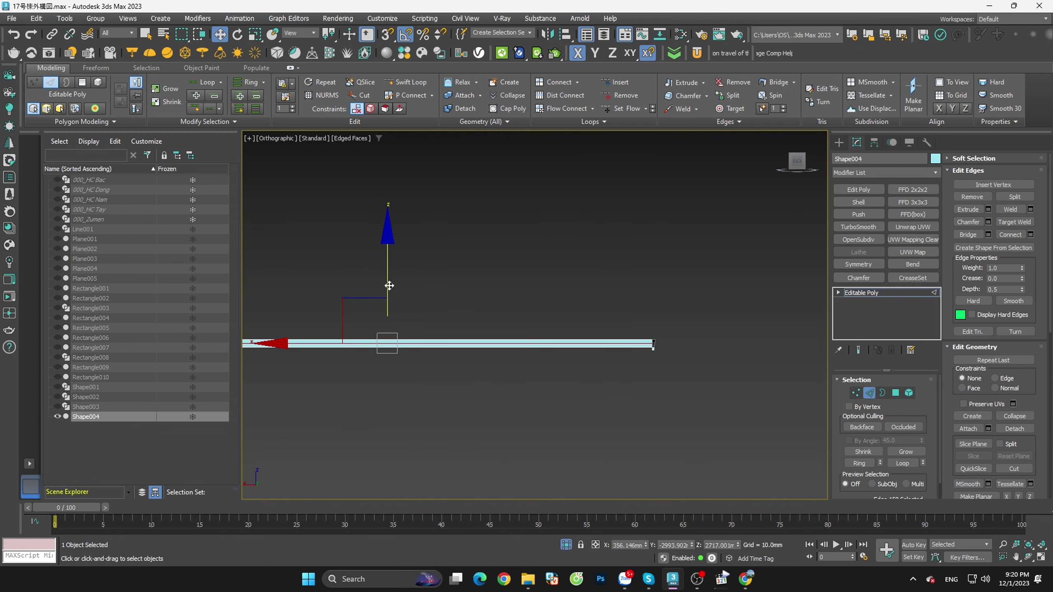
key("s")
key("F7")
left_click_drag(387, 344, 664, 343)
Step: Insert a vertex on the box's right corner edge
scroll(646, 340, "up", 1)
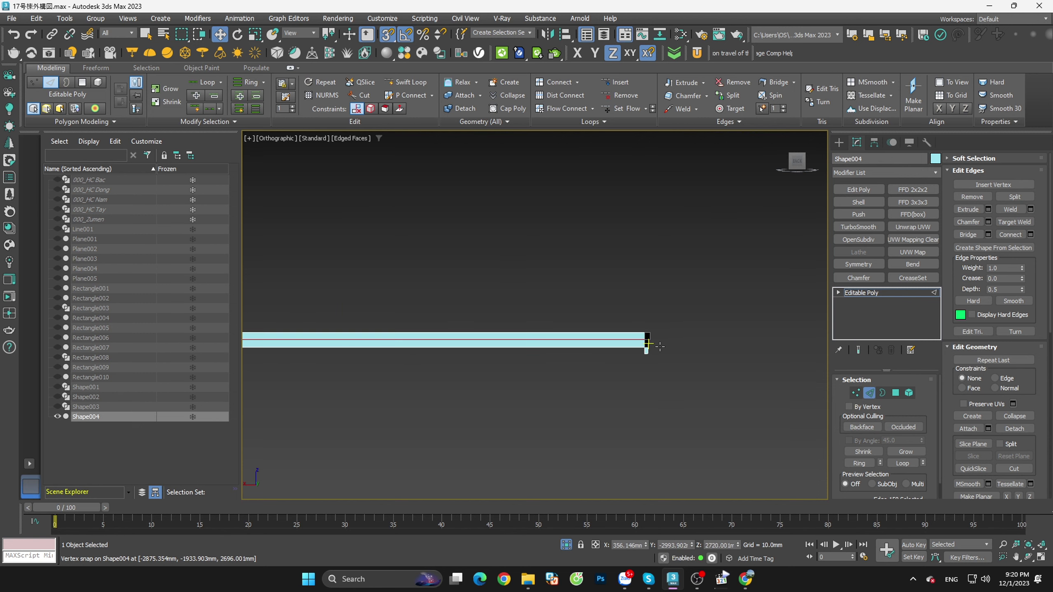
scroll(638, 319, "up", 5)
scroll(633, 328, "up", 2)
key("1")
scroll(634, 326, "down", 2)
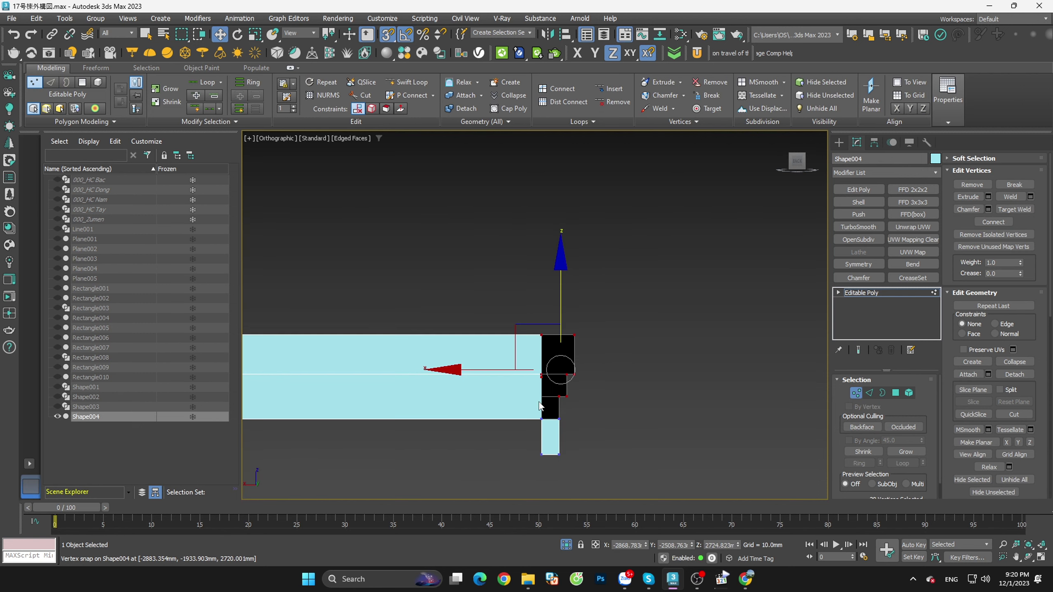
middle_click_drag(667, 281, 562, 408, "alt")
scroll(712, 439, "up", 2)
key("2")
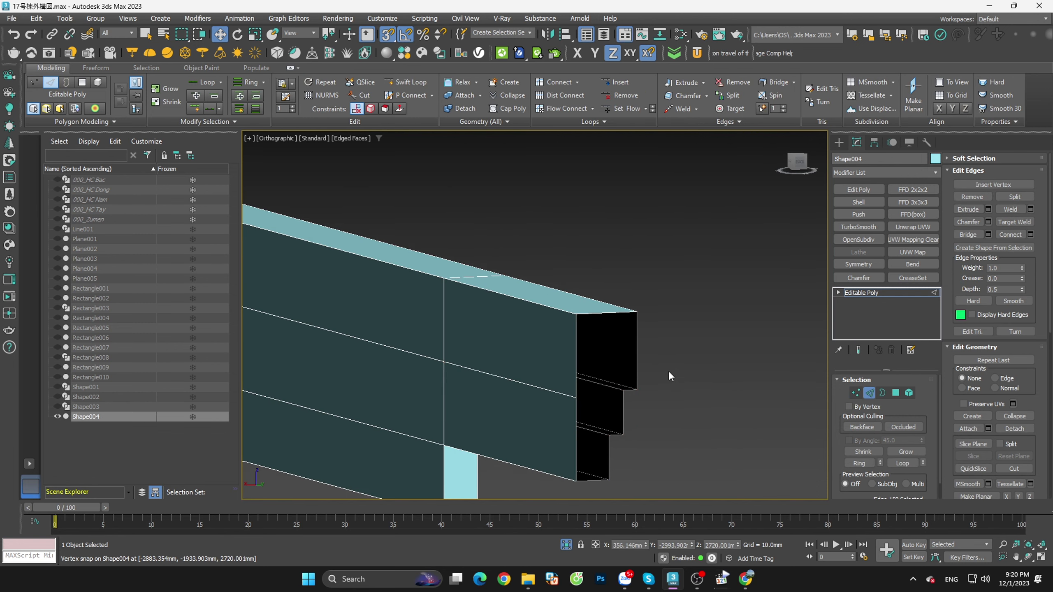
left_click(638, 355)
left_click(641, 429)
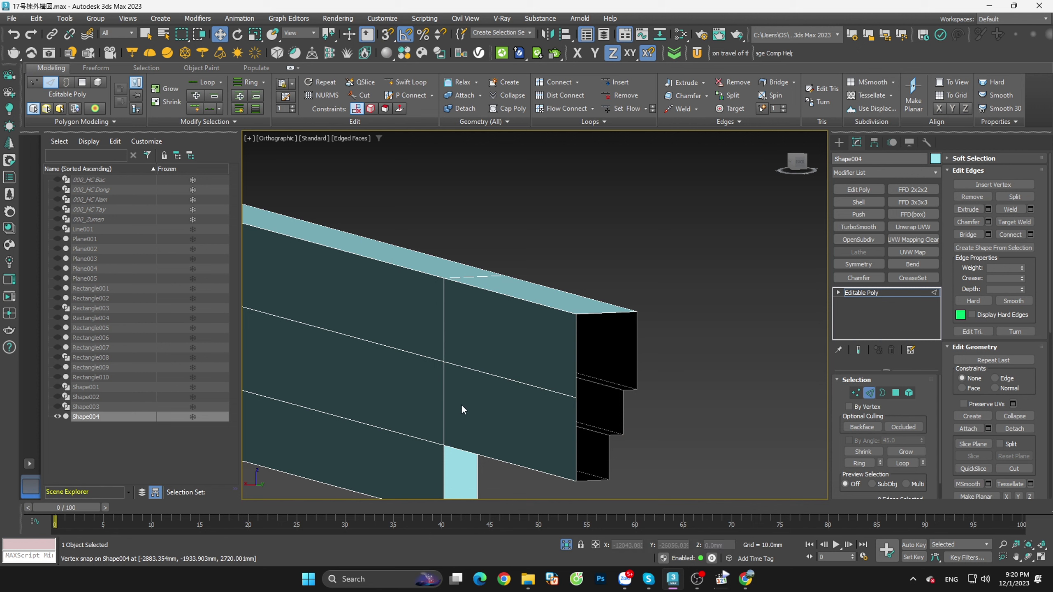
left_click(576, 419)
right_click(556, 357)
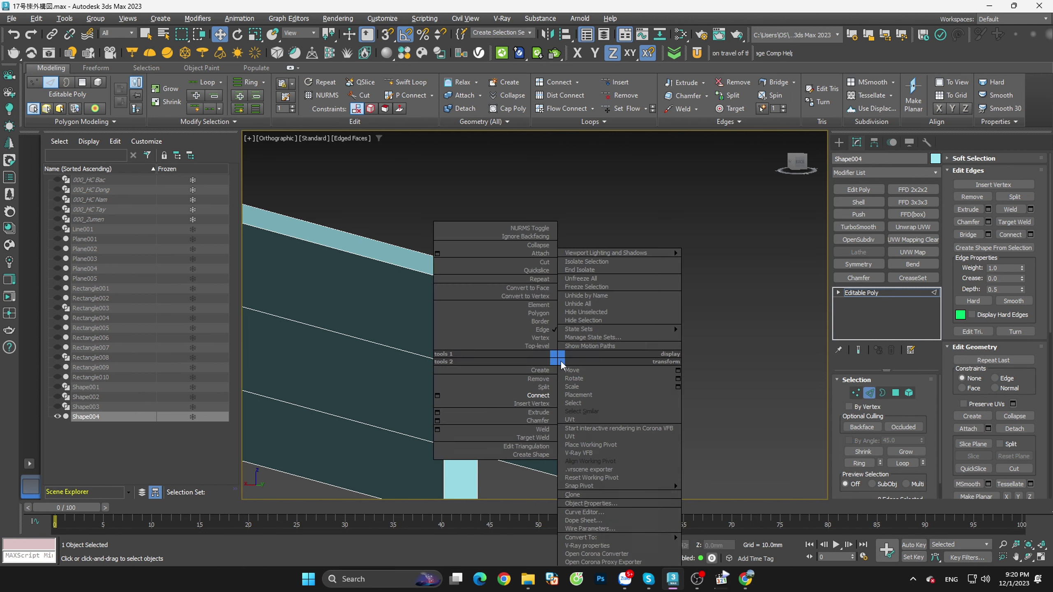
left_click(522, 404)
Step: Check the stepped box from the Back view and select its edges
scroll(676, 410, "down", 3)
scroll(676, 416, "down", 2)
scroll(677, 423, "down", 1)
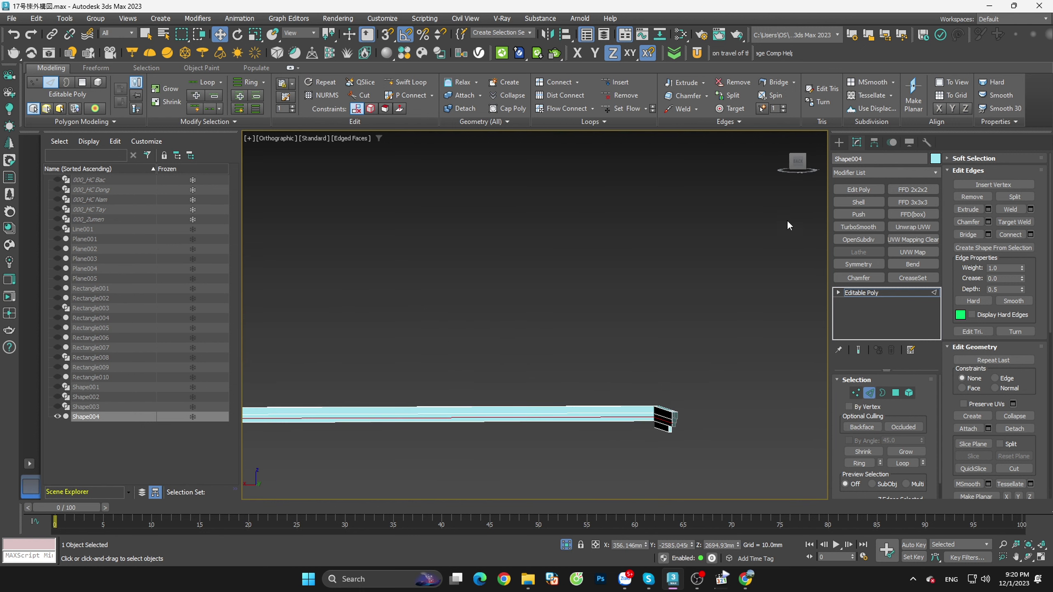
left_click(800, 166)
scroll(663, 420, "up", 2)
scroll(617, 413, "up", 3)
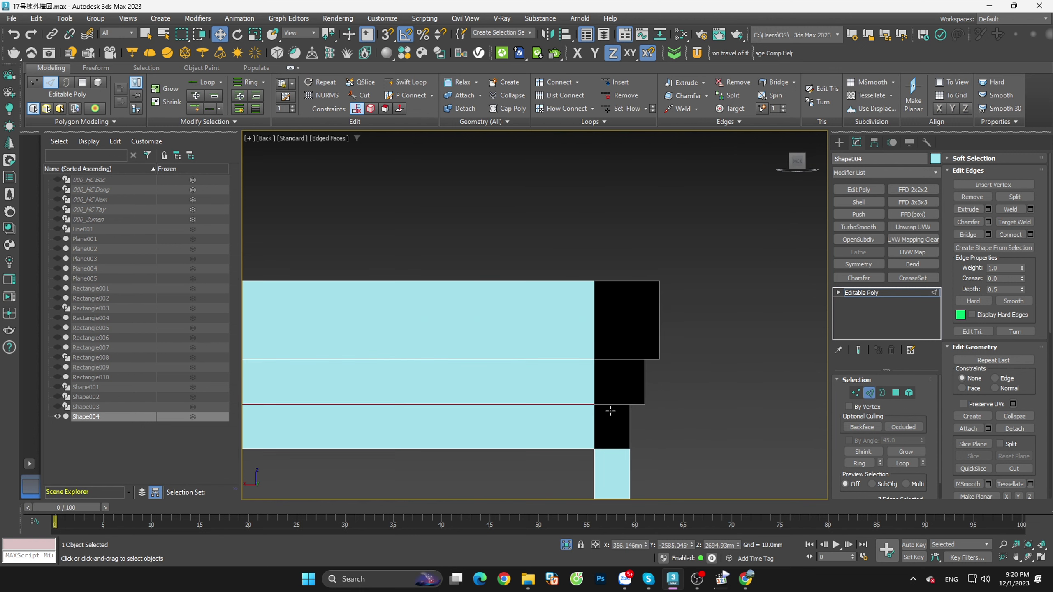
scroll(617, 406, "up", 4)
scroll(649, 349, "down", 3)
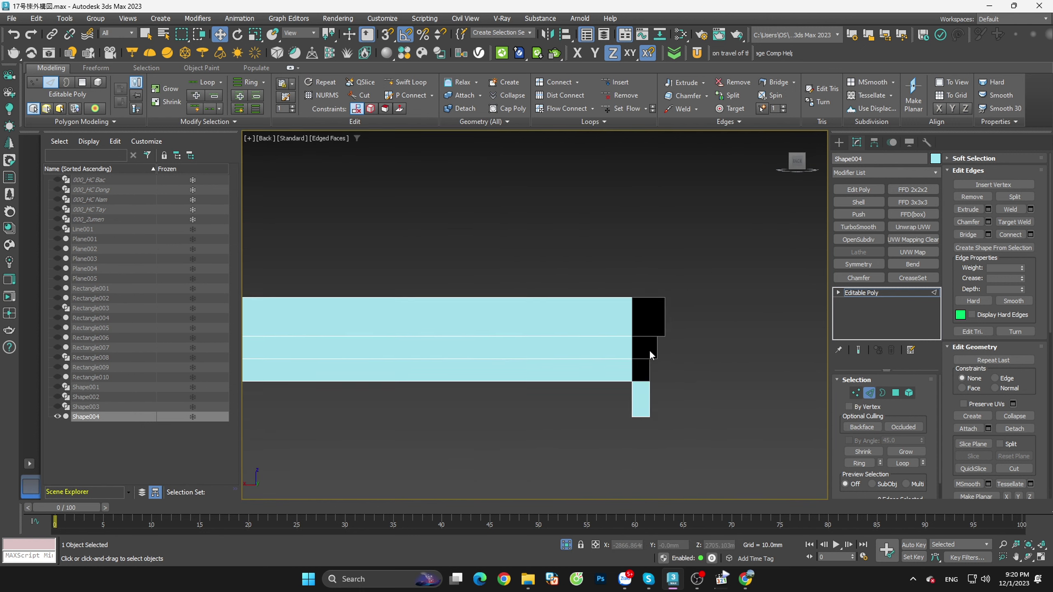
mouse_move(649, 349)
middle_mouse_down("alt")
mouse_move(688, 319)
mouse_move(713, 365)
mouse_move(940, 249)
middle_mouse_up("alt")
key("2")
key("2")
left_click(687, 319)
left_click(634, 325, "ctrl")
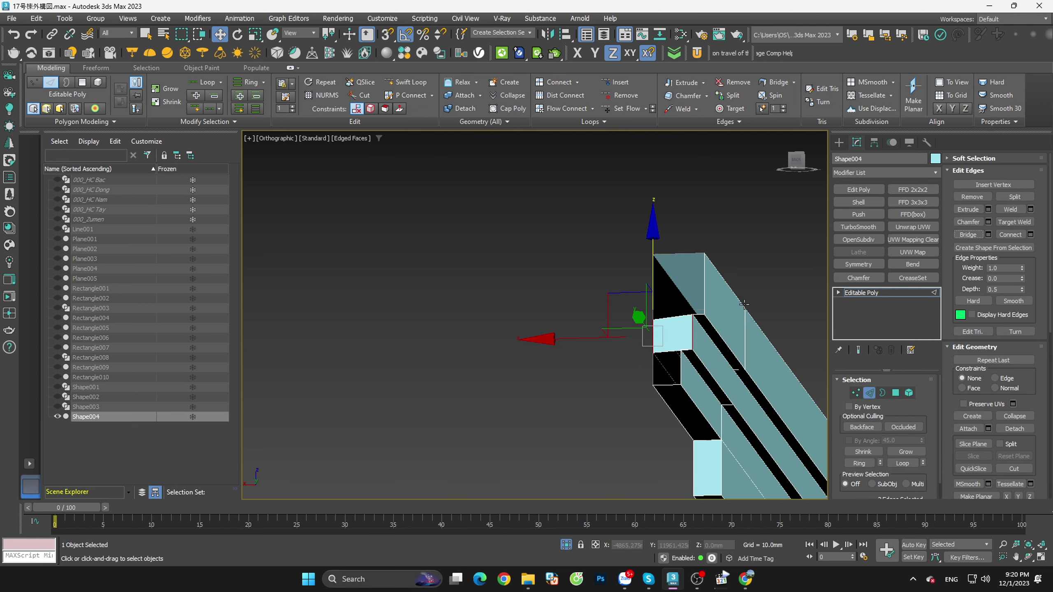
middle_click_drag(743, 304, 739, 322, "alt")
Step: Select the open border at the box's right end, then clear the selection
key("3")
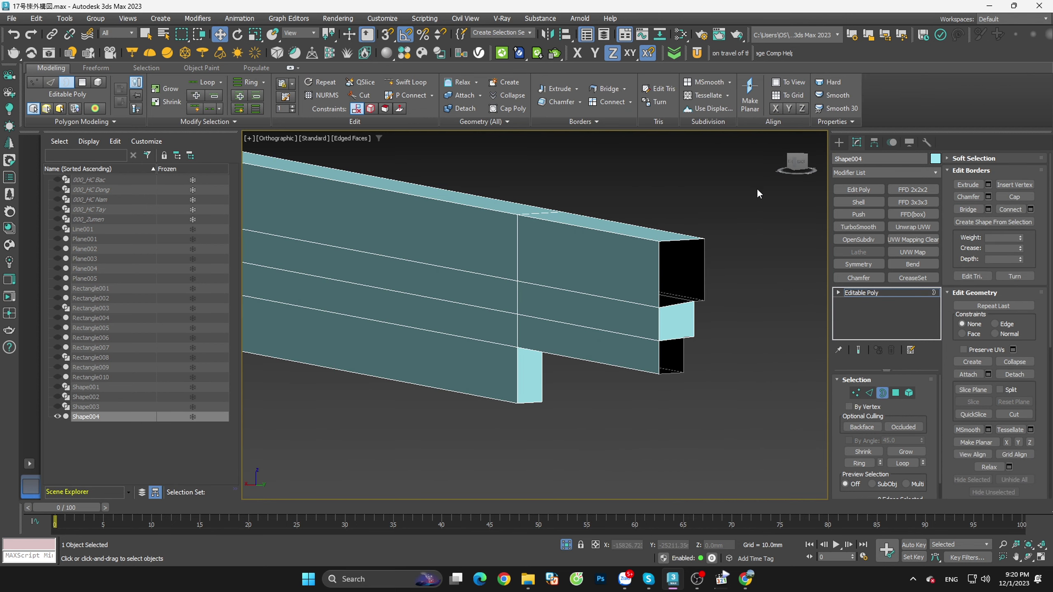
left_click(671, 353)
right_click(662, 351)
left_click(698, 387)
scroll(732, 400, "down", 3)
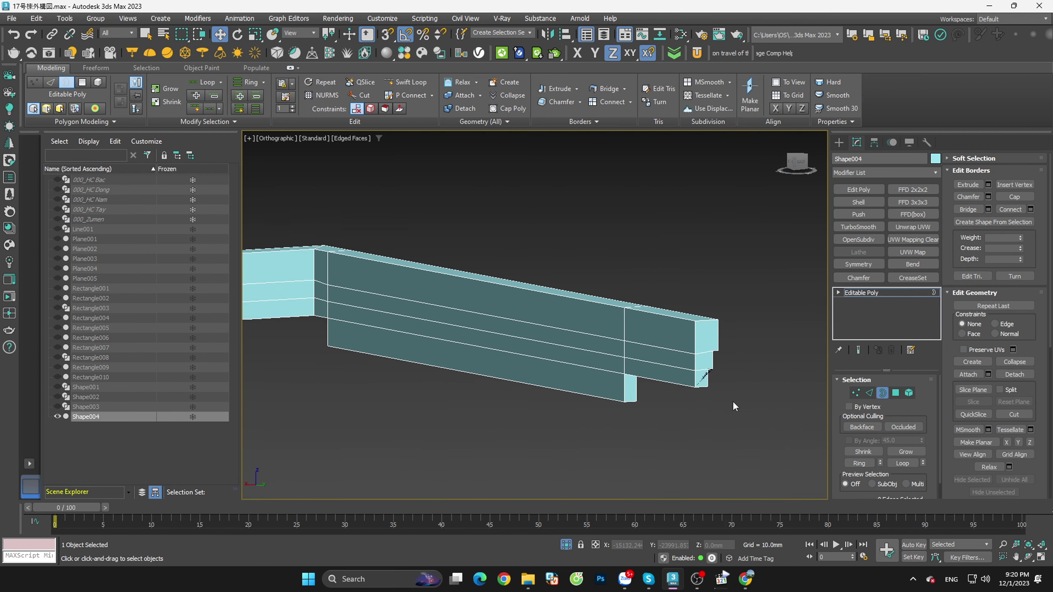
scroll(734, 401, "down", 3)
scroll(663, 423, "down", 1)
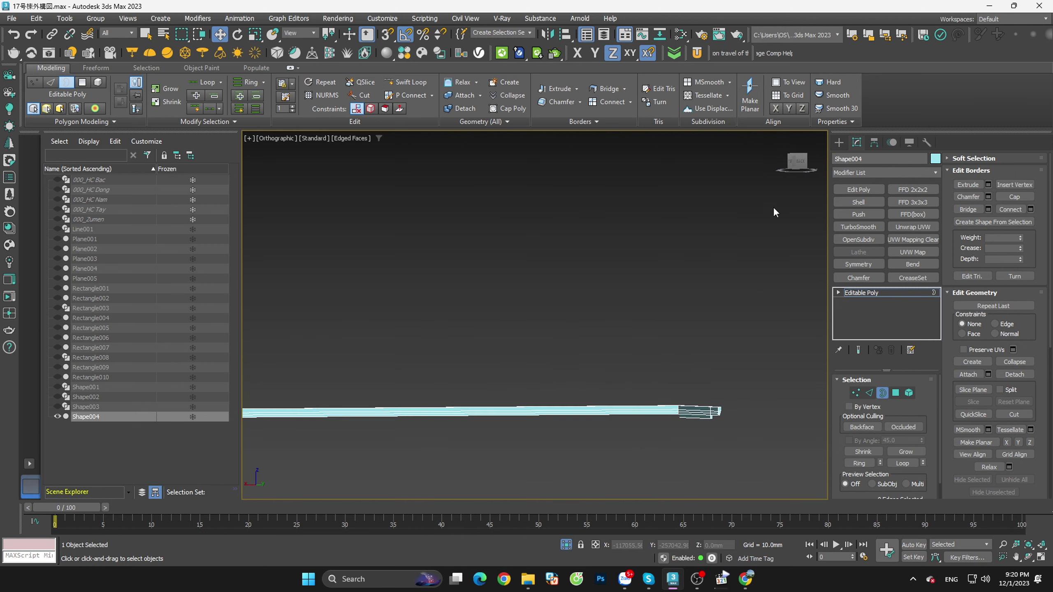
Step: In the Back view, connect the selected edges with a new cut
left_click(796, 165)
key("2")
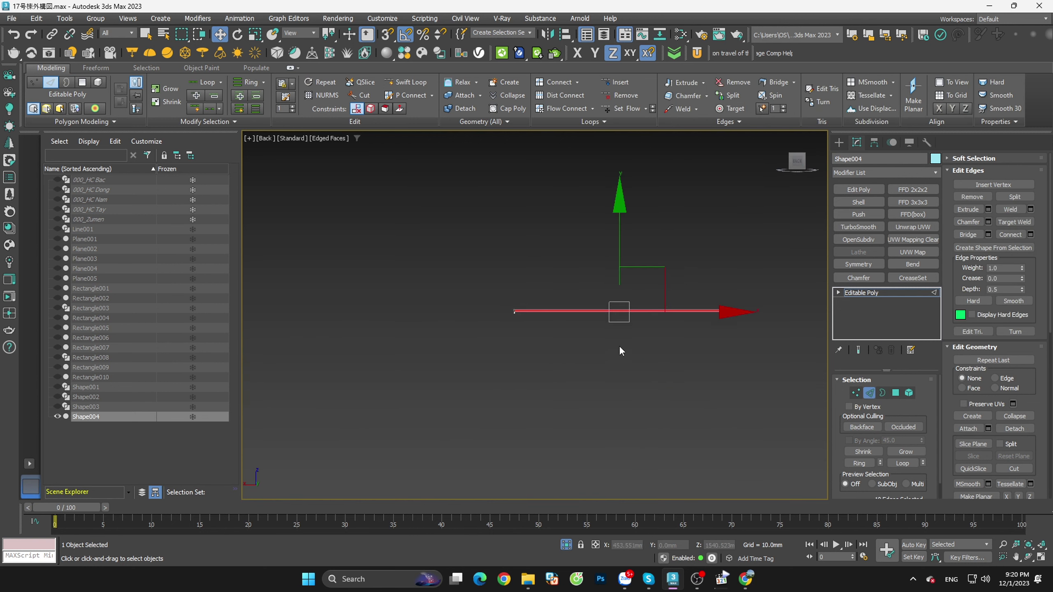
scroll(618, 331, "up", 2)
right_click(616, 329)
left_click(602, 343)
scroll(602, 343, "up", 3)
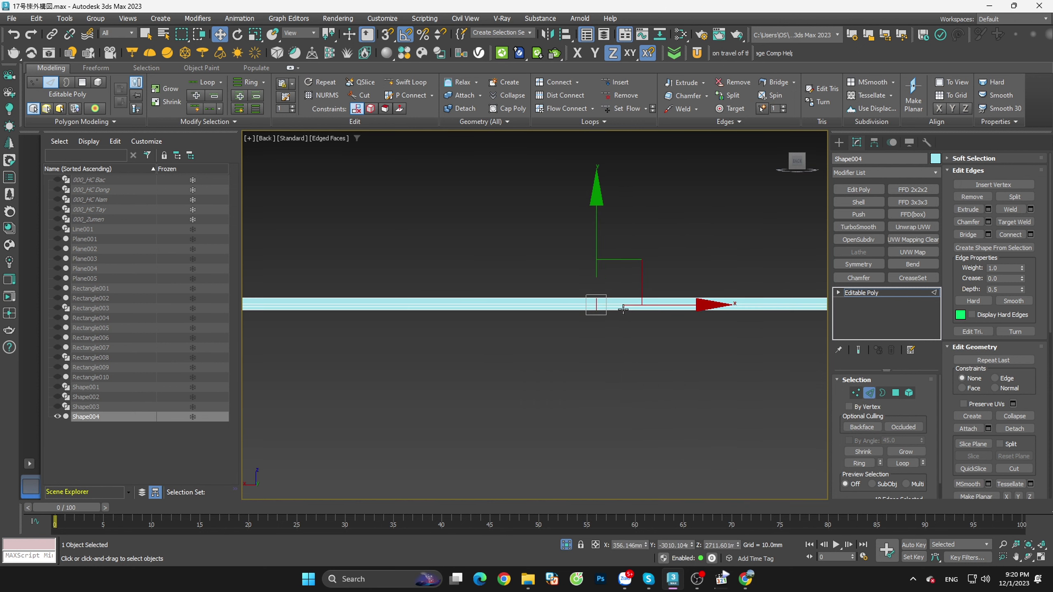
scroll(601, 351, "down", 2)
Step: Delete the polygons of the ledge's left portion
key("4")
left_click_drag(597, 331, 429, 319)
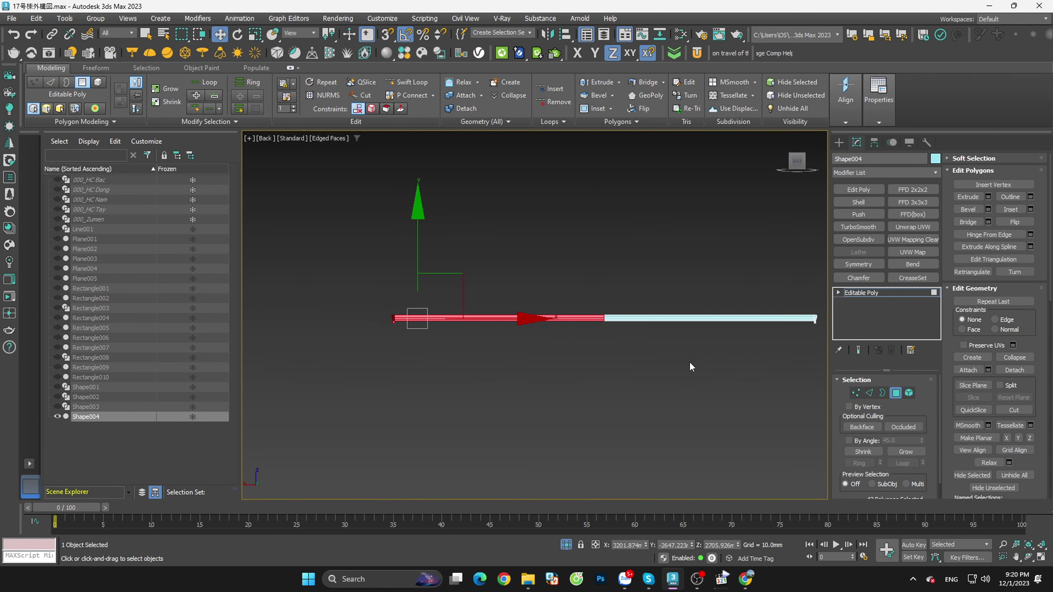
key("Delete")
Step: Return to object level and turn on Hierarchy > Pivot > Affect Pivot Only
left_click(891, 293)
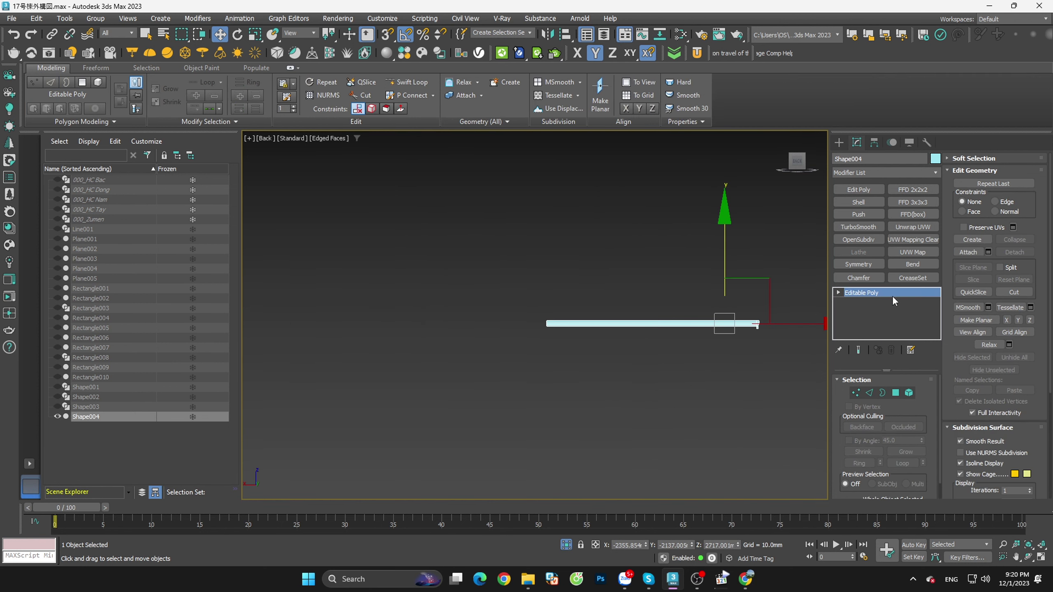
left_click(874, 142)
left_click(883, 218)
scroll(764, 331, "up", 2)
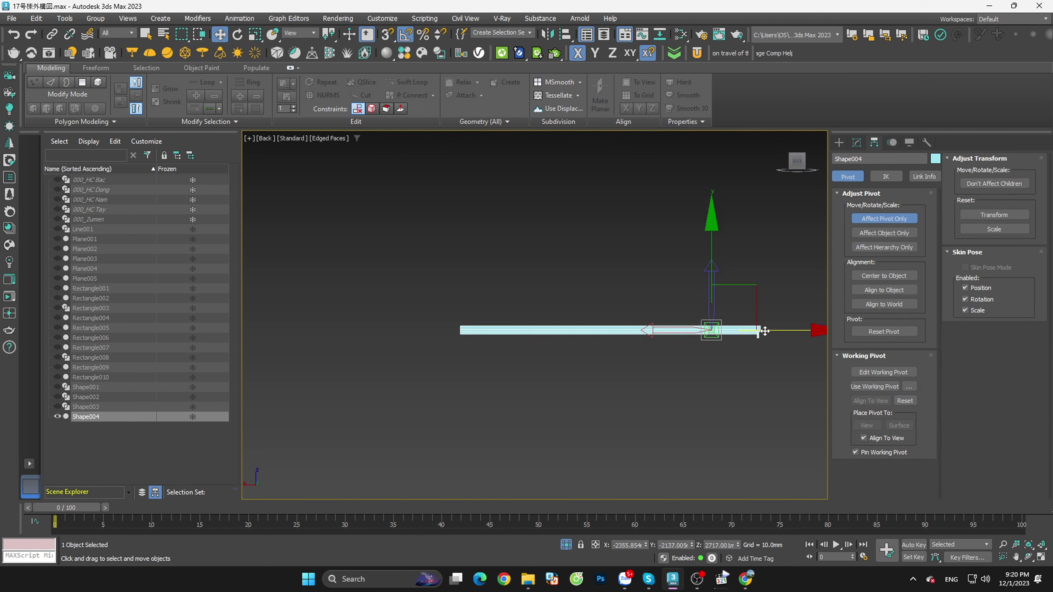
Step: Move the cyan ledge's pivot to the beam's end vertex and check it in Front view
left_click_drag(764, 331, 460, 331)
scroll(755, 334, "up", 2)
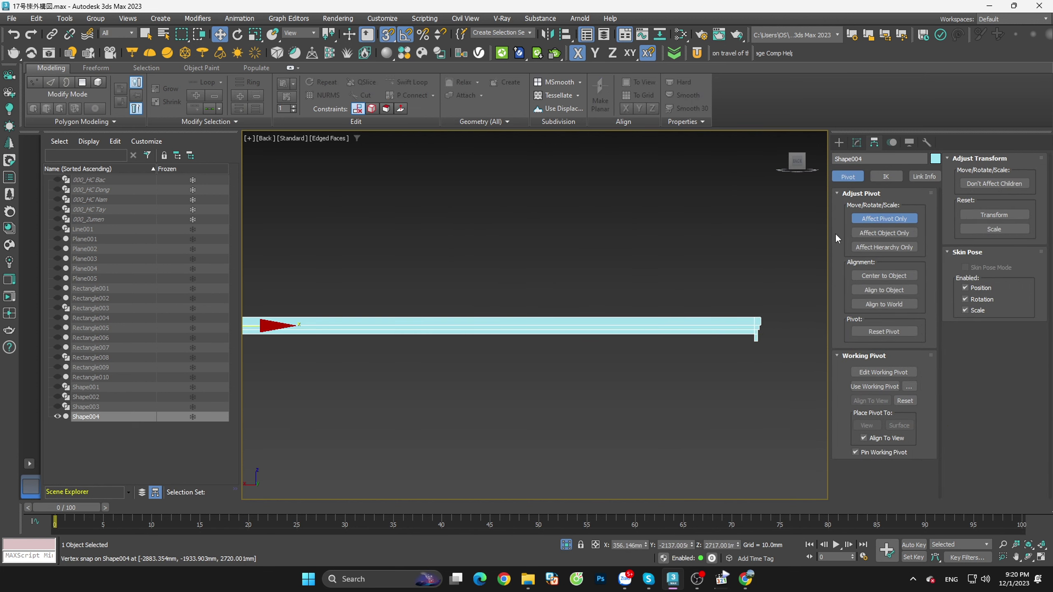
key("Insert")
mouse_move(808, 257)
middle_mouse_down("alt")
mouse_move(730, 363)
mouse_move(727, 348)
mouse_move(801, 324)
mouse_move(759, 430)
middle_mouse_up("alt")
scroll(734, 425, "up", 3)
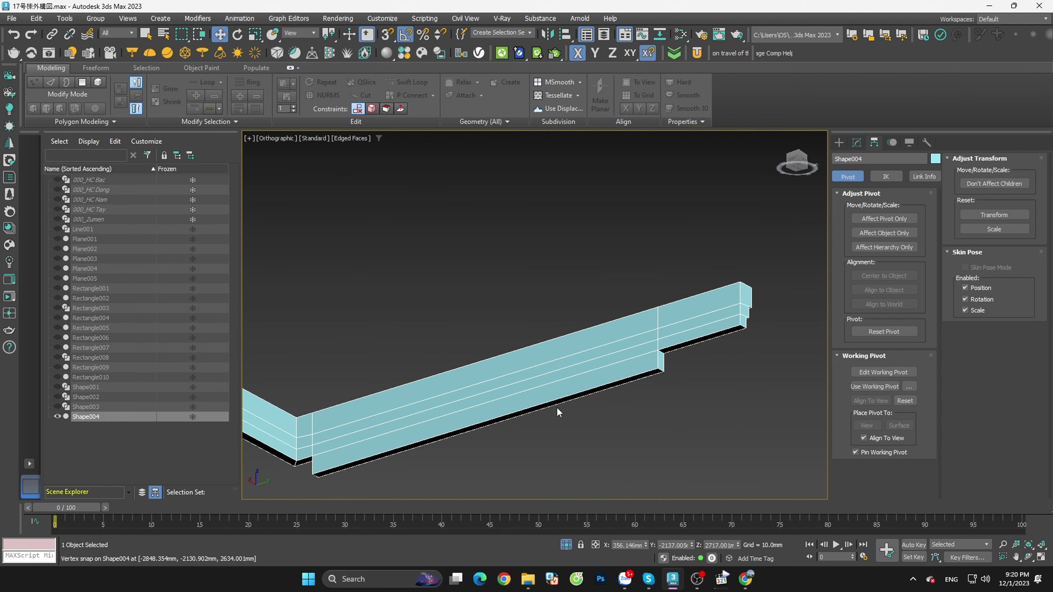
key("f")
scroll(646, 414, "up", 4)
scroll(684, 396, "down", 1)
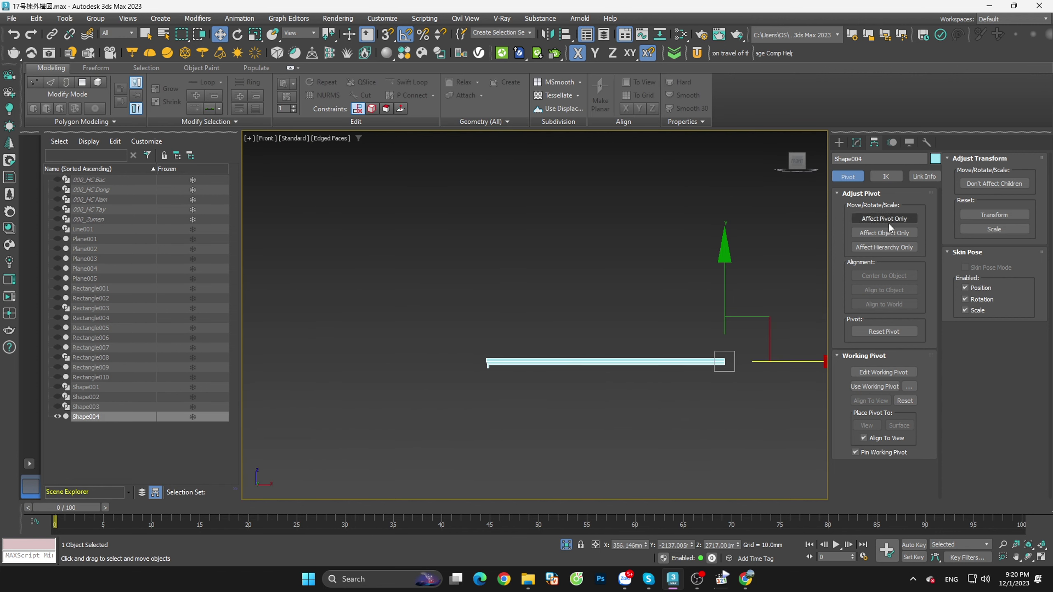
Step: Add a Symmetry modifier on X with Flip, adjust the slice threshold, then add Edit Poly
left_click(856, 142)
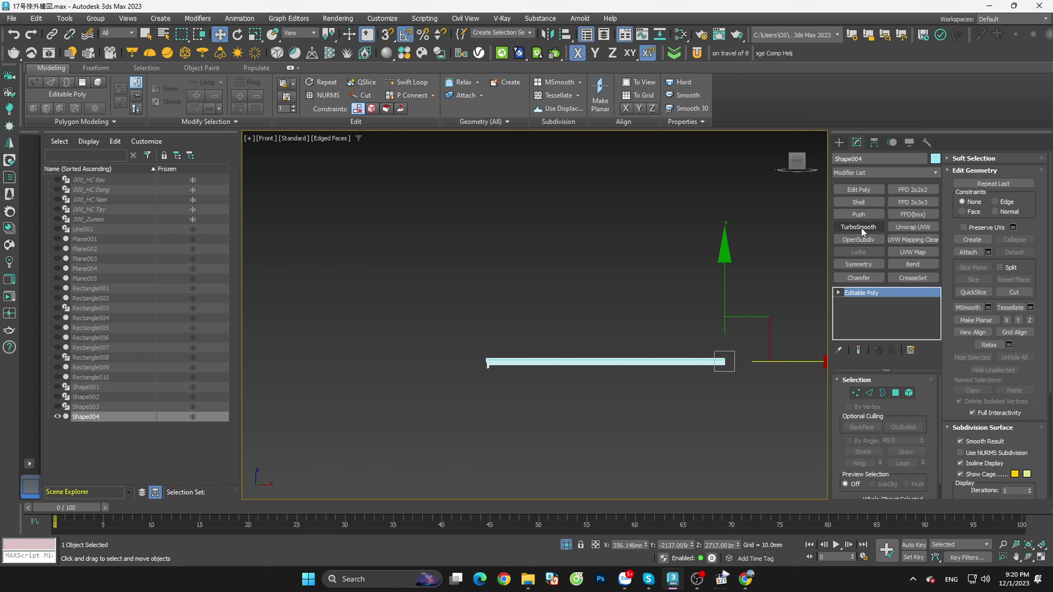
left_click(881, 265)
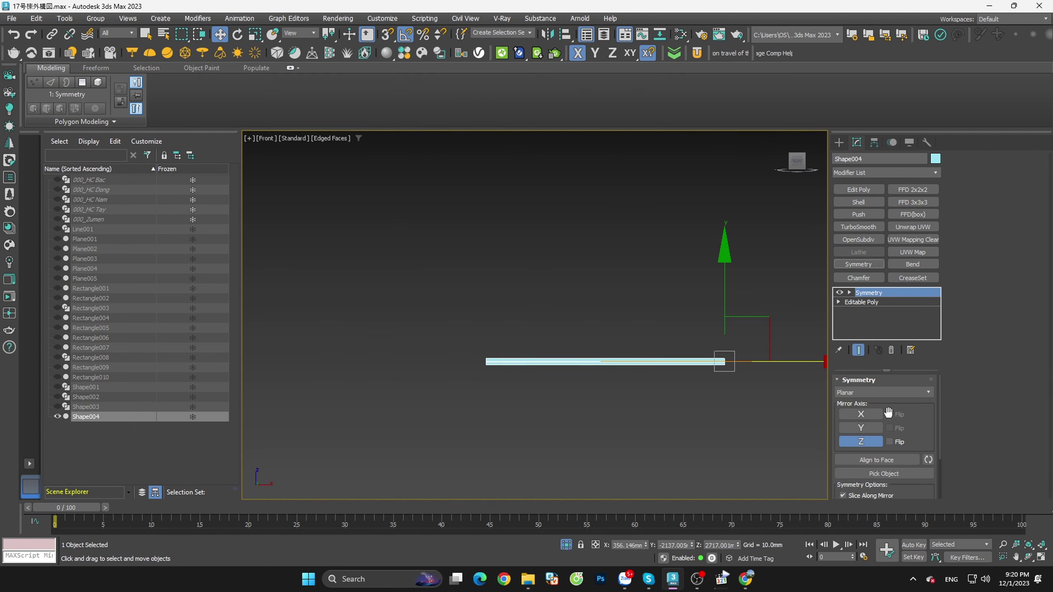
left_click(860, 441)
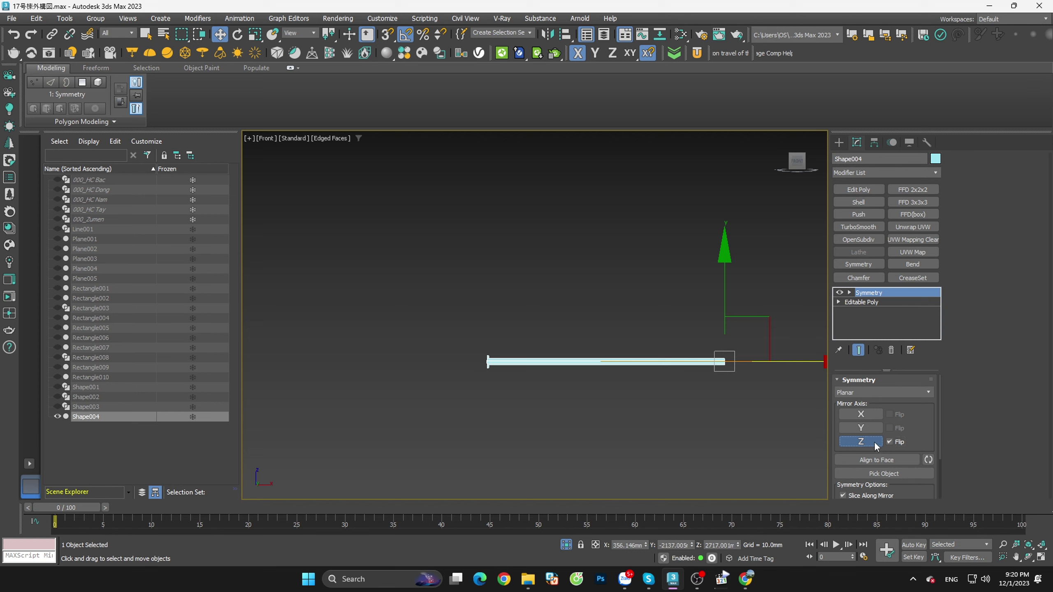
left_click(860, 441)
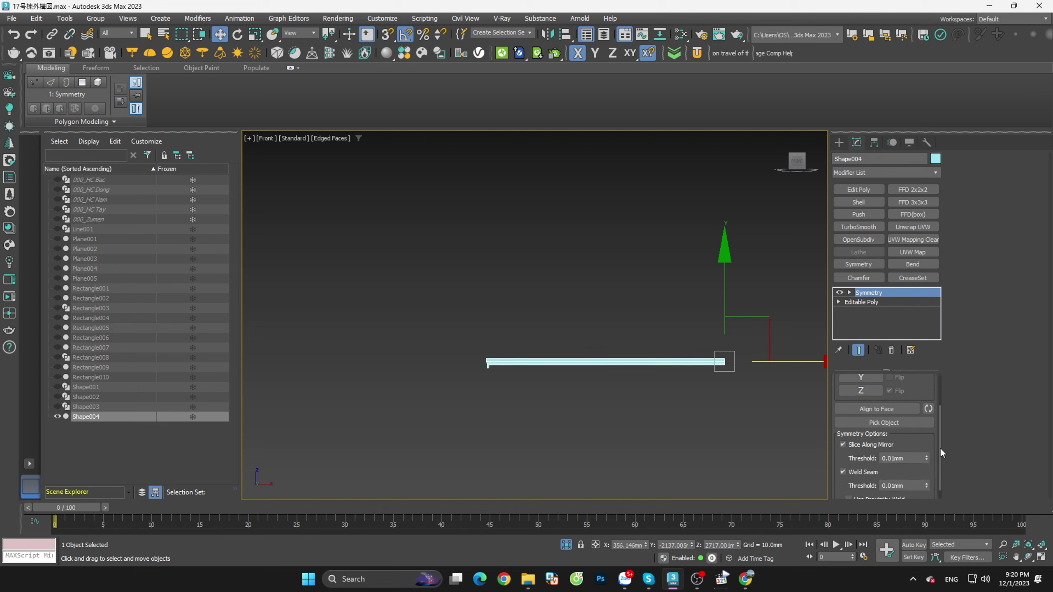
left_click(871, 409)
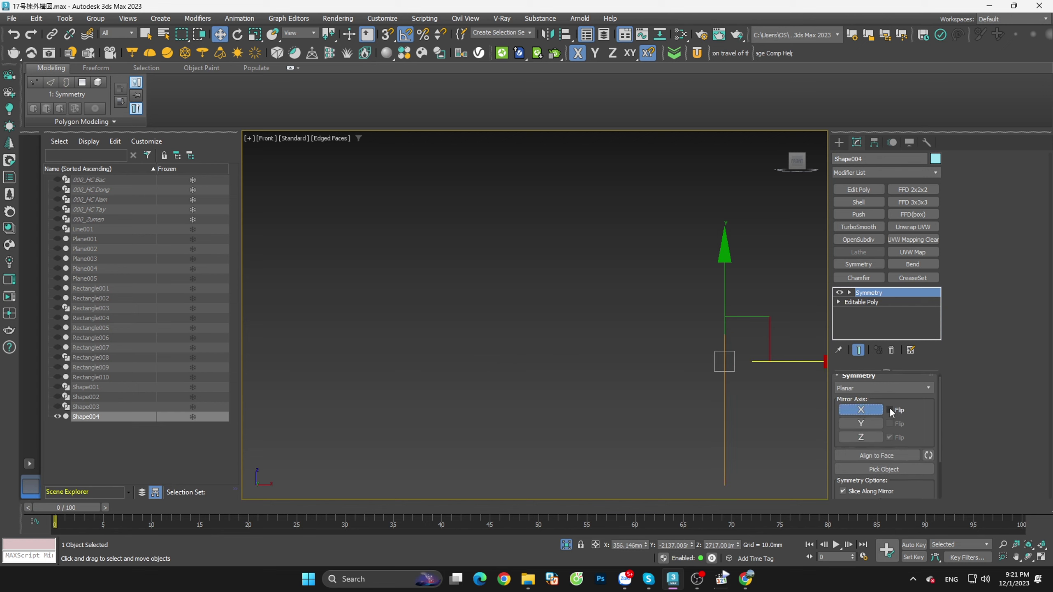
left_click(889, 410)
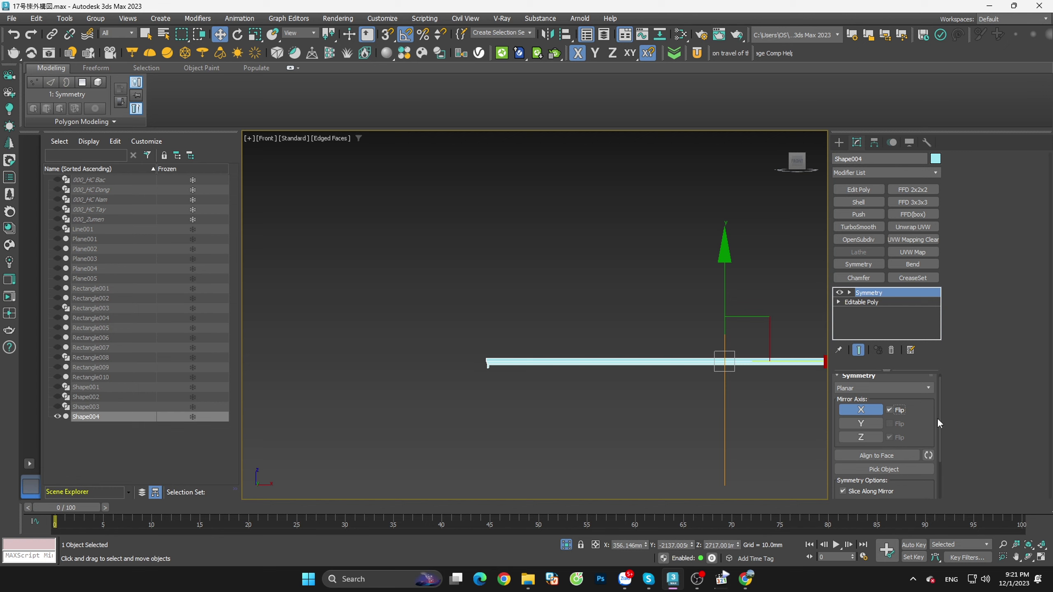
scroll(938, 422, "down", 3)
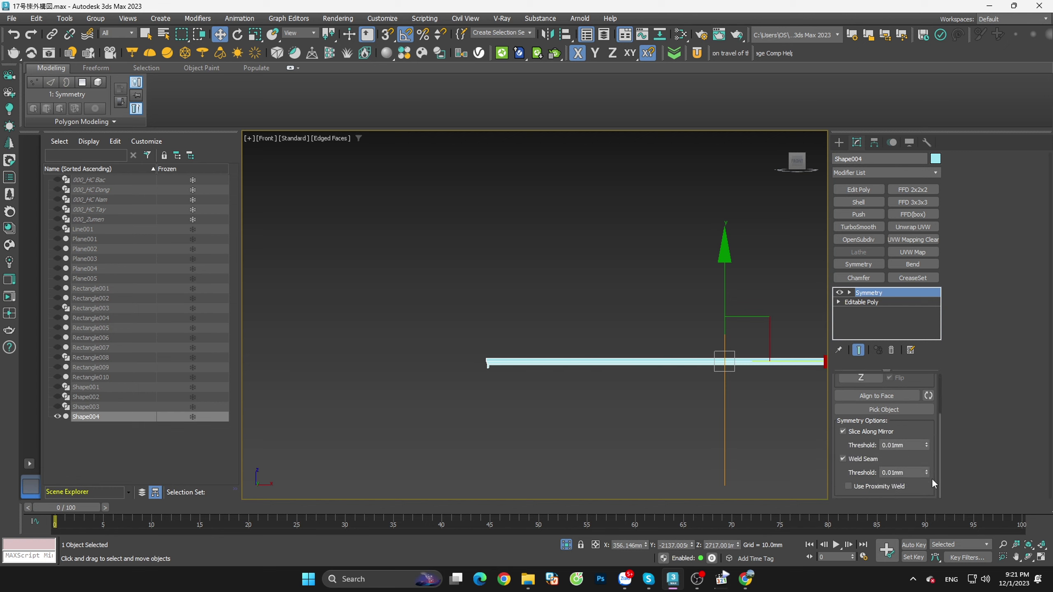
left_click(893, 446)
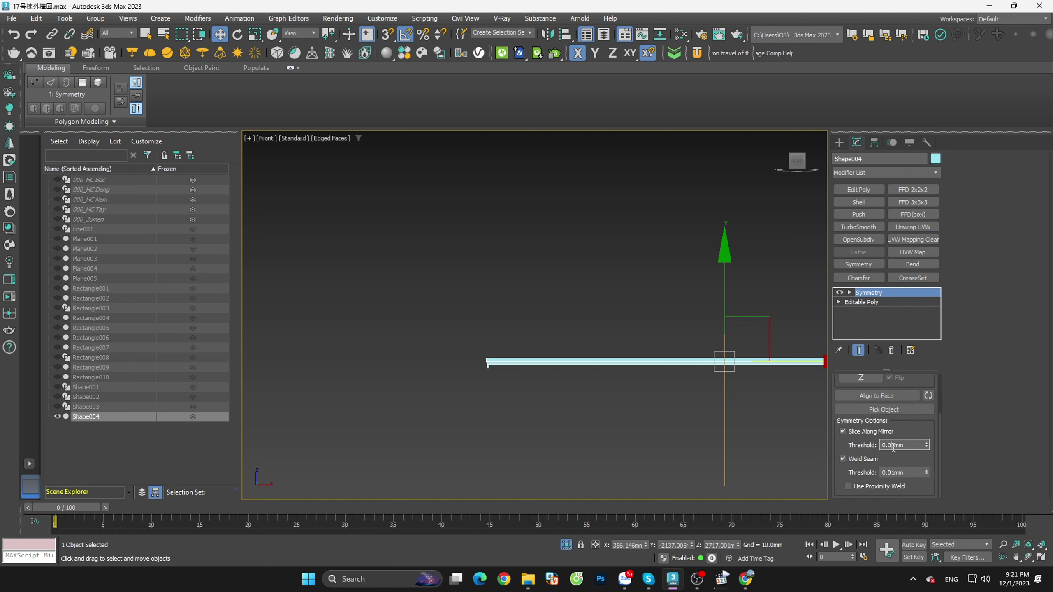
left_click(873, 189)
mouse_move(620, 317)
middle_mouse_down("alt")
mouse_move(793, 422)
mouse_move(725, 366)
middle_mouse_up("alt")
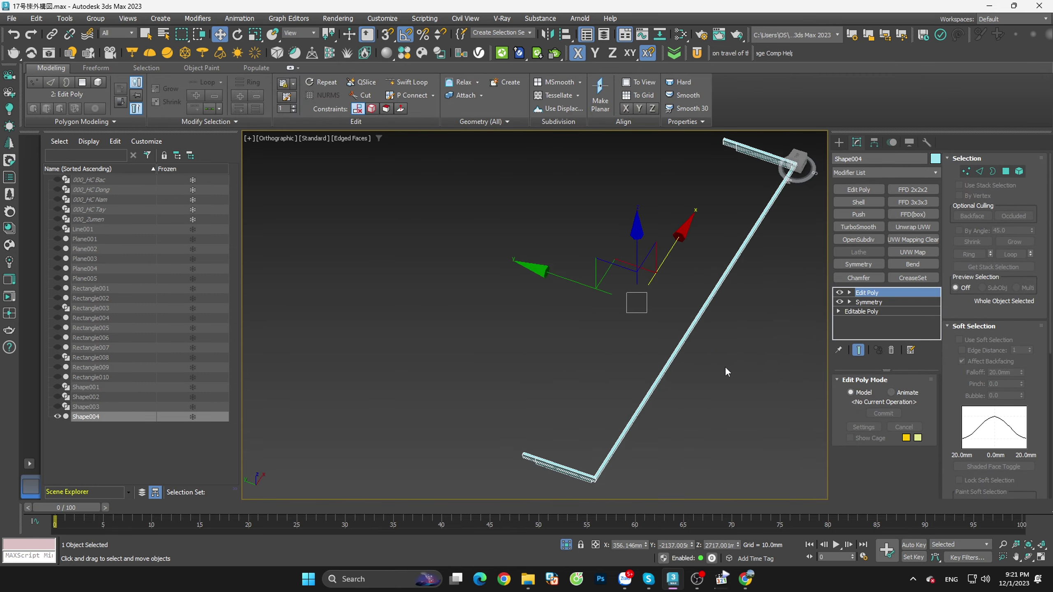
Step: Exit isolation, frame the whole house, and inspect the facade from the side
left_click(564, 548)
key("ctrl+a")
key("z")
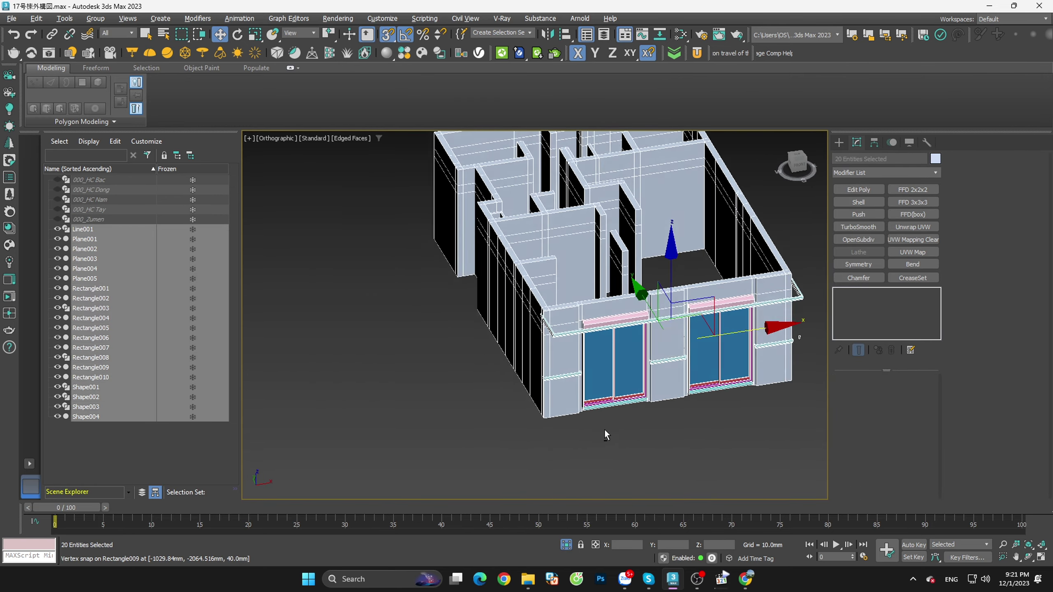
key("F4")
left_click(603, 428)
scroll(799, 289, "up", 5)
scroll(734, 342, "down", 5)
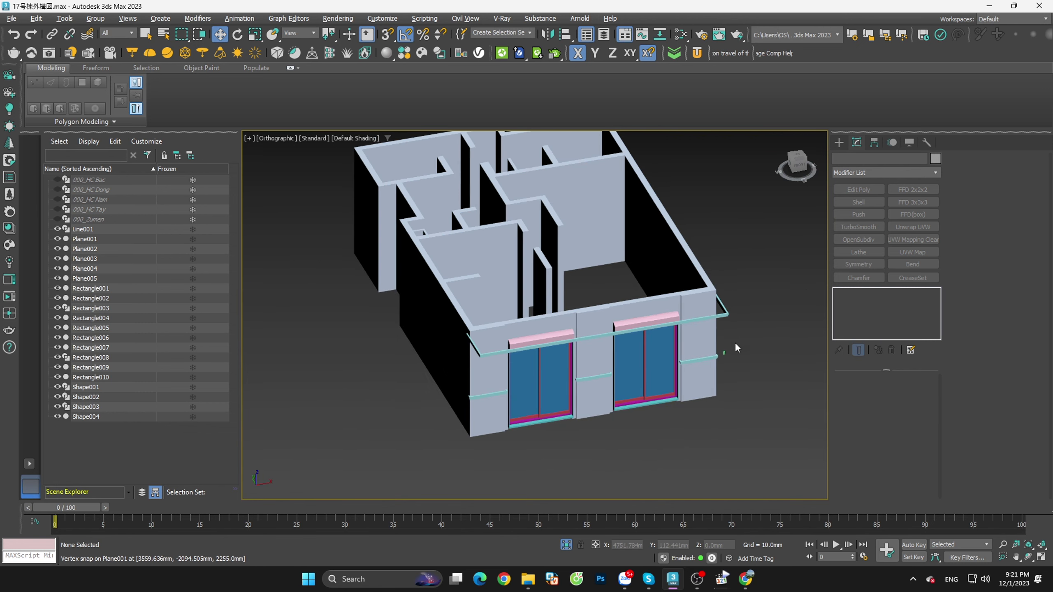
mouse_move(734, 342)
middle_mouse_down("alt")
mouse_move(697, 354)
mouse_move(659, 344)
mouse_move(776, 336)
mouse_move(811, 284)
middle_mouse_up("alt")
scroll(814, 263, "up", 6)
key("F4")
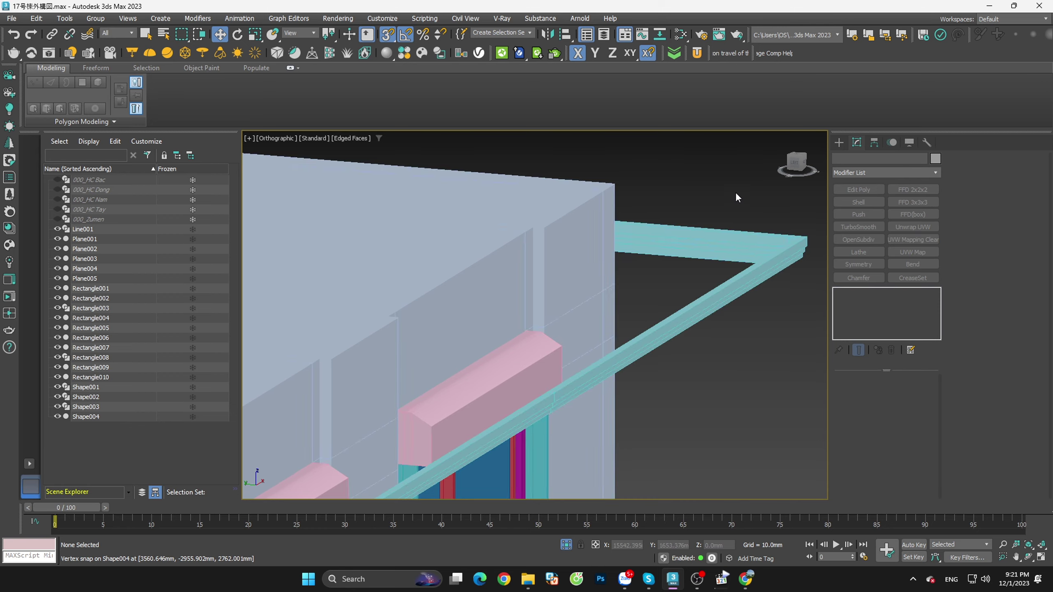
Step: Select the cyan ledge Shape004 and orbit to see it against the whole building
left_click(729, 243)
scroll(702, 326, "down", 4)
mouse_move(702, 327)
middle_mouse_down("alt")
mouse_move(707, 355)
mouse_move(573, 353)
middle_mouse_up("alt")
scroll(622, 353, "up", 2)
scroll(588, 352, "up", 3)
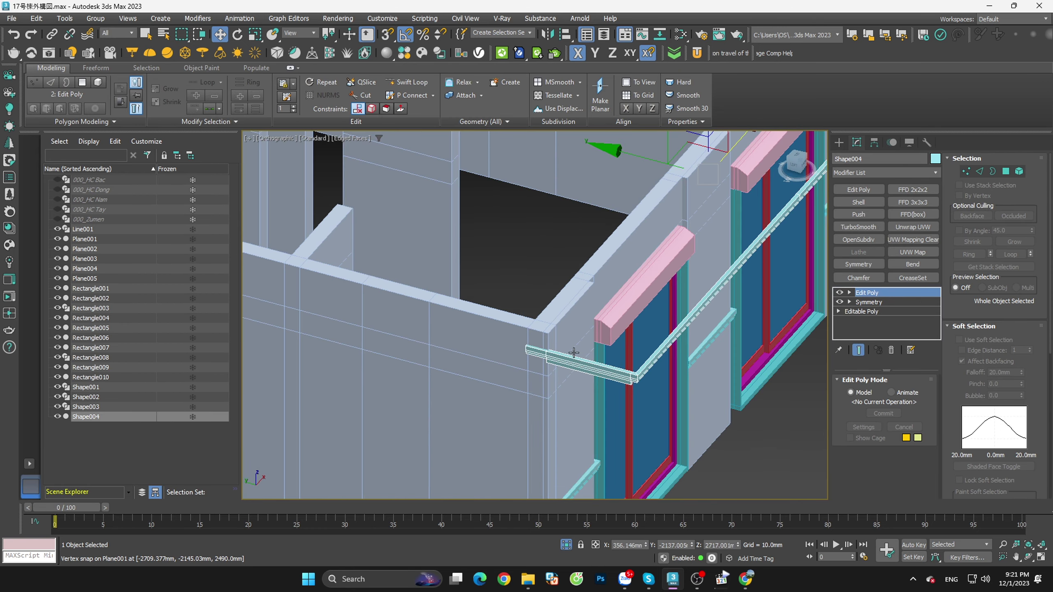
scroll(732, 390, "down", 8)
middle_click_drag(732, 390, 829, 224, "alt")
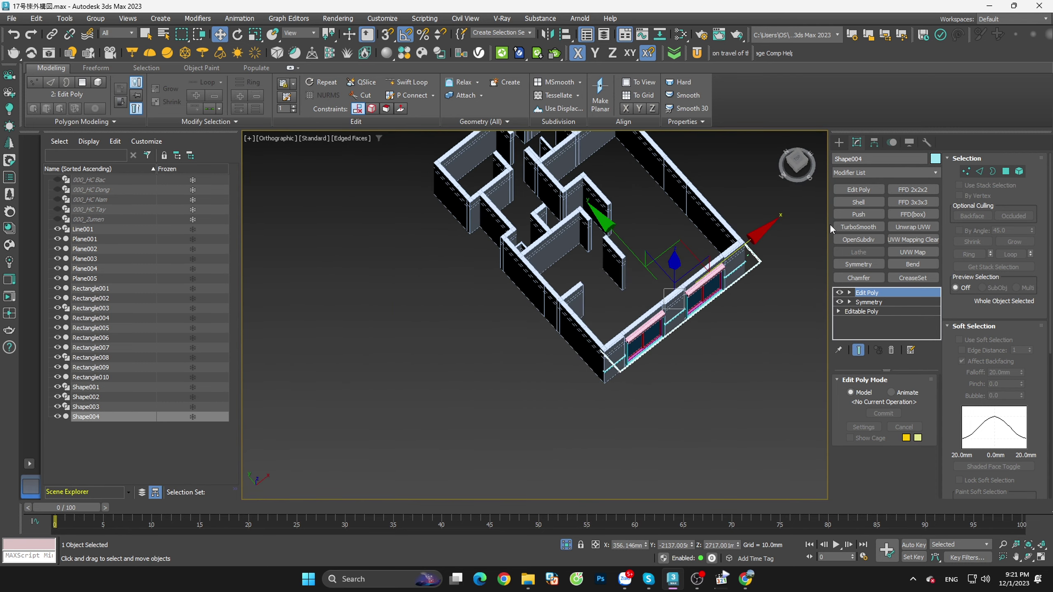
Step: Show the floor plan 000_Zumen and orbit into a 3D view of the house
key("t")
left_click(681, 406)
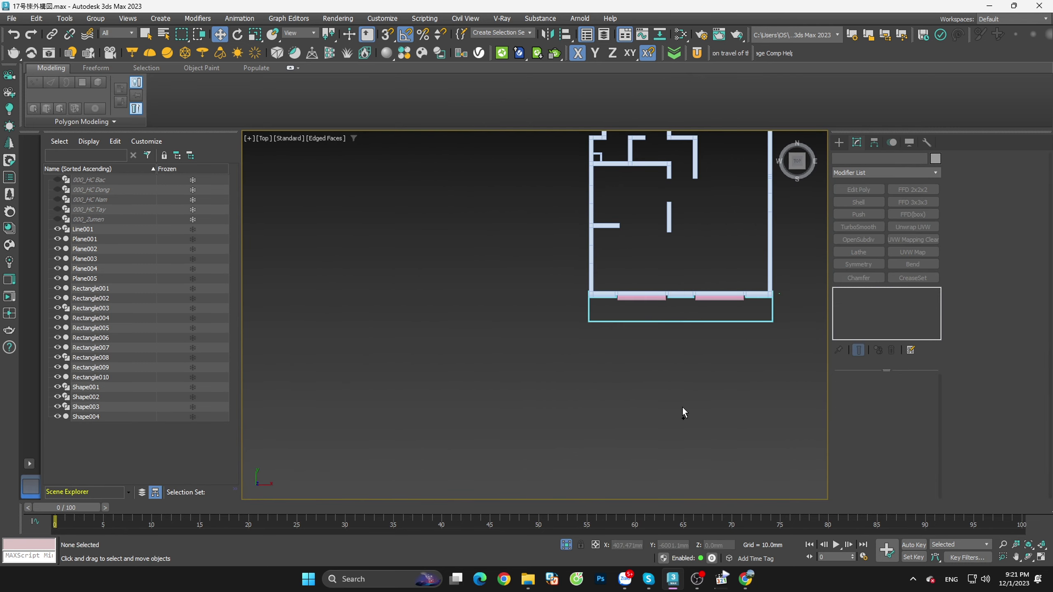
scroll(561, 443, "down", 4)
key("ctrl+a")
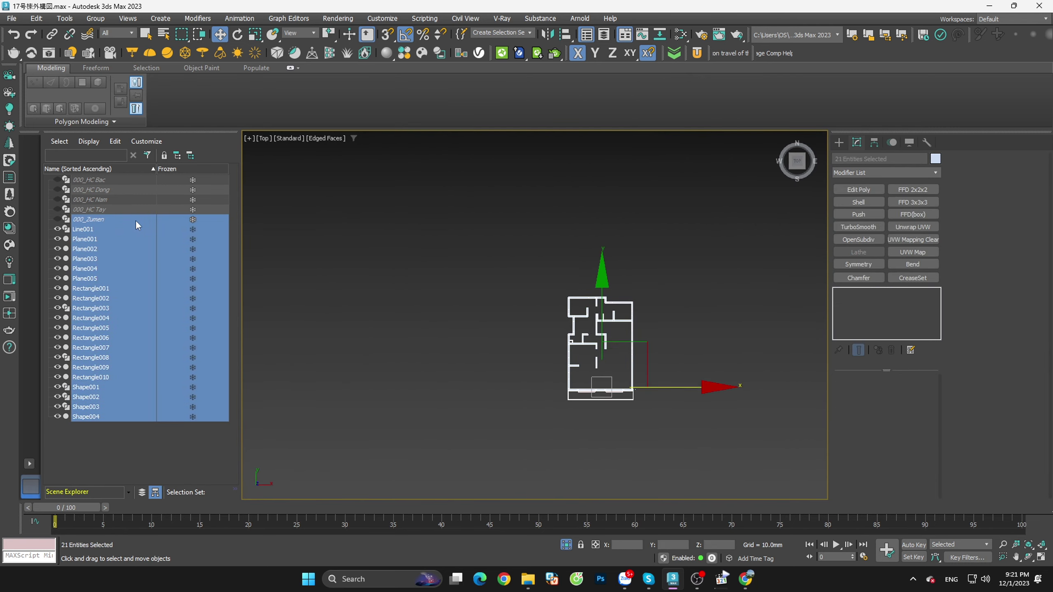
left_click(134, 219, "ctrl")
mouse_move(646, 374)
middle_mouse_down("alt")
mouse_move(676, 378)
mouse_move(722, 341)
mouse_move(678, 334)
middle_mouse_up("alt")
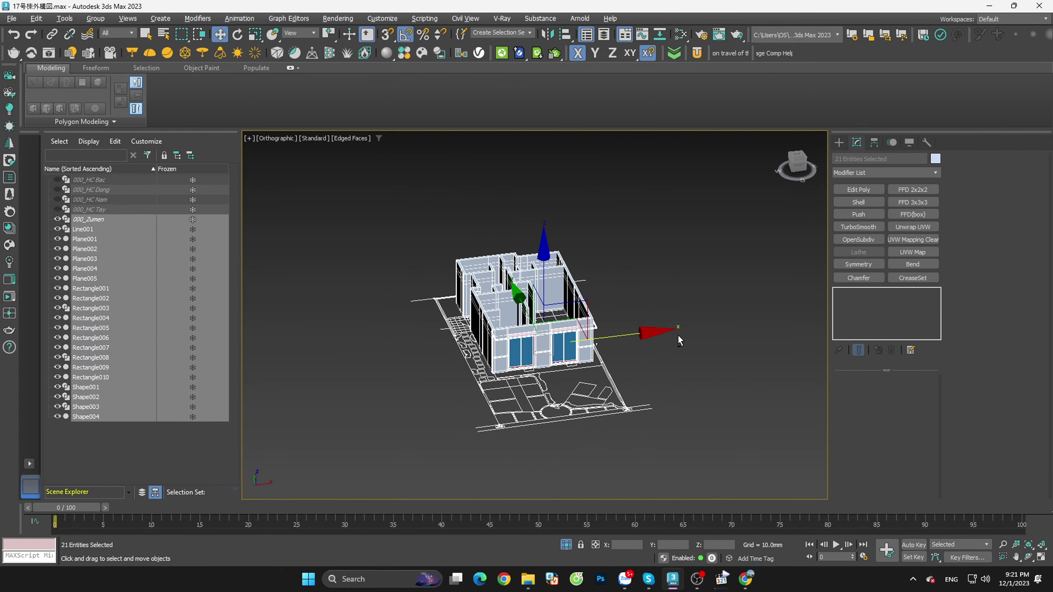
left_click(681, 340)
Step: With vertex snap on, move Shape004 down onto the wall top in Front view
scroll(580, 322, "up", 5)
left_click(580, 323)
key("s")
key("f")
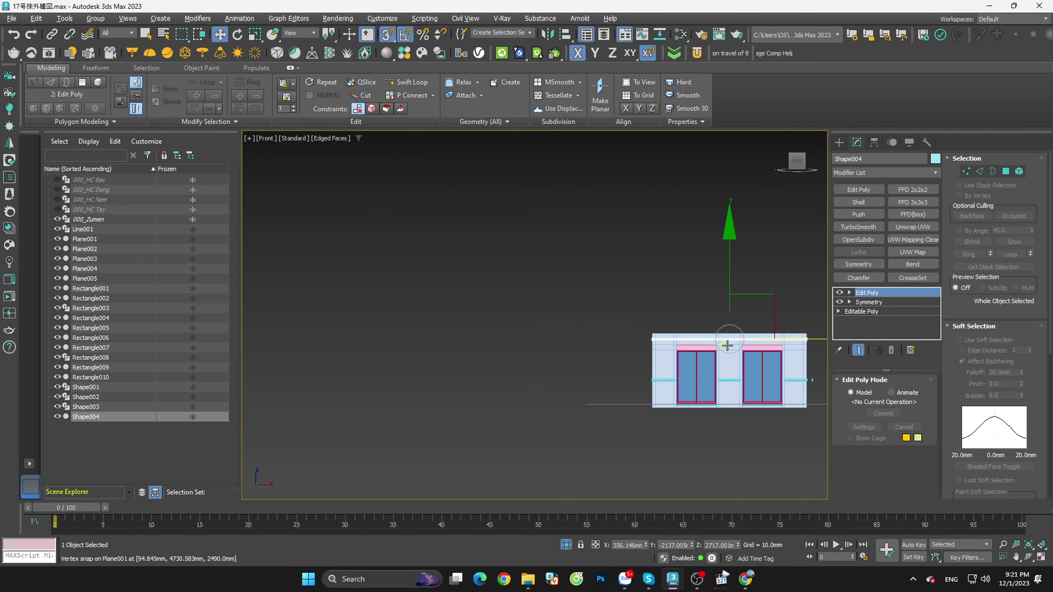
scroll(471, 231, "up", 3)
scroll(471, 231, "down", 3)
left_click_drag(471, 231, 471, 257)
left_click(697, 249)
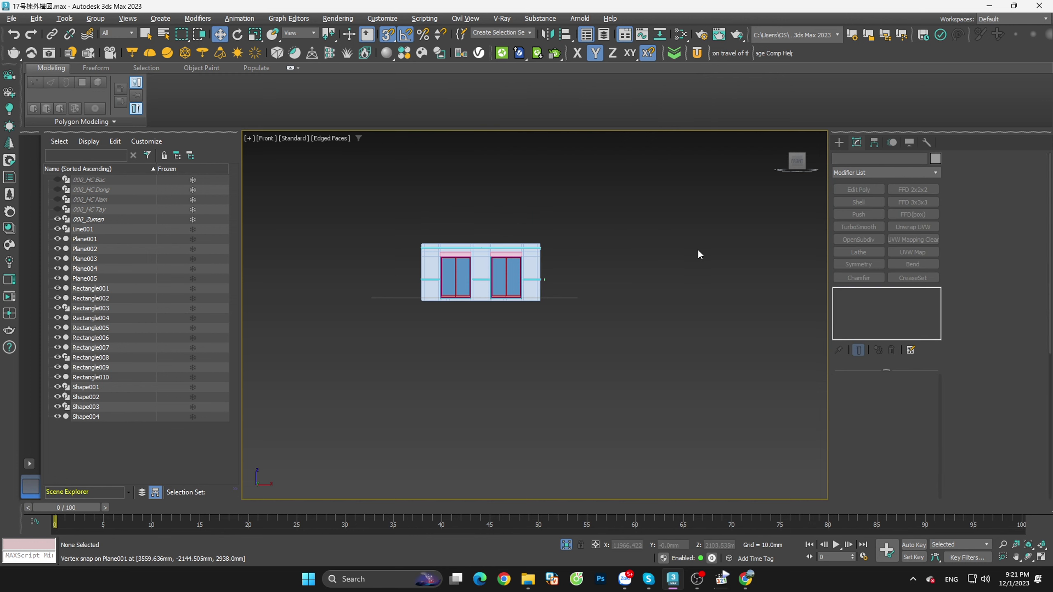
key("ctrl+a")
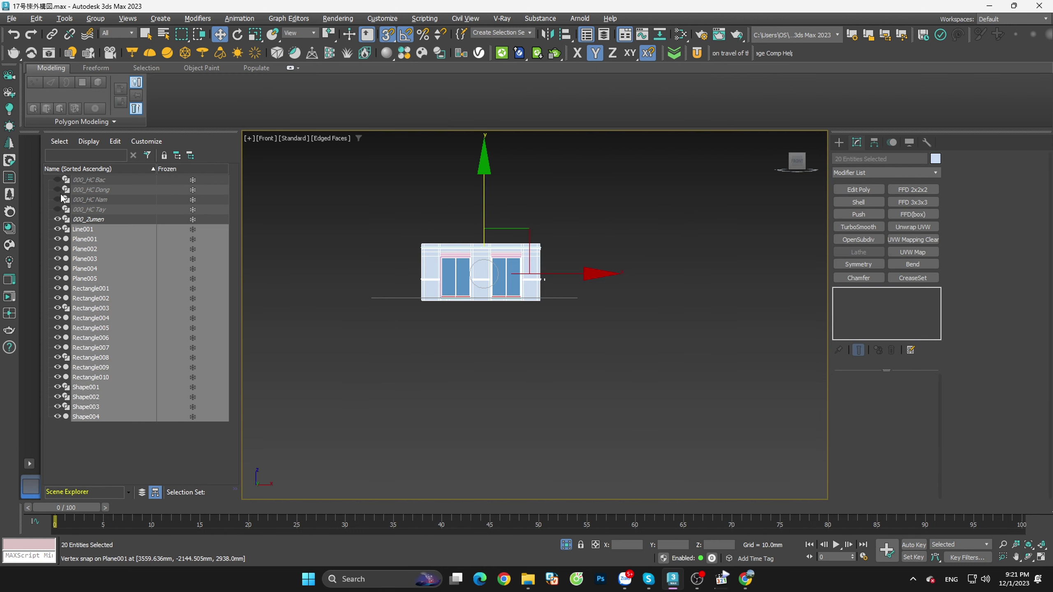
Step: Unhide the front-elevation drawing 000_HC Nam and pan along the facade
left_click(57, 199)
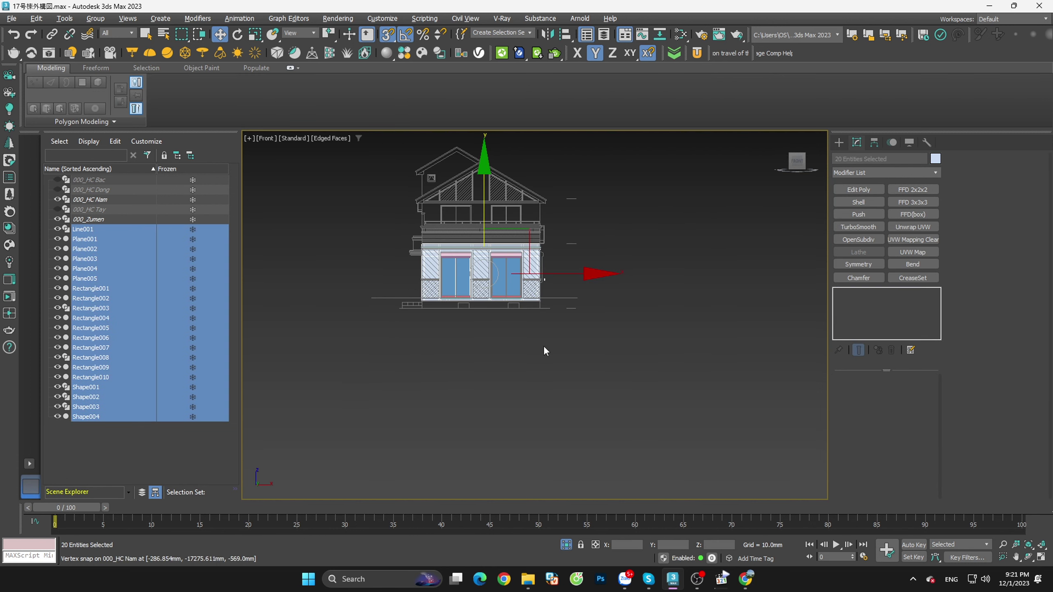
left_click(543, 286)
scroll(543, 287, "up", 3)
scroll(539, 233, "up", 2)
scroll(579, 300, "up", 2)
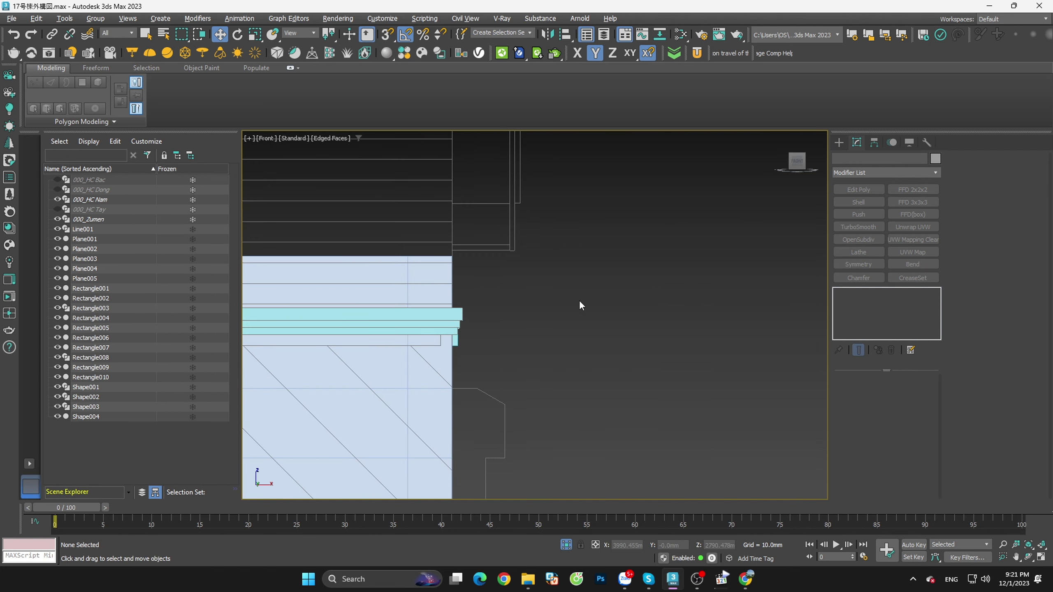
scroll(543, 307, "down", 1)
middle_click_drag(559, 324, 653, 341)
Step: Toggle vertex snapping while selecting Shape004 and the facade wall Plane001, then orbit the house
key("s")
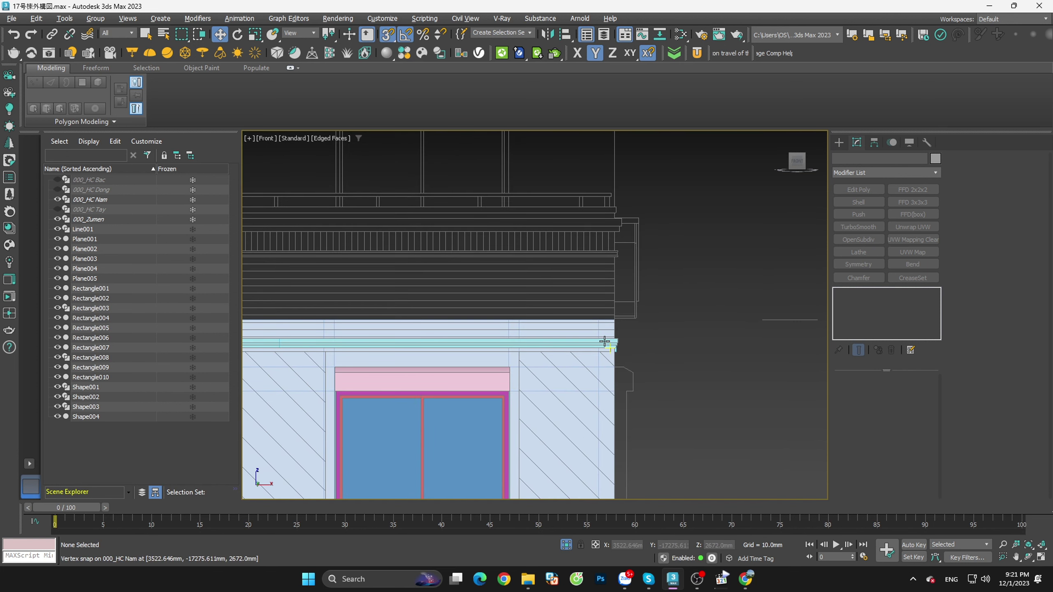
left_click(609, 341)
scroll(664, 347, "down", 2)
key("s")
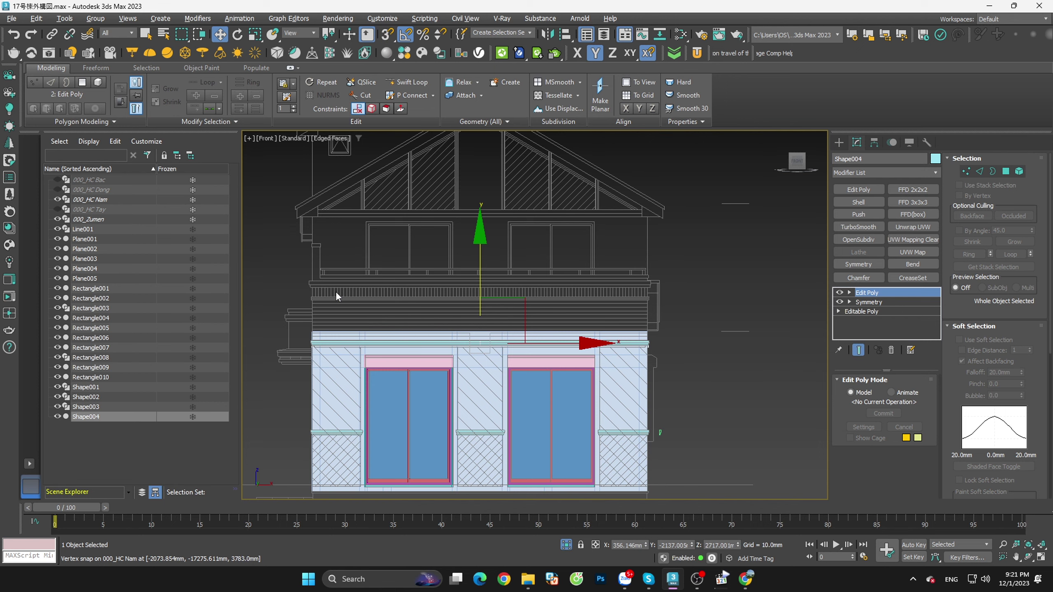
left_click(331, 303)
scroll(324, 323, "up", 3)
key("s")
left_click(347, 344)
scroll(350, 348, "down", 3)
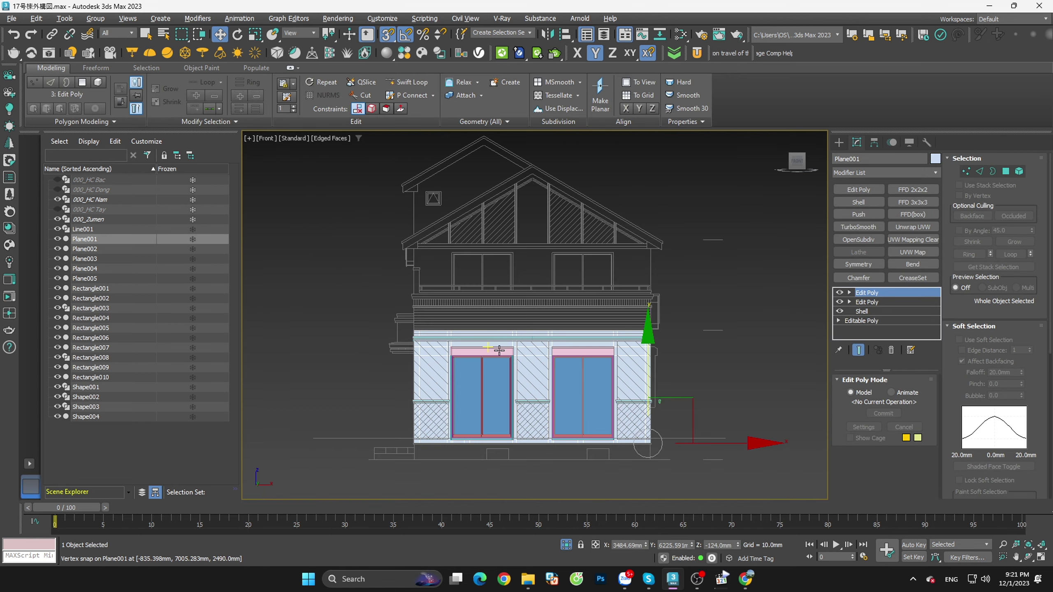
middle_click_drag(351, 348, 547, 361, "alt")
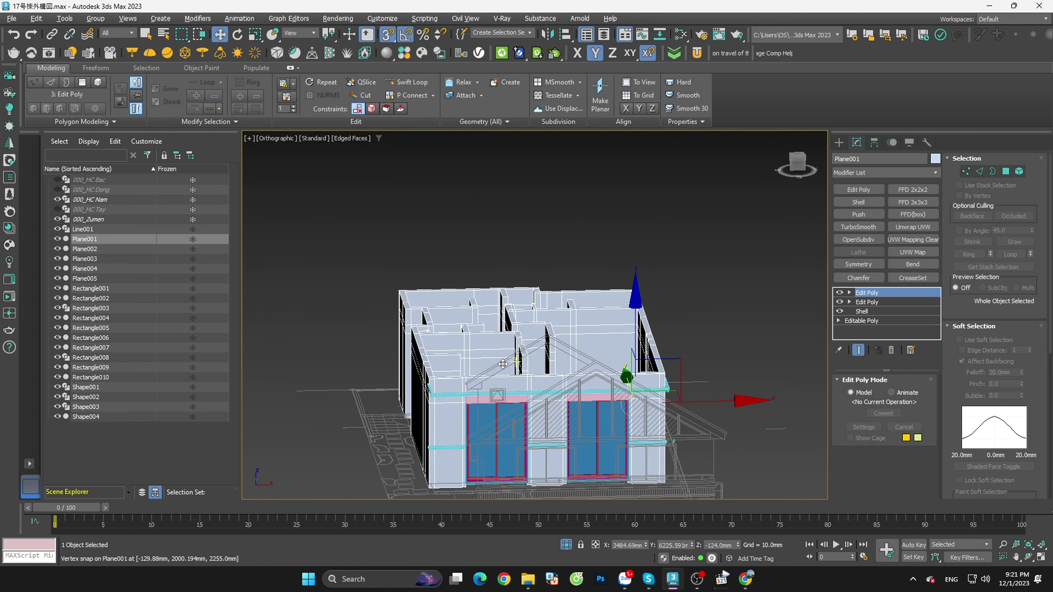
Step: Back in Front view, zoom on the ledge's left end against the neighbouring stepped ledges
left_click(797, 163)
scroll(519, 337, "up", 2)
scroll(532, 323, "up", 3)
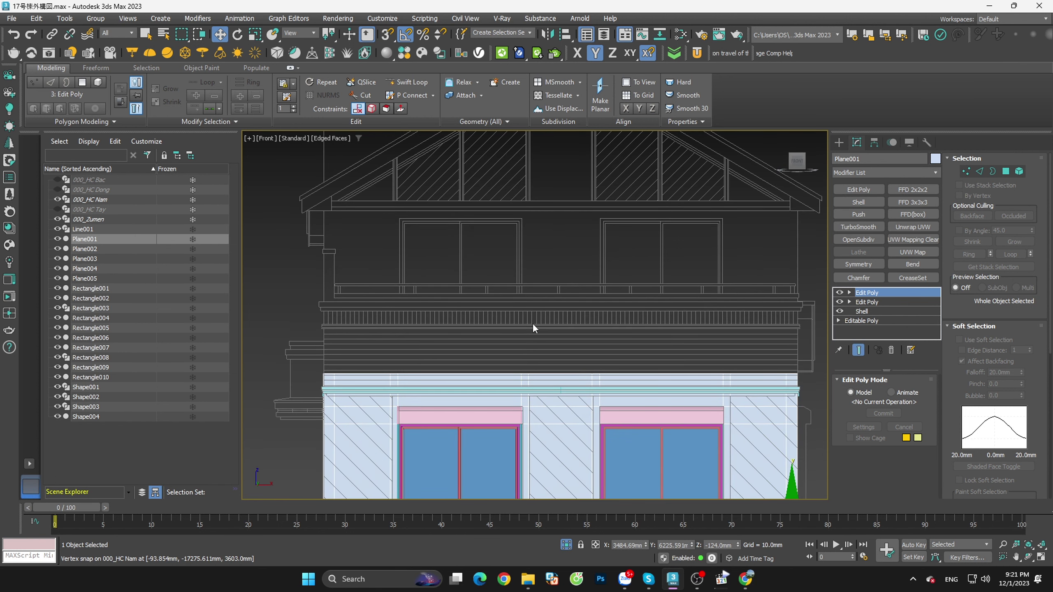
left_click(533, 323)
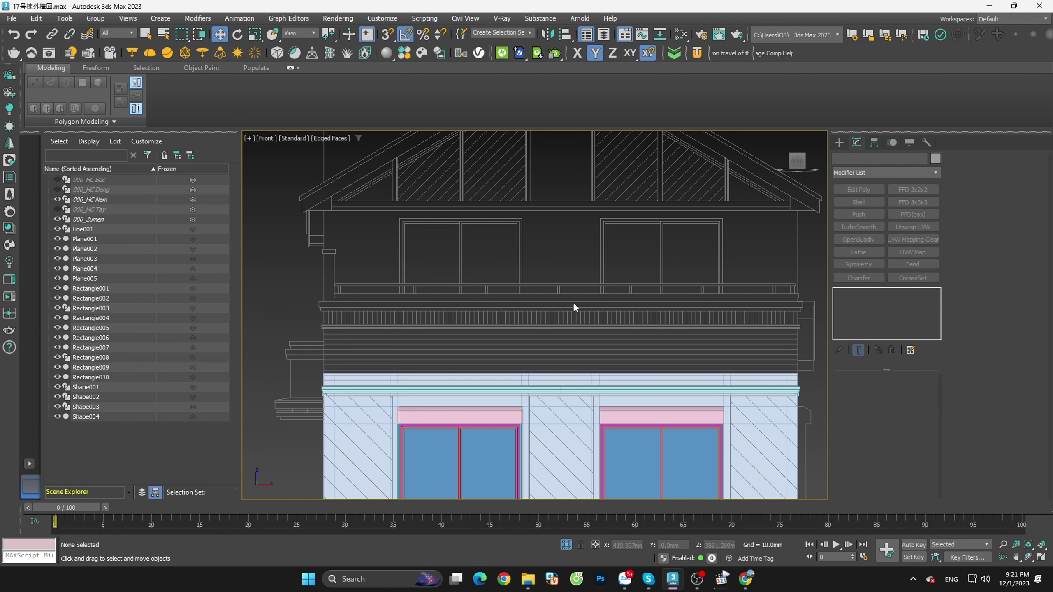
scroll(561, 304, "down", 2)
scroll(541, 367, "up", 3)
scroll(555, 356, "up", 3)
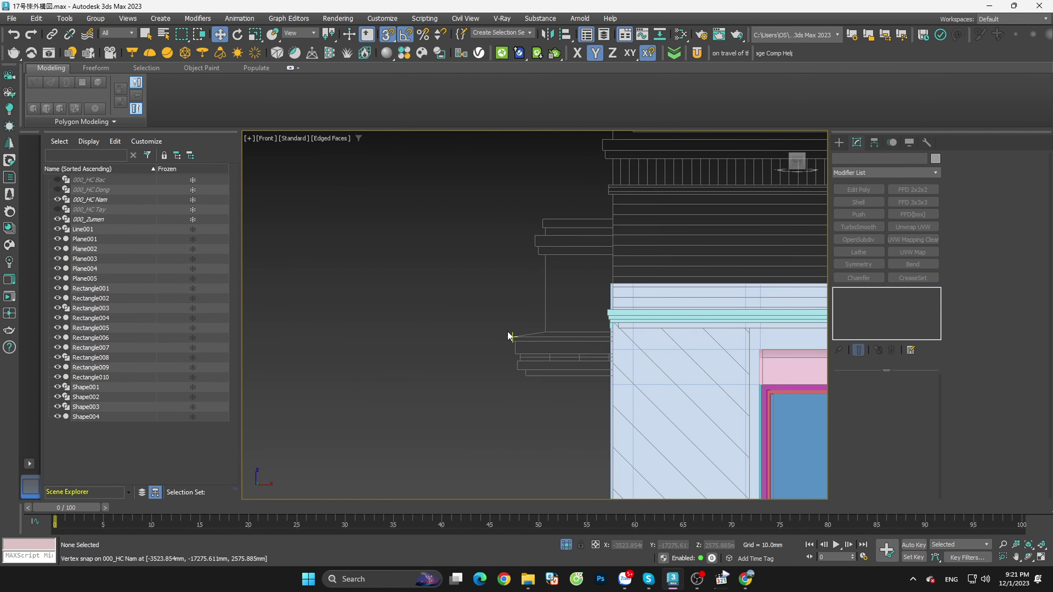
scroll(574, 384, "up", 3)
scroll(559, 394, "down", 3)
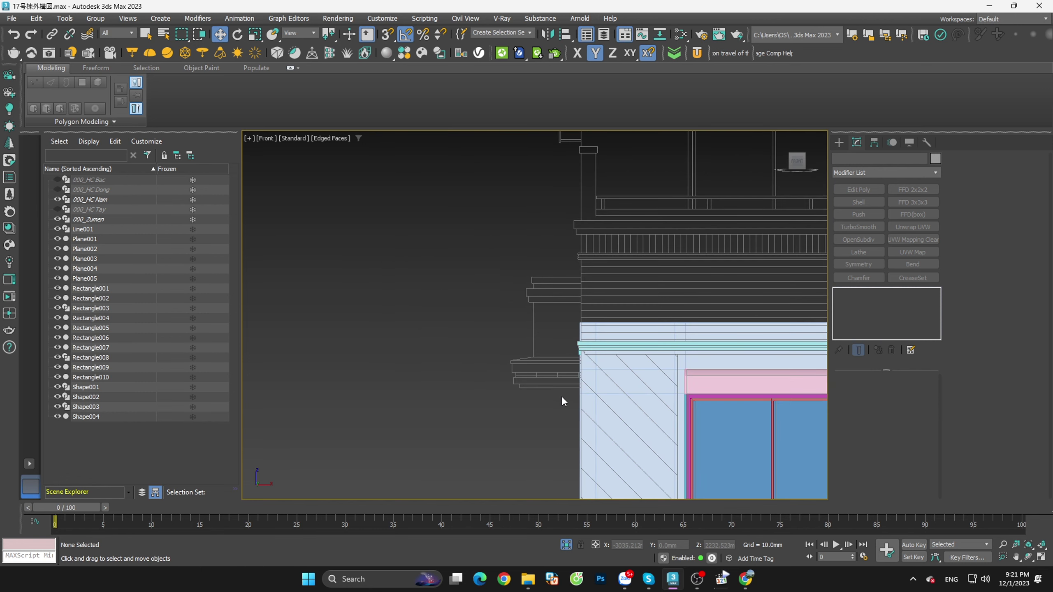
scroll(550, 388, "up", 1)
key("s")
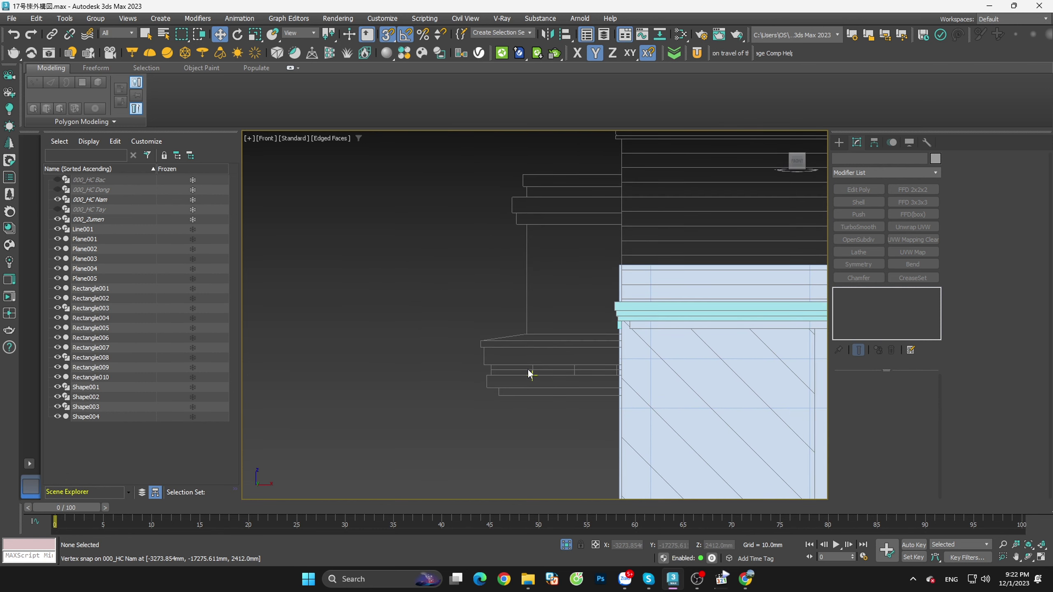
scroll(530, 378, "up", 1)
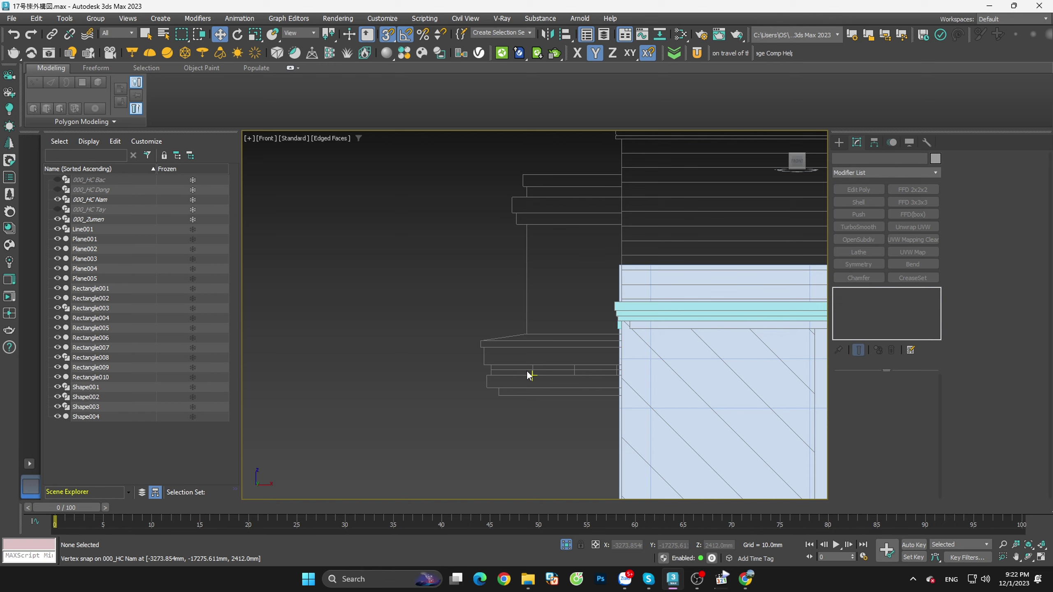
Step: Review the modelled building in 3D, then return to the front view with nothing selected
middle_click_drag(532, 387, 554, 369)
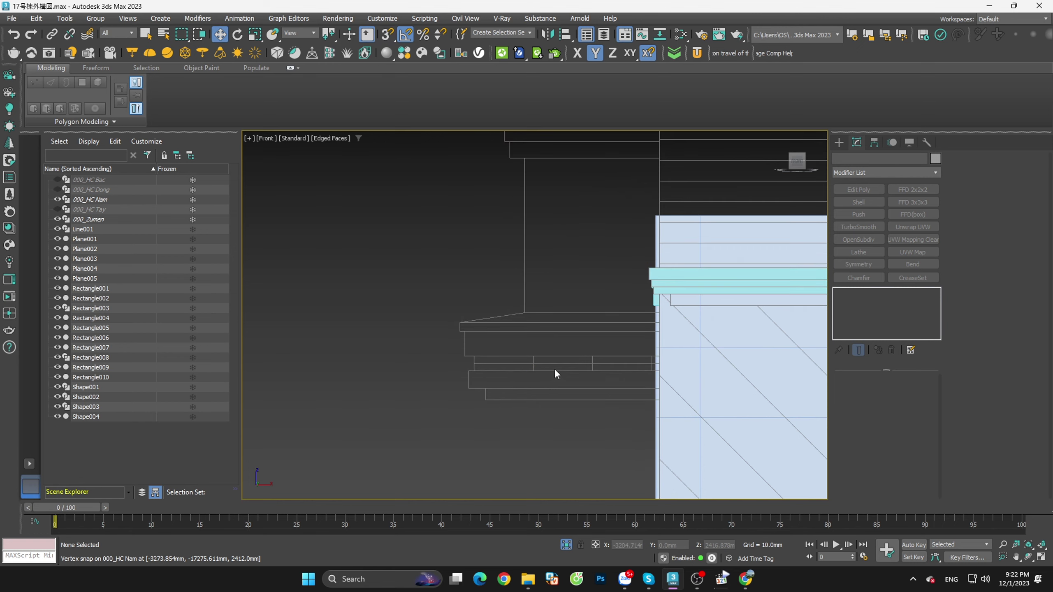
scroll(626, 391, "down", 2)
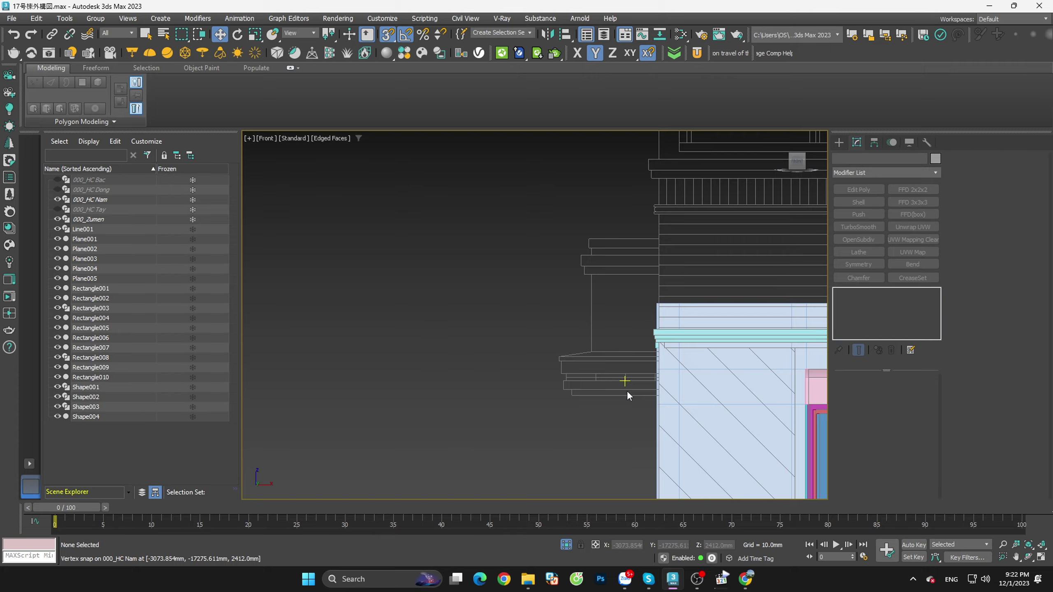
scroll(512, 298, "down", 8)
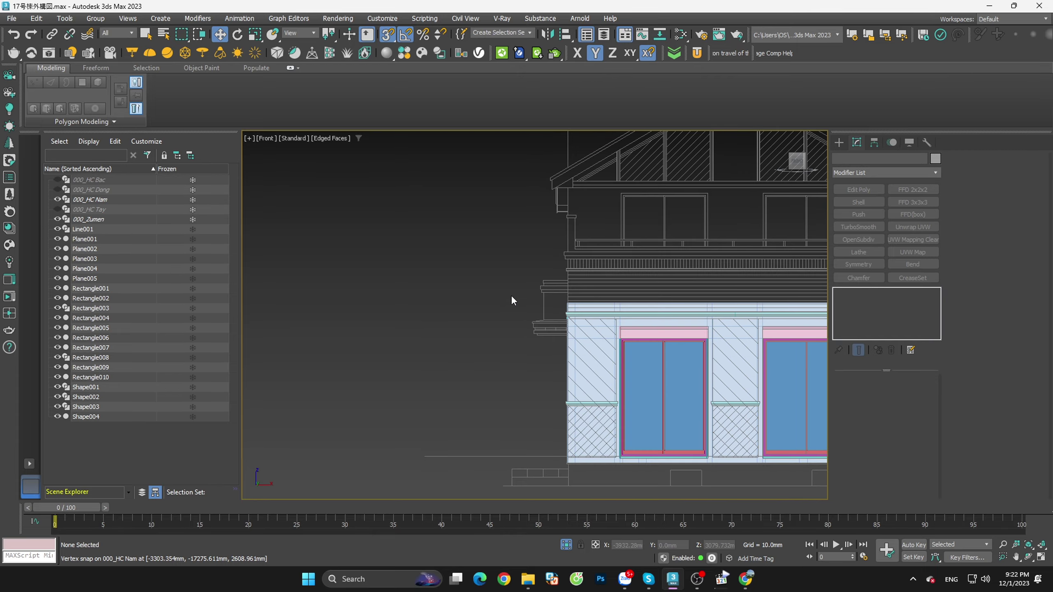
key("ctrl+a")
mouse_move(688, 417)
middle_mouse_down("alt")
mouse_move(771, 474)
mouse_move(717, 391)
middle_mouse_up("alt")
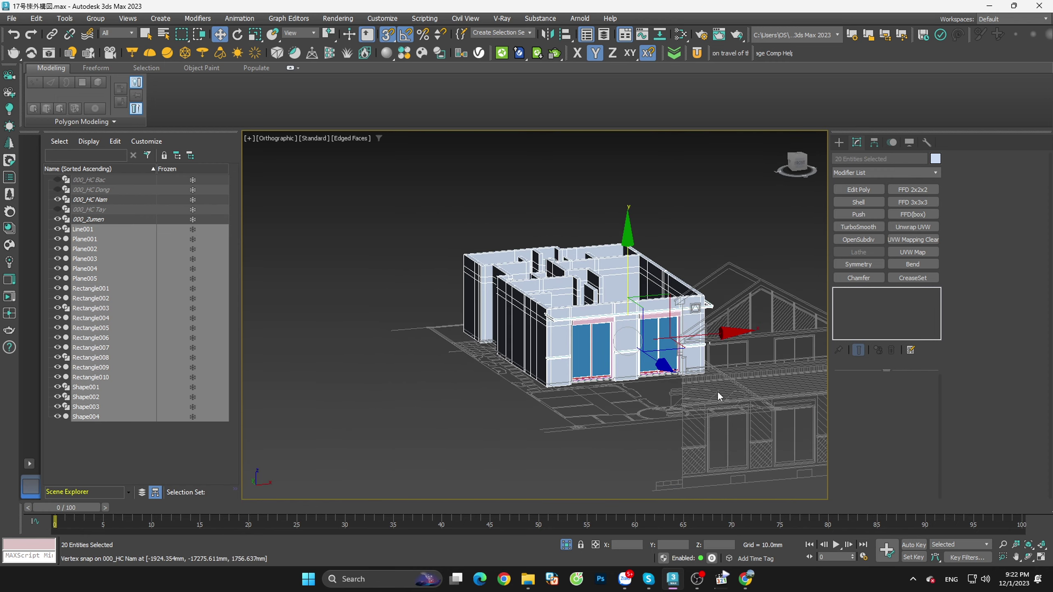
left_click(803, 169)
left_click(729, 384)
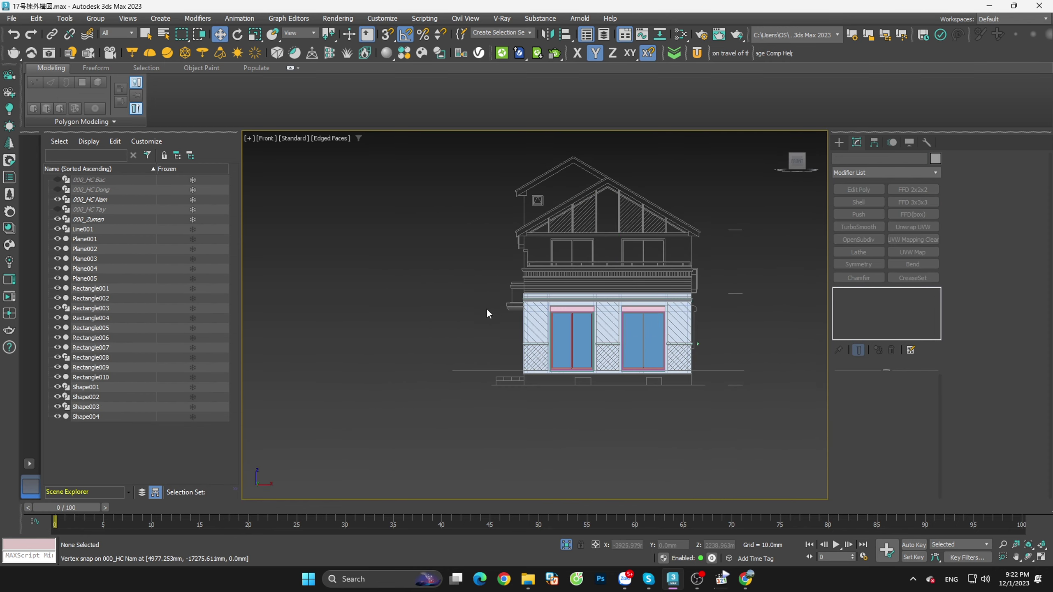
scroll(486, 308, "up", 5)
scroll(498, 318, "up", 3)
scroll(555, 308, "up", 3)
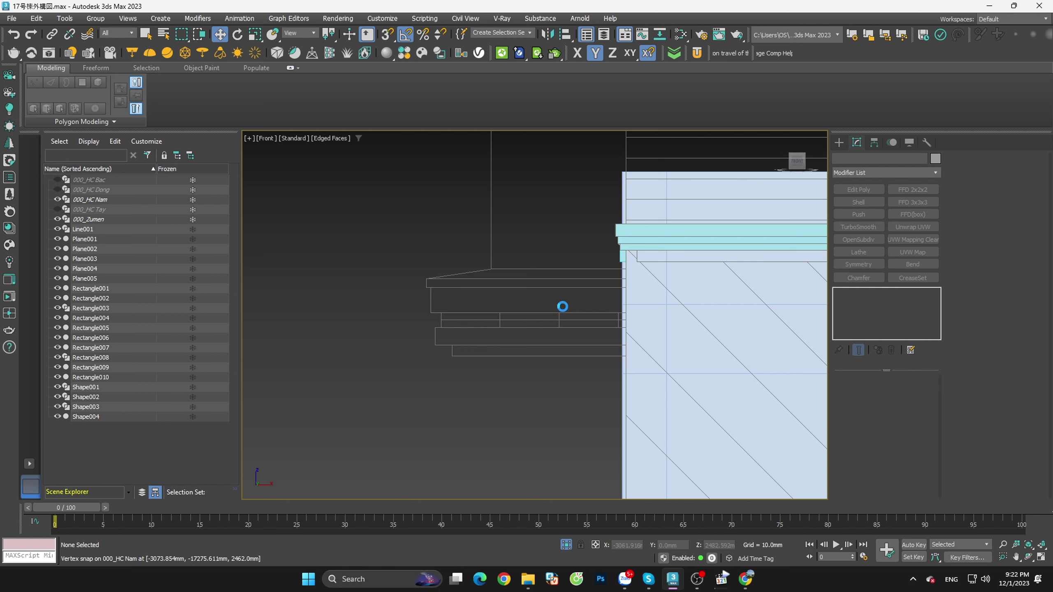
Step: Start a Line spline with Corner drag type and vertex snapping enabled
left_click(838, 145)
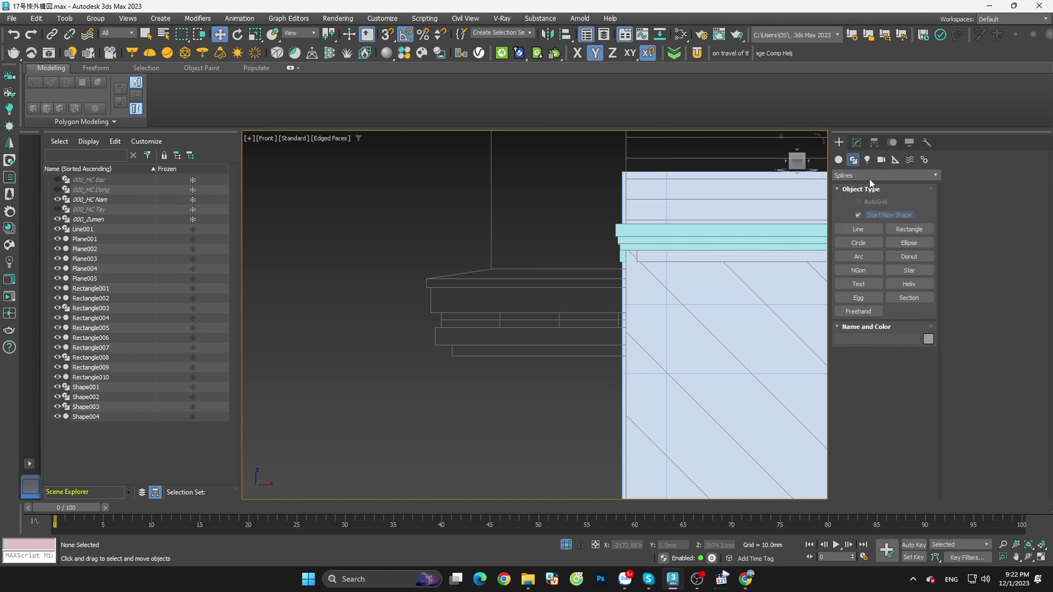
left_click(838, 159)
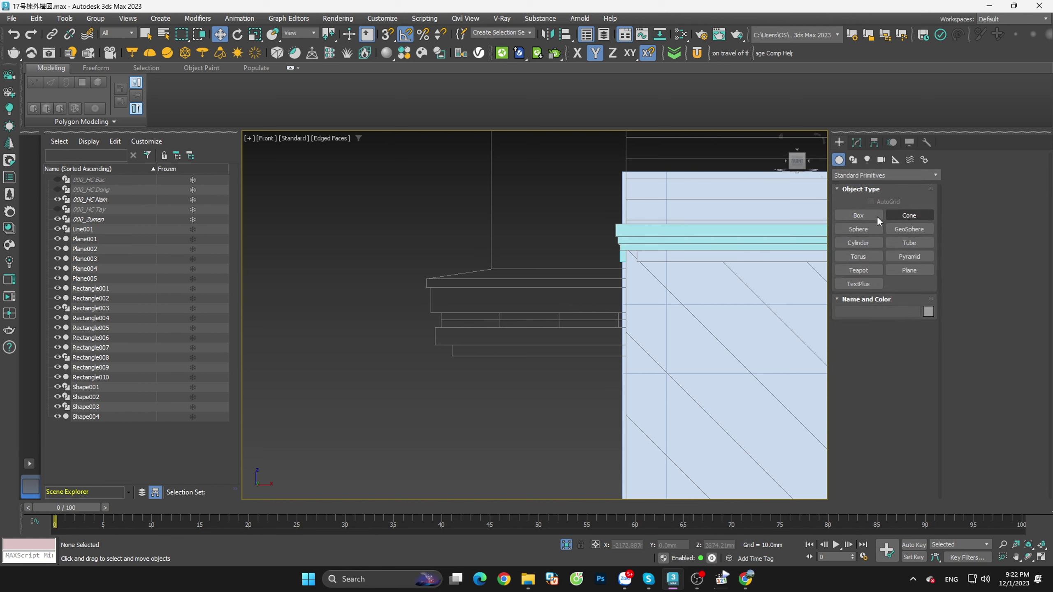
left_click(850, 160)
left_click(869, 228)
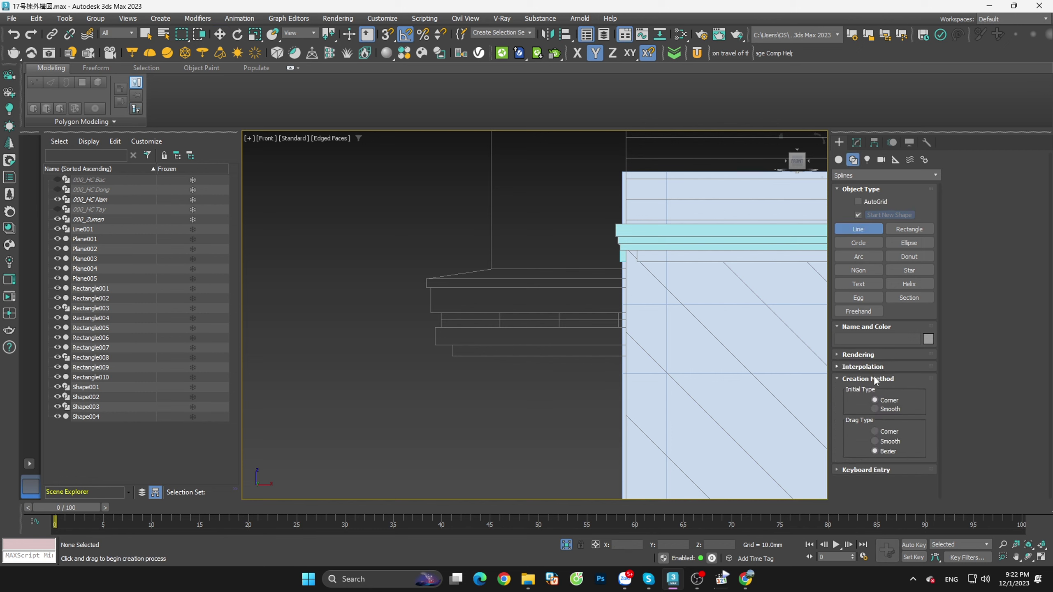
left_click(889, 432)
scroll(602, 373, "up", 3)
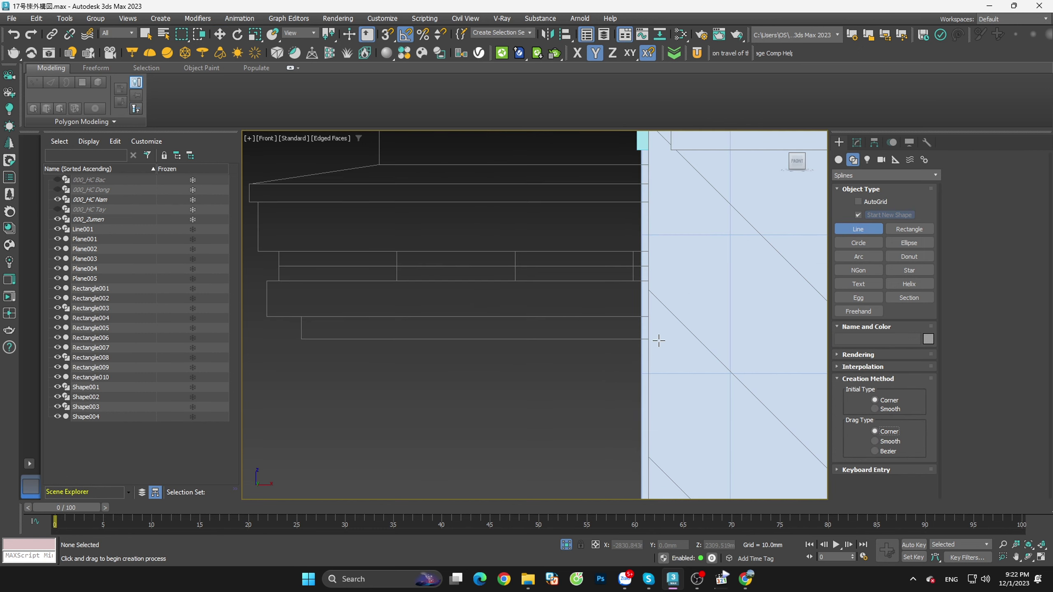
key("s")
Step: Trace the lower cornice moulding steps up to the sloped cornice top
left_click(648, 338)
middle_click_drag(324, 341, 518, 385)
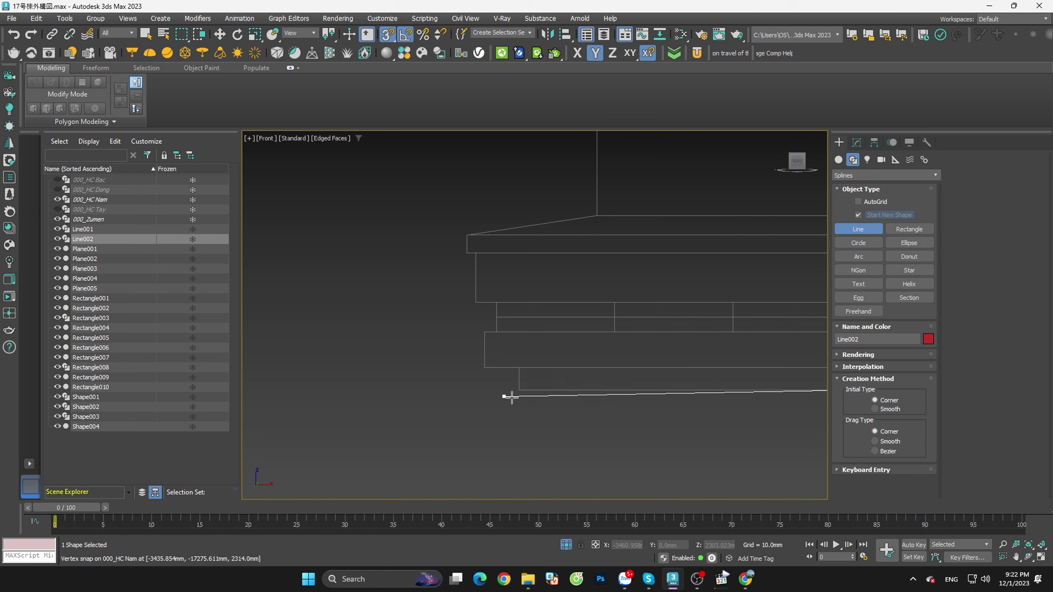
left_click(519, 390)
left_click(484, 367)
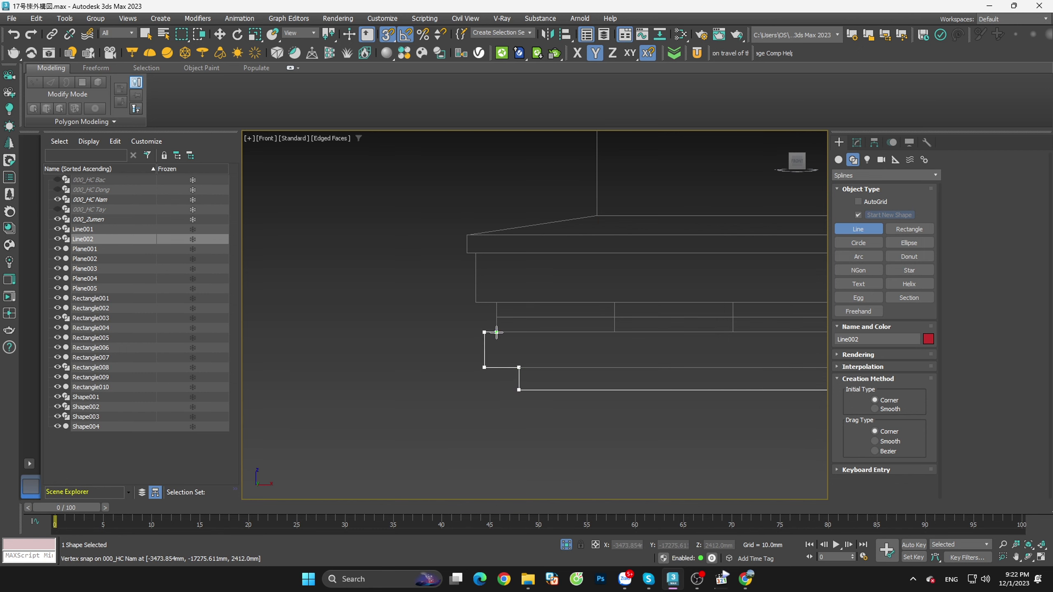
left_click(495, 303)
left_click(476, 303)
left_click(476, 252)
left_click(467, 253)
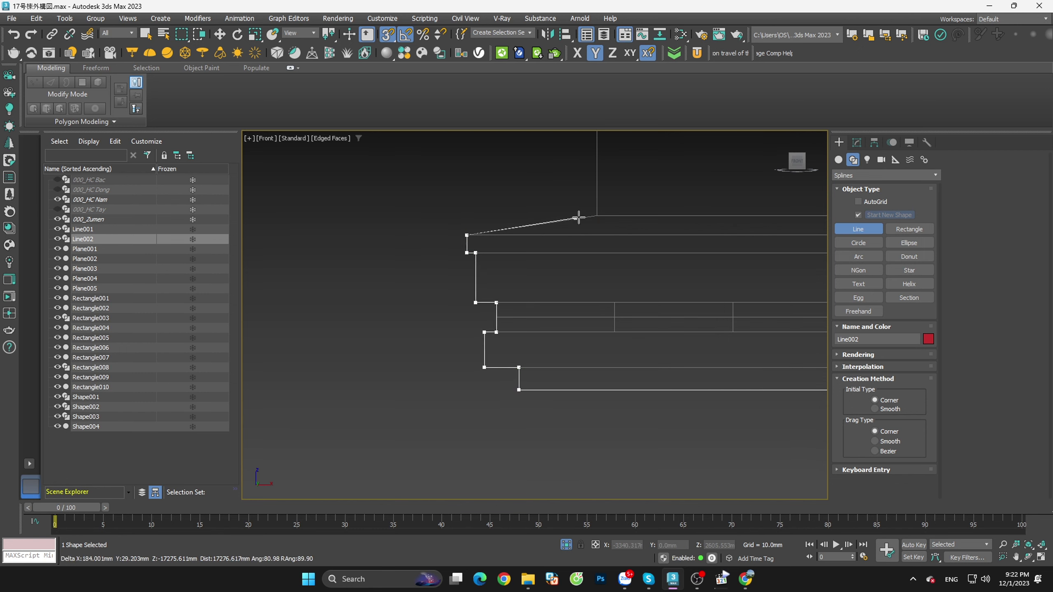
left_click(597, 215)
Step: Trace the upper moulding step corners to where the profile meets the wall
scroll(598, 406, "down", 5)
scroll(623, 254, "up", 5)
scroll(540, 372, "up", 2)
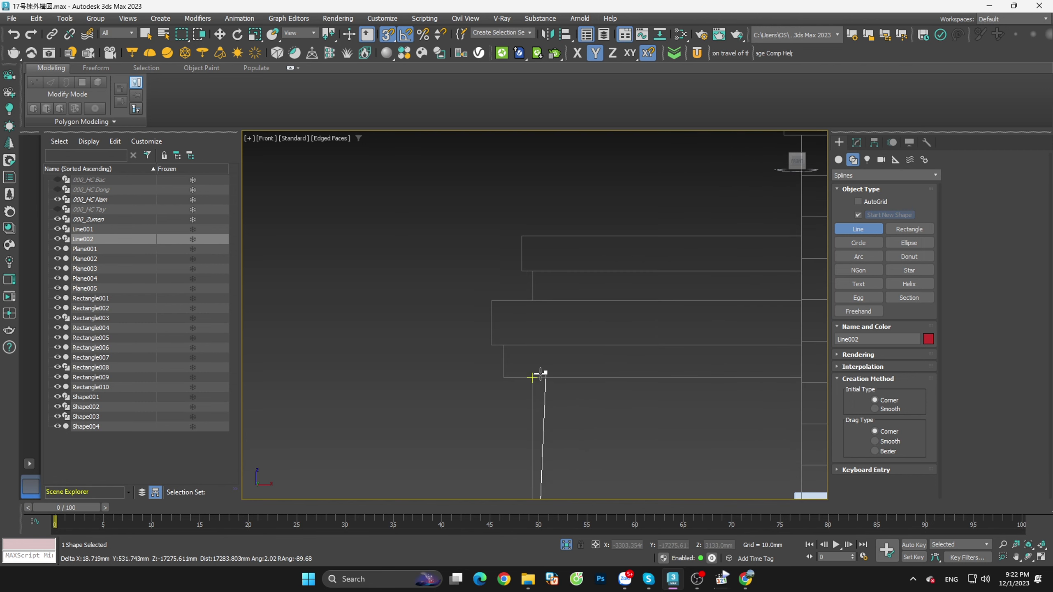
left_click(532, 377)
left_click(503, 345)
left_click(491, 345)
left_click(491, 300)
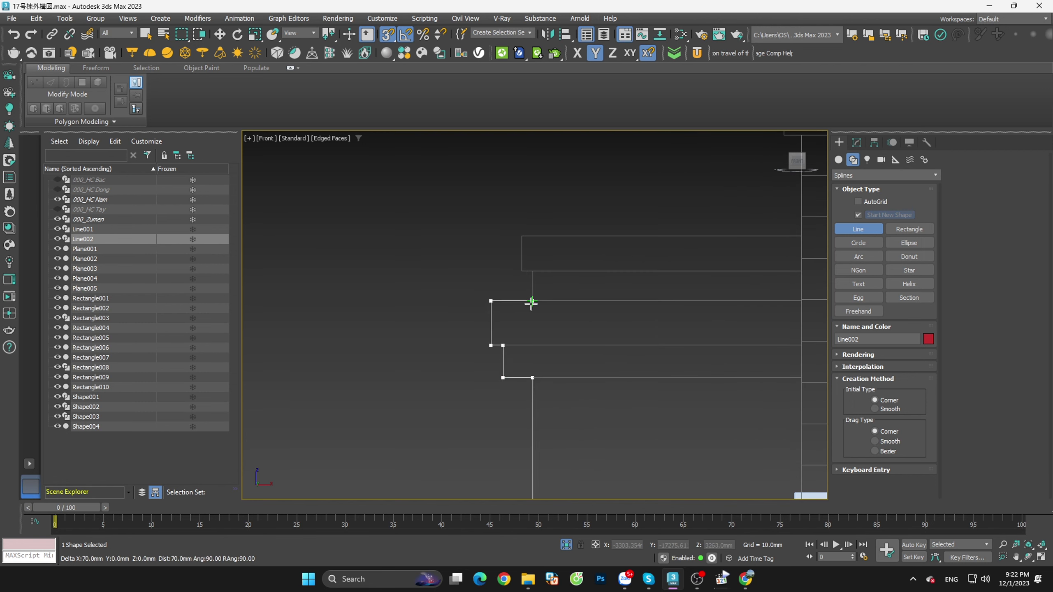
left_click(532, 301)
left_click(522, 234)
Step: Place the last point against the facade and close the profile as Line002
scroll(522, 234, "down", 3)
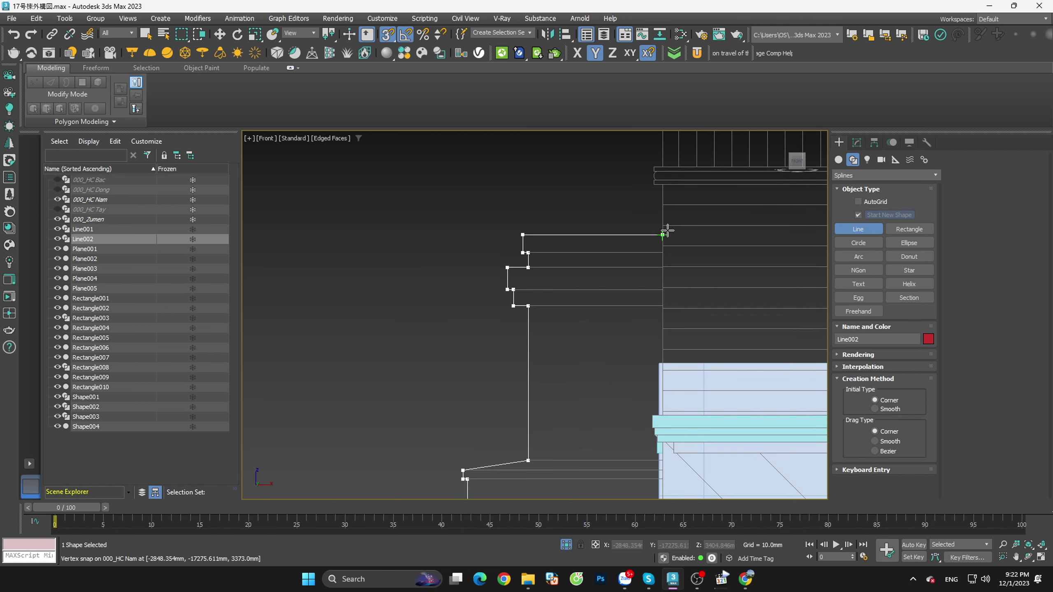
left_click(663, 234)
scroll(663, 235, "down", 3)
scroll(684, 410, "up", 5)
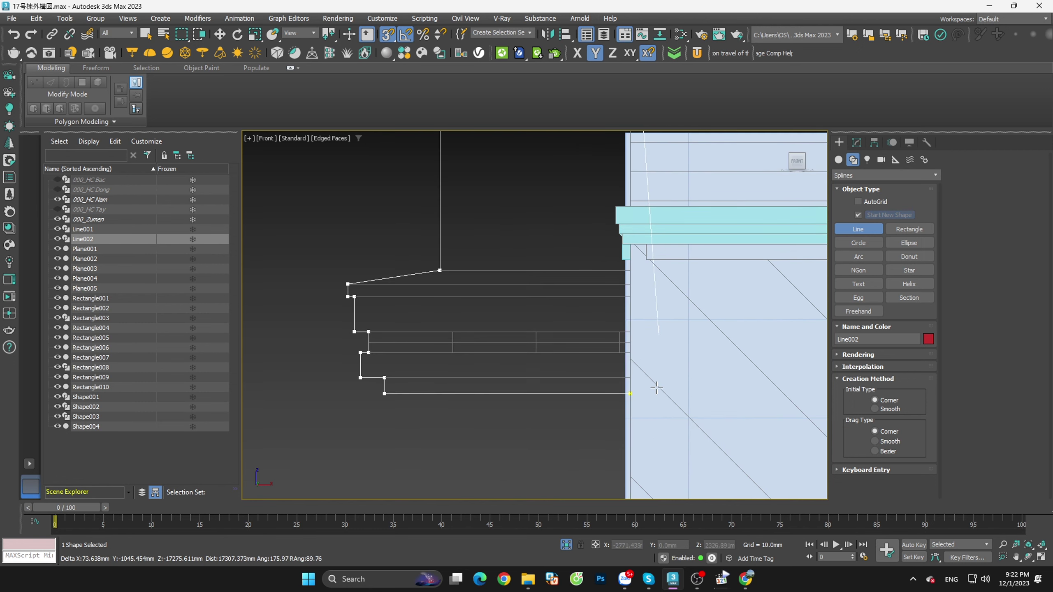
left_click(623, 394)
left_click(514, 297)
scroll(563, 329, "down", 3)
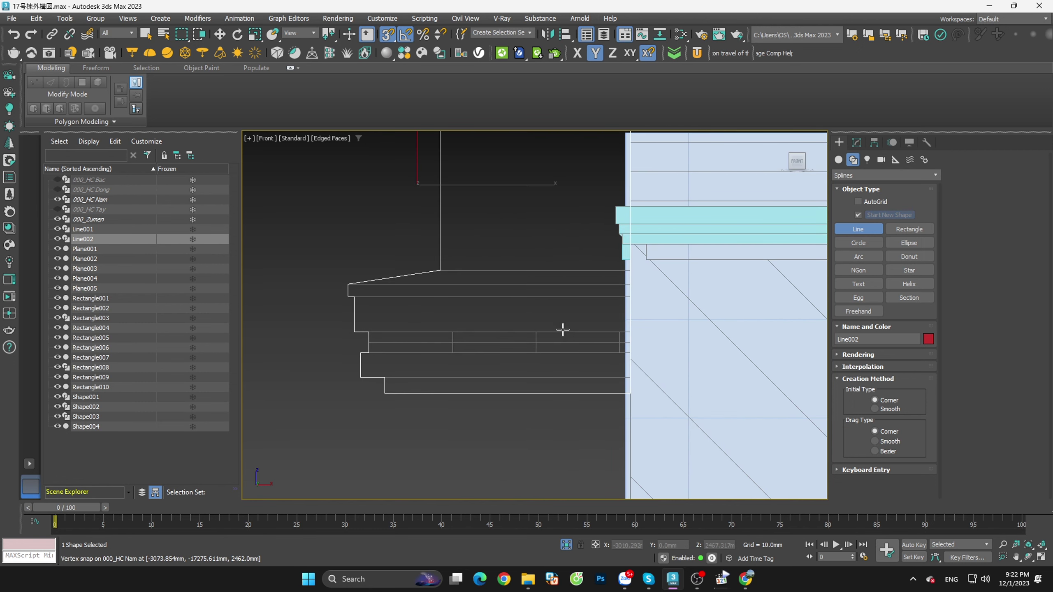
key("w")
scroll(556, 341, "down", 3)
mouse_move(542, 386)
middle_mouse_down("alt")
mouse_move(566, 408)
mouse_move(582, 367)
middle_mouse_up("alt")
scroll(590, 366, "down", 3)
scroll(605, 373, "down", 3)
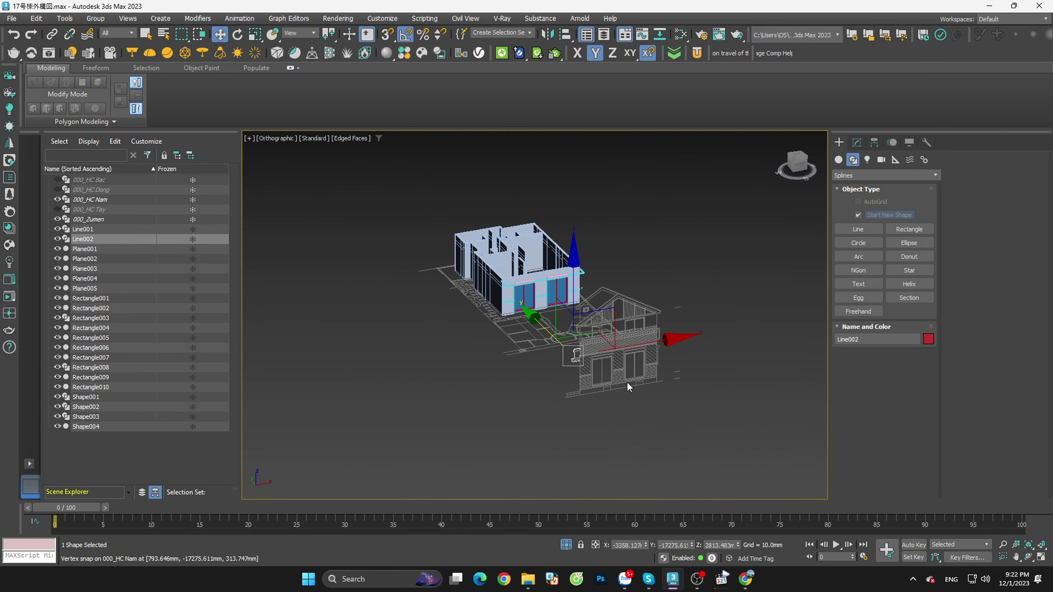
left_click(628, 383)
left_click_drag(705, 432, 539, 347)
middle_click_drag(548, 335, 605, 391, "alt")
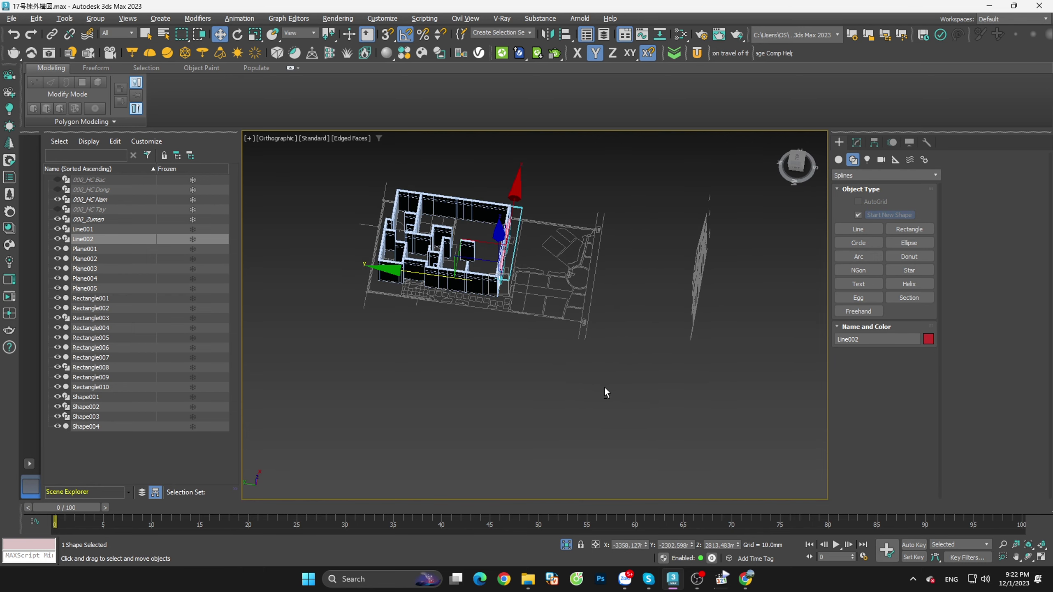
left_click(795, 161)
scroll(538, 352, "up", 5)
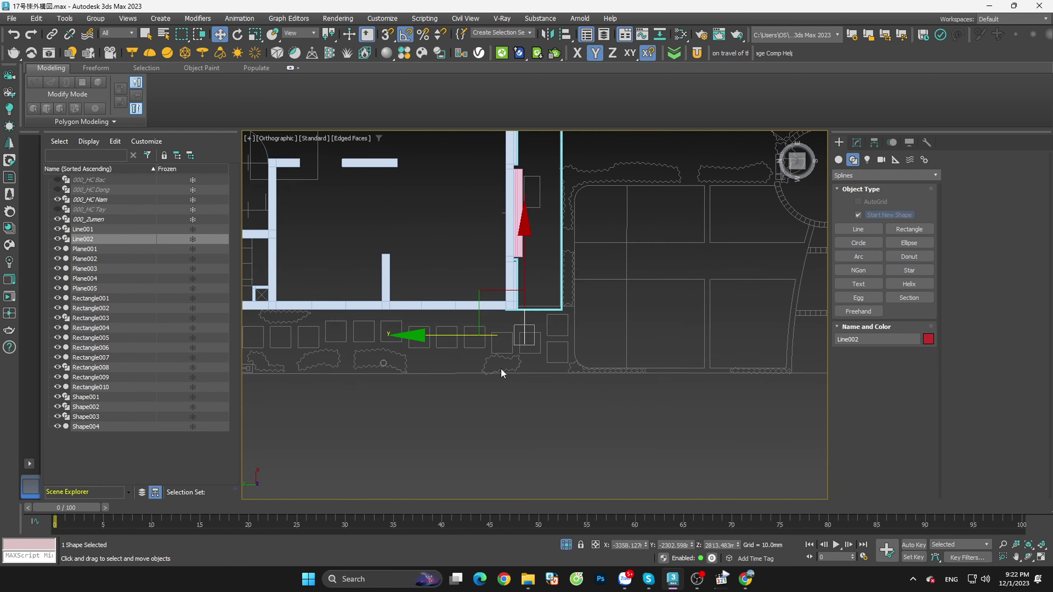
scroll(522, 364, "up", 2)
key("s")
scroll(588, 359, "down", 5)
mouse_move(588, 359)
middle_mouse_down("alt")
mouse_move(627, 370)
mouse_move(566, 291)
mouse_move(564, 300)
middle_mouse_up("alt")
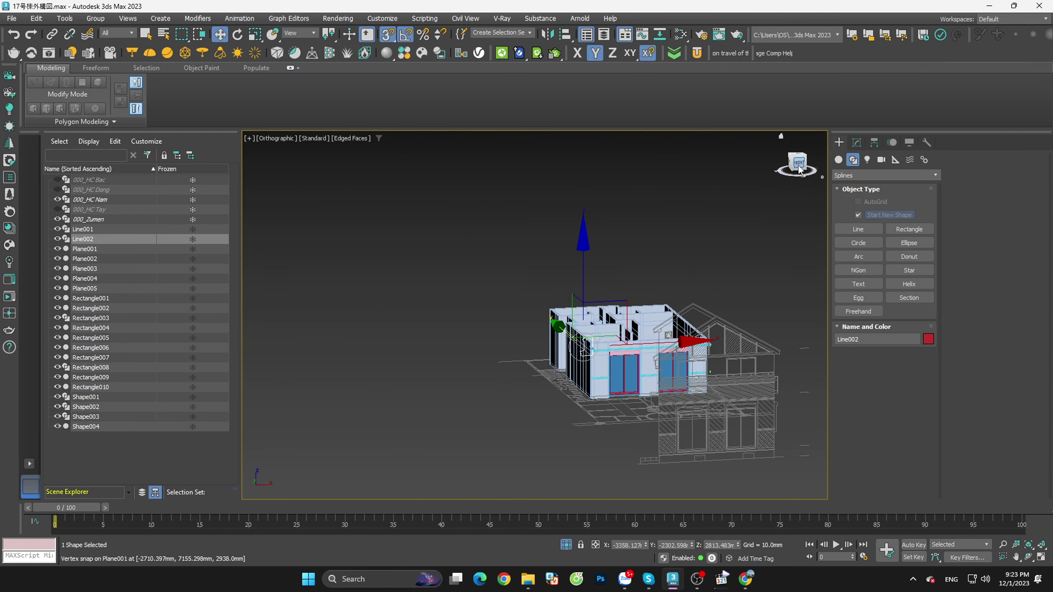
left_click(799, 170)
scroll(699, 254, "down", 3)
mouse_move(692, 280)
middle_mouse_down("alt")
mouse_move(685, 327)
mouse_move(742, 345)
mouse_move(855, 341)
mouse_move(650, 306)
middle_mouse_up("alt")
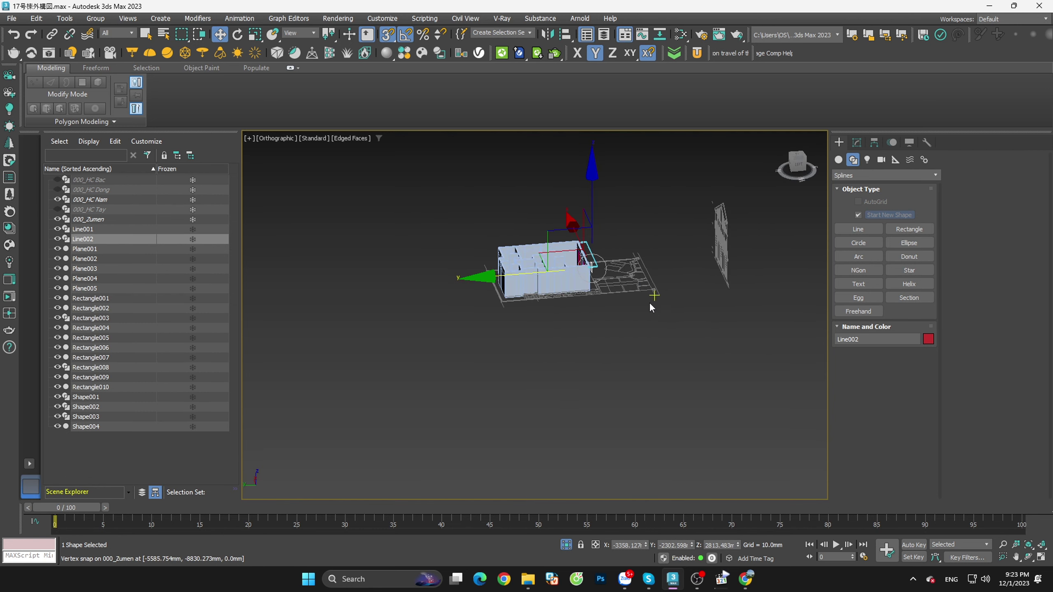
left_click(651, 307)
scroll(581, 256, "up", 4)
left_click_drag(823, 435, 299, 178)
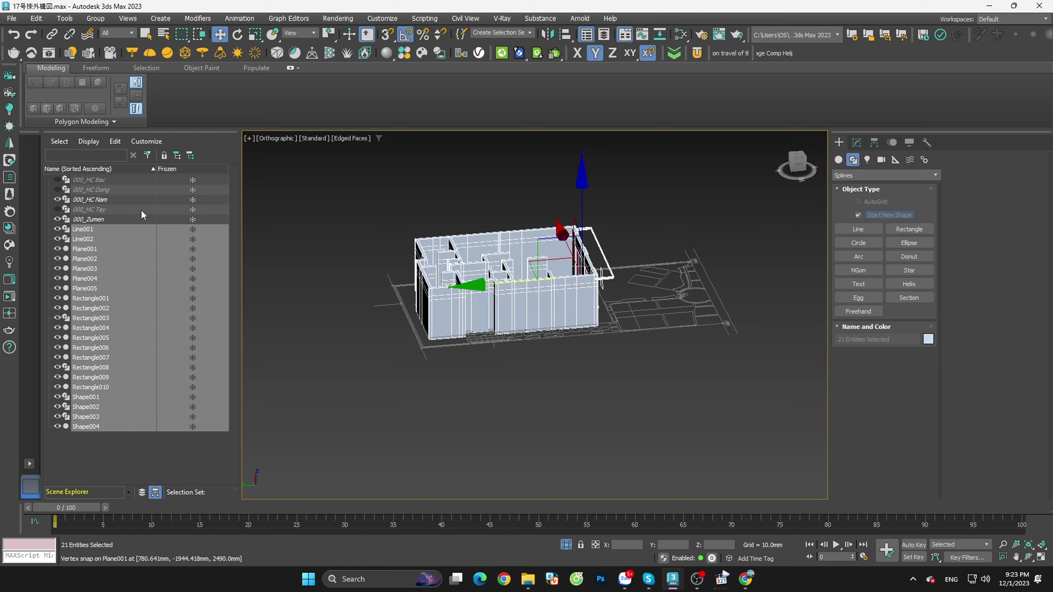
Step: Unhide the 000_HC Bac elevation, switch to Back view, and select Line002 with snapping on
left_click(124, 181, "ctrl")
middle_click_drag(476, 315, 586, 349, "alt")
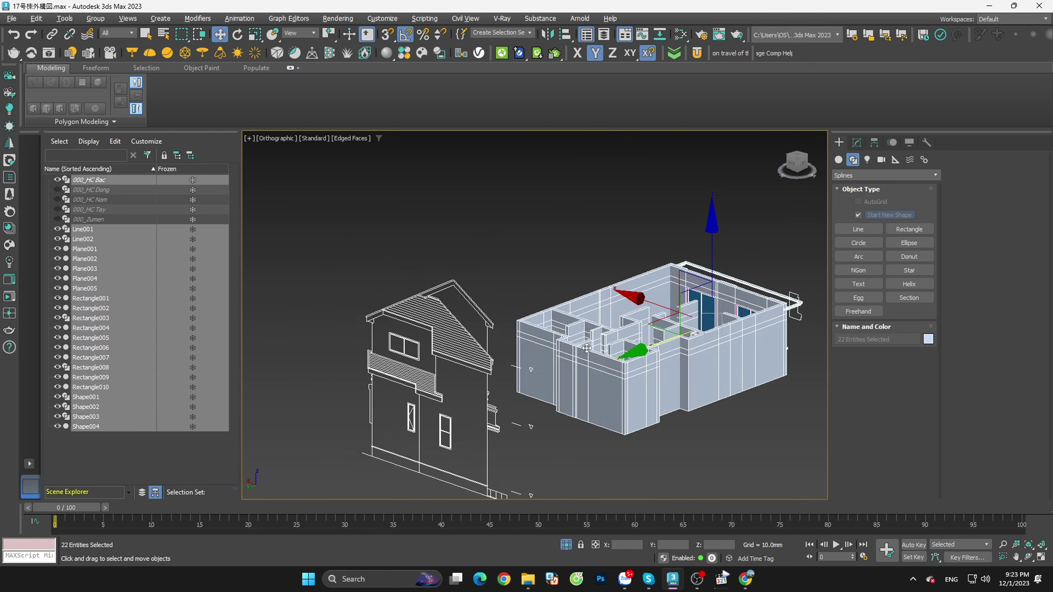
left_click(791, 164)
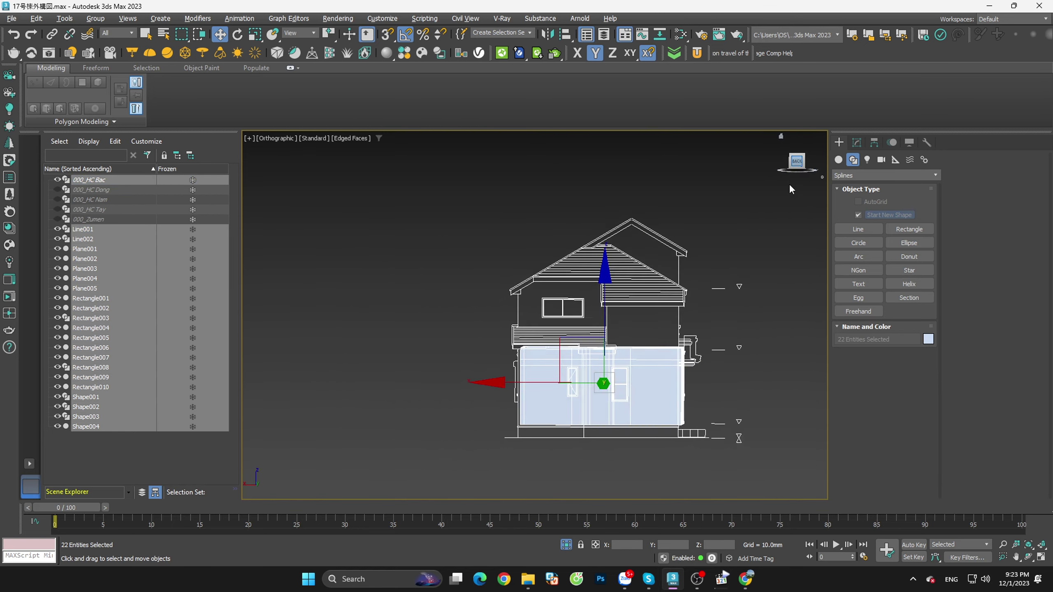
scroll(715, 360, "up", 2)
scroll(688, 365, "up", 5)
left_click(622, 376)
key("s")
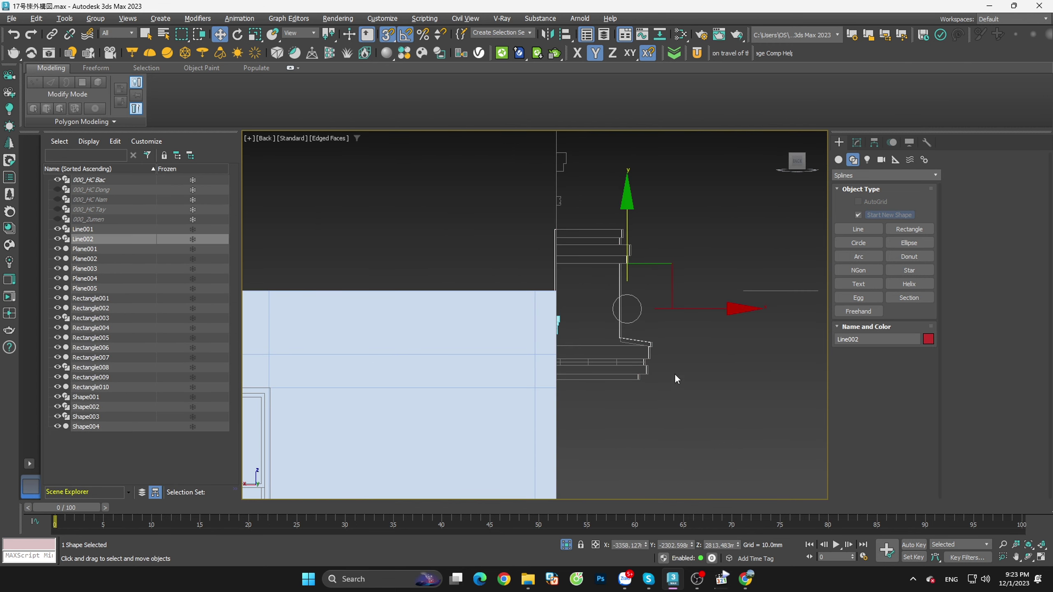
scroll(670, 327, "up", 2)
Step: Test-move Line002 along X and Y, then delete it and switch to wireframe
left_click_drag(674, 301, 749, 301)
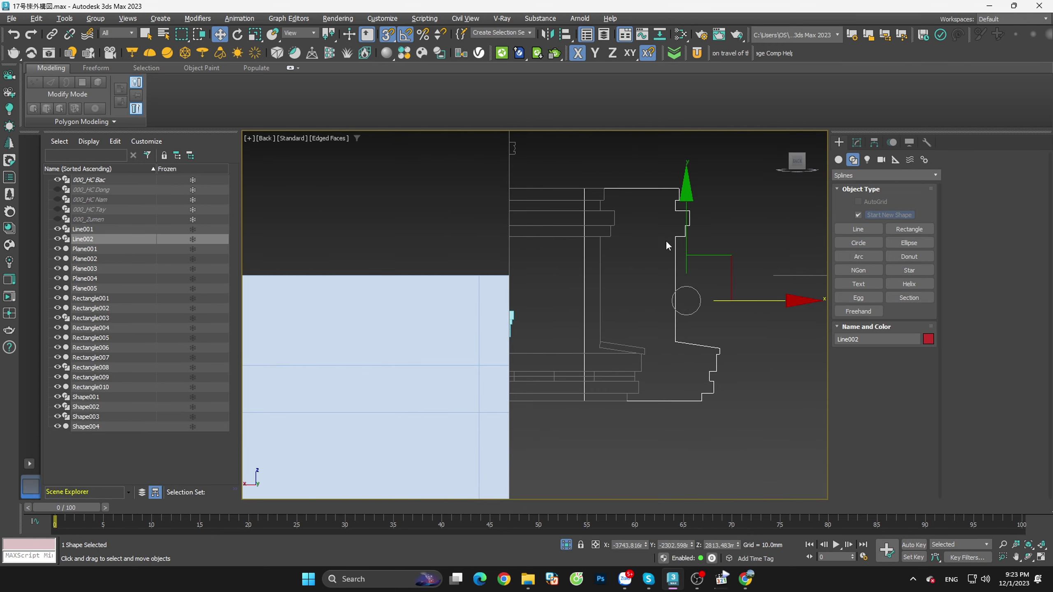
left_click_drag(688, 211, 646, 216)
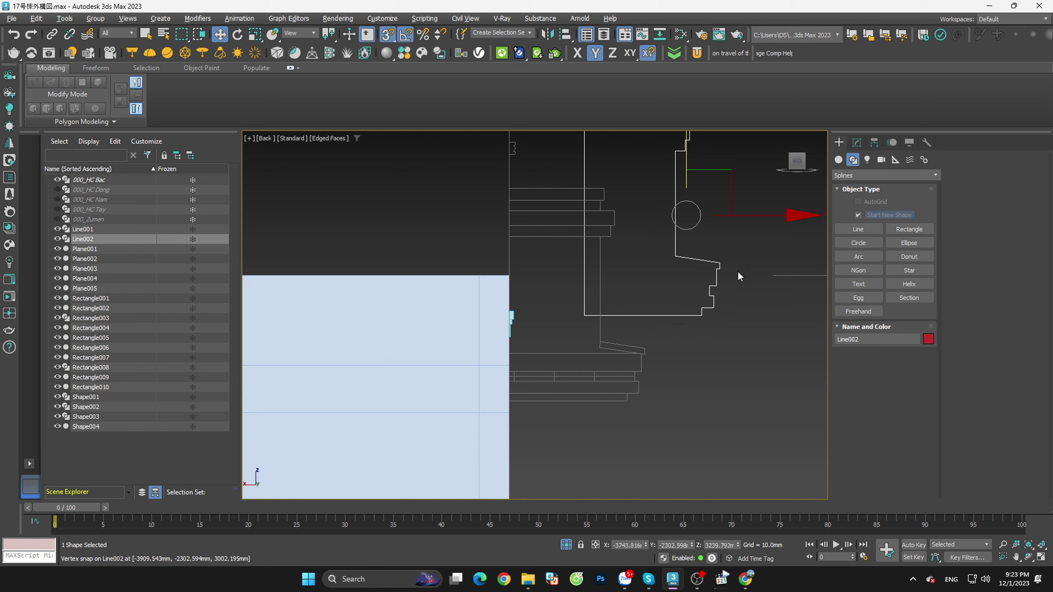
key("ctrl+z")
left_click_drag(748, 299, 652, 347)
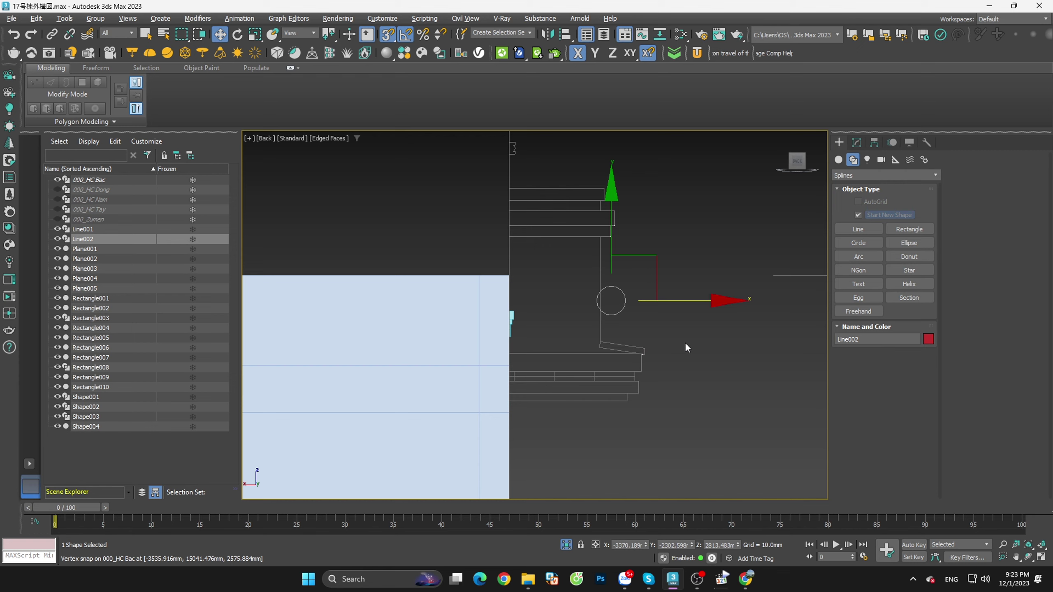
scroll(674, 308, "up", 2)
key("s")
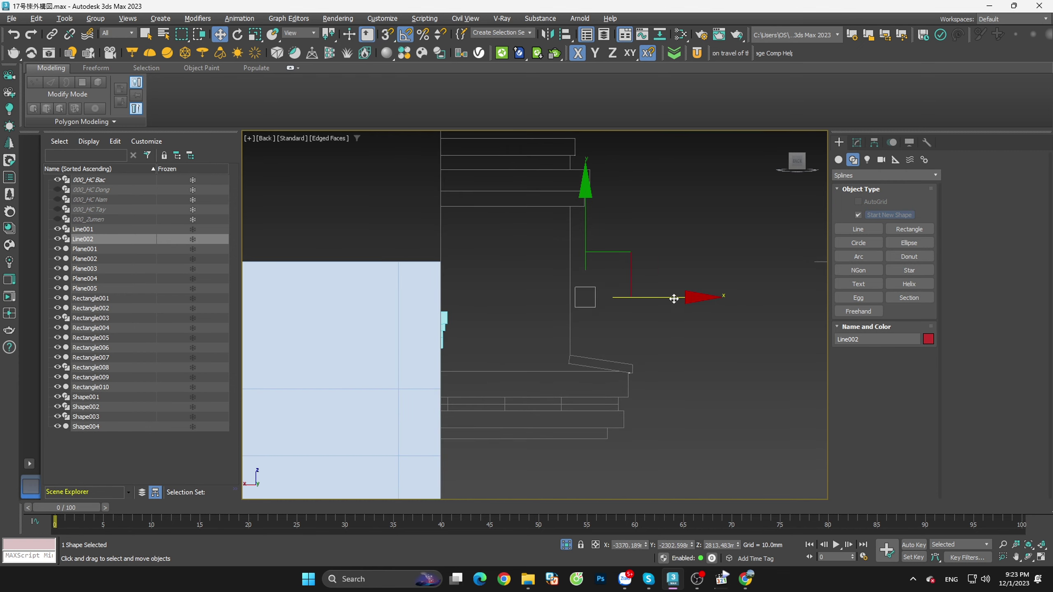
left_click_drag(673, 299, 653, 298)
right_click(688, 311)
key("s")
key("Delete")
key("F3")
Step: Snap a new Line002 through eight corners of the back-elevation cornice profile and close it
scroll(473, 428, "up", 3)
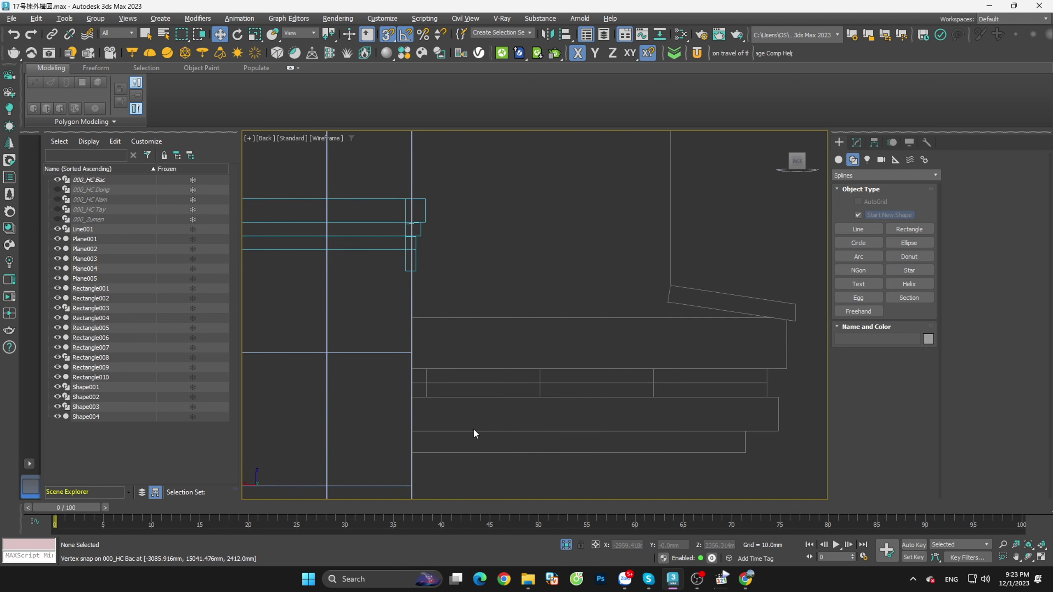
left_click(858, 229)
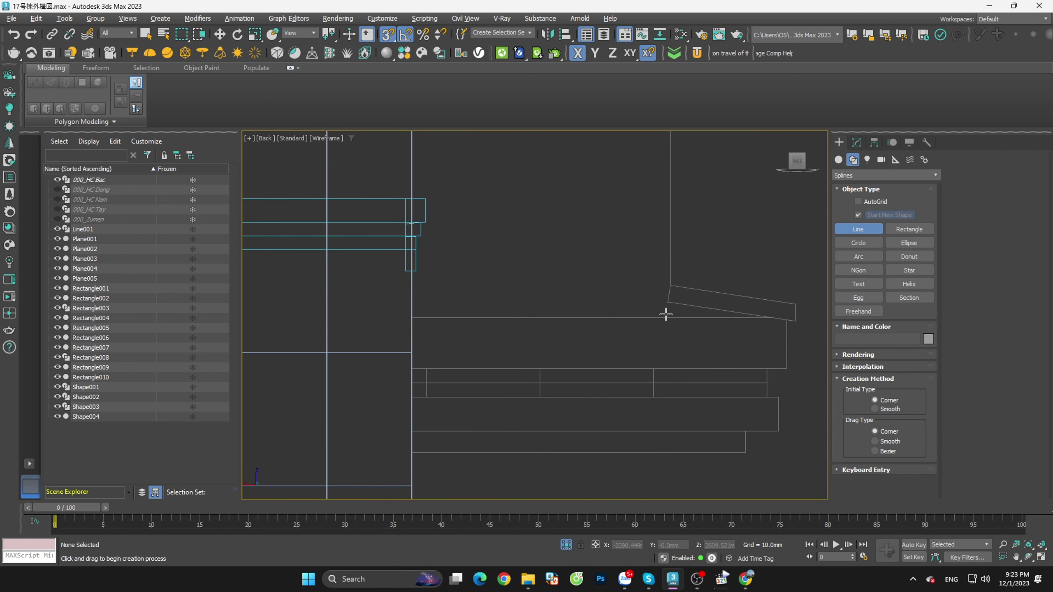
left_click(411, 454)
left_click(751, 428)
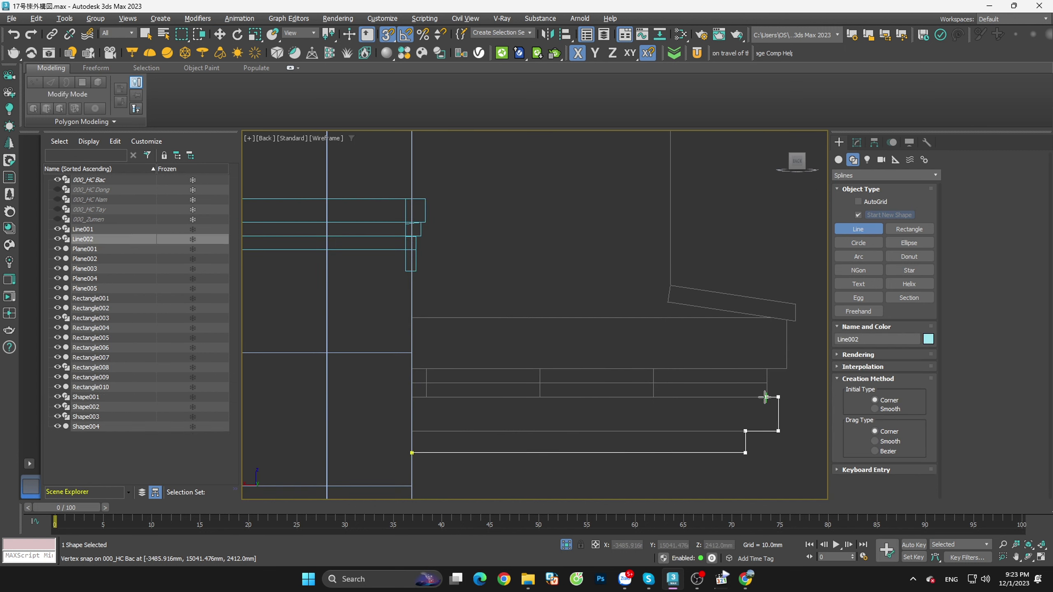
left_click(766, 369)
left_click(786, 368)
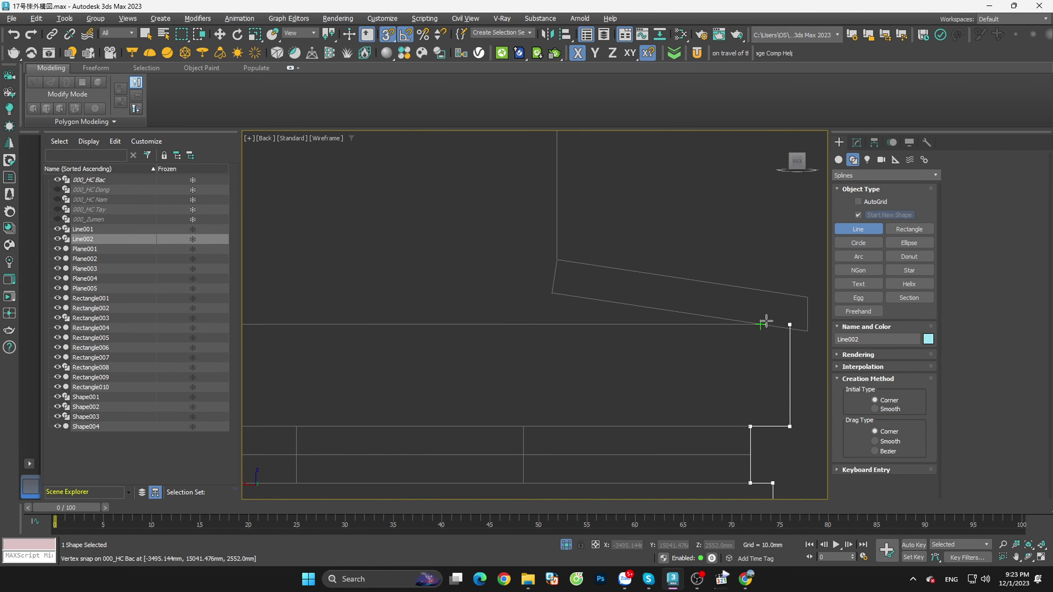
left_click(804, 334)
left_click(428, 333)
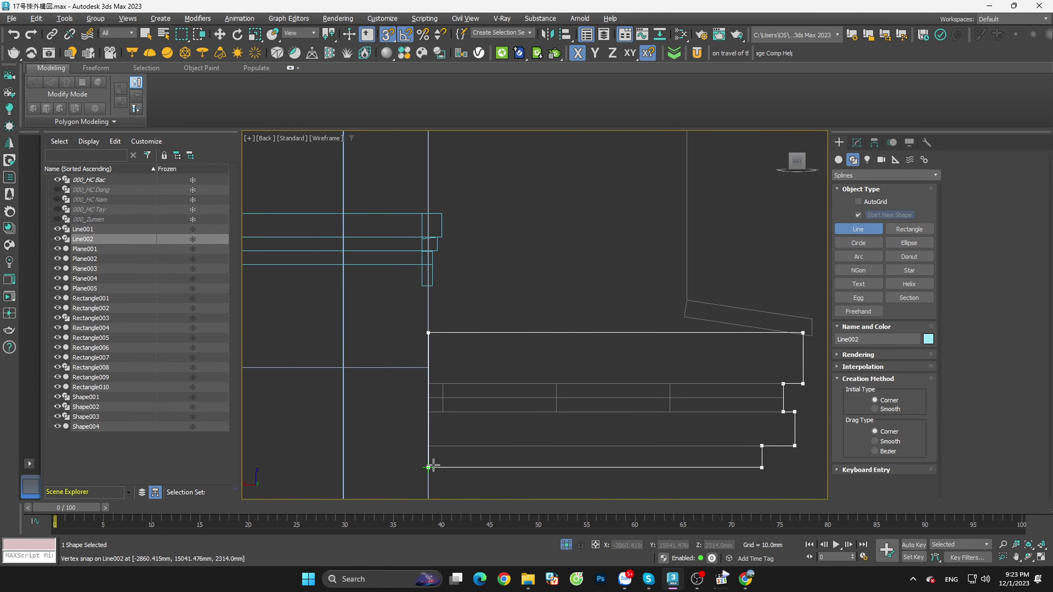
left_click(428, 411)
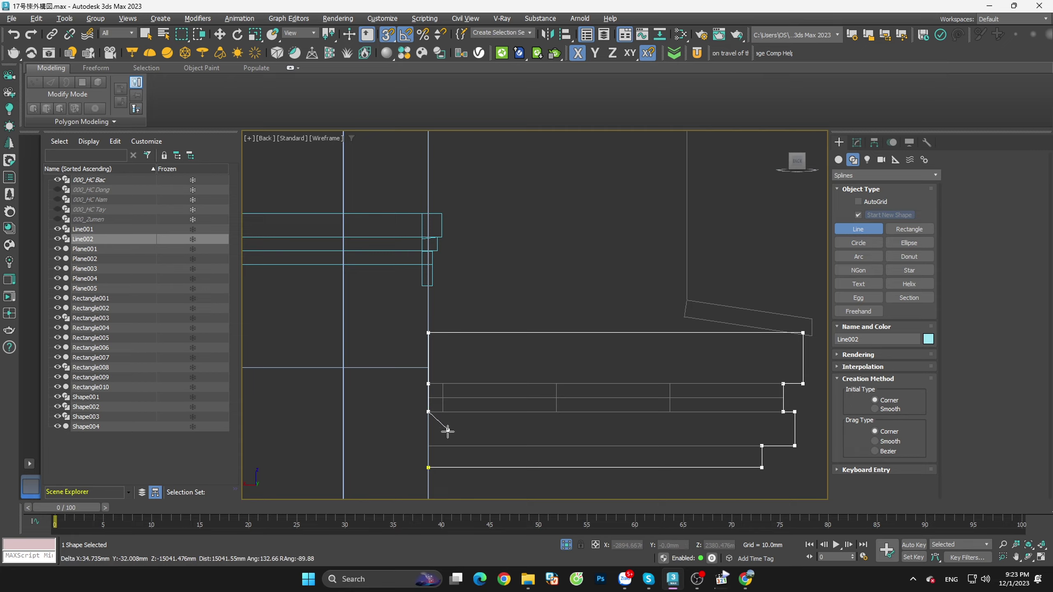
left_click(428, 446)
left_click(505, 297)
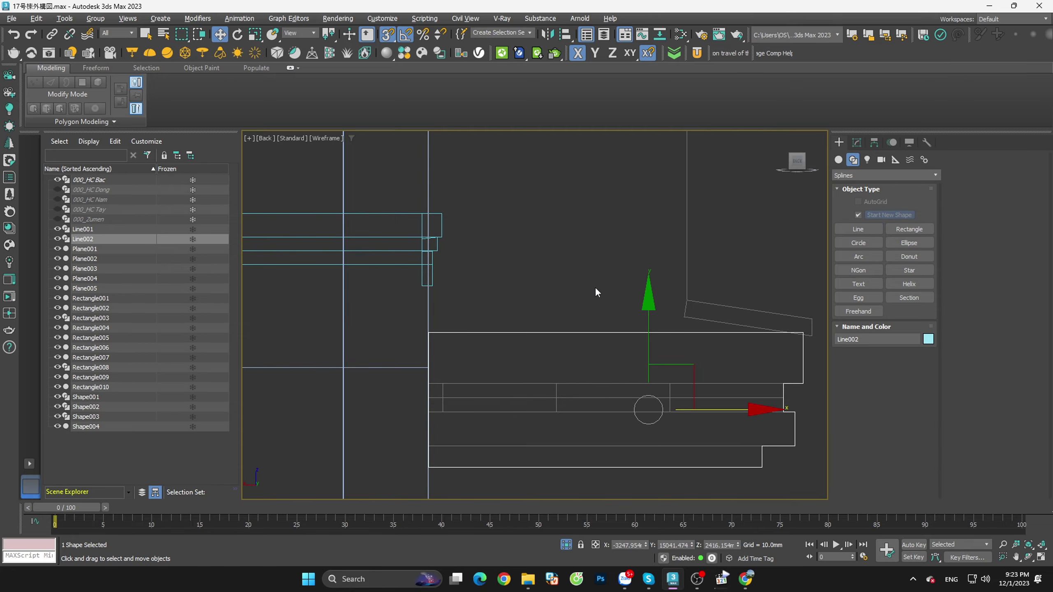
Step: Switch to shaded Left view and snap Line002 onto the building edge
mouse_move(595, 287)
middle_mouse_down("alt")
mouse_move(623, 393)
mouse_move(663, 375)
mouse_move(727, 421)
mouse_move(554, 409)
middle_mouse_up("alt")
key("F3")
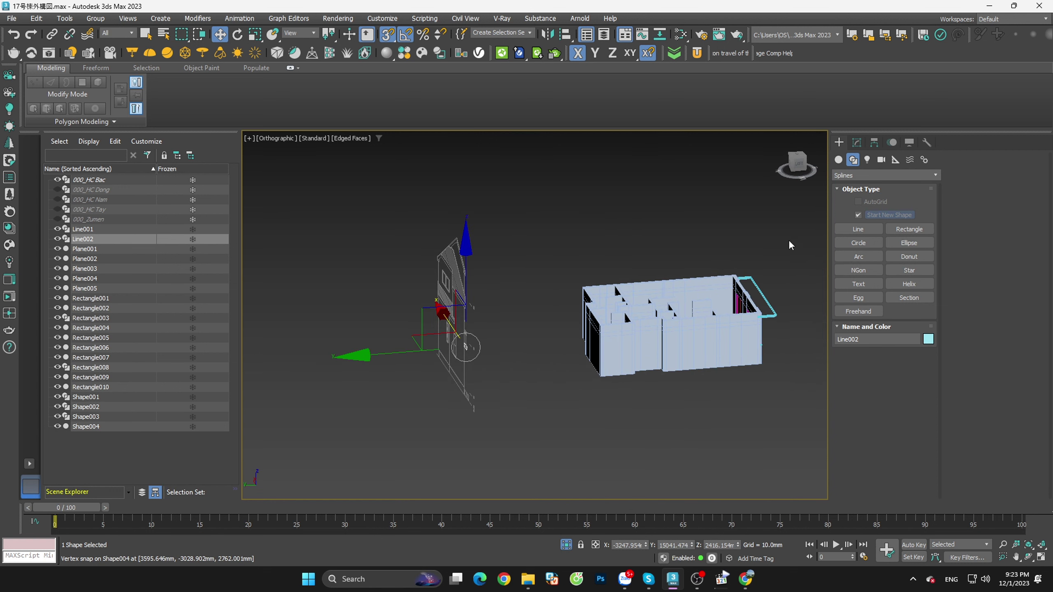
left_click(797, 162)
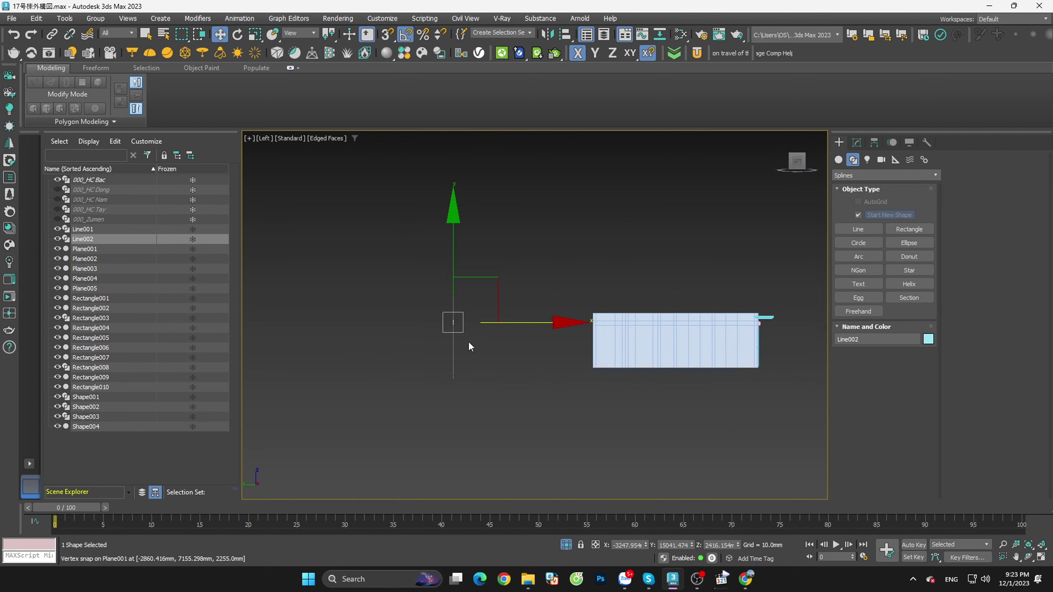
left_click_drag(512, 324, 641, 324)
scroll(615, 317, "up", 2)
scroll(541, 325, "up", 3)
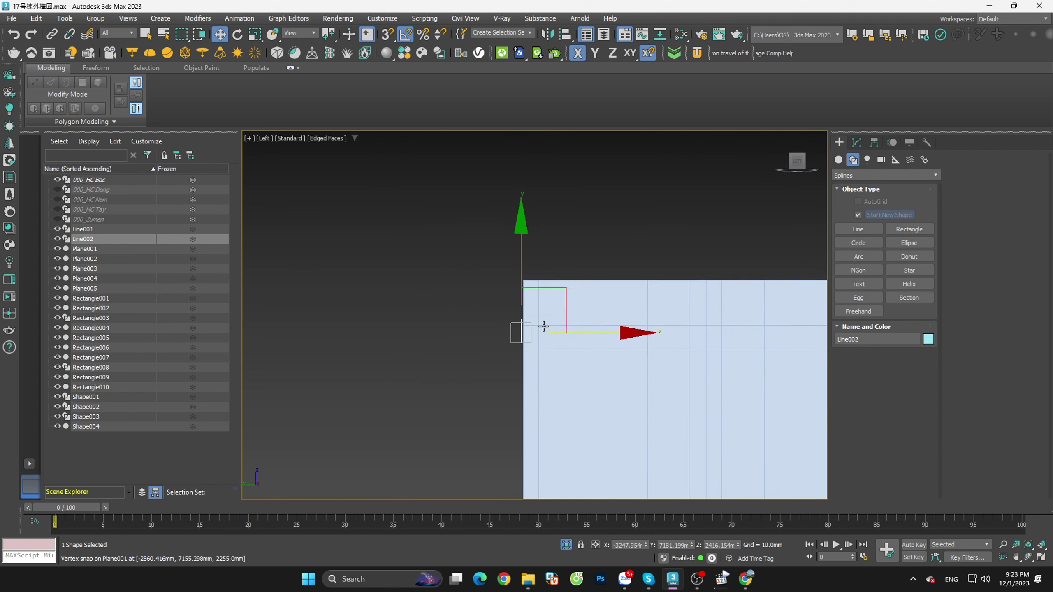
left_click_drag(563, 336, 566, 335)
scroll(379, 290, "down", 2)
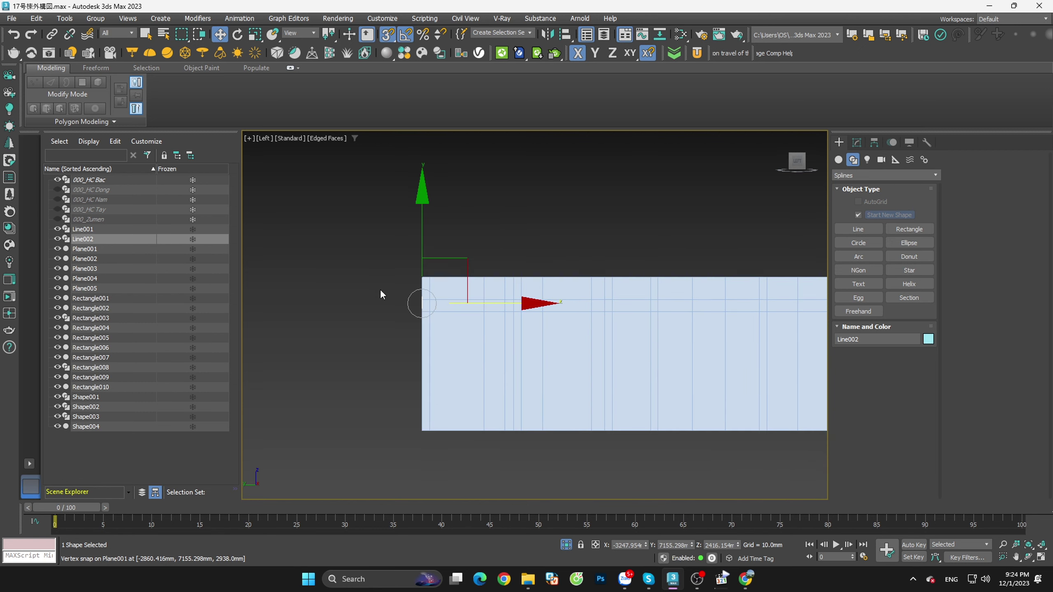
scroll(380, 291, "down", 2)
Step: Unhide the 000_HC Tay elevation, return to Left view, and reselect Line002
left_click_drag(331, 259, 706, 397)
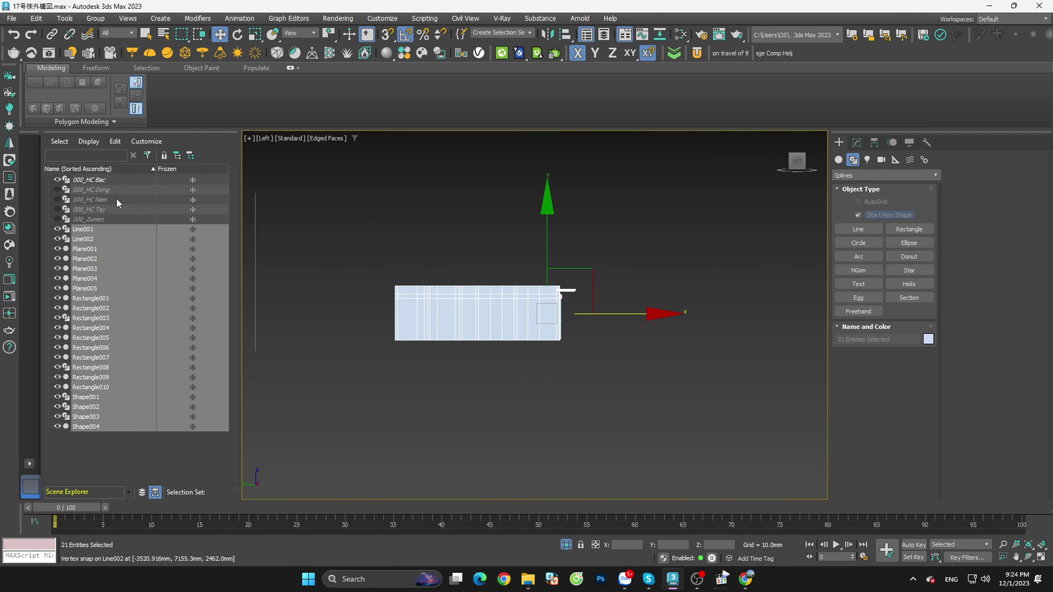
left_click(115, 210, "ctrl")
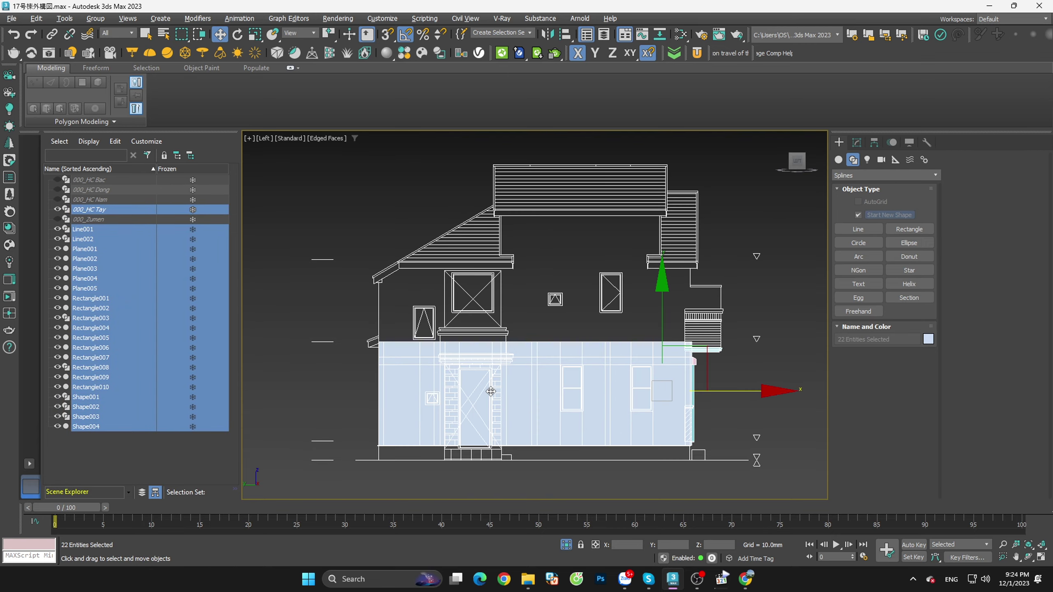
middle_click_drag(476, 390, 486, 399, "alt")
left_click(796, 162)
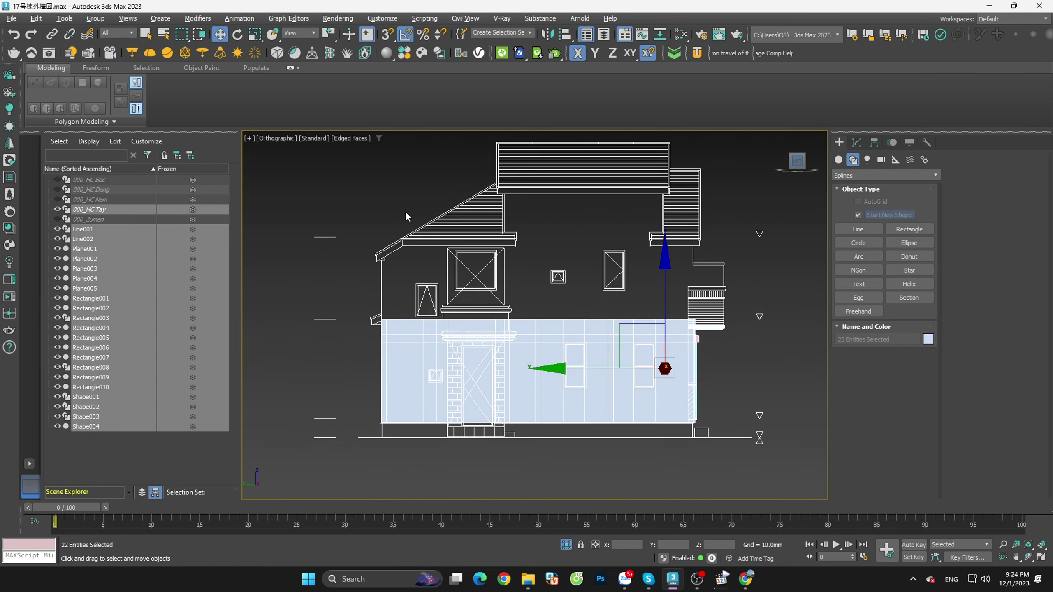
left_click(408, 209)
scroll(401, 322, "up", 2)
left_click(447, 364)
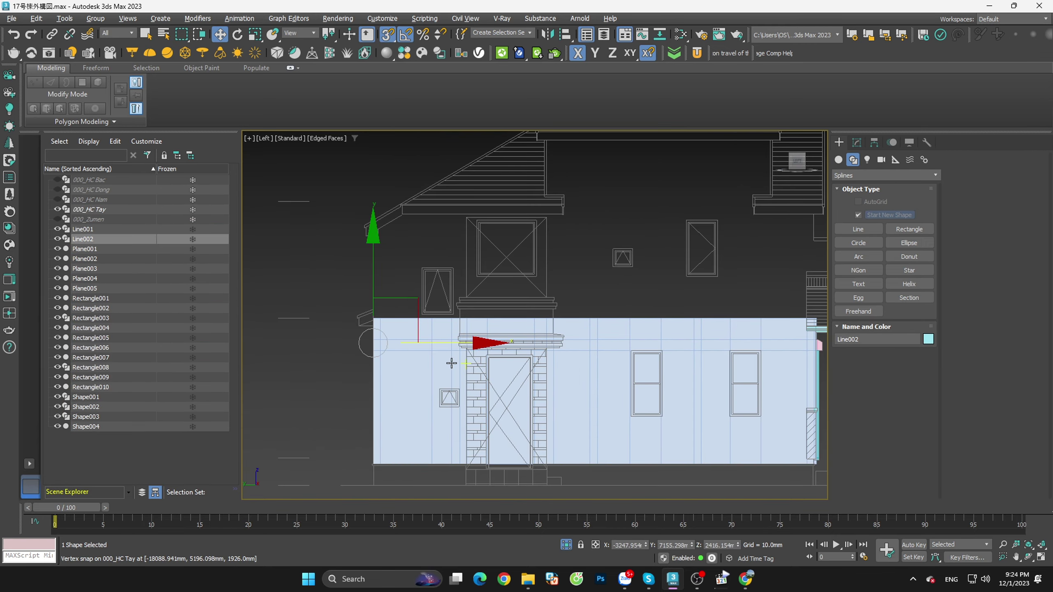
Step: Snap Line002 left onto the entrance cornice and check its placement in 3D
scroll(383, 341, "up", 3)
left_click_drag(394, 347, 311, 347)
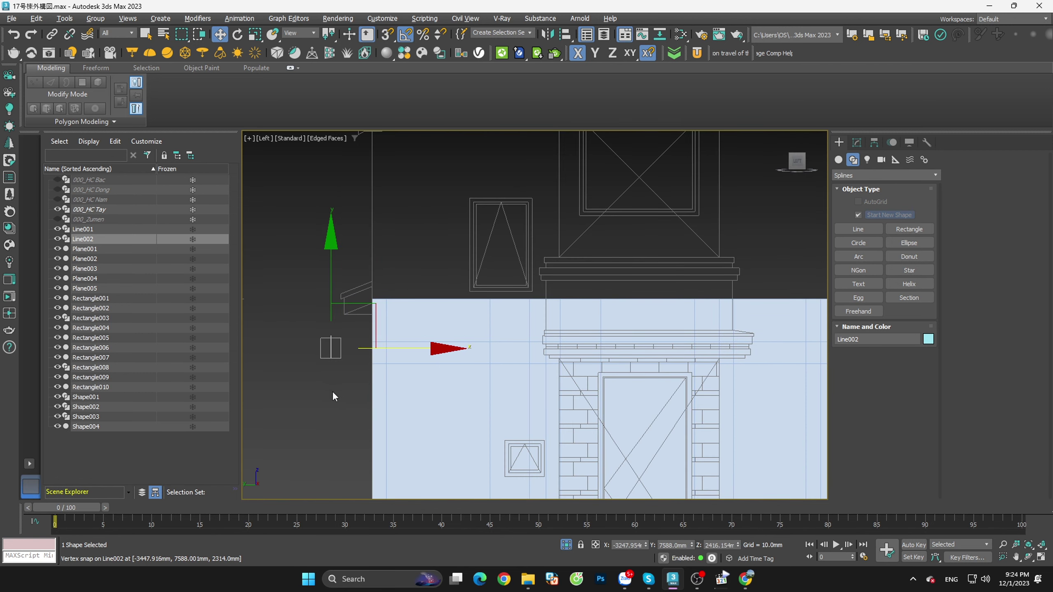
scroll(710, 329, "down", 1)
scroll(735, 334, "up", 2)
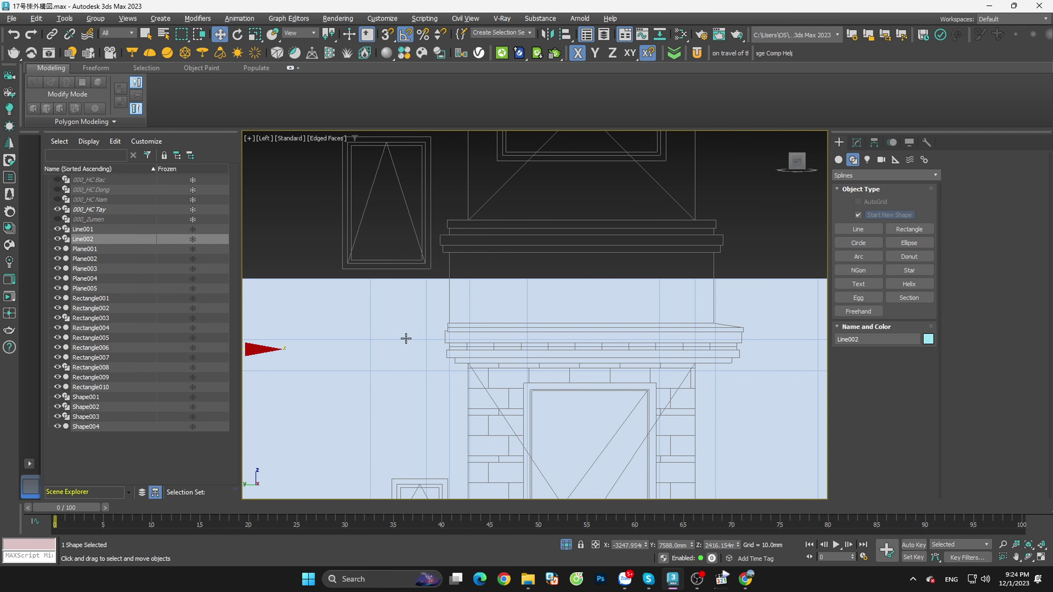
scroll(406, 338, "down", 1)
scroll(458, 259, "down", 1)
mouse_move(273, 333)
left_mouse_down()
mouse_move(525, 345)
mouse_move(518, 338)
left_mouse_up()
scroll(512, 328, "up", 2)
scroll(509, 323, "up", 2)
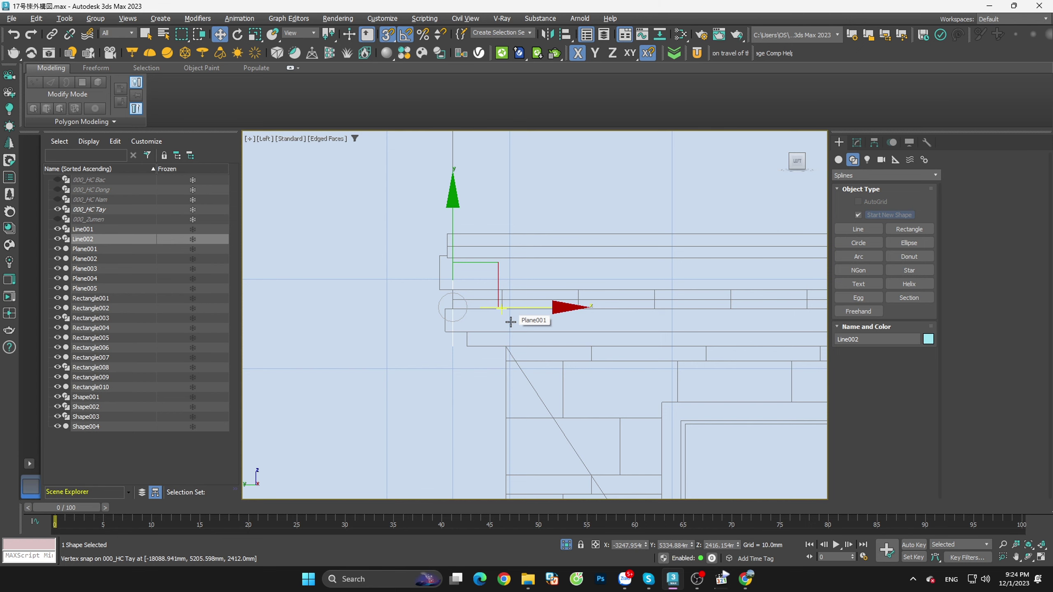
scroll(494, 320, "down", 2)
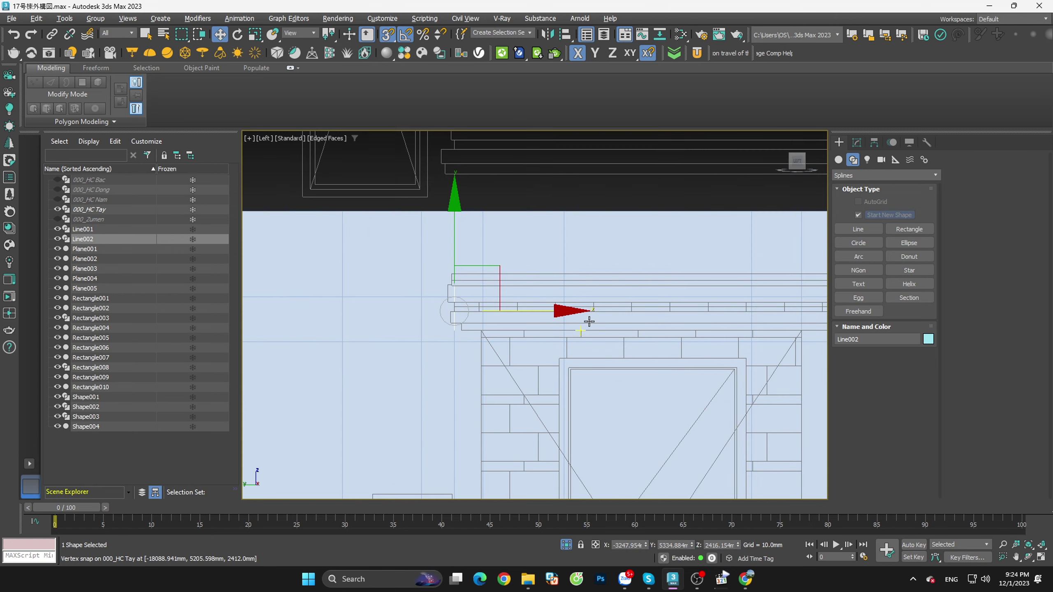
scroll(472, 308, "up", 2)
scroll(491, 321, "down", 1)
middle_click_drag(490, 322, 794, 225, "alt")
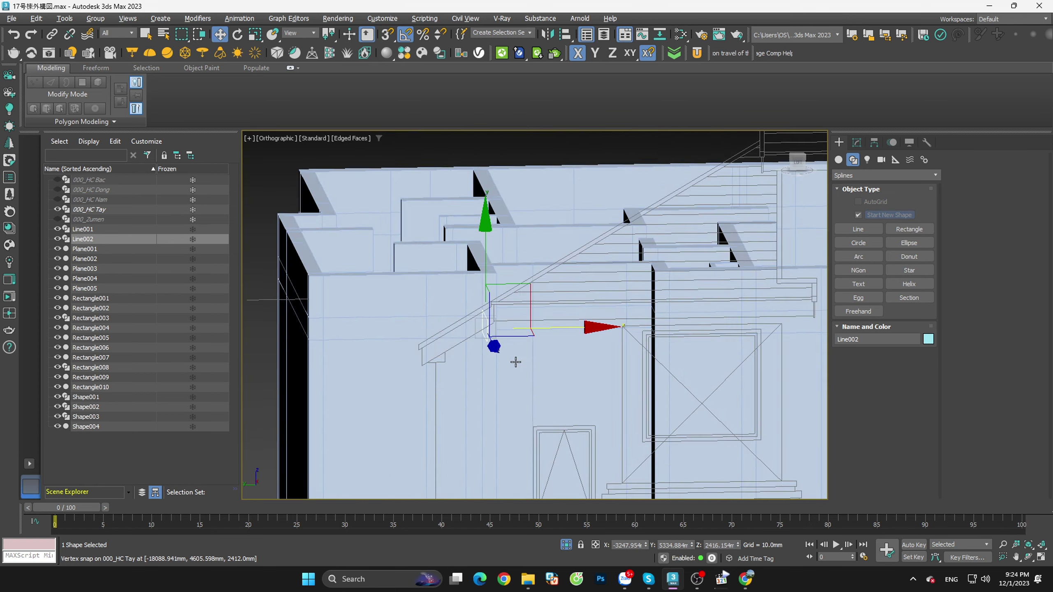
scroll(794, 226, "up", 3)
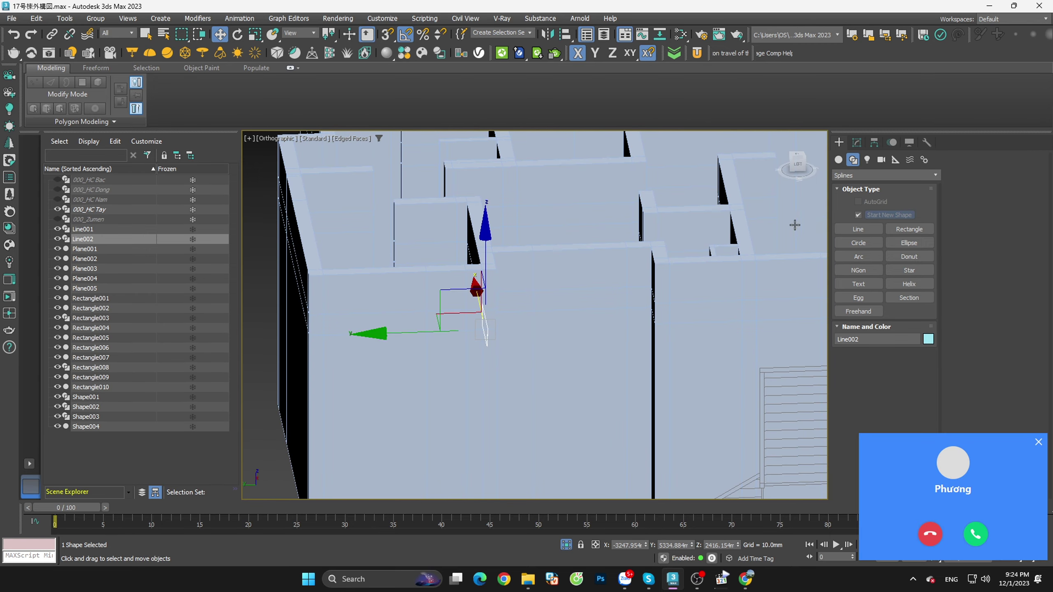
Step: Return to the flat Left view and answer the incoming Zalo call
left_click(797, 164)
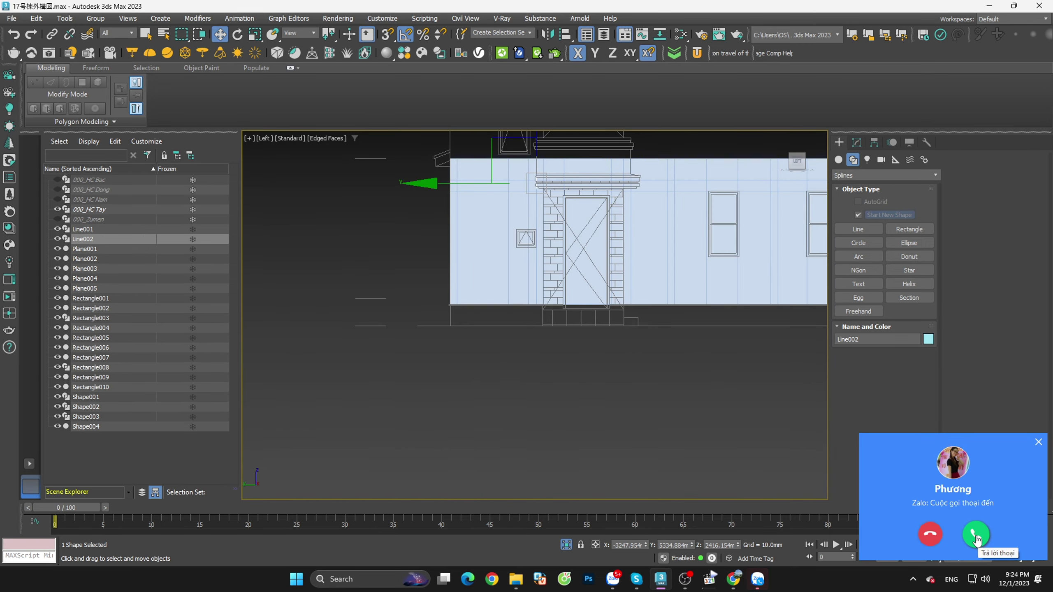
left_click(976, 534)
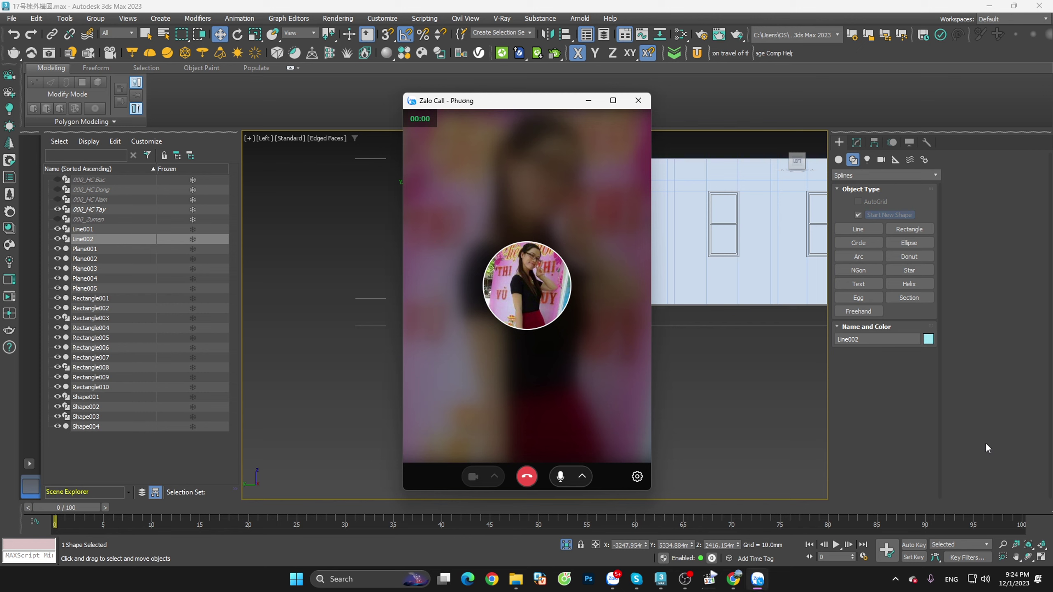